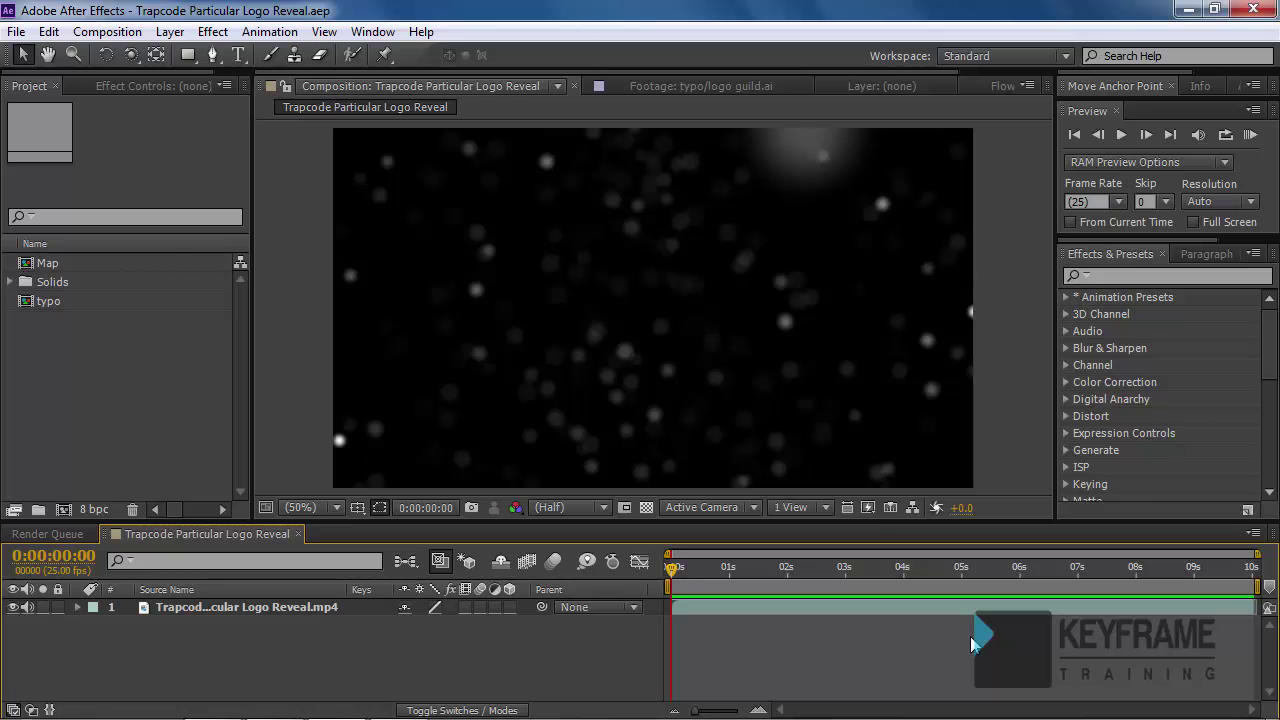
- Preview the finished logo reveal and scrub through its opening to 0:00:01:17 to examine the particle animation
click(1252, 137)
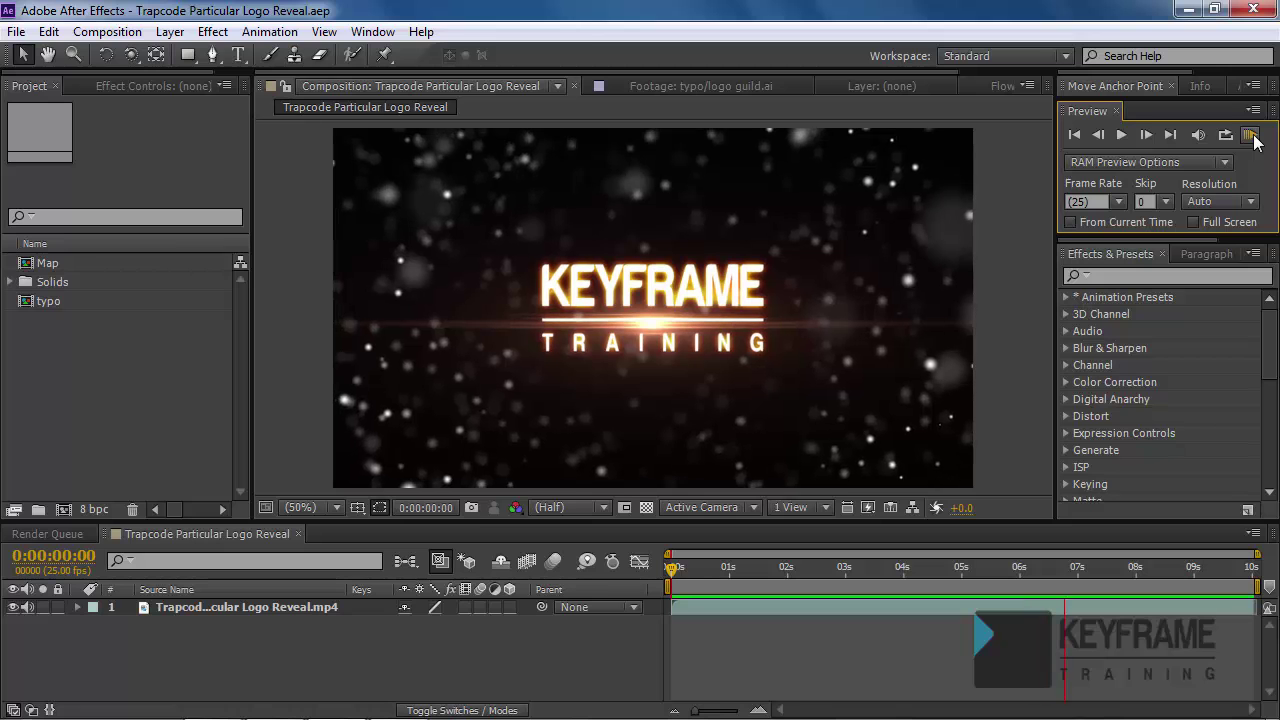
click(697, 570)
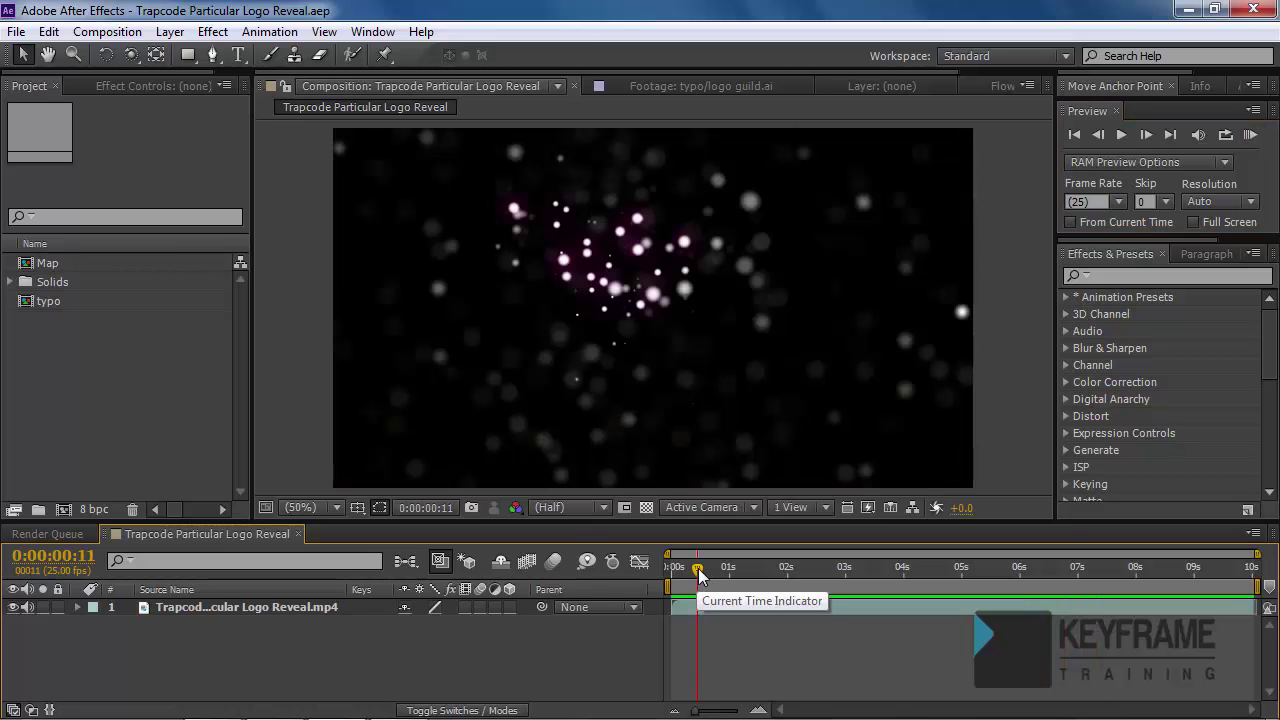
drag(698, 568, 769, 581)
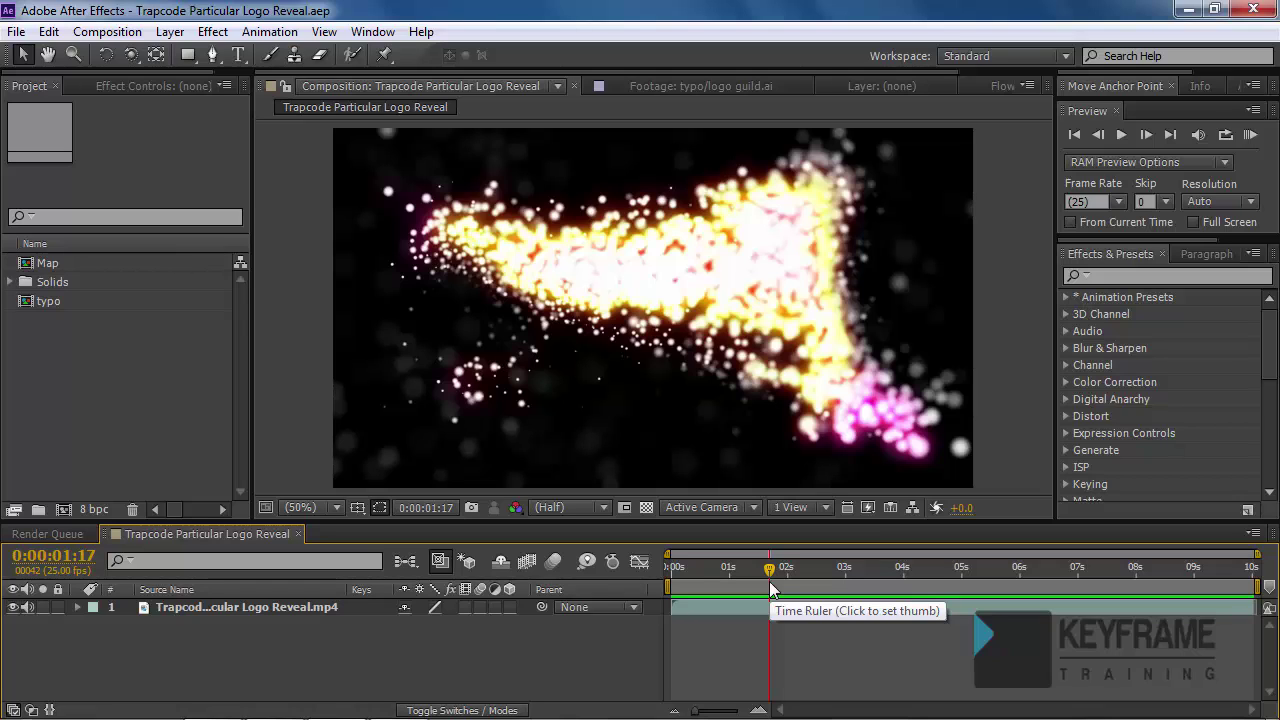
- Create a composition named Reveal at 1280 x 720, 25 fps, with a 10-second duration
click(64, 513)
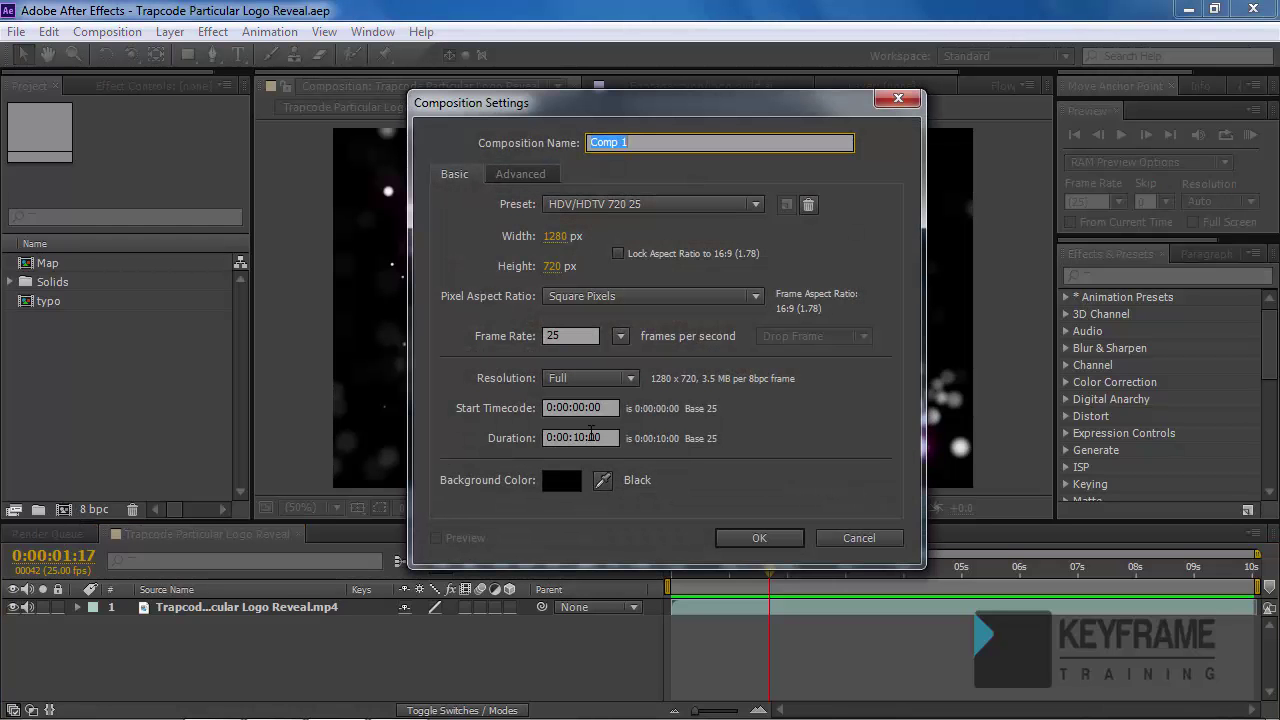
text(Reveal)
click(757, 535)
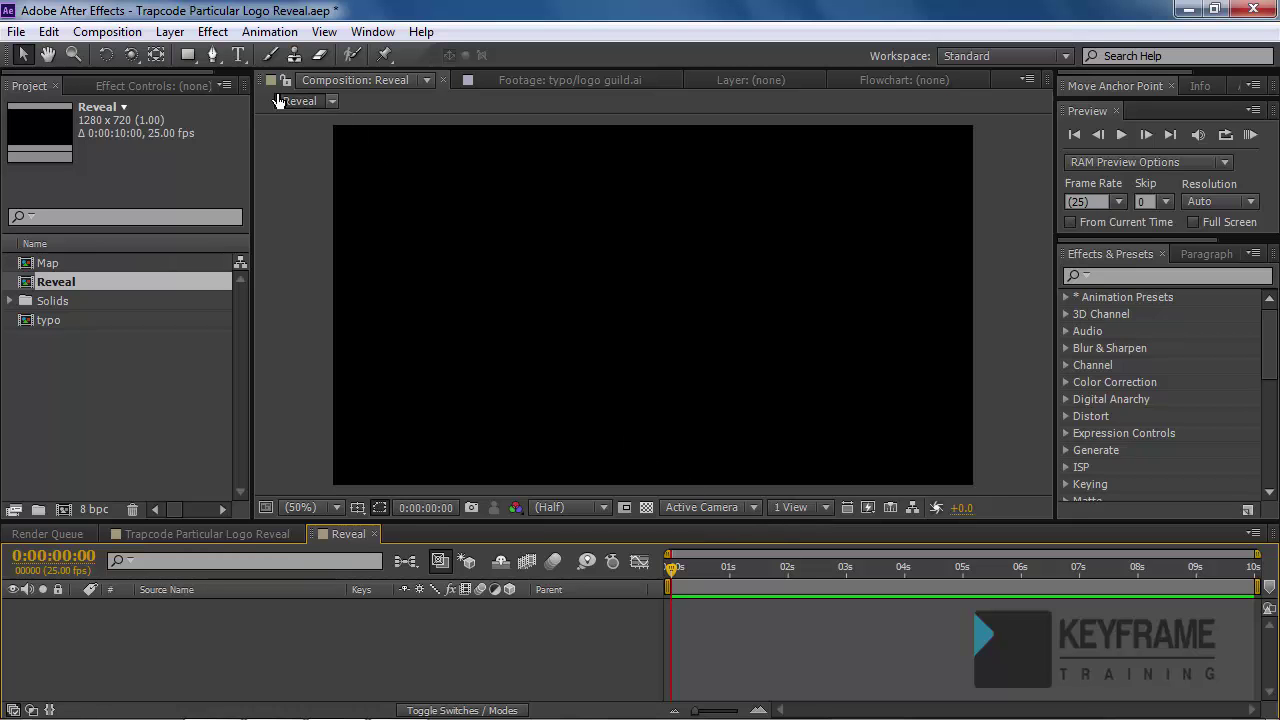
- Add a white 1280 x 720 solid named Partiiiii to the Reveal composition
click(170, 32)
mouse_move(185, 60)
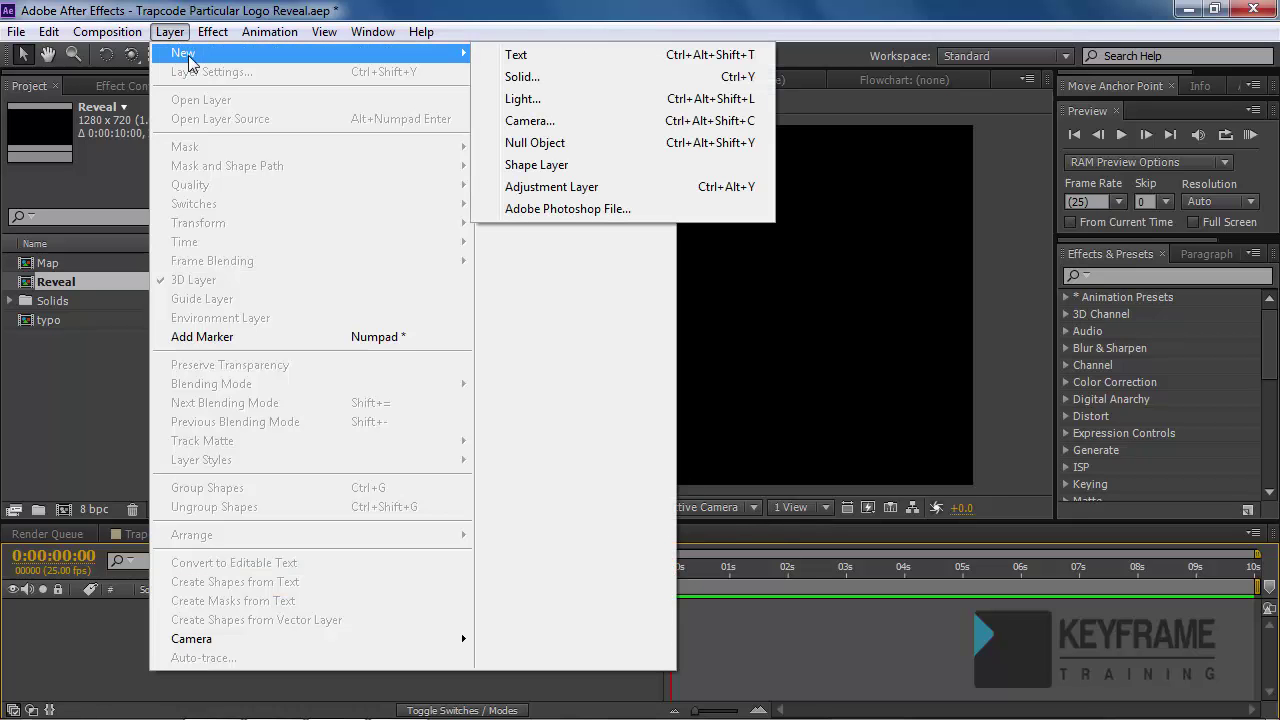
click(524, 76)
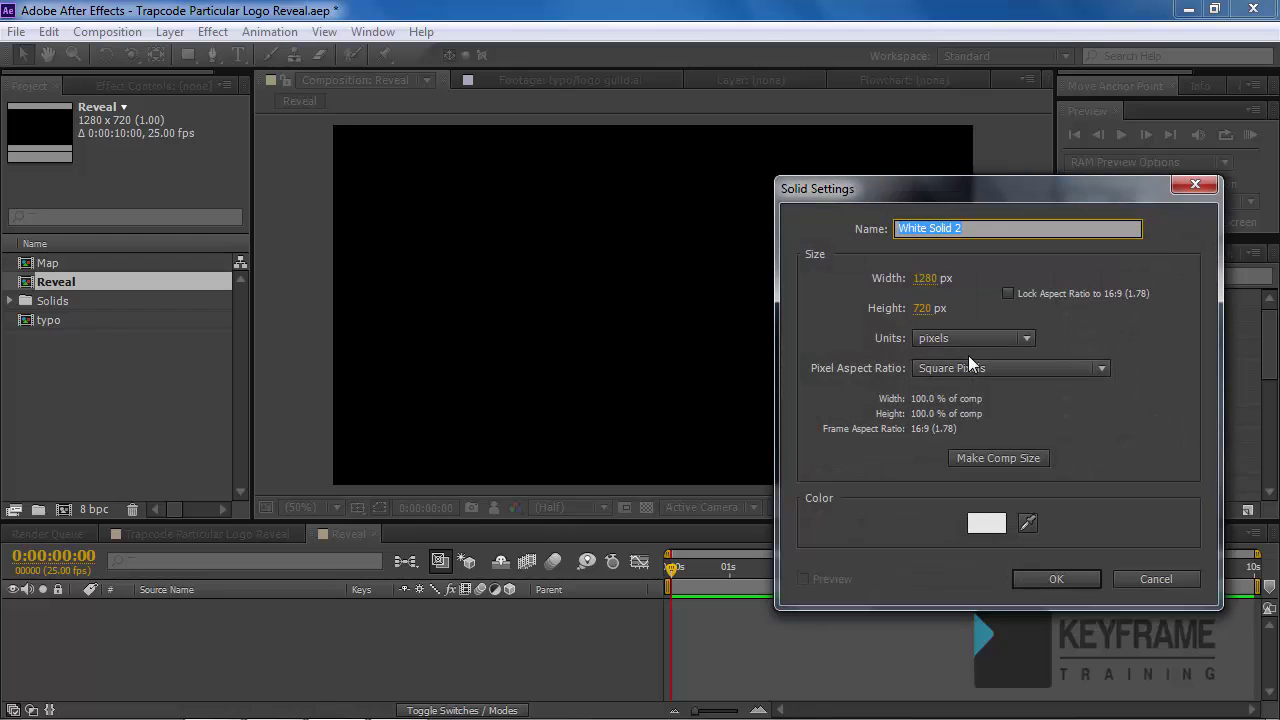
text(Partiiii)
key(Return)
- Apply the Trapcode Particular effect to the solid and scrub to 0:00:04:03 to check the particles
click(212, 31)
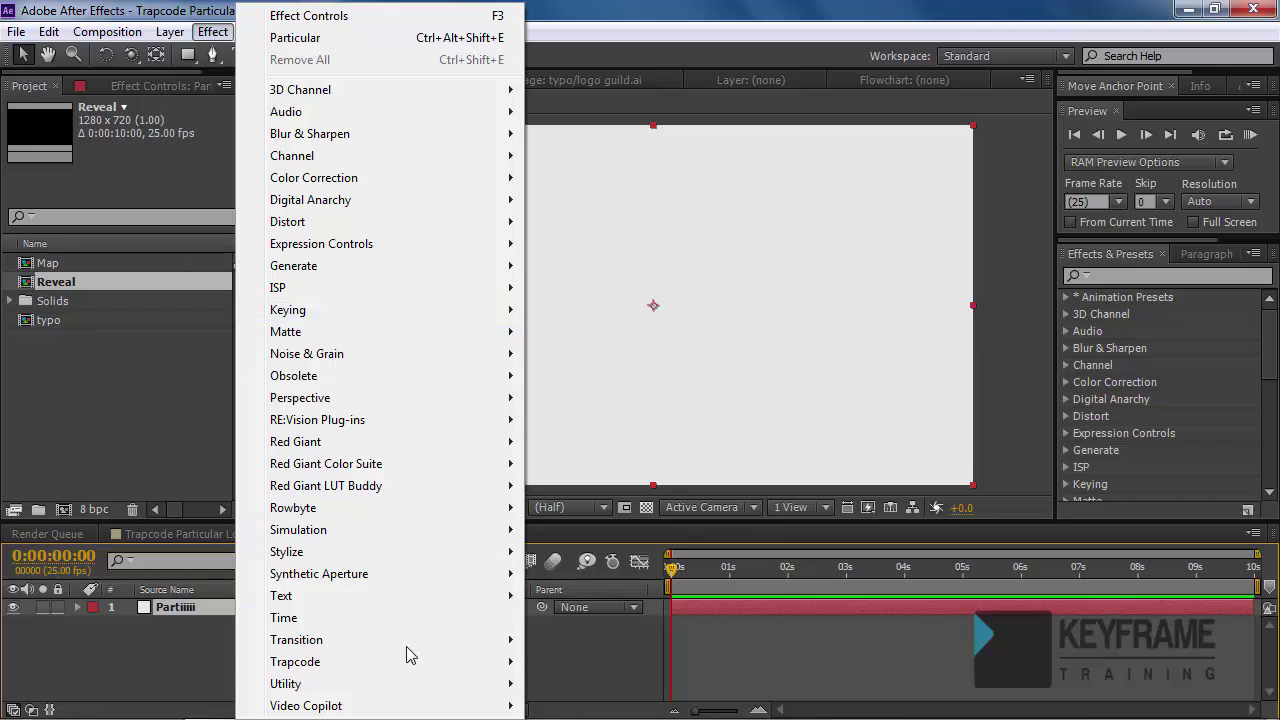
mouse_move(392, 665)
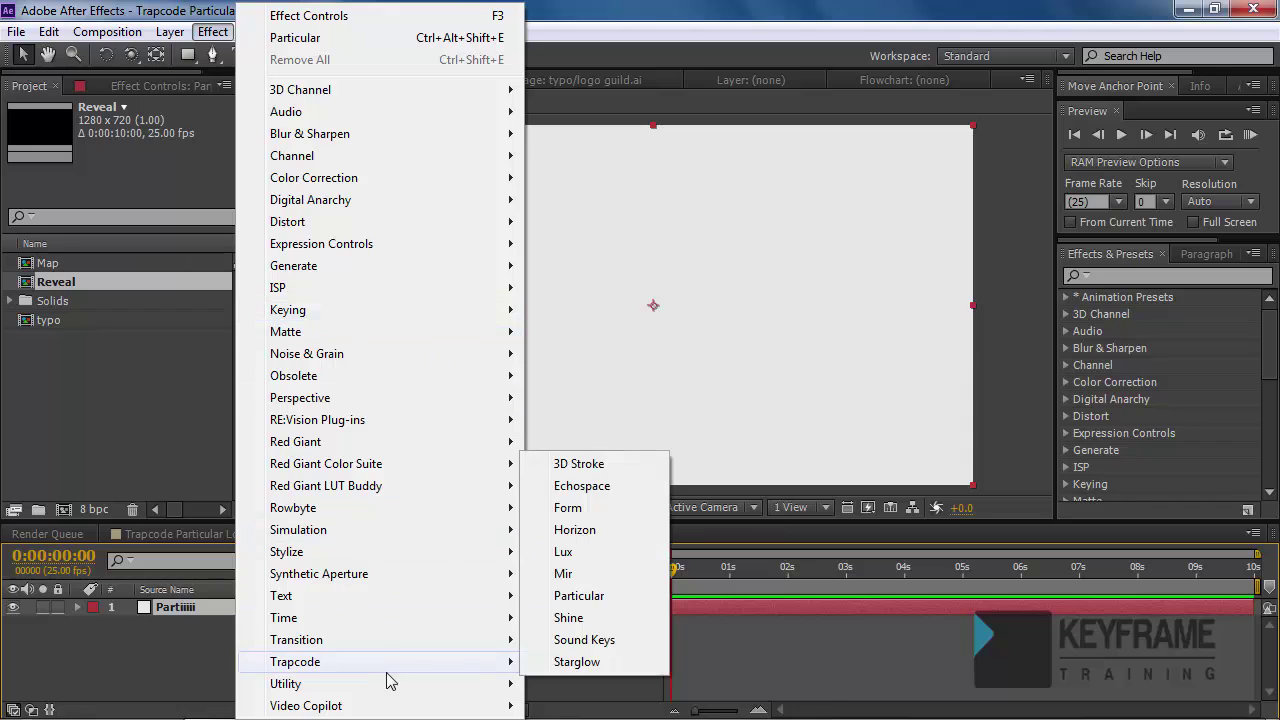
click(620, 598)
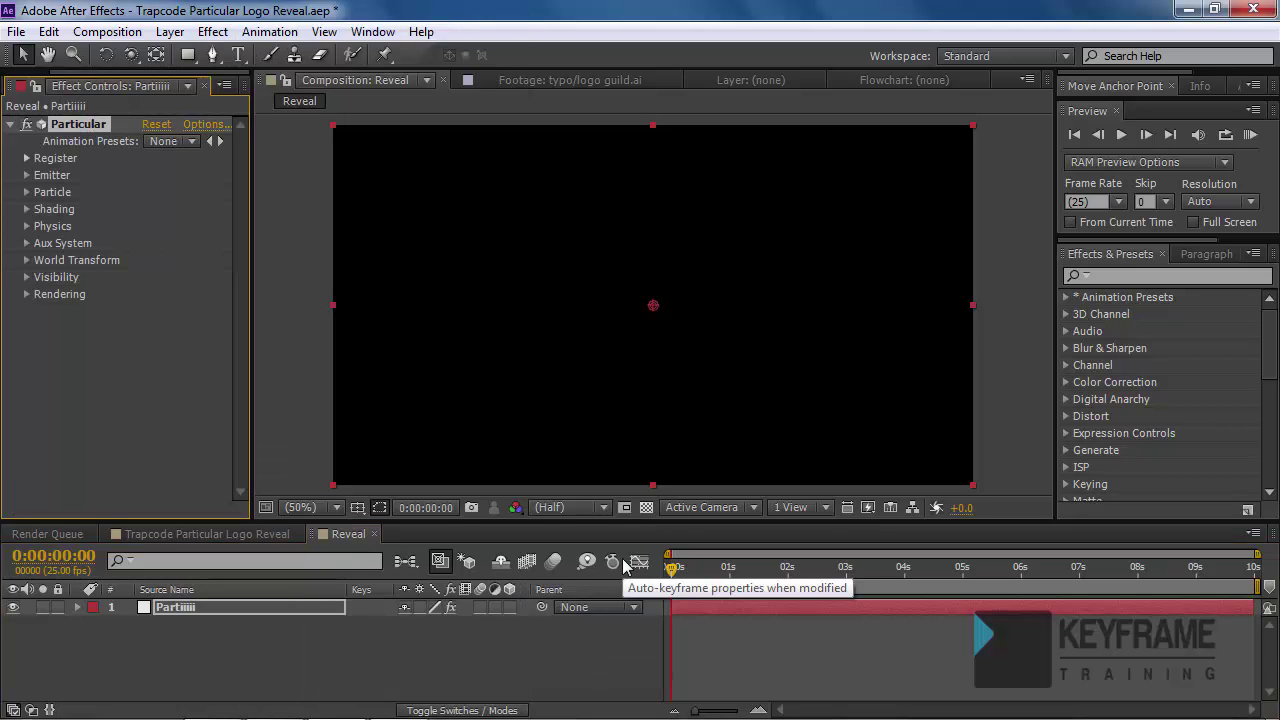
click(697, 605)
drag(673, 572, 910, 590)
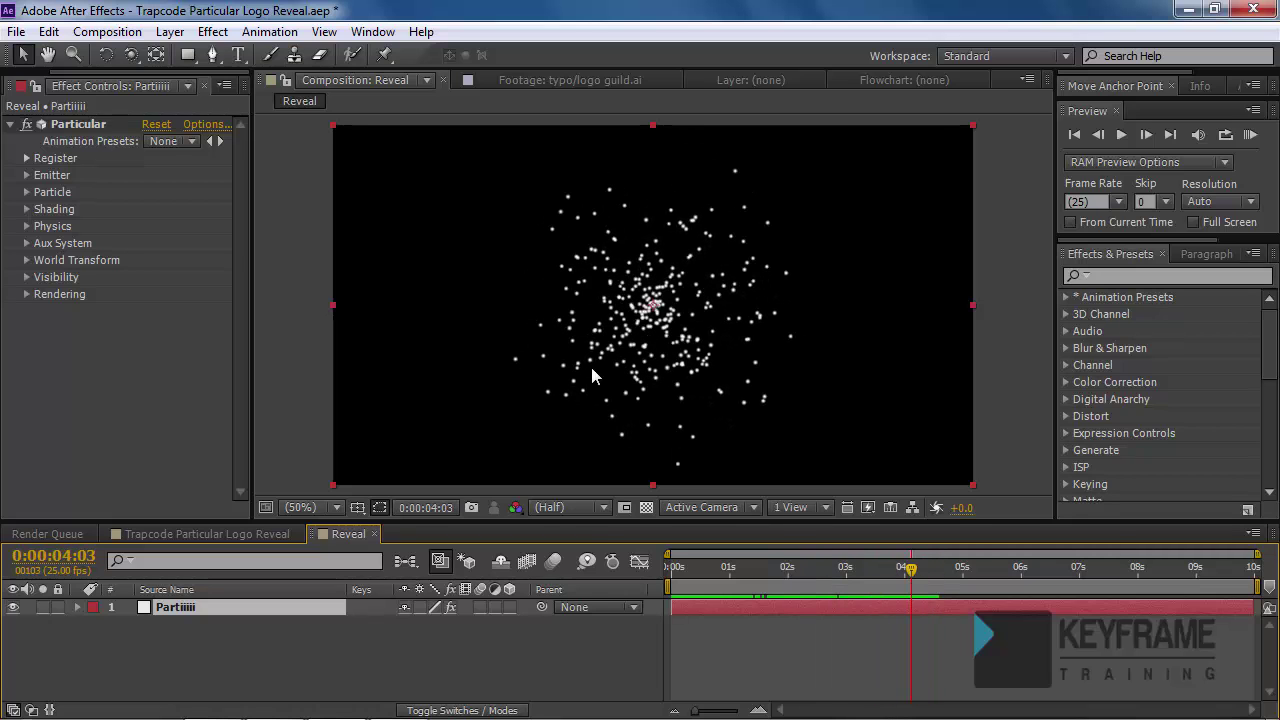
- Add a two-node 35mm camera named Camera 1 and orbit it around the particles
click(170, 31)
mouse_move(180, 52)
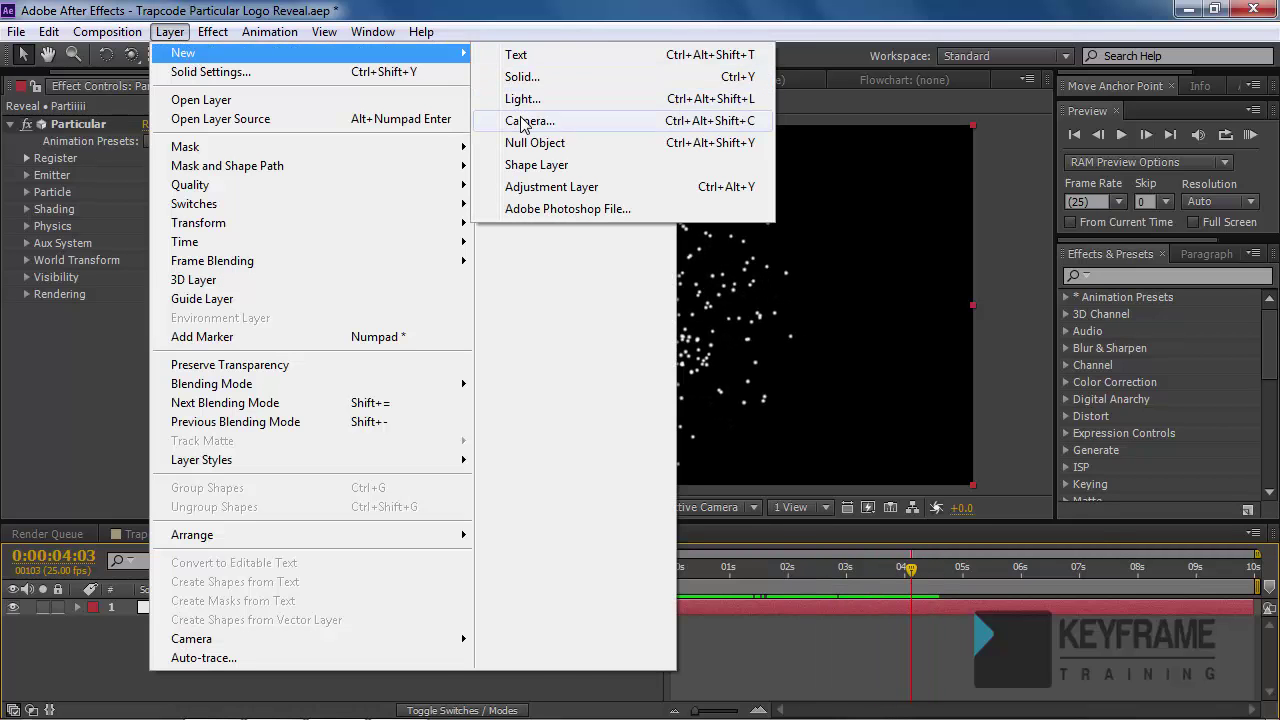
click(527, 120)
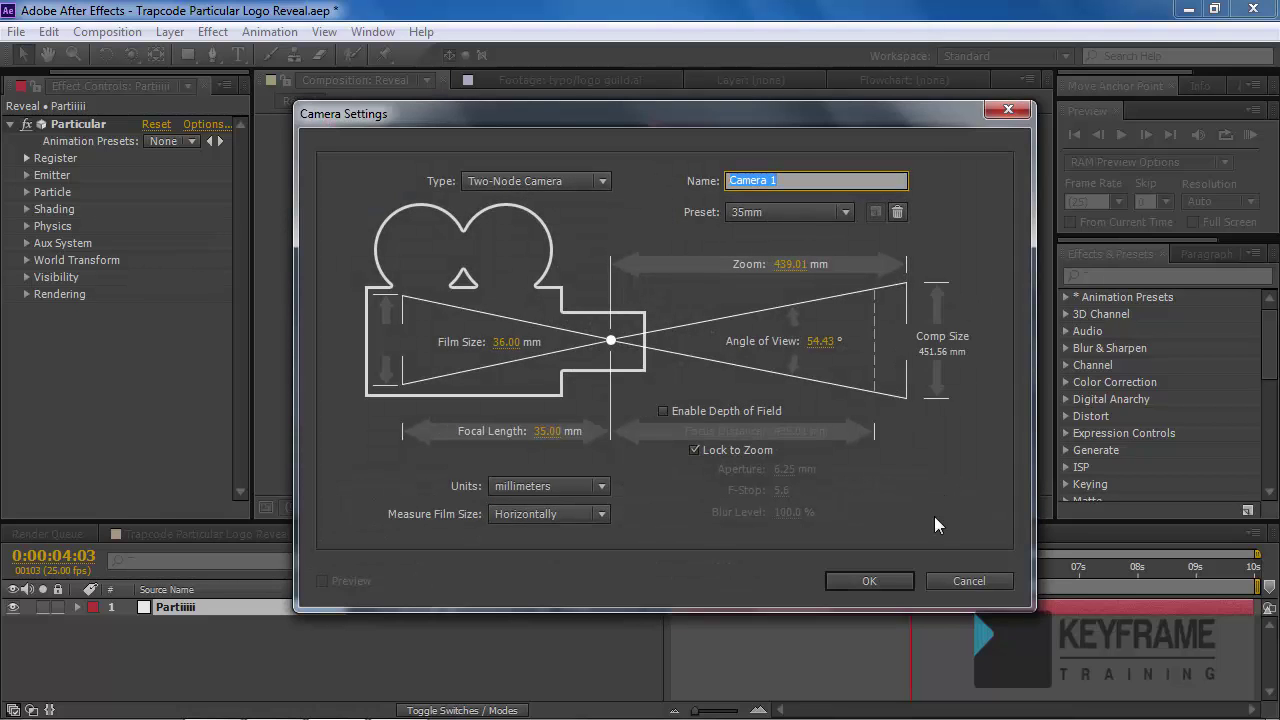
click(869, 581)
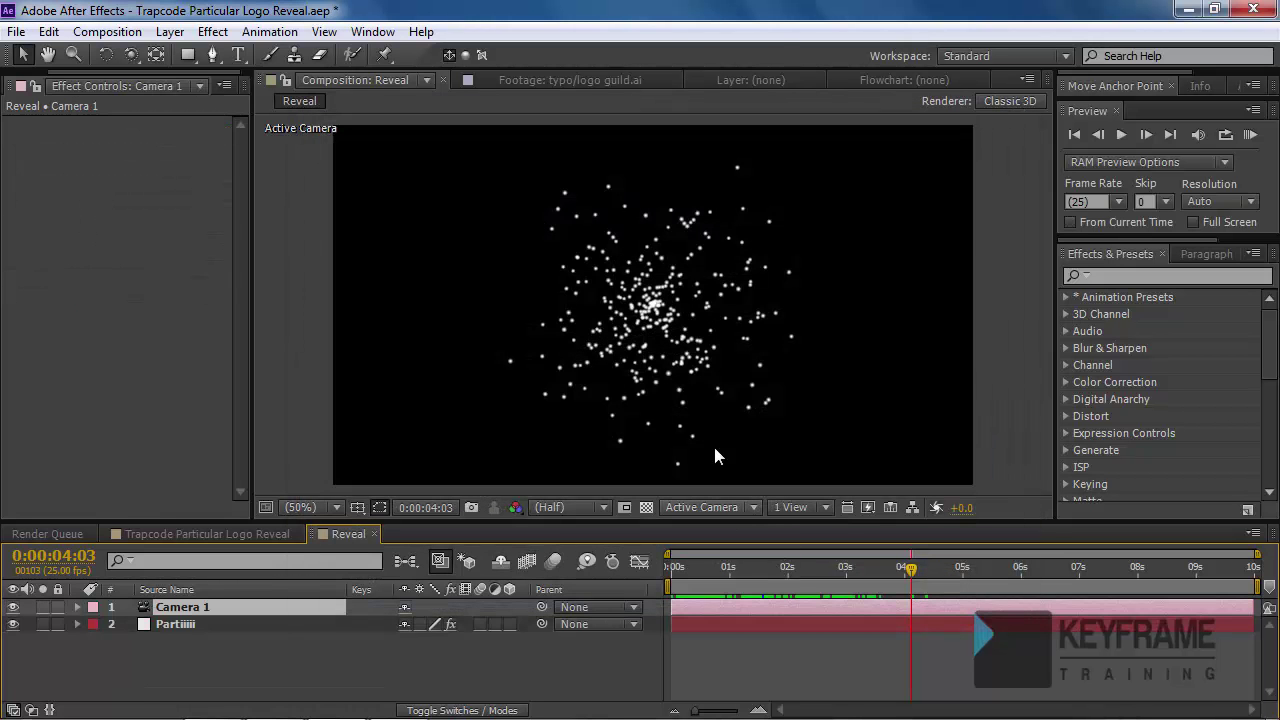
drag(131, 56, 205, 74)
drag(660, 290, 765, 365)
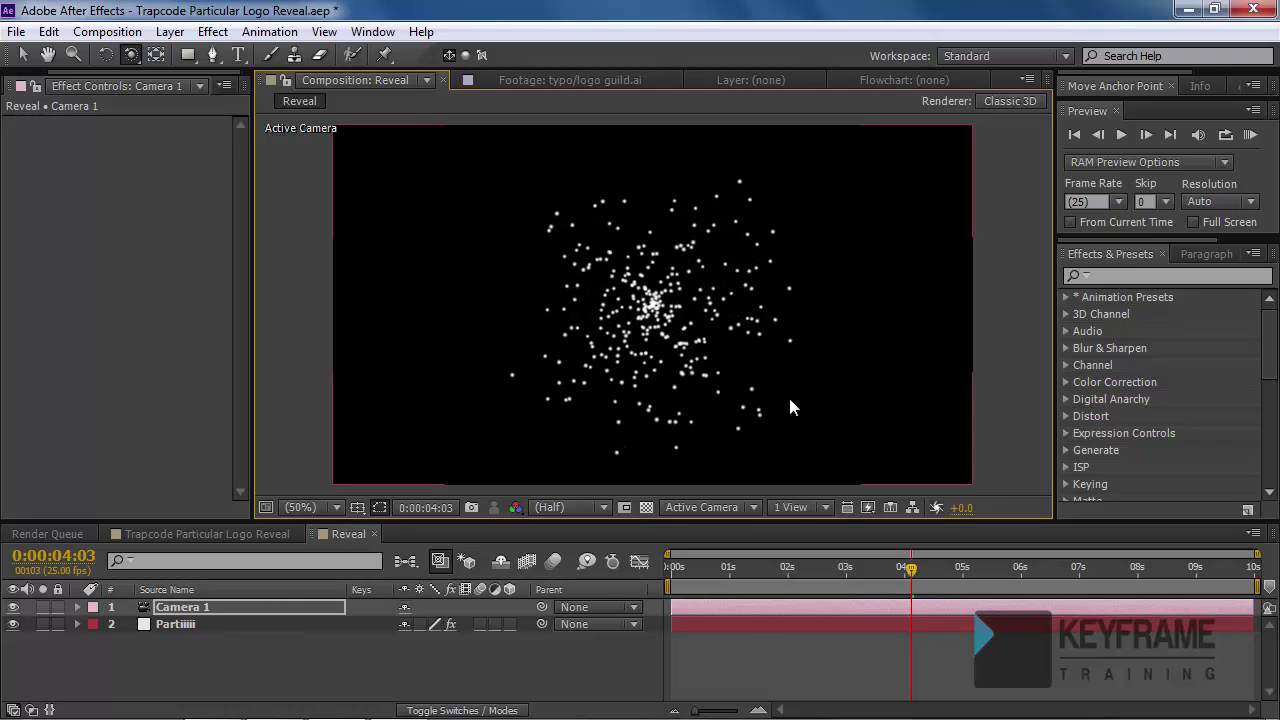
- Scrub through the particle emission, select the particle solid's layer, and stop at 0:00:03:09
drag(696, 567, 911, 578)
click(880, 624)
drag(690, 567, 867, 601)
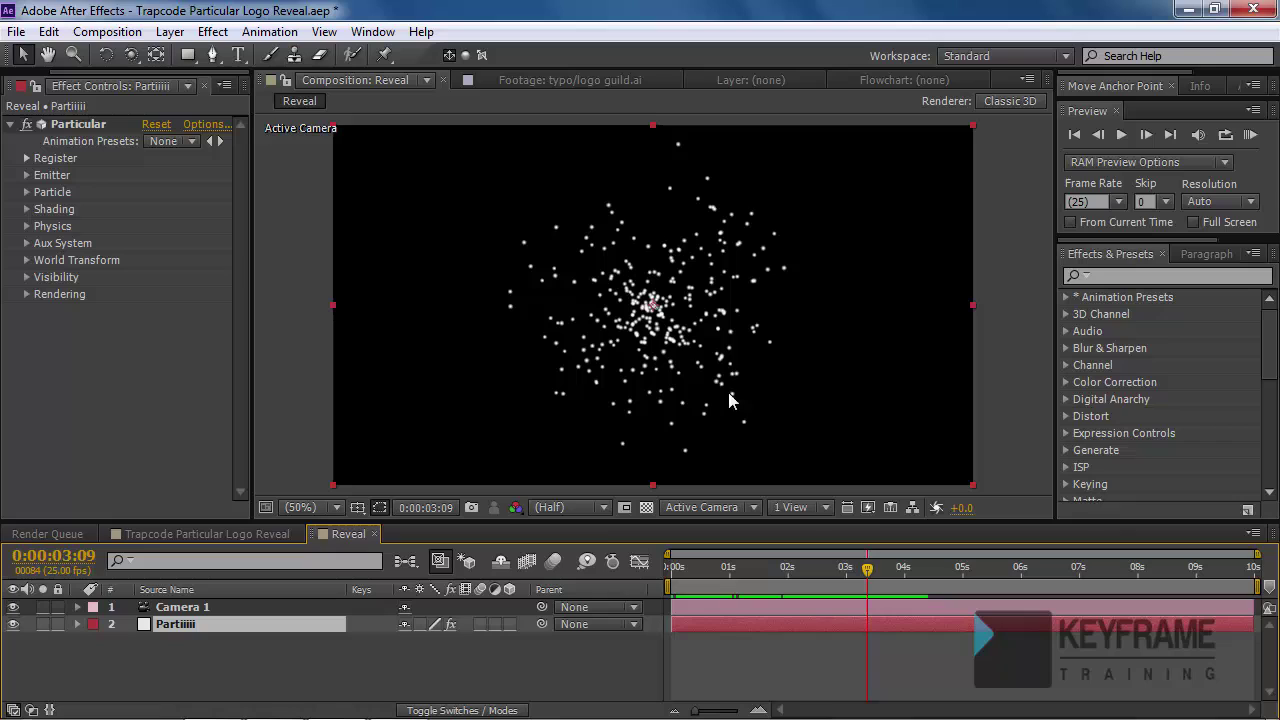
- Expand Particular's Emitter settings, widen the effect controls, and review the available emitter types
click(28, 177)
drag(250, 217, 316, 218)
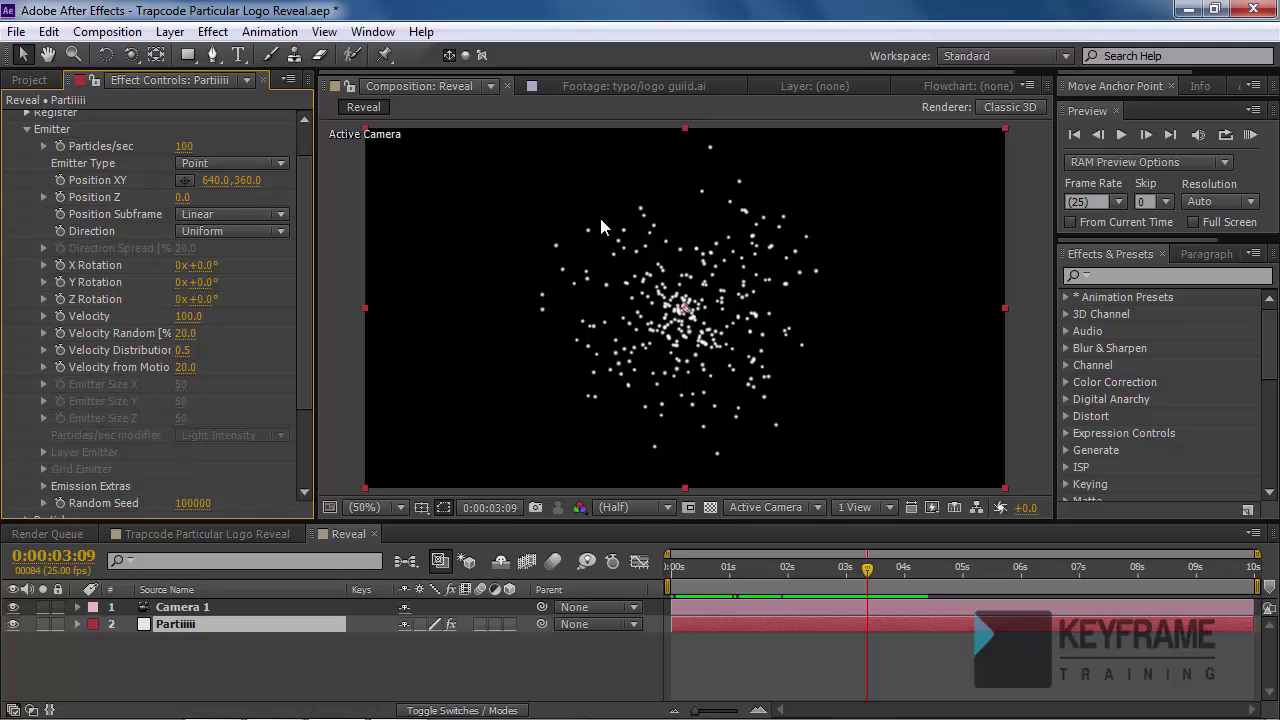
click(243, 165)
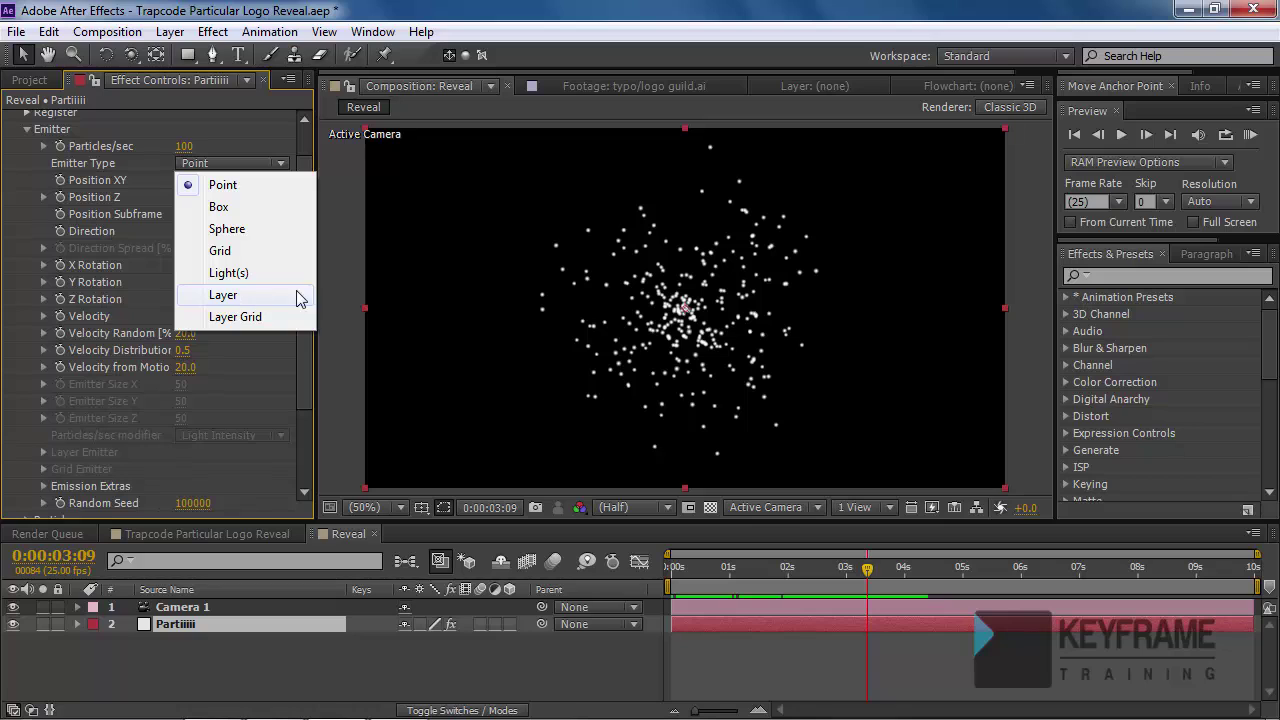
click(310, 364)
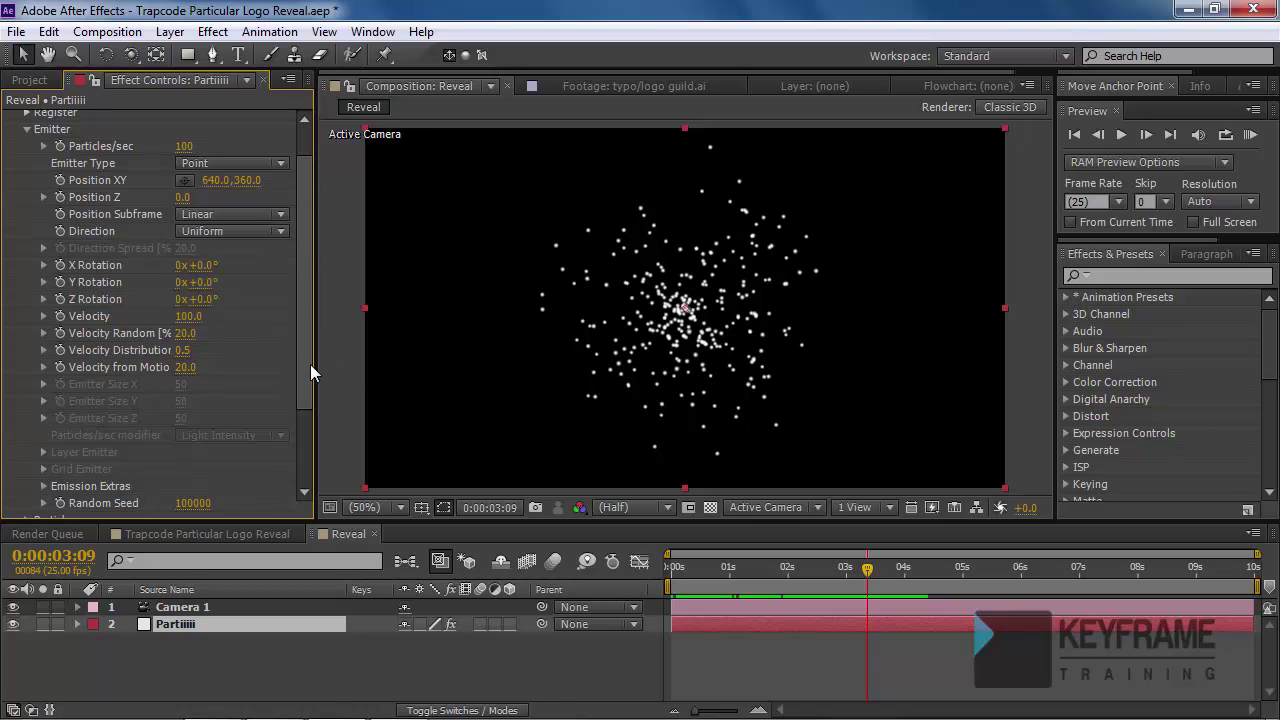
- Open the typo composition to examine the logo artwork at 25% zoom and compare it with the Reveal composition
click(40, 80)
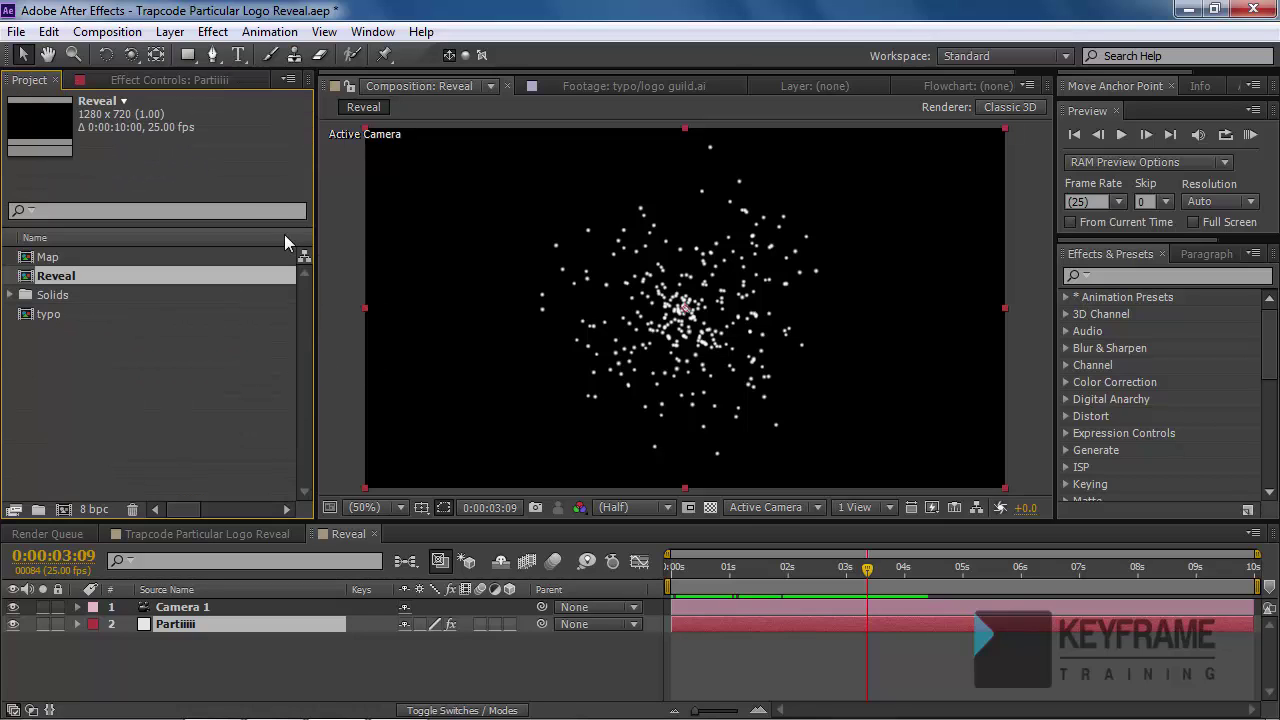
double_click(53, 315)
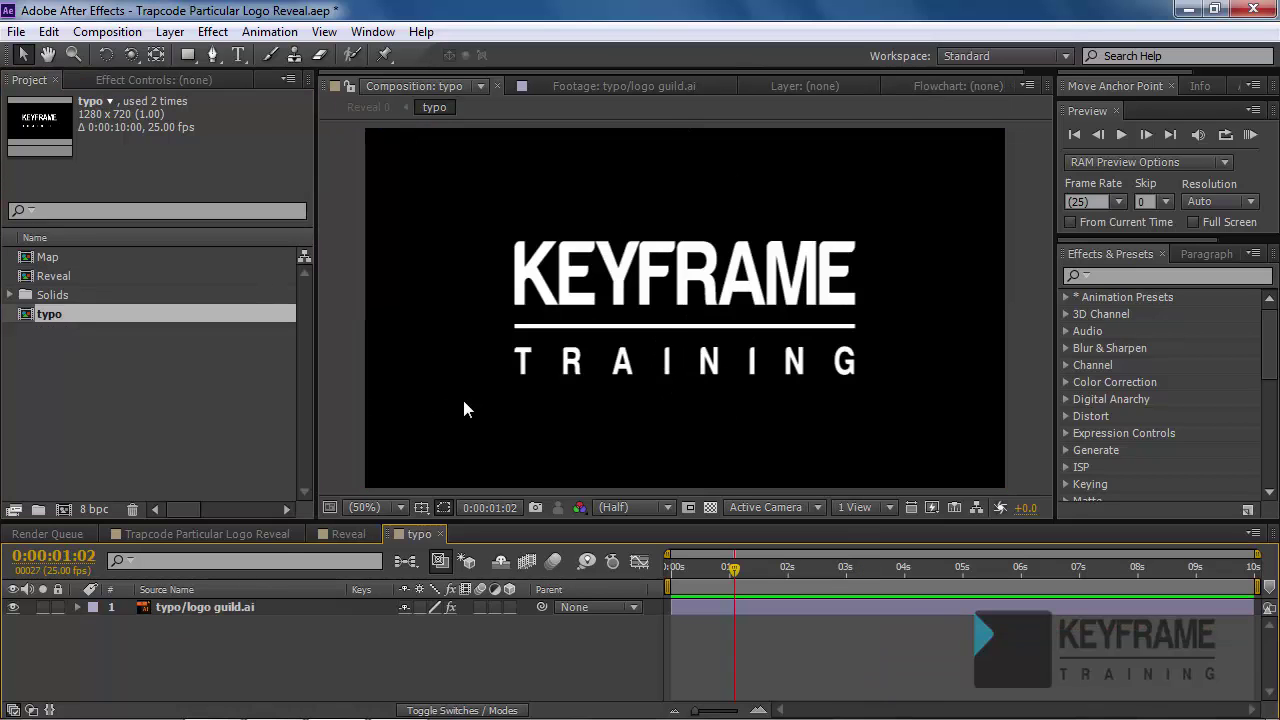
key(comma)
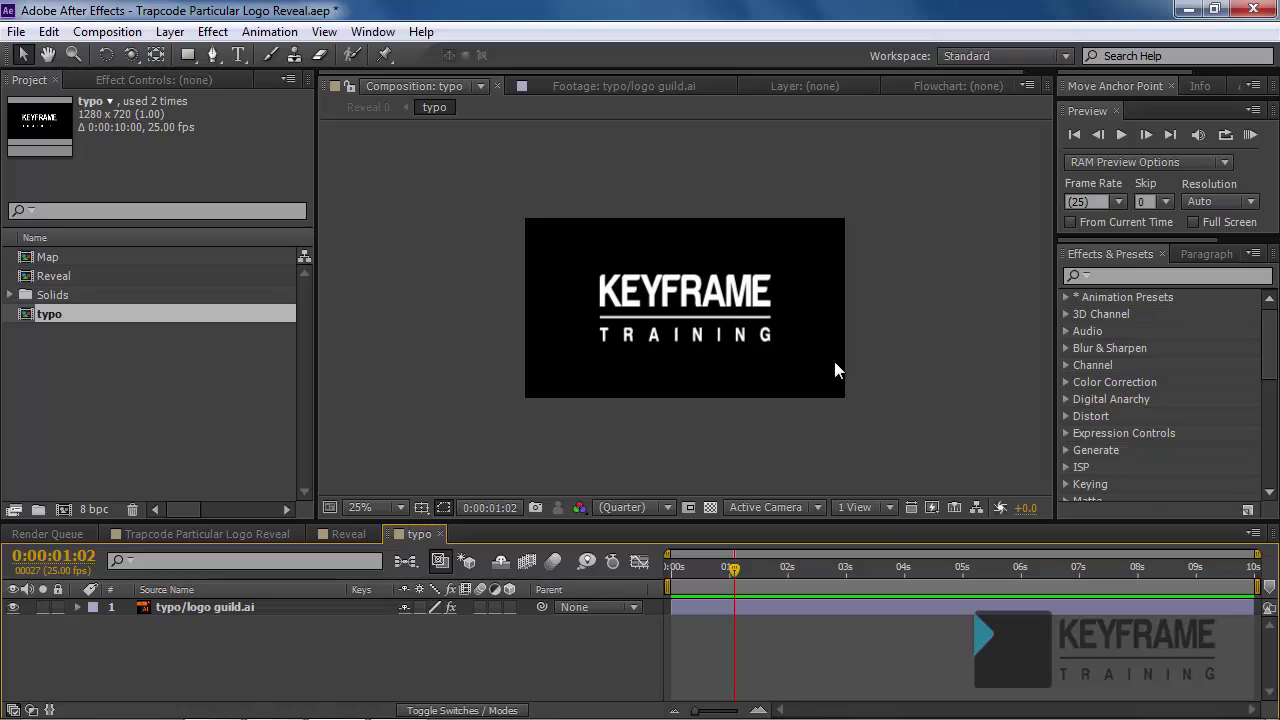
click(349, 534)
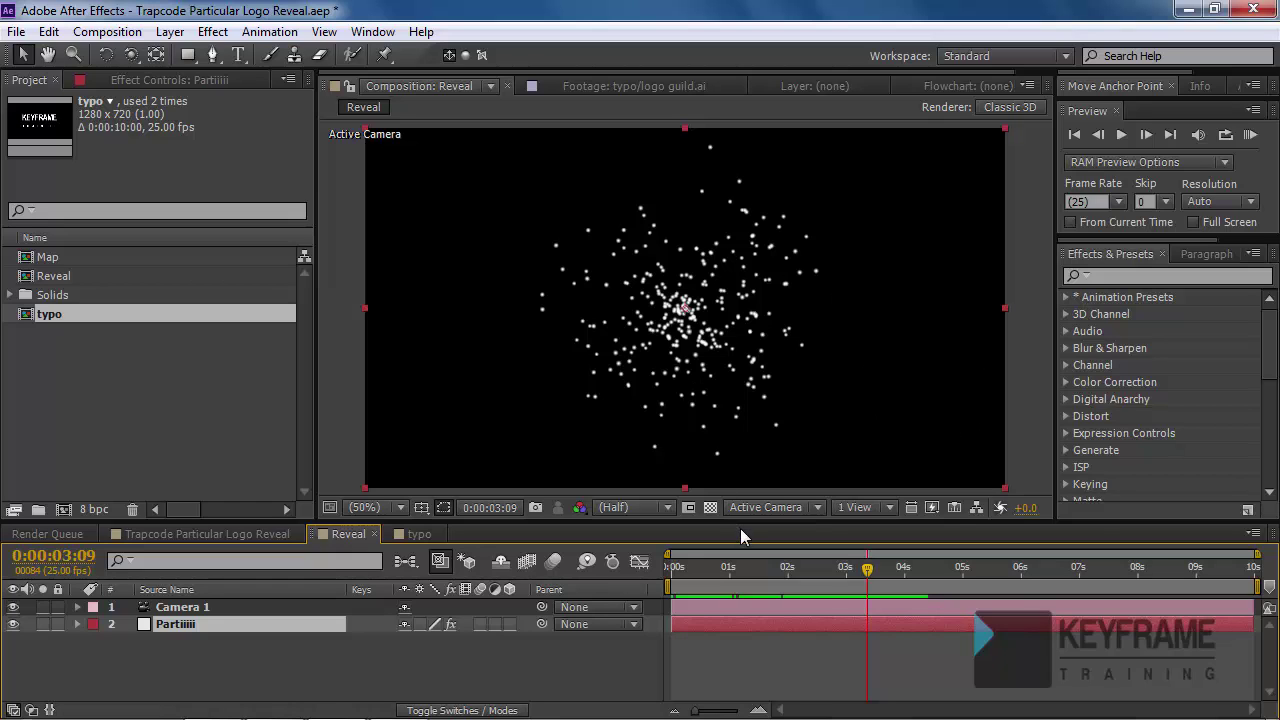
click(418, 534)
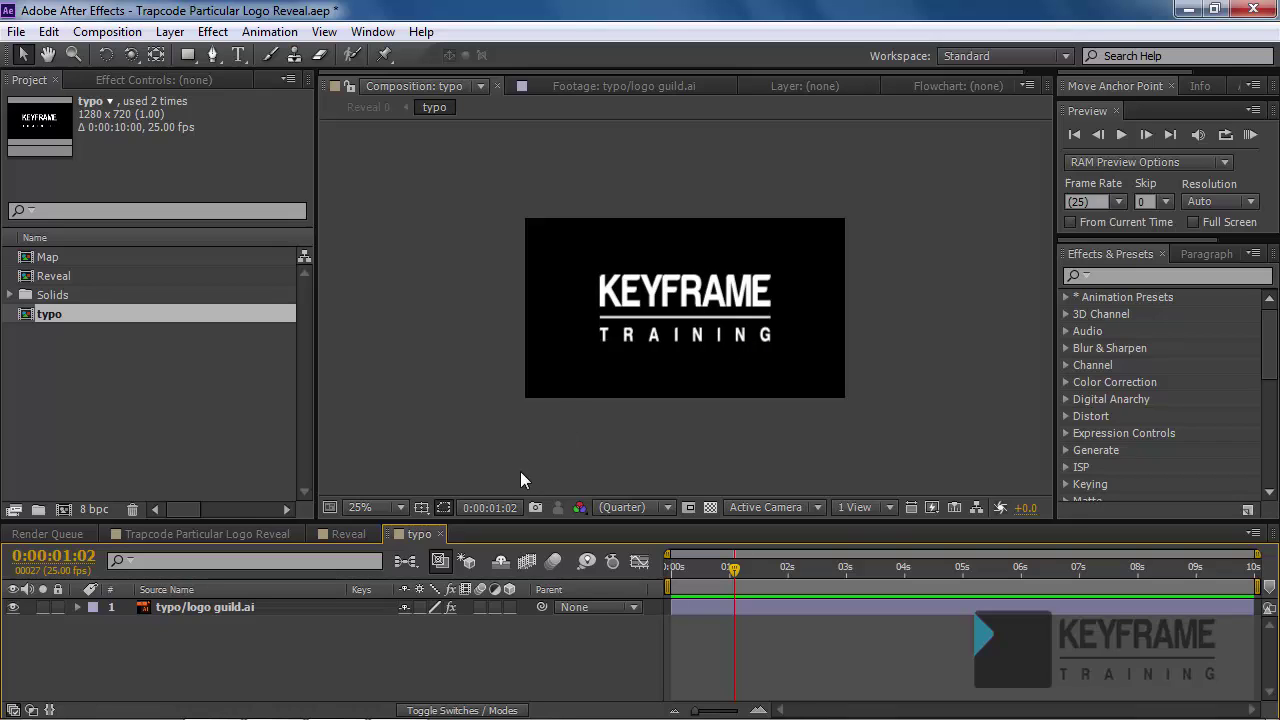
- Add the typo composition beneath the particle layer in Reveal, hide it, and make it a 3D layer
click(343, 534)
drag(59, 316, 147, 646)
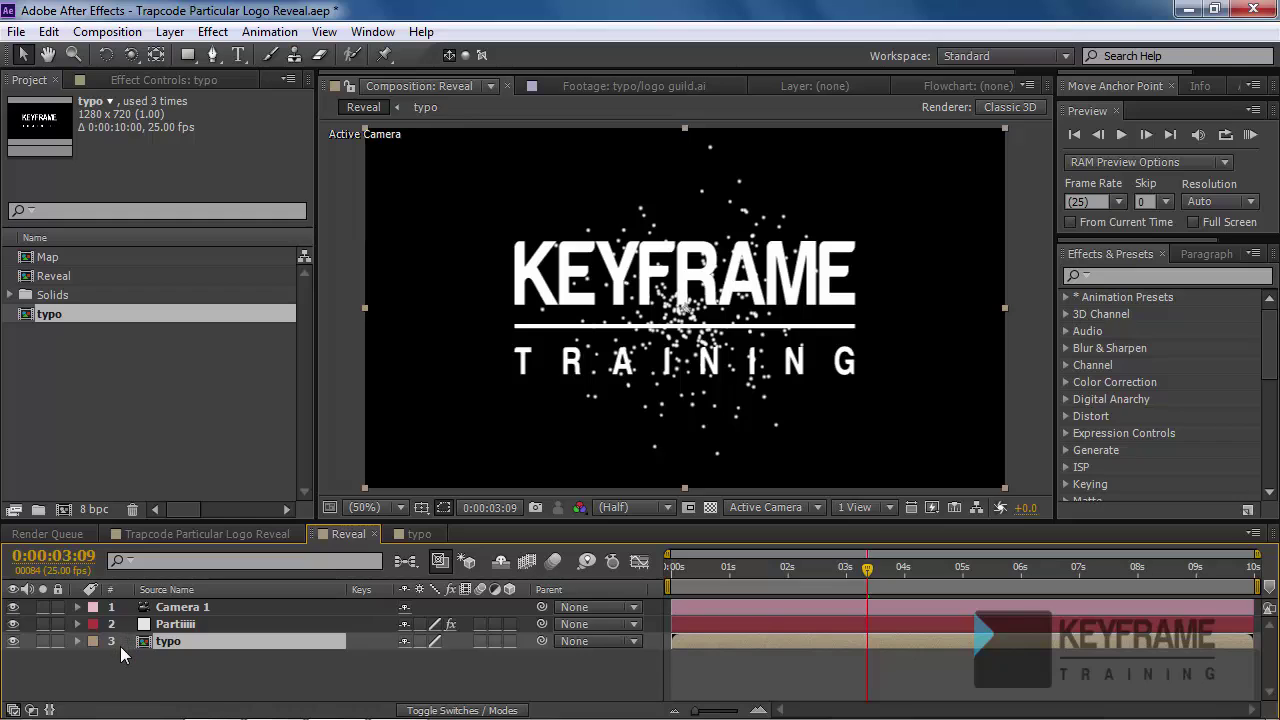
click(13, 641)
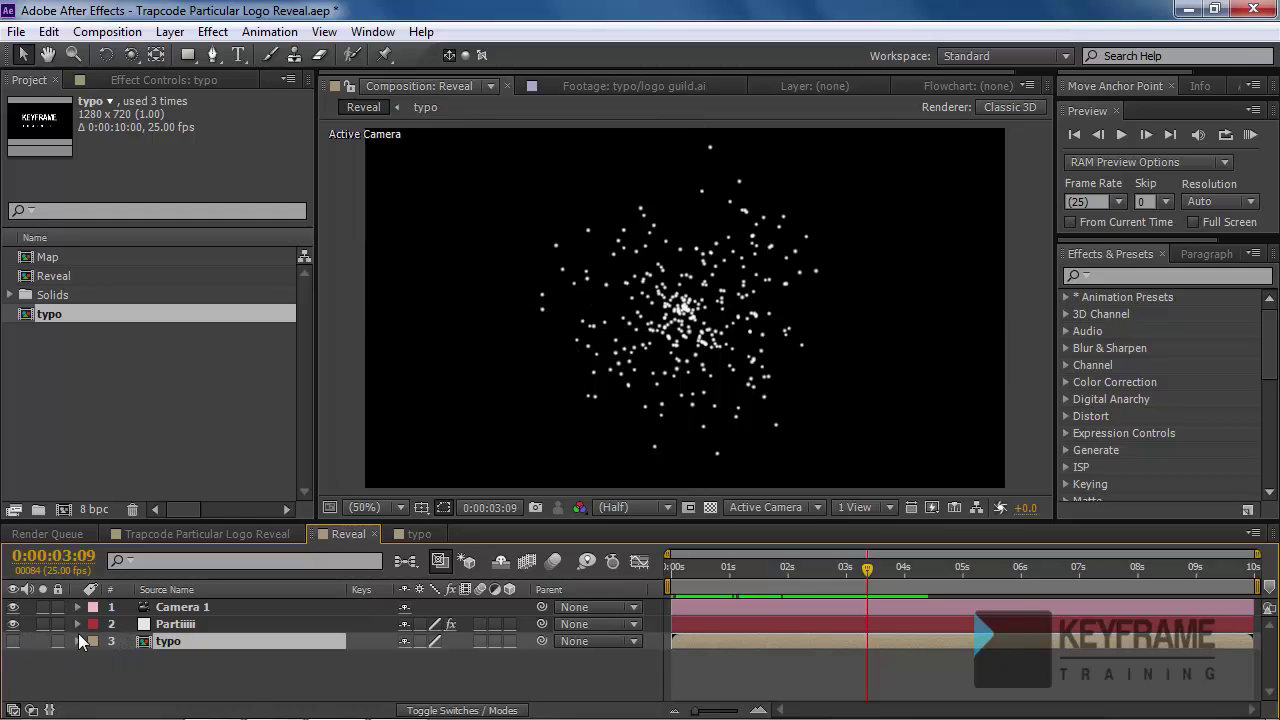
click(508, 639)
- Set Particular's Emitter Type to Layer on the particle solid and scrub to 0:00:02:06 to check the result
click(184, 626)
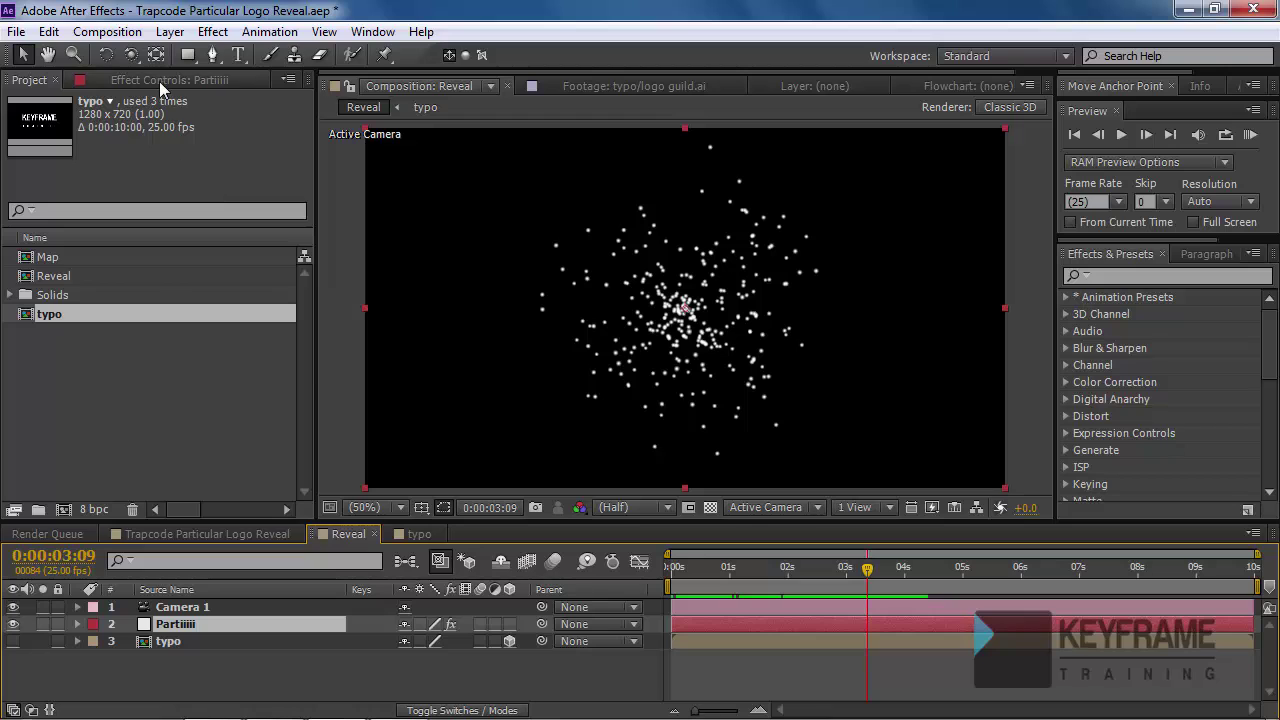
click(161, 79)
click(218, 206)
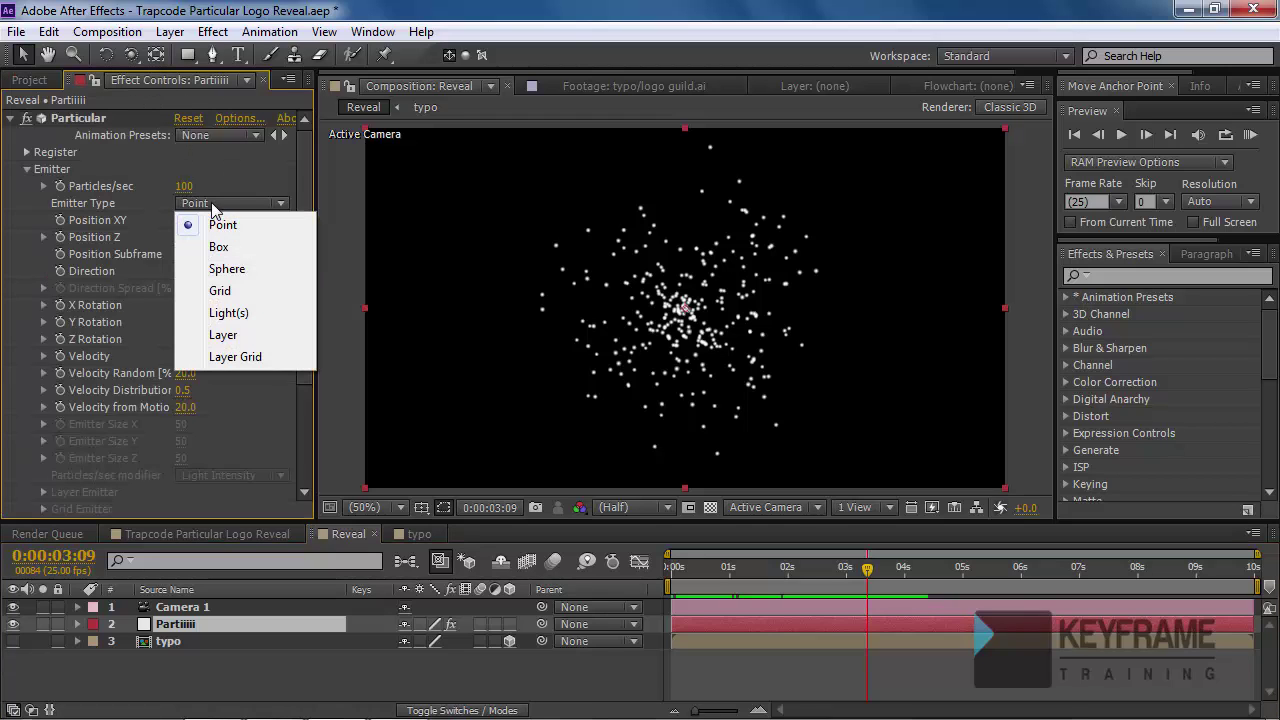
click(223, 336)
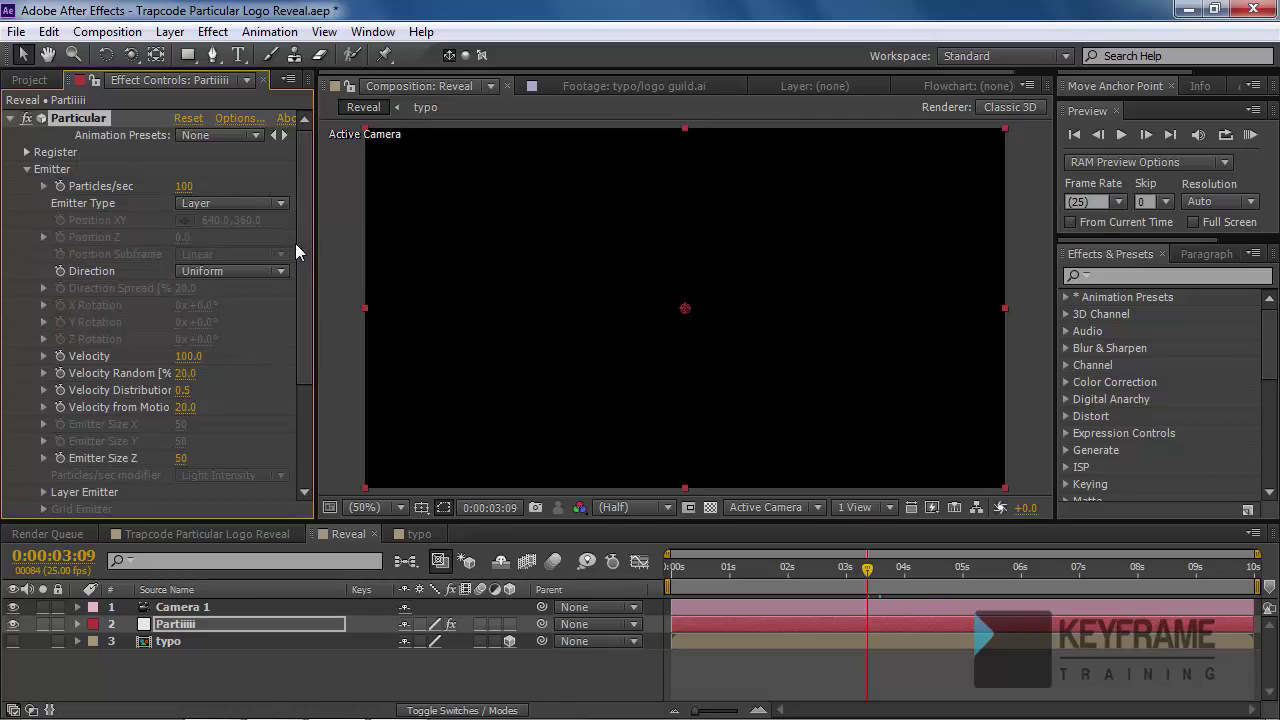
drag(305, 210, 305, 240)
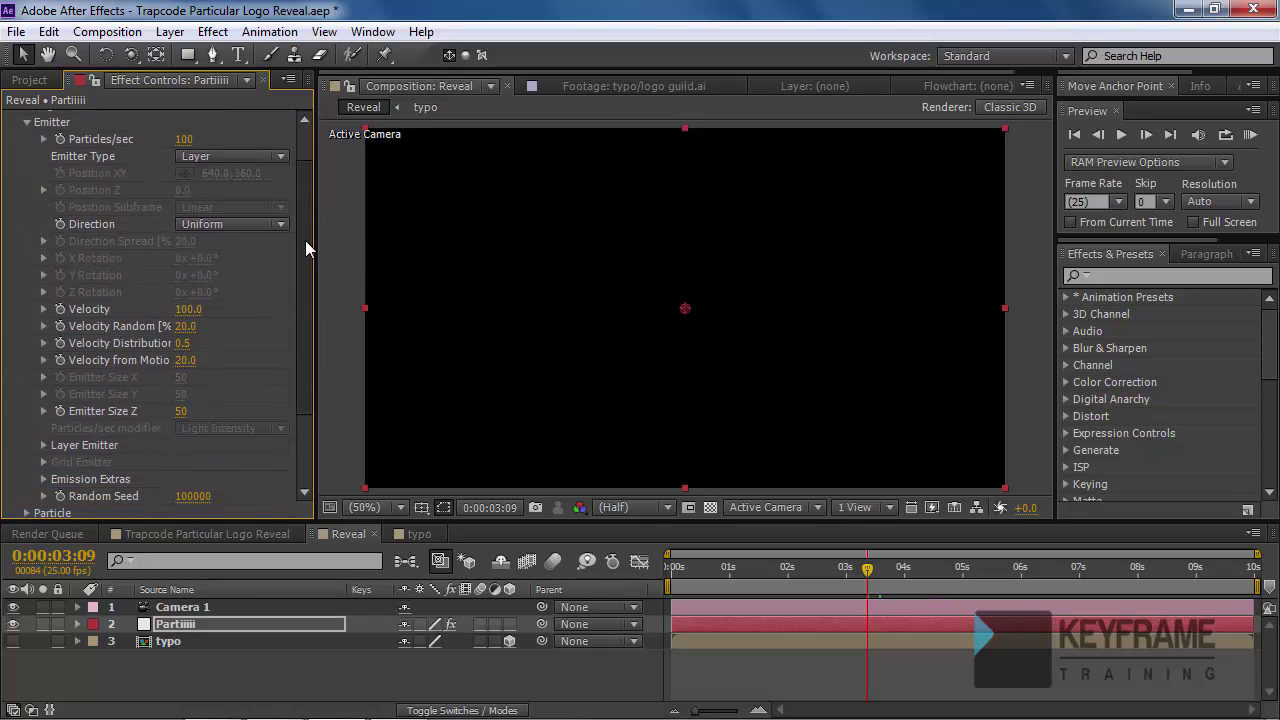
drag(682, 570, 802, 570)
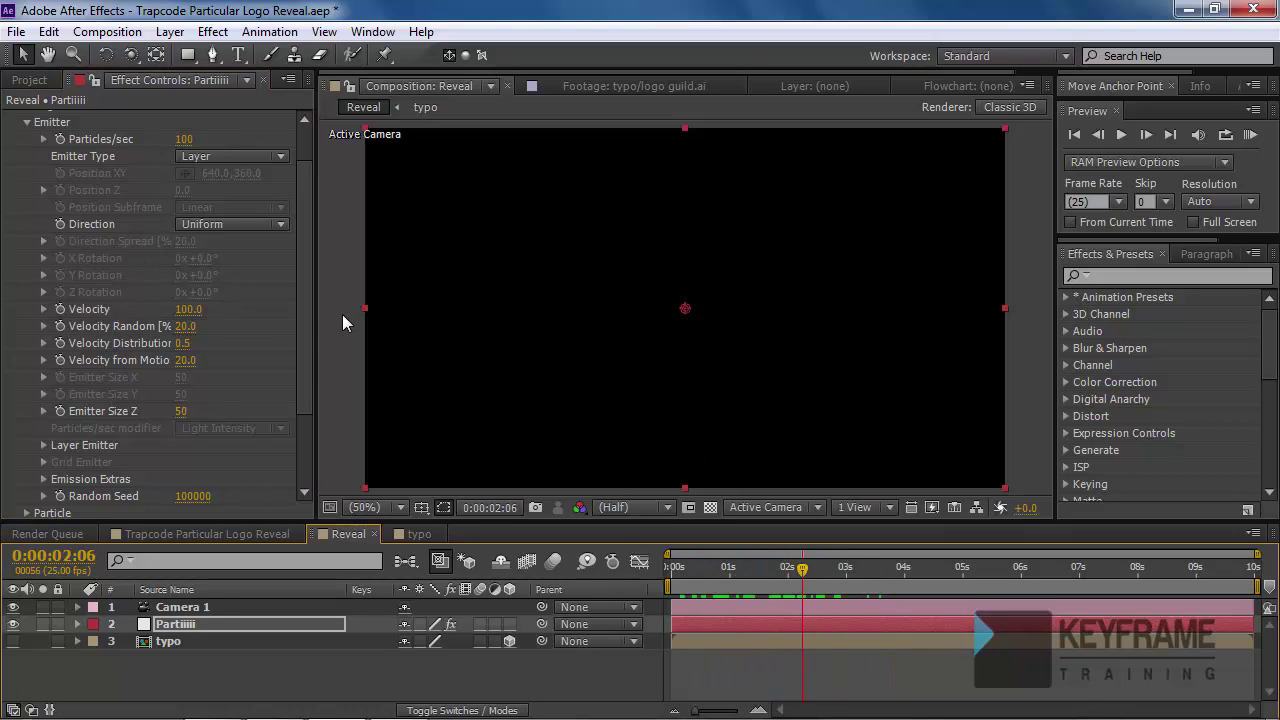
- Expand Particular's Layer Emitter settings, choose the typo layer as the emitter, and scrub to 0:00:02:08 to check the particles
drag(308, 298, 310, 330)
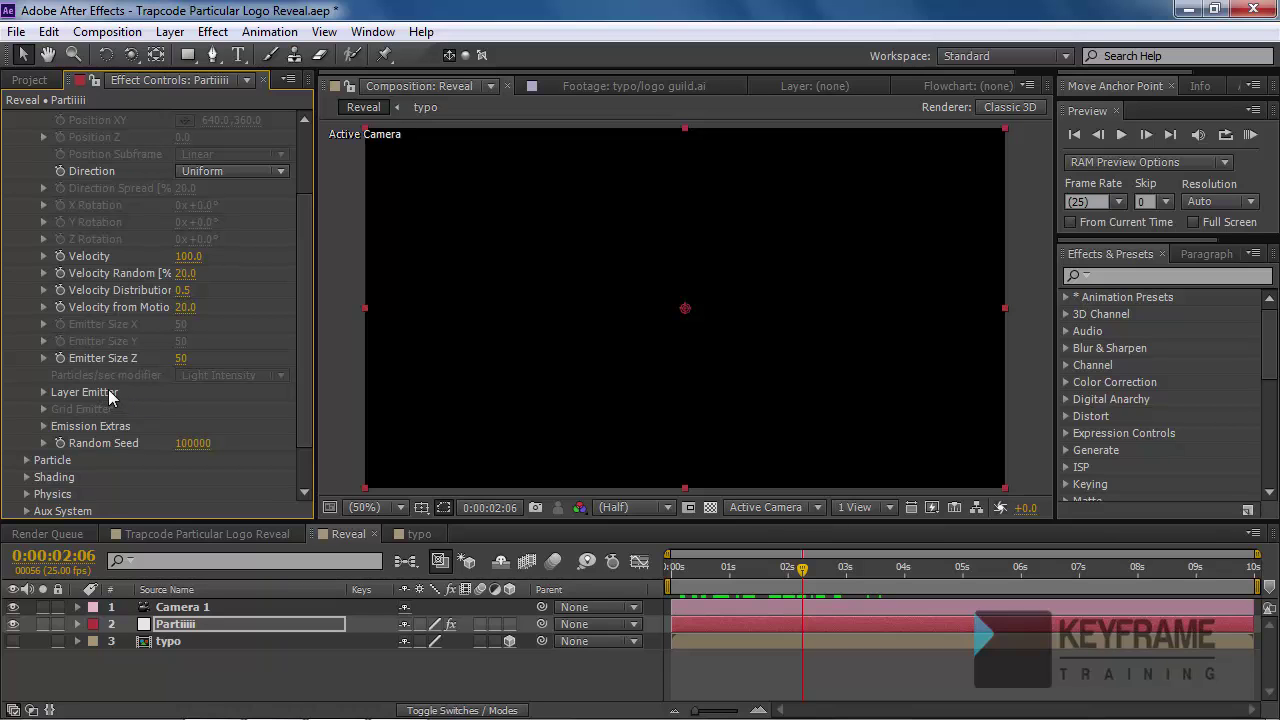
drag(308, 340, 309, 284)
click(220, 199)
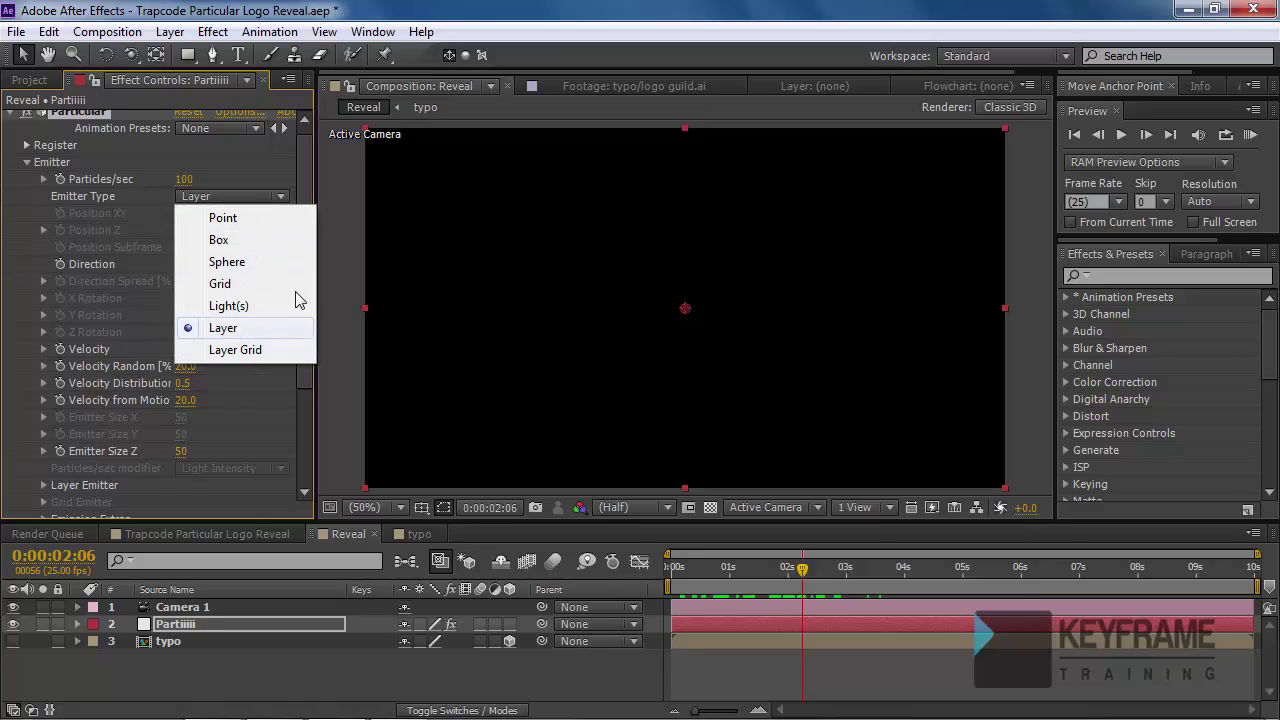
click(308, 178)
drag(308, 178, 284, 296)
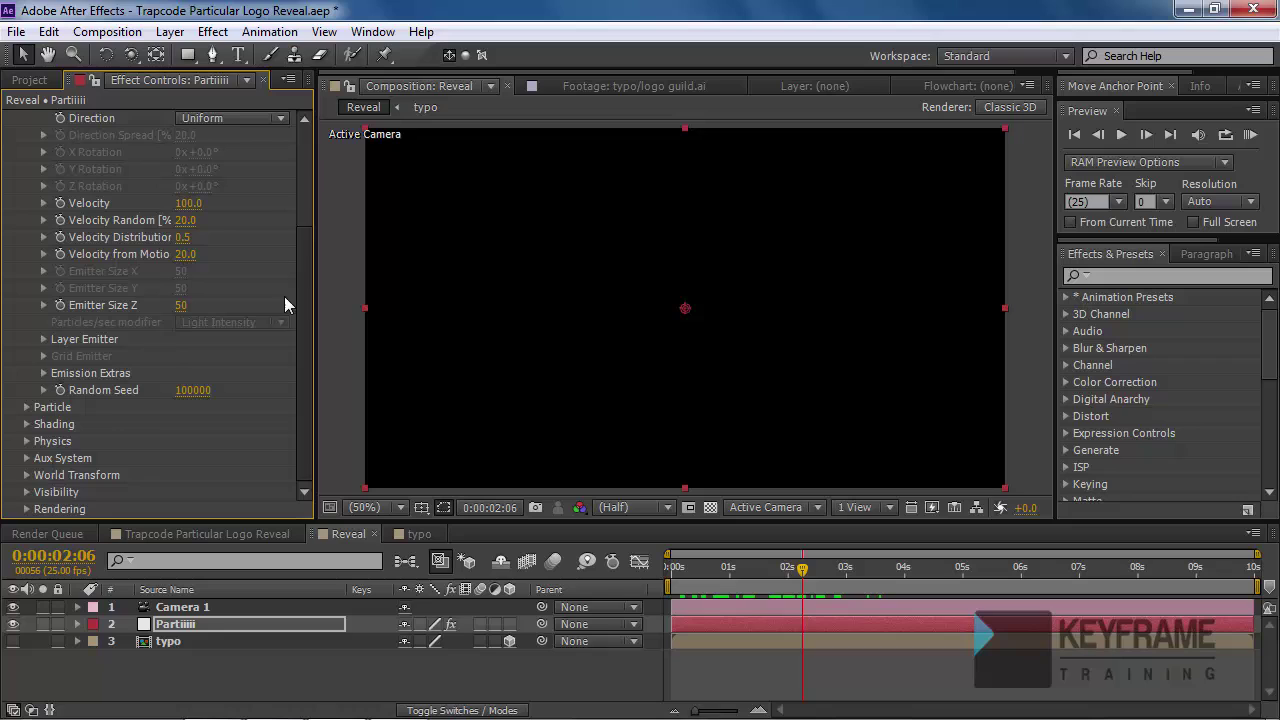
click(42, 339)
click(195, 356)
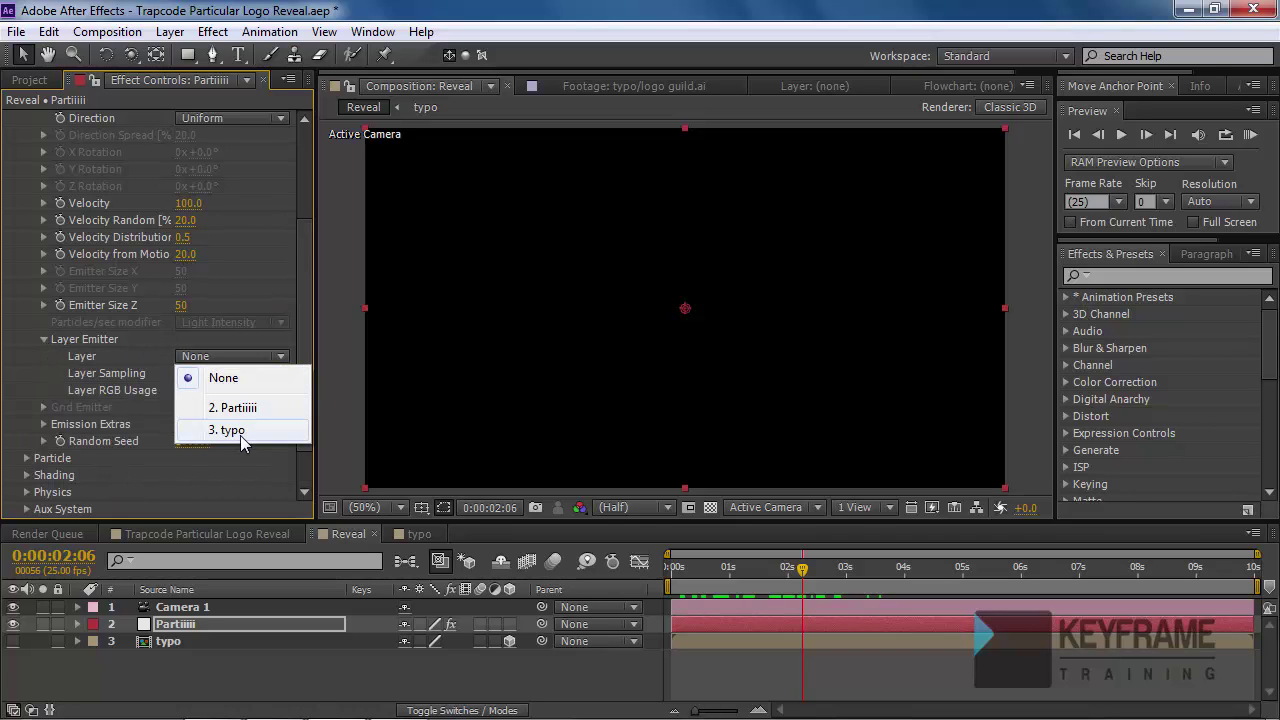
click(509, 641)
click(221, 379)
click(224, 357)
click(243, 430)
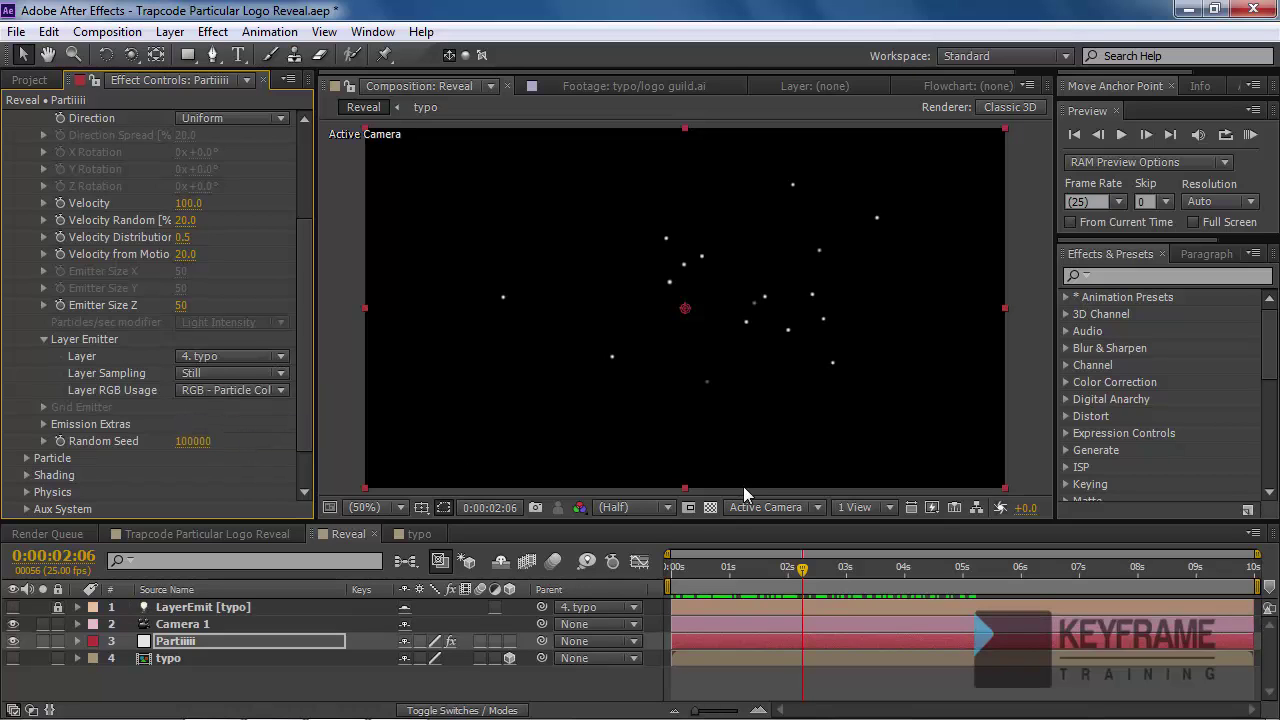
drag(802, 570, 811, 599)
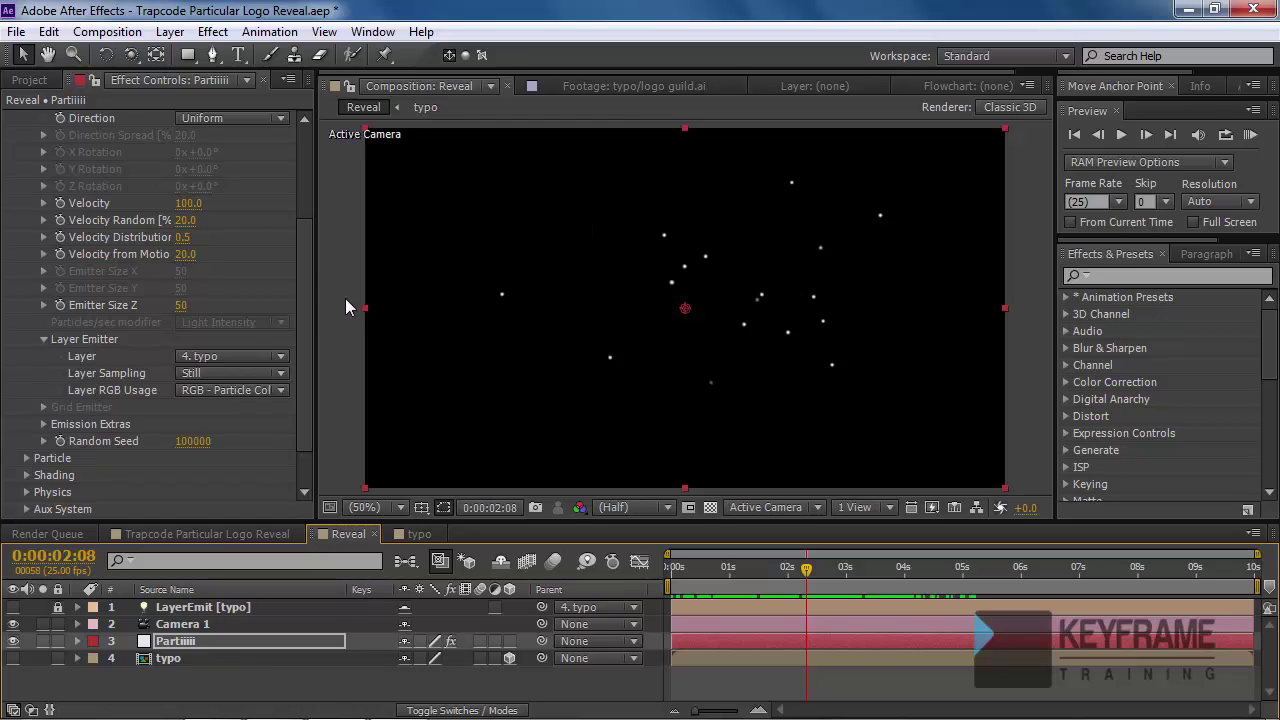
- Set Particular's Particles/sec to 50000 and scrub to 0:00:00:05 to check the emission near the start
drag(310, 287, 314, 167)
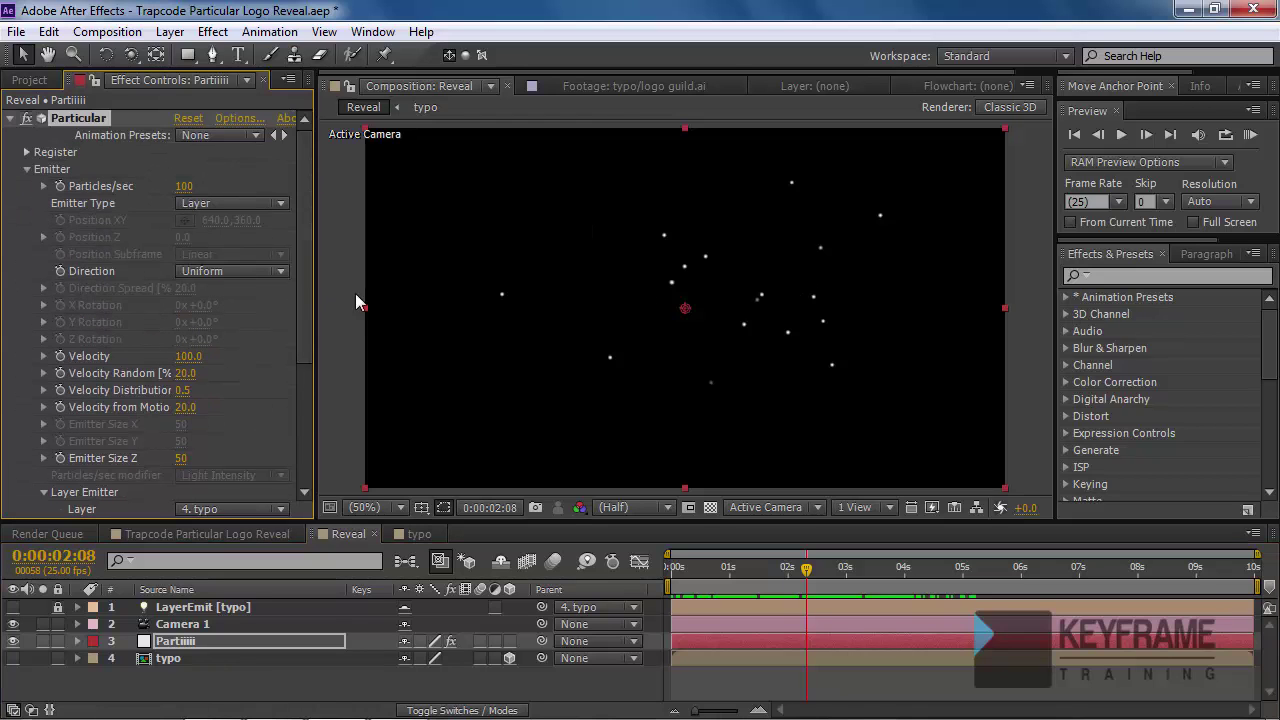
click(190, 188)
text(50000)
key(Return)
click(690, 572)
mouse_move(690, 580)
mouse_down()
mouse_move(670, 581)
mouse_move(683, 583)
mouse_up()
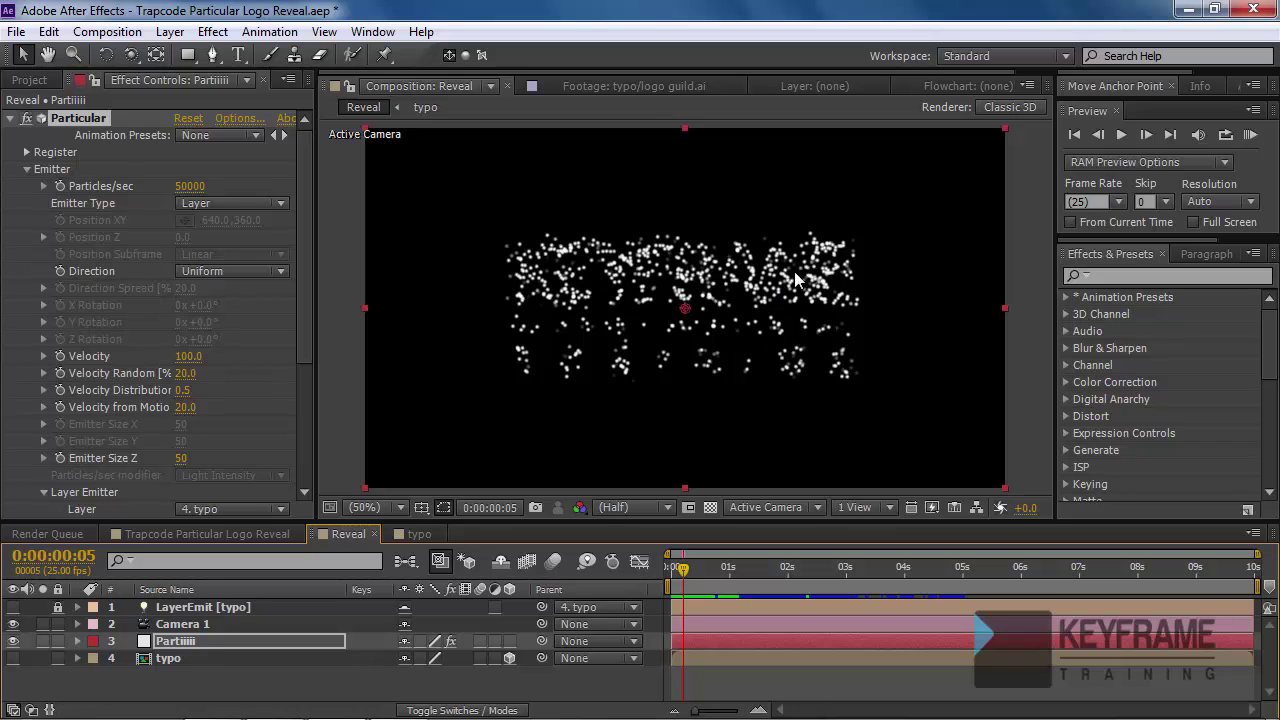
- Toggle the typo layer's visibility to compare the logo with the particles, and scrub to 0:00:00:06
click(12, 658)
click(12, 658)
click(12, 658)
click(12, 658)
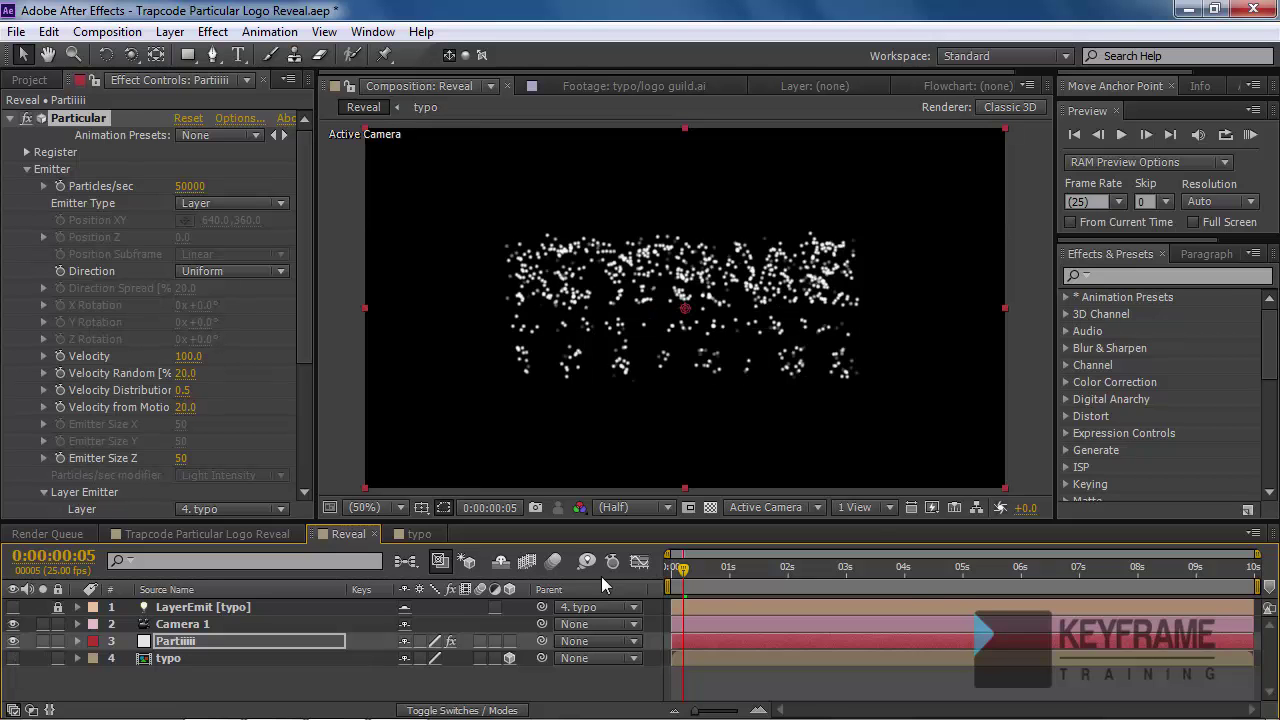
mouse_move(678, 572)
mouse_down()
mouse_move(846, 577)
mouse_move(684, 577)
mouse_up()
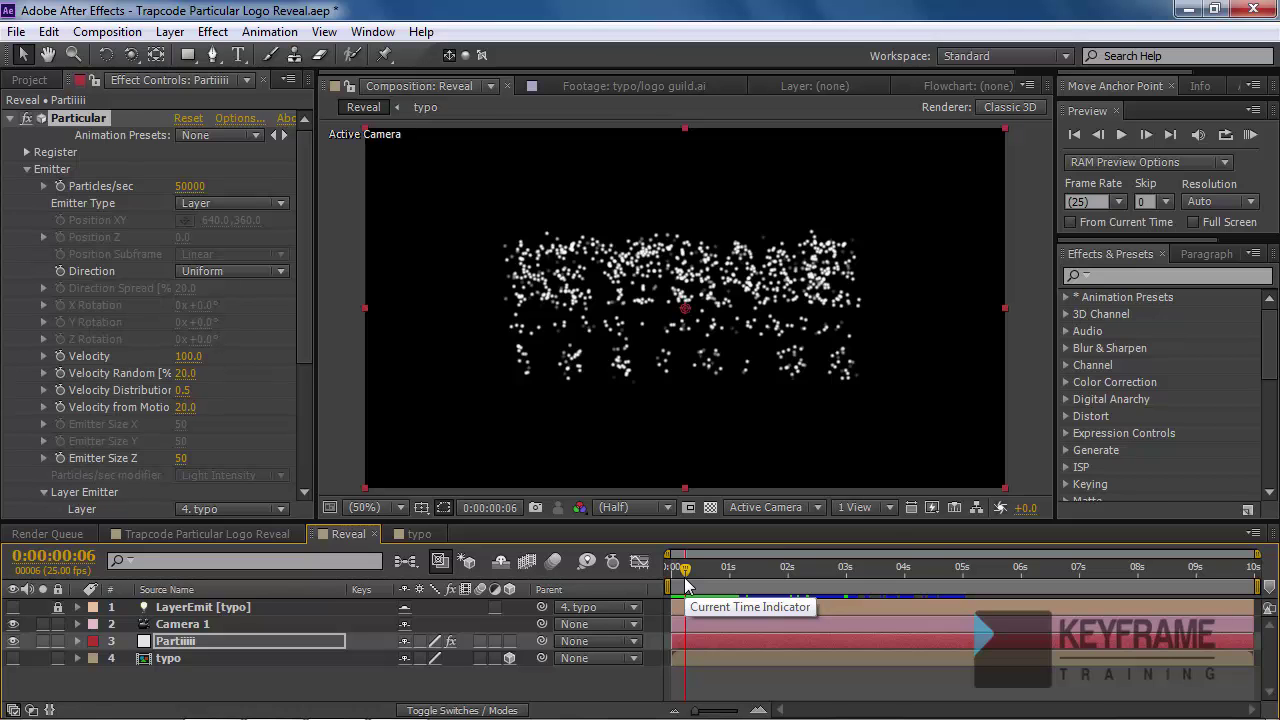
- Enlarge the timeline area and add a Particles/sec keyframe at 0:00:00:00
drag(688, 521, 681, 478)
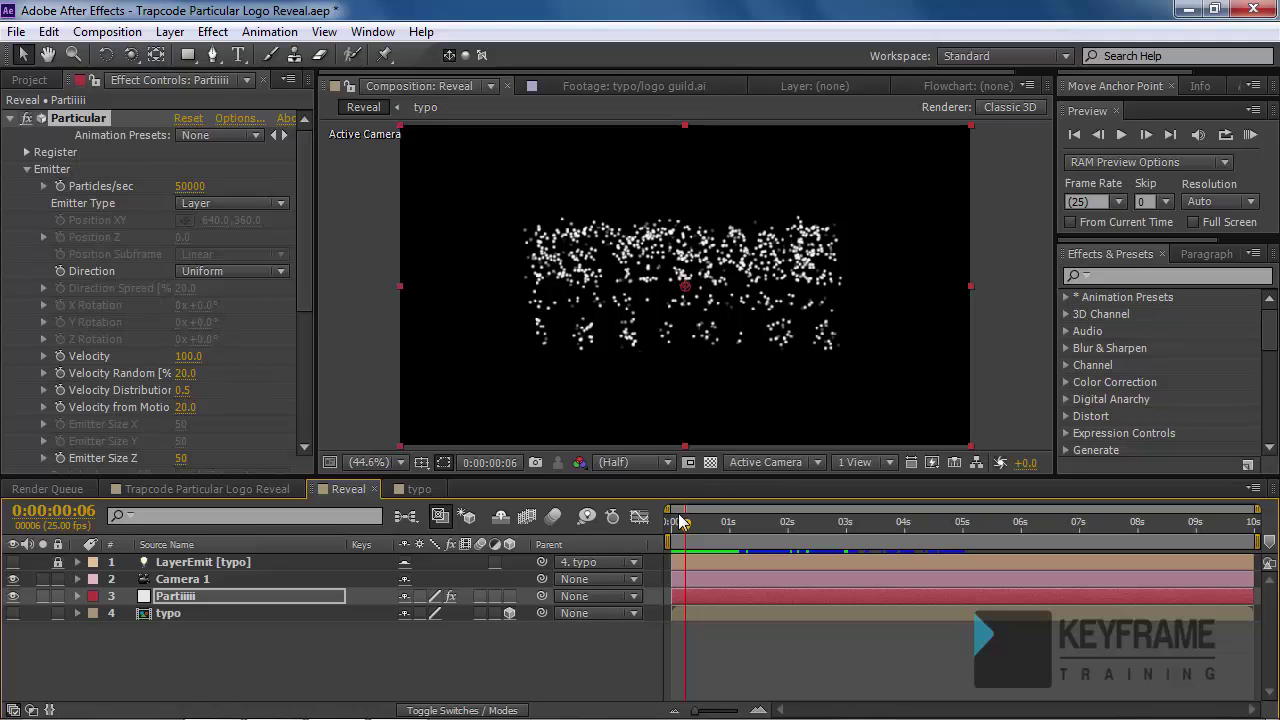
drag(679, 532, 663, 528)
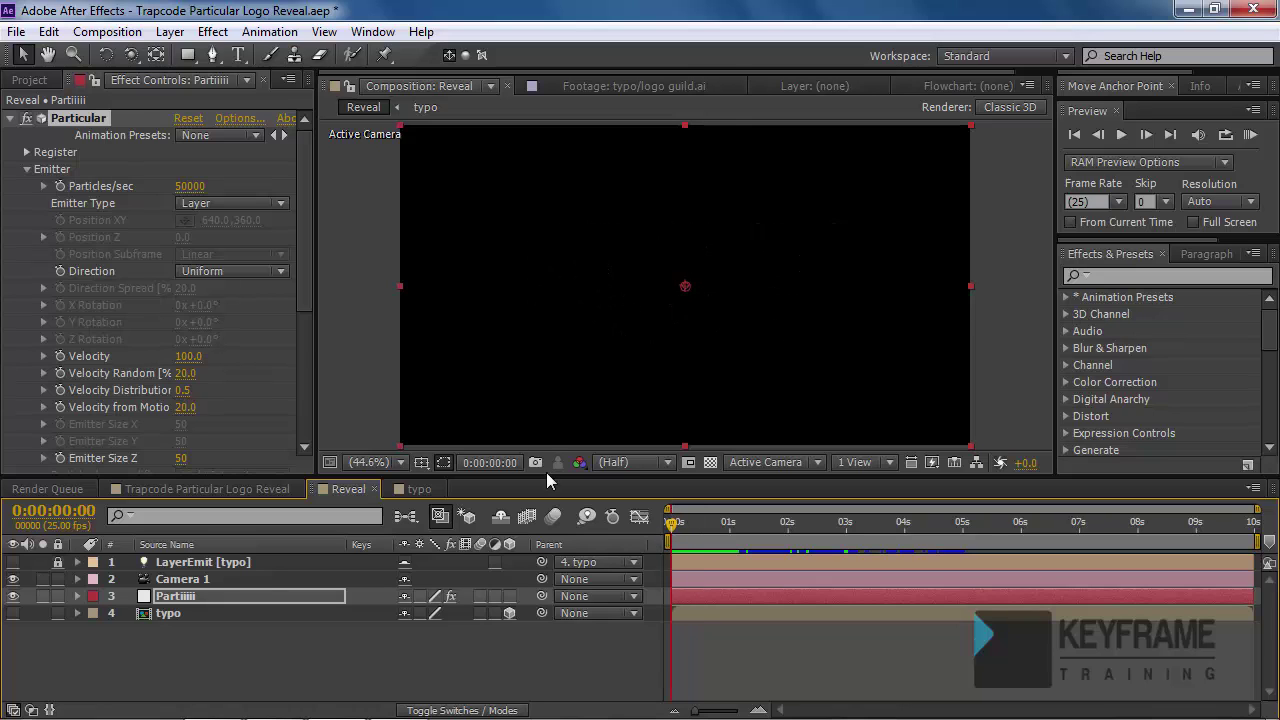
click(60, 187)
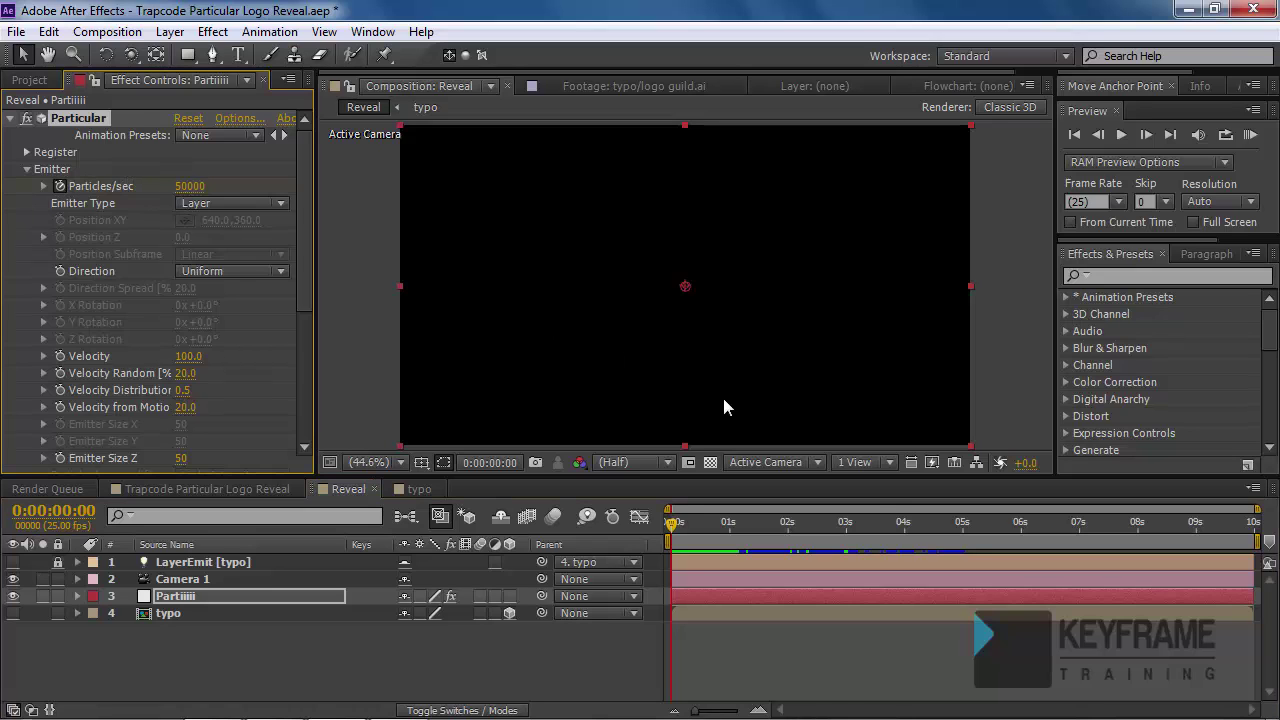
- Keyframe Particles/sec to 0 at 0:00:05:00, and check the animation at 0:00:05:22 and 0:00:00:08
drag(877, 527, 962, 541)
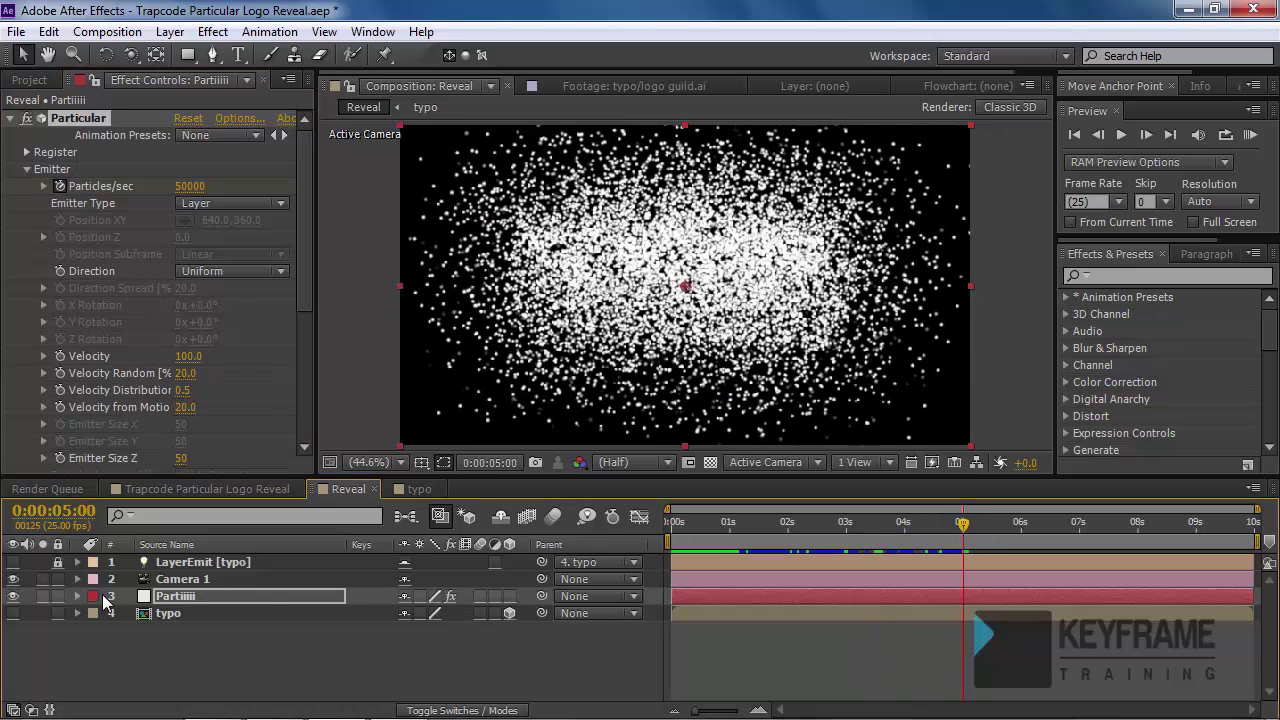
click(189, 186)
text(0)
key(Return)
drag(963, 528, 976, 553)
click(1013, 544)
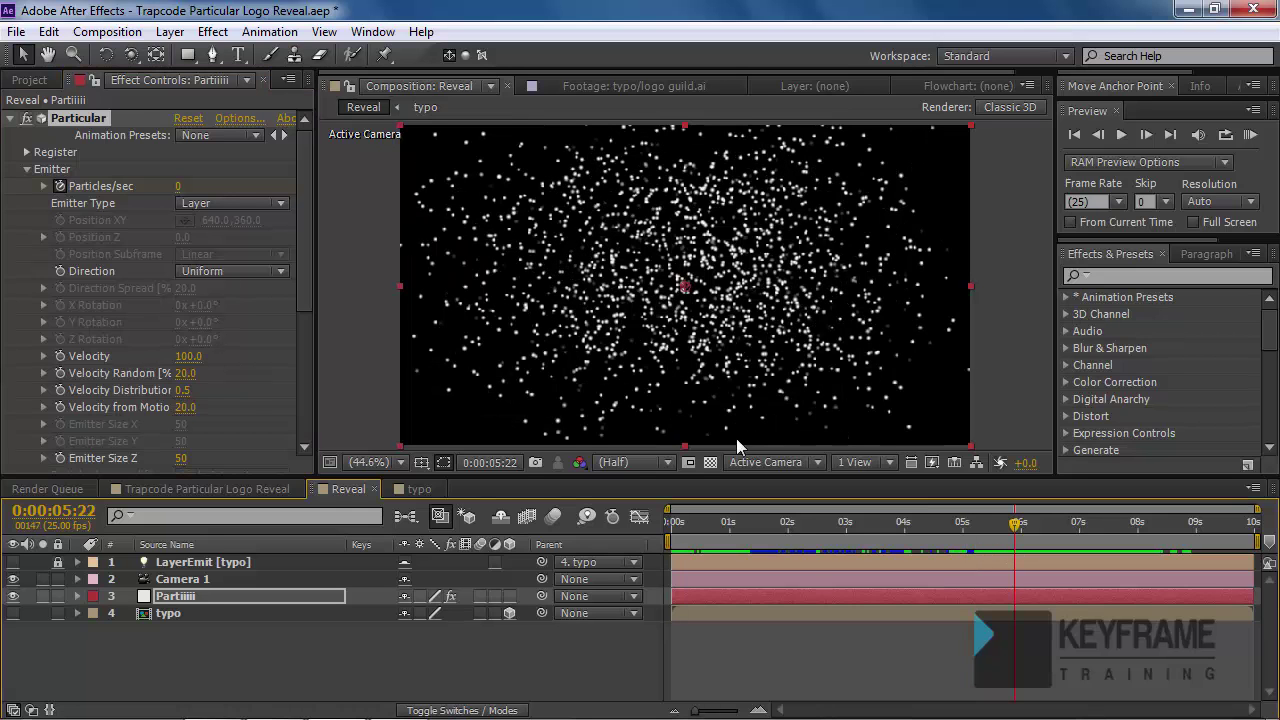
click(691, 509)
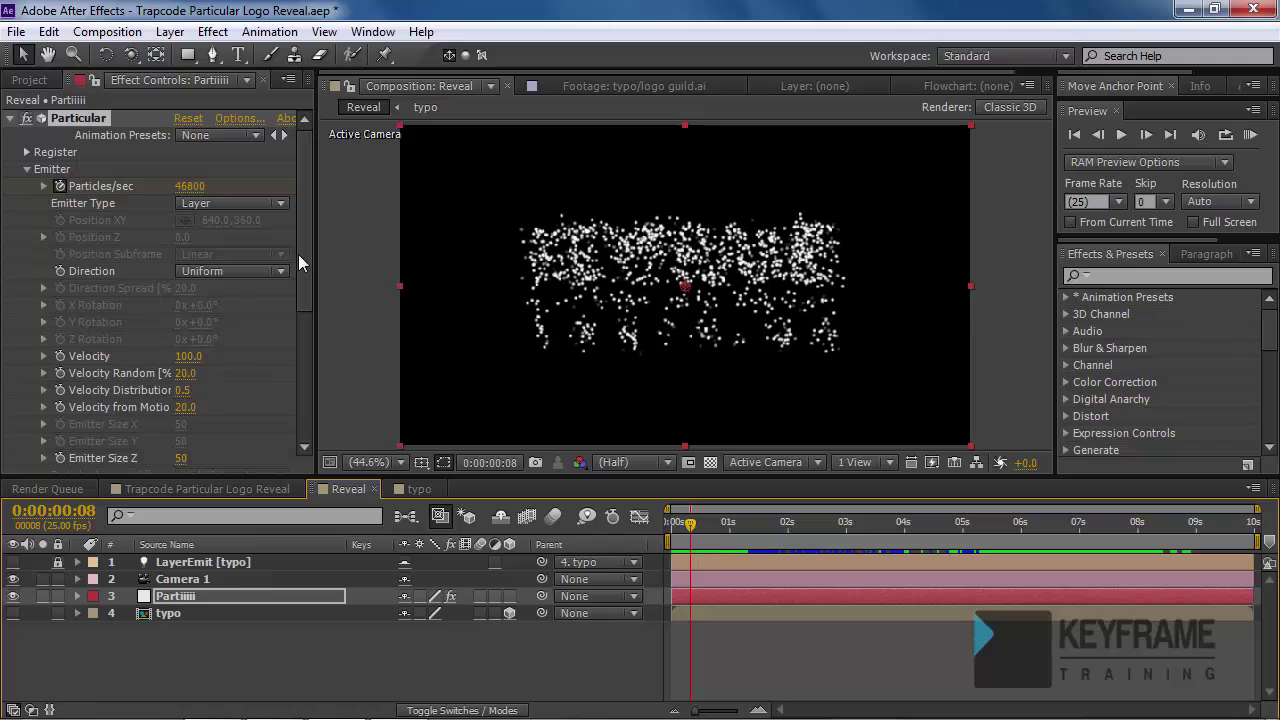
- Expand Particular's Physics settings down to the Turbulence Field options under Air
drag(305, 225, 318, 380)
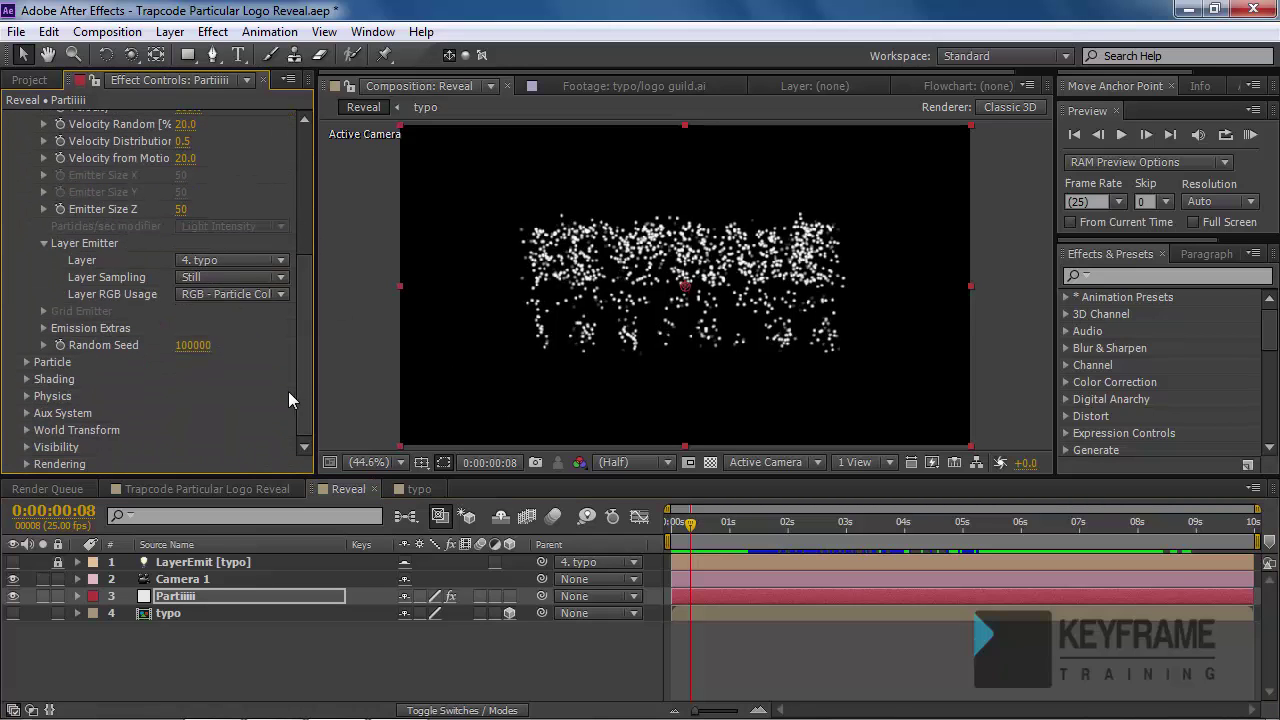
click(27, 396)
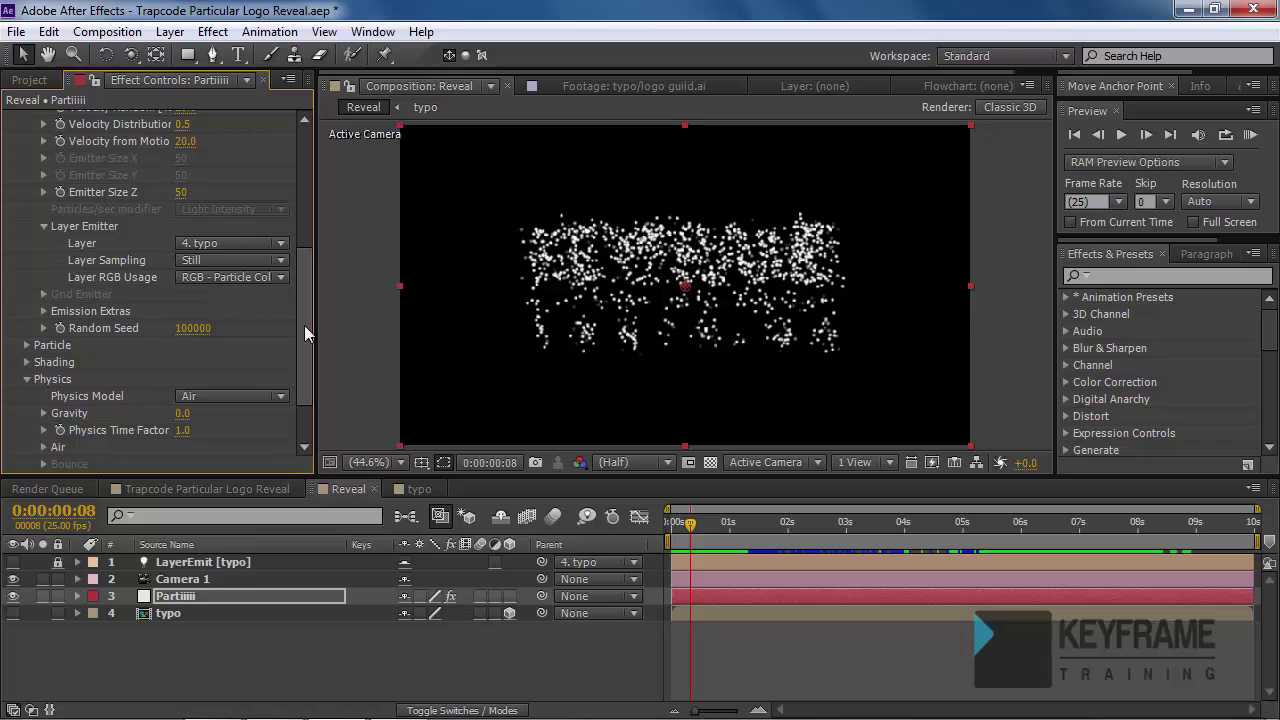
scroll(305, 324, down, 2)
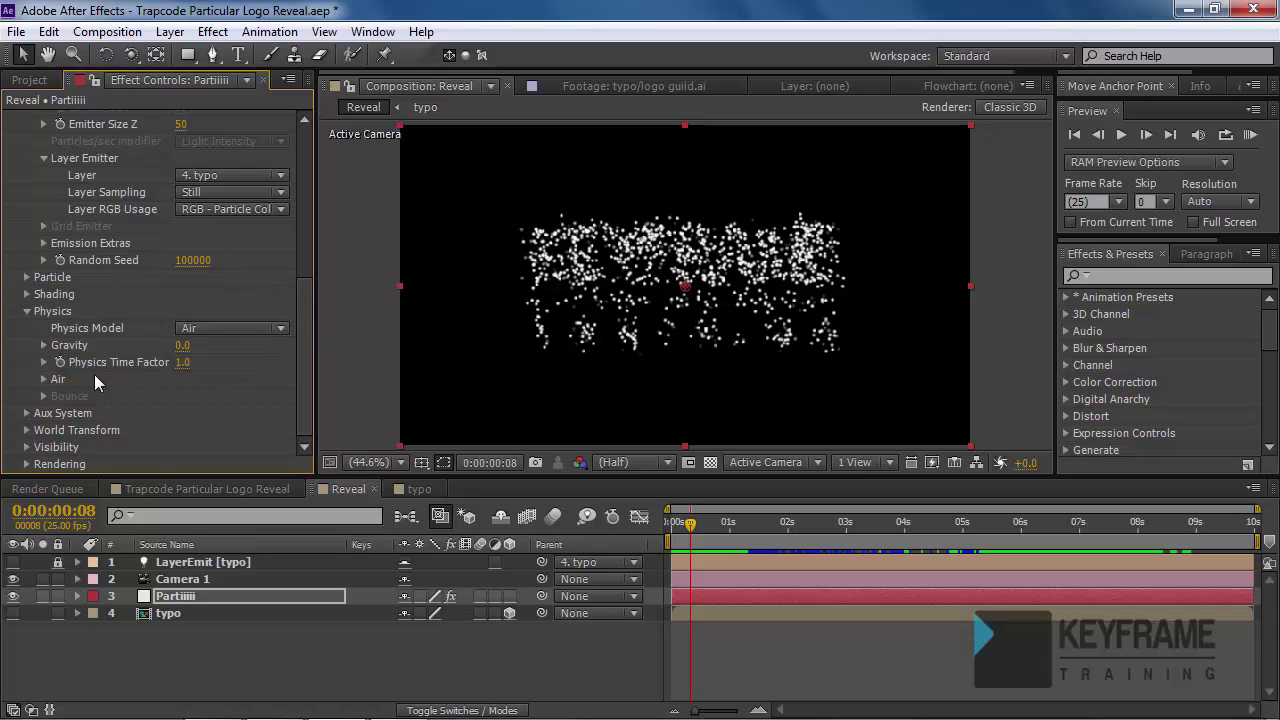
click(43, 379)
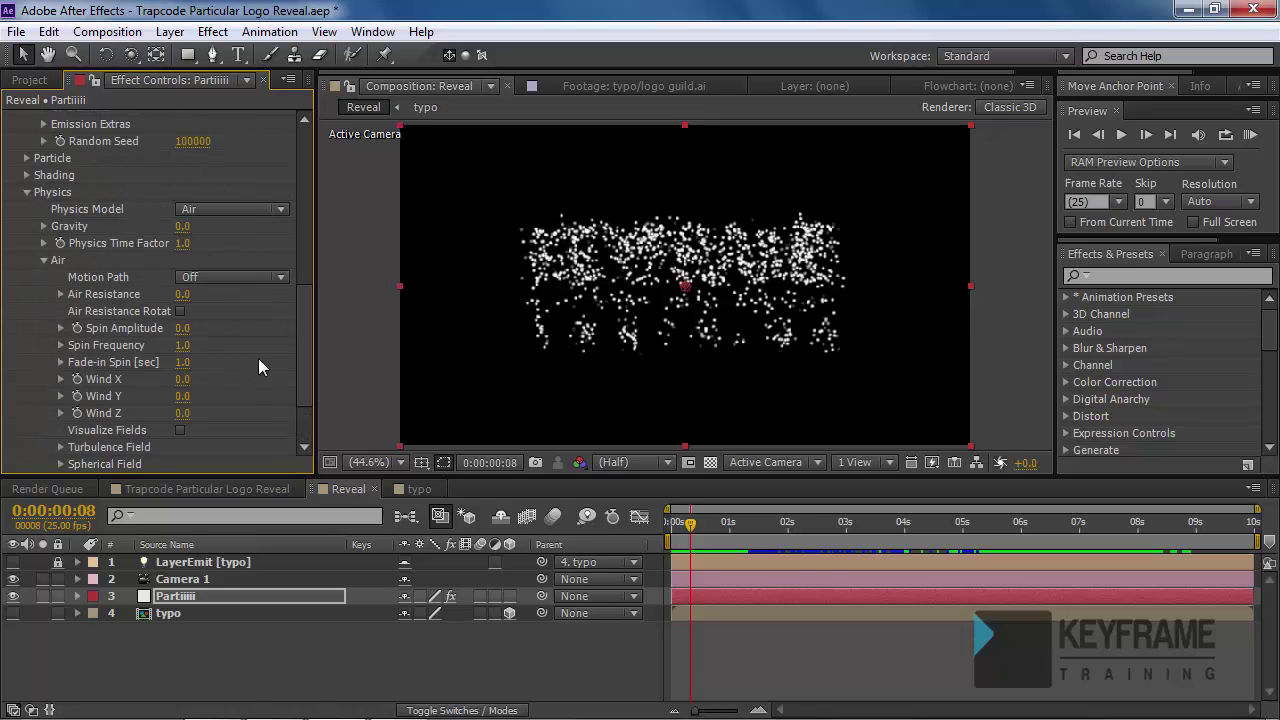
drag(308, 332, 306, 364)
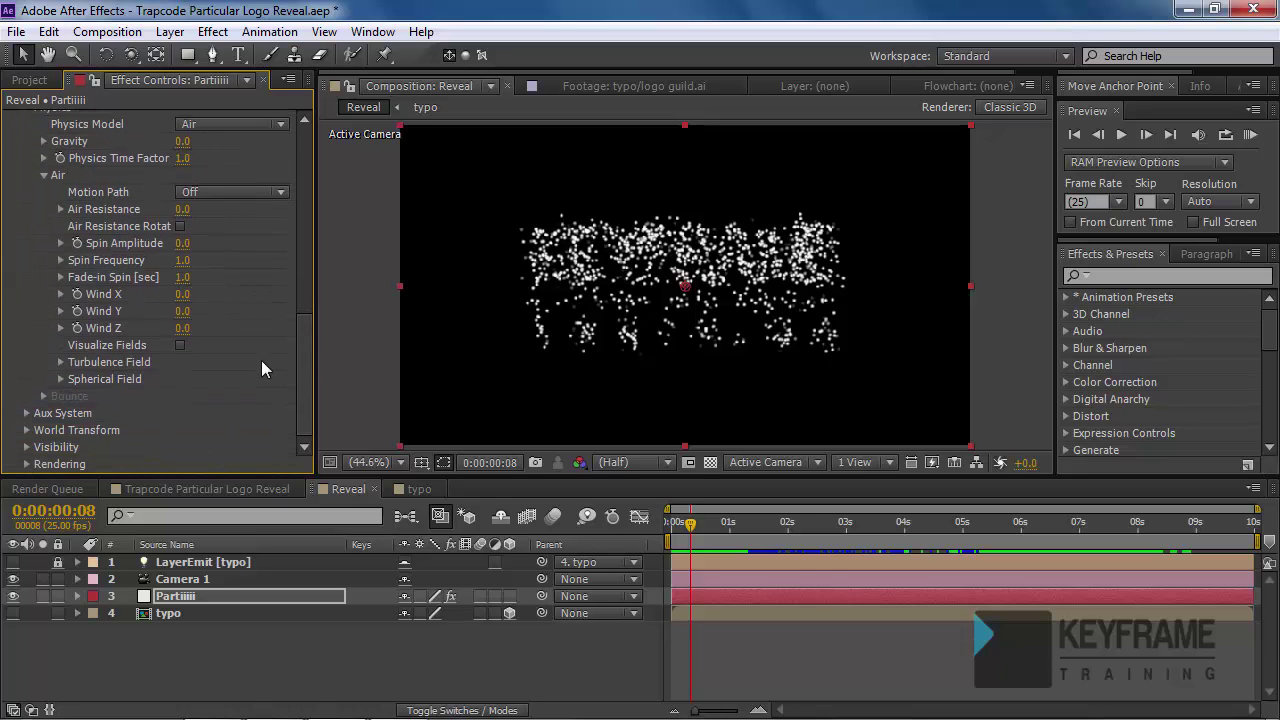
click(60, 362)
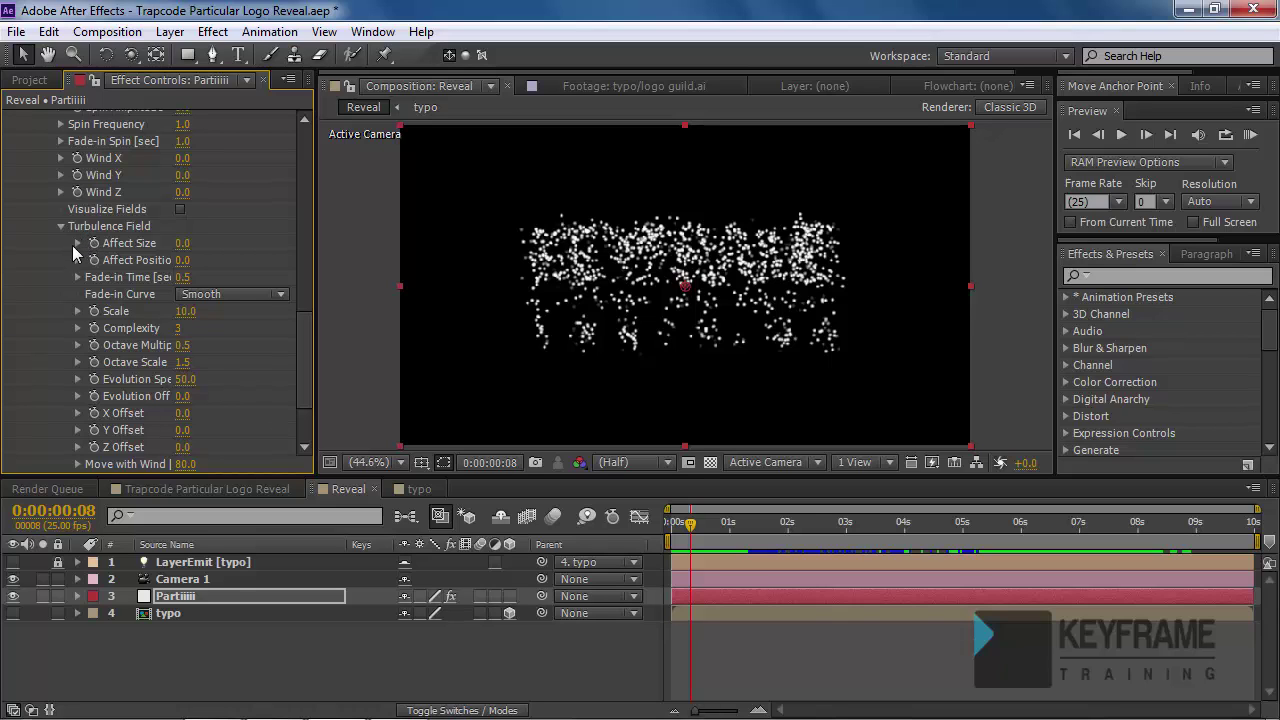
- Widen the effect controls, set the Turbulence Field's Affect Size to 106 and Affect Position to 881, and check frame 0:00:00:11
drag(314, 199, 350, 201)
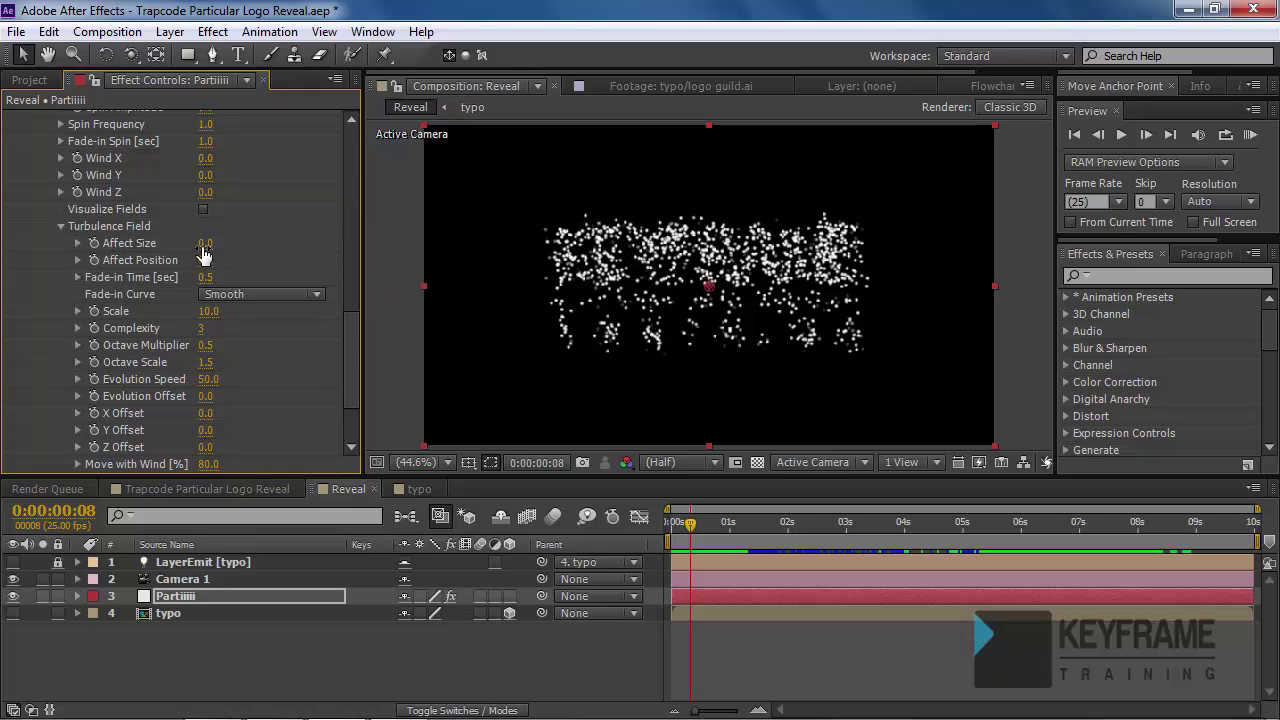
drag(205, 244, 307, 249)
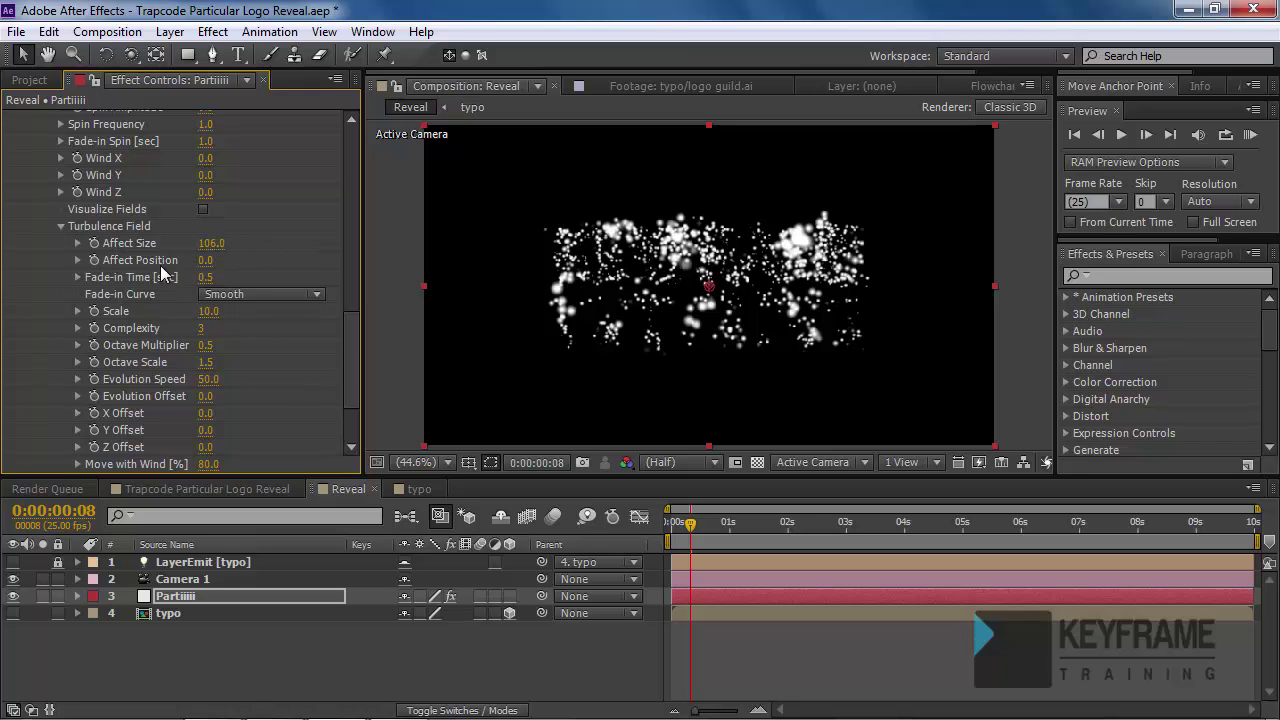
drag(206, 260, 613, 313)
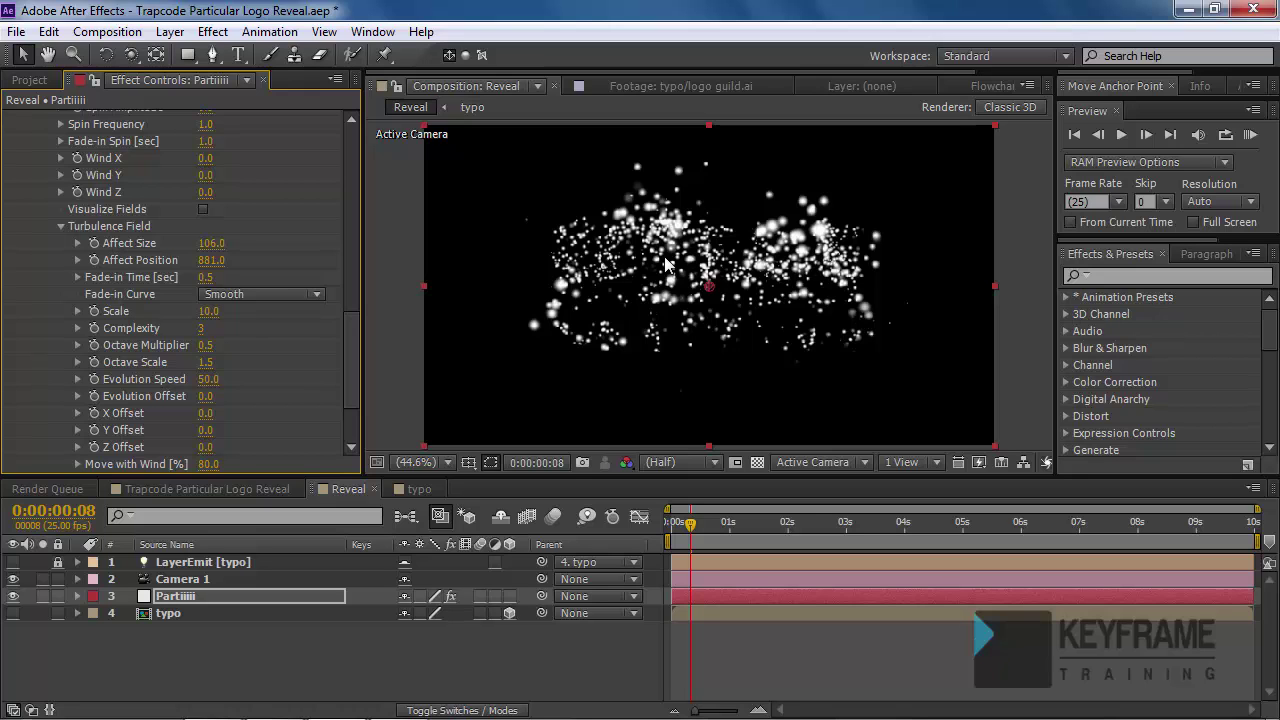
drag(700, 518, 703, 530)
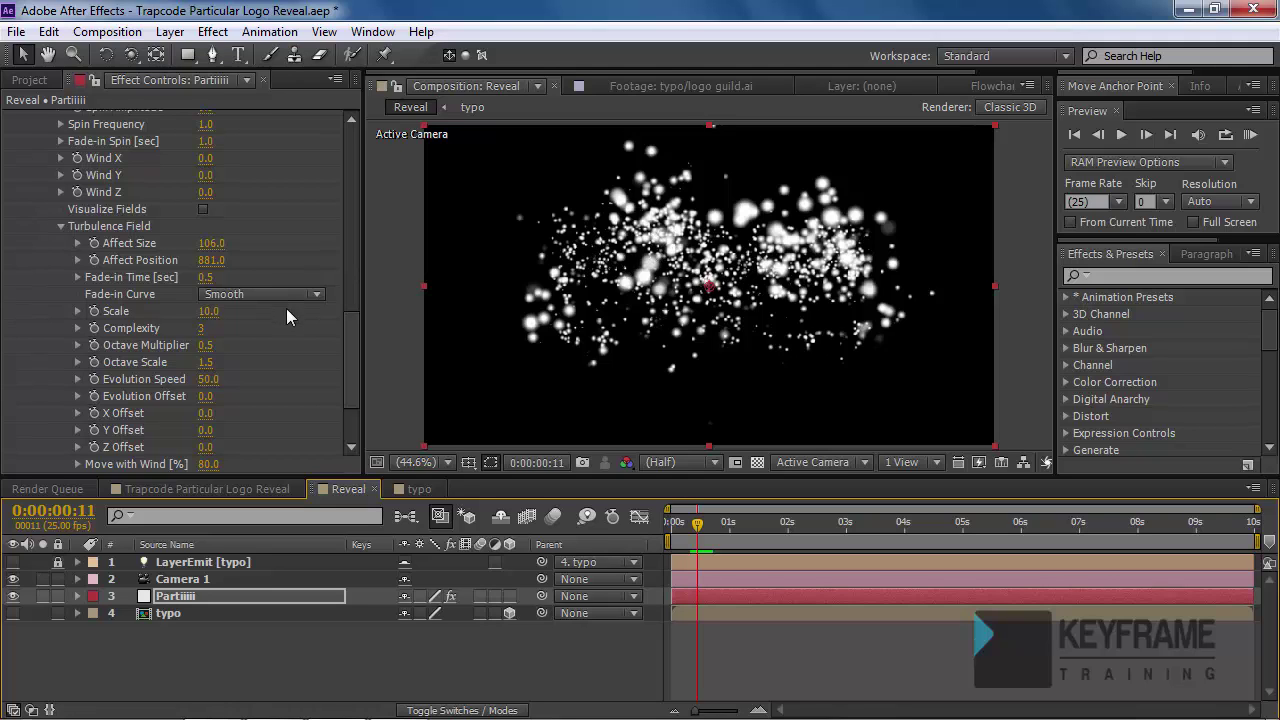
- Create a 1280 x 720, 25 fps, 10-second composition named Mappp
click(29, 80)
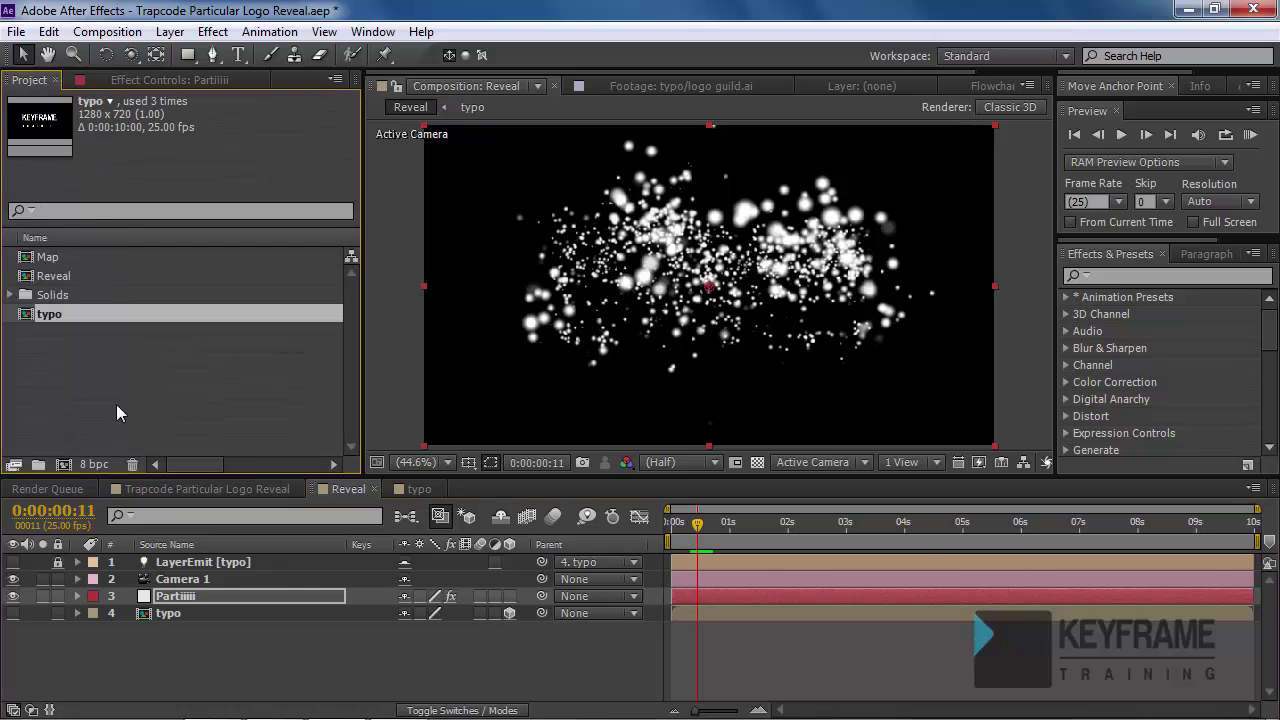
click(64, 464)
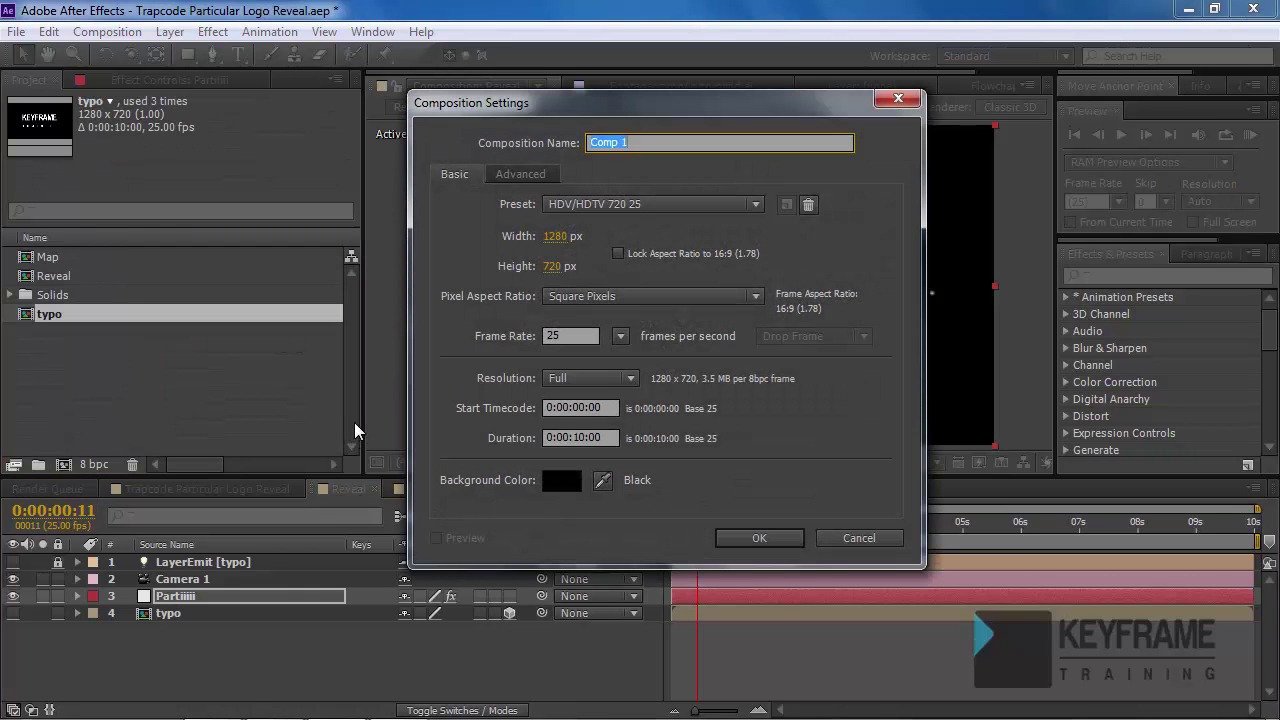
text(M)
key(Return)
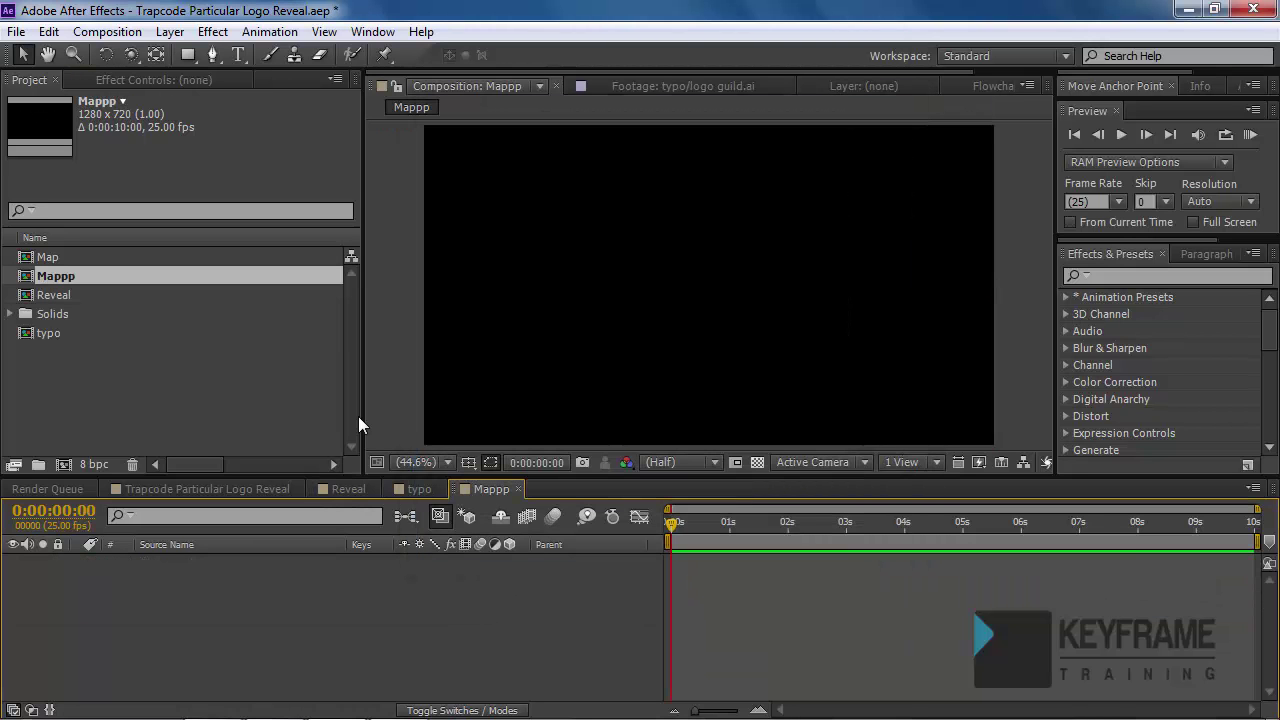
- Add a composition-sized white solid layer to the Mappp composition
click(170, 31)
mouse_move(325, 52)
click(521, 78)
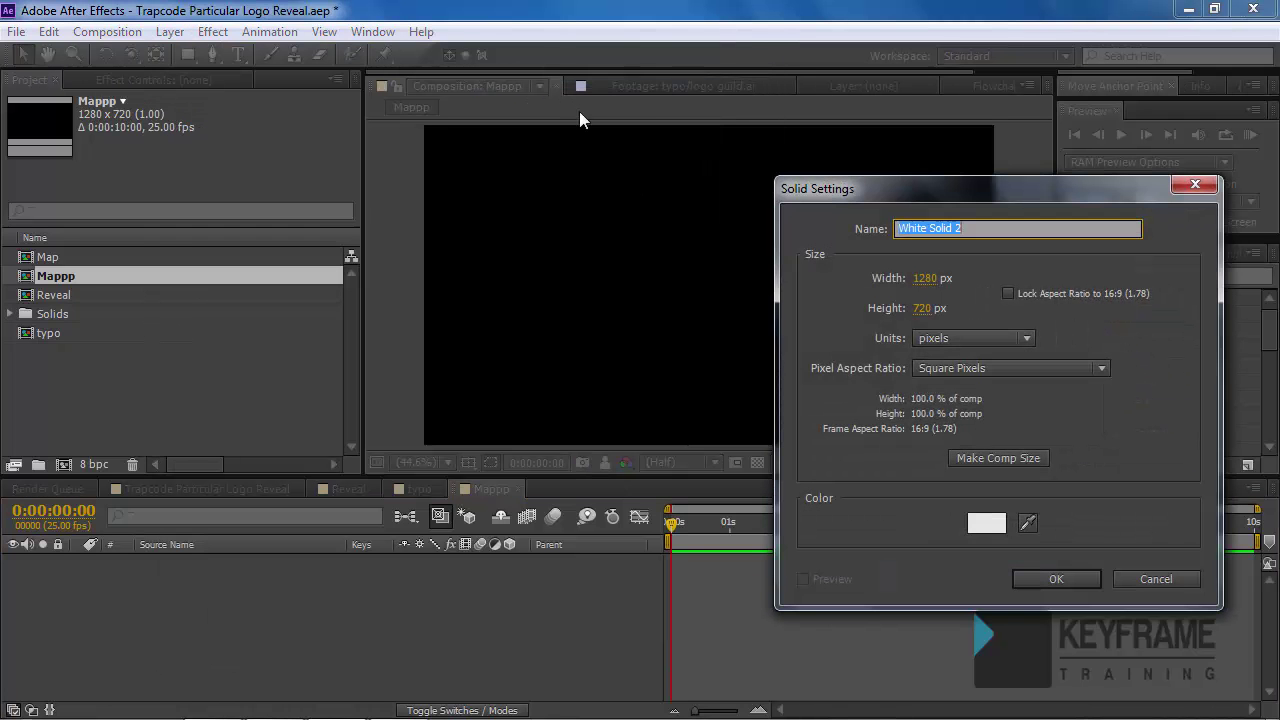
key(Return)
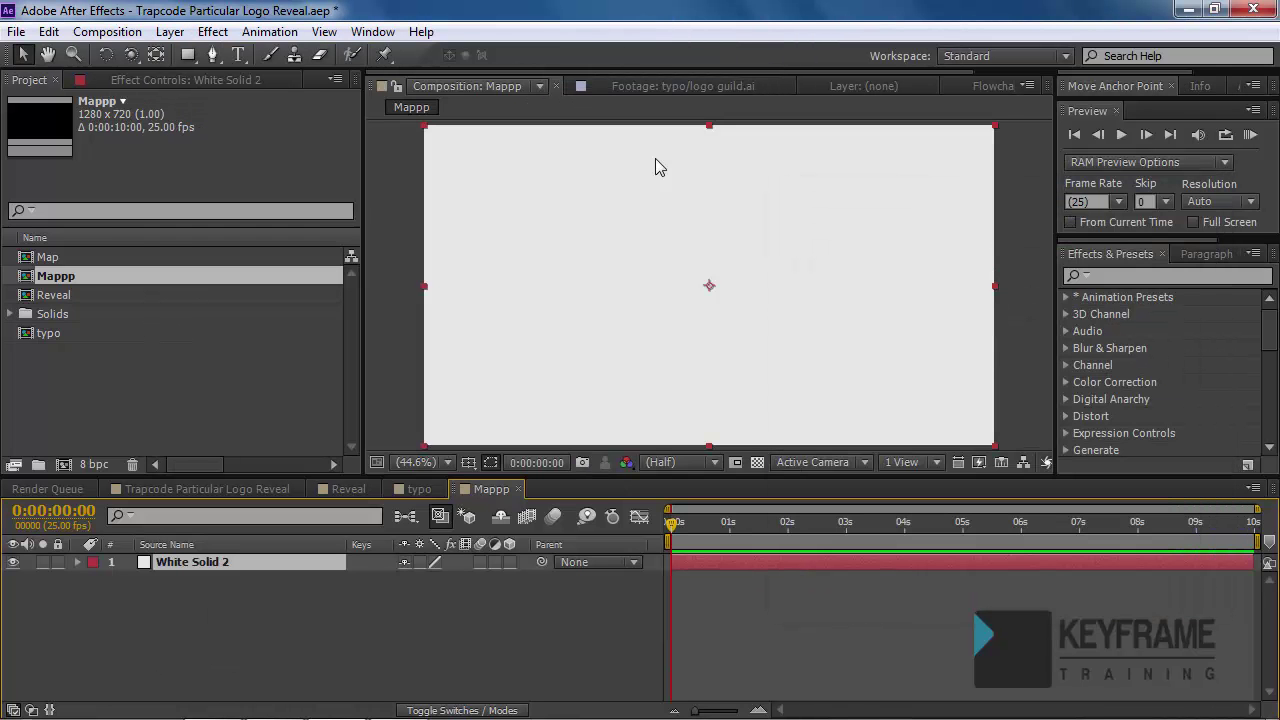
- Apply the Fractal Noise effect to the white solid in Mappp
click(213, 33)
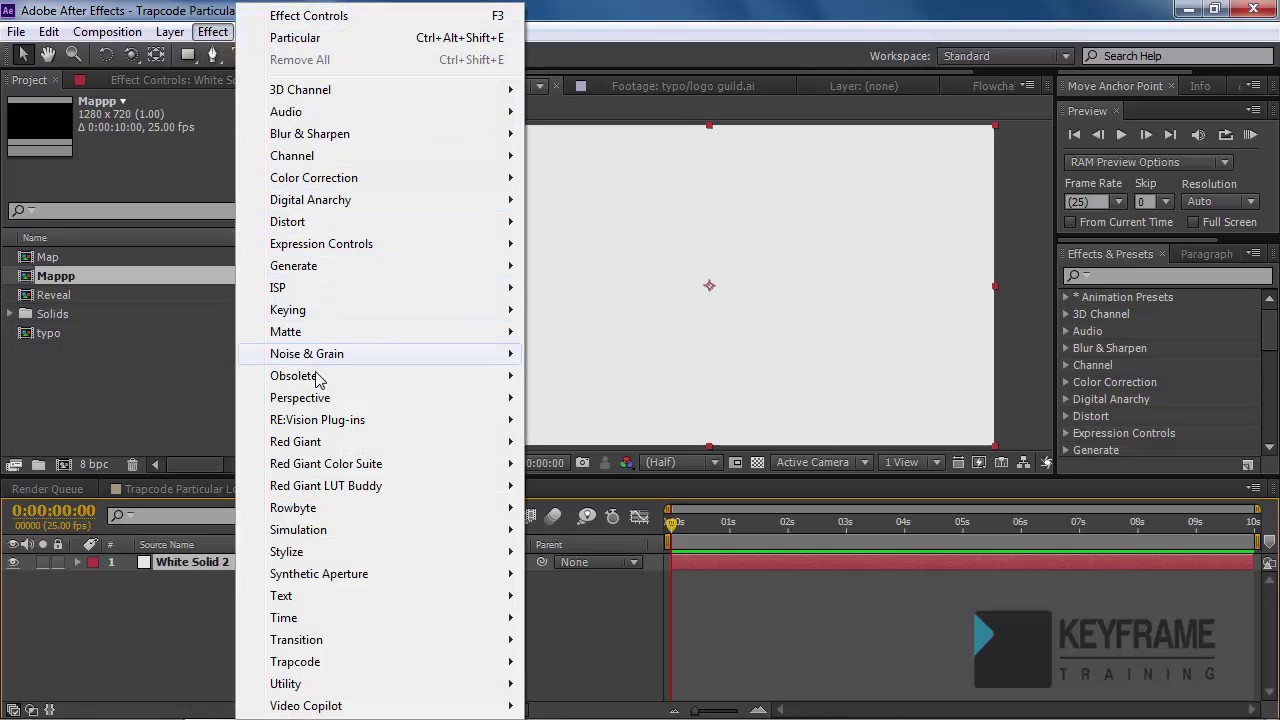
mouse_move(320, 355)
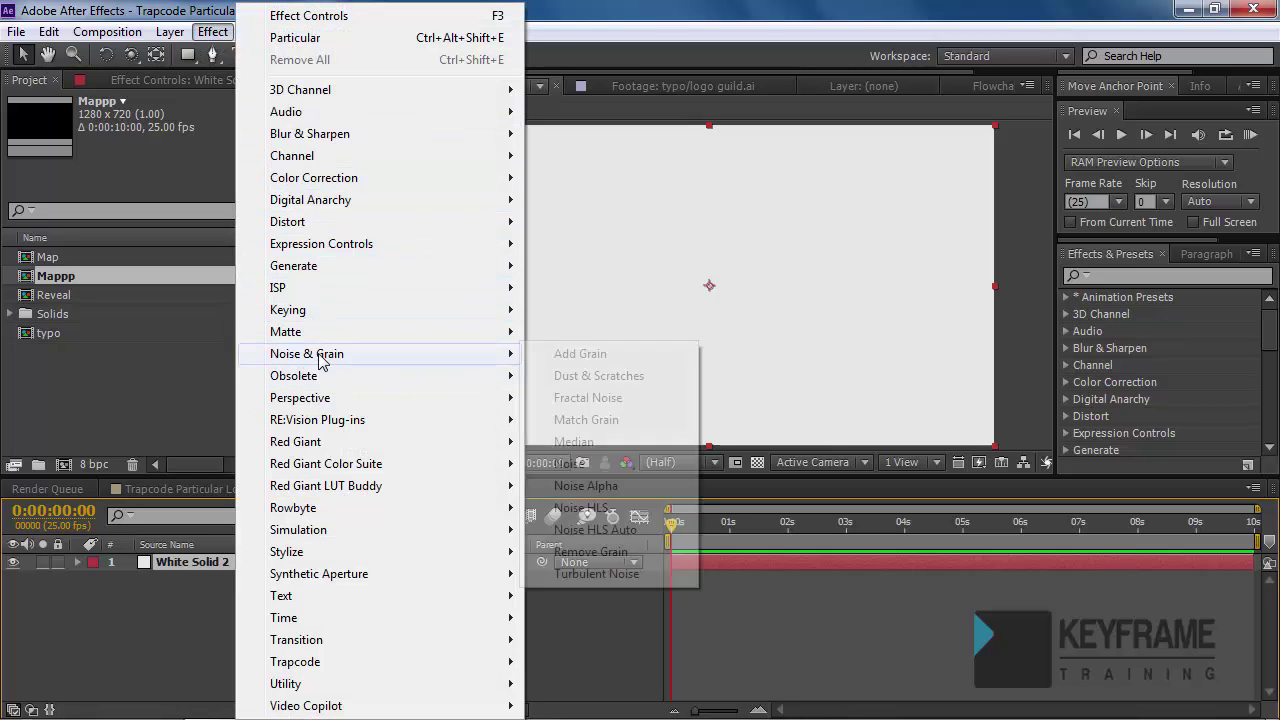
click(587, 398)
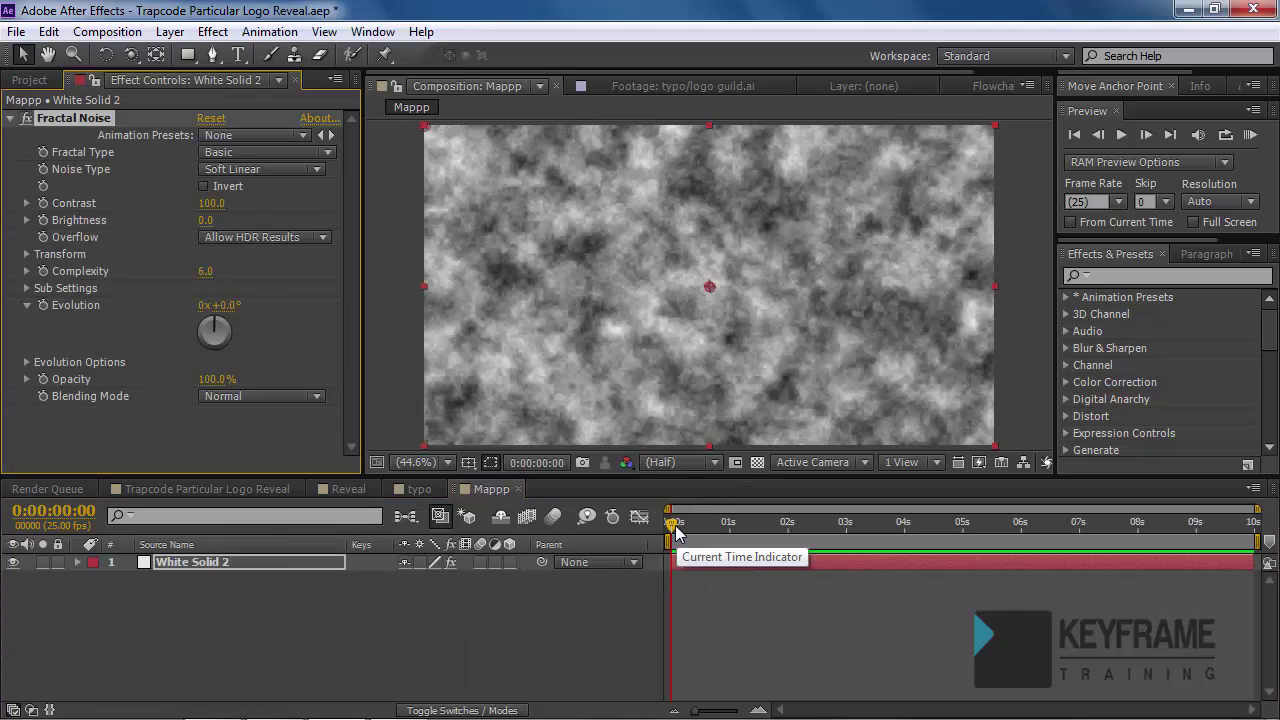
mouse_move(676, 532)
mouse_down()
mouse_move(722, 530)
mouse_move(675, 540)
mouse_up()
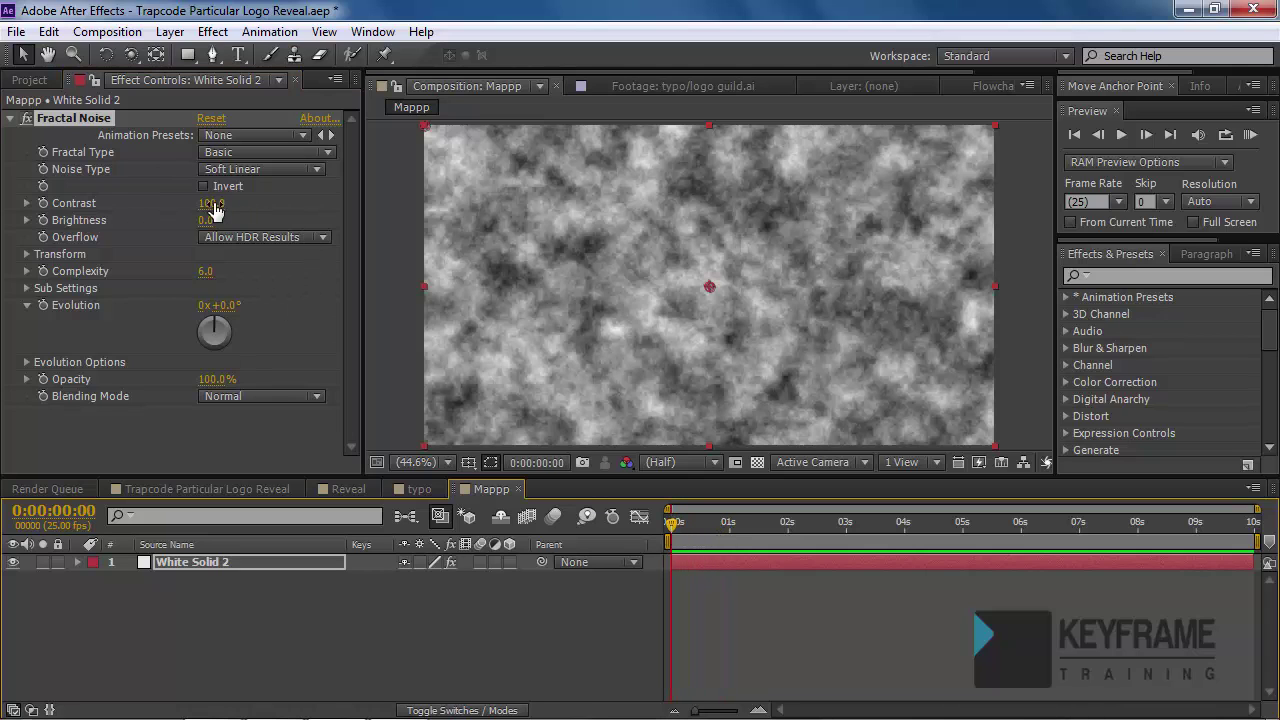
- Set the Fractal Noise Contrast to 266 and Brightness to -39, and keyframe Evolution from 0 to 5 revolutions between 0:00:00:00 and 0:00:09:24
drag(214, 204, 173, 229)
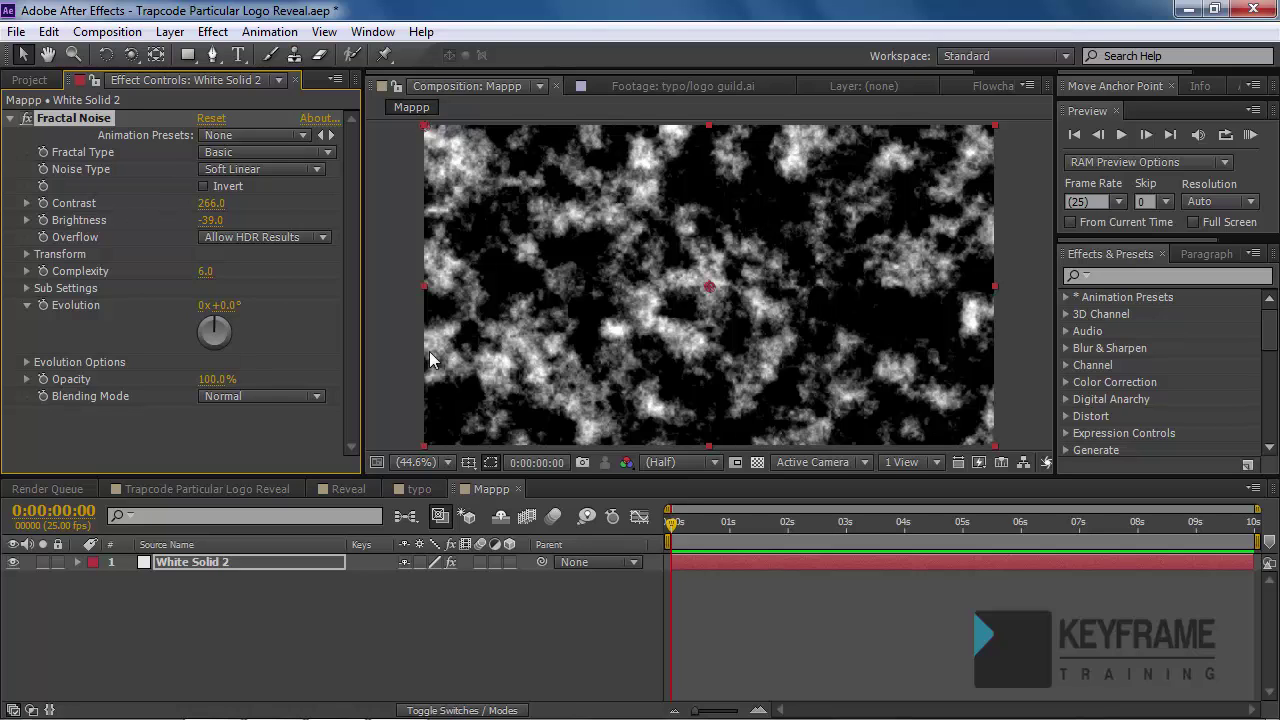
click(43, 304)
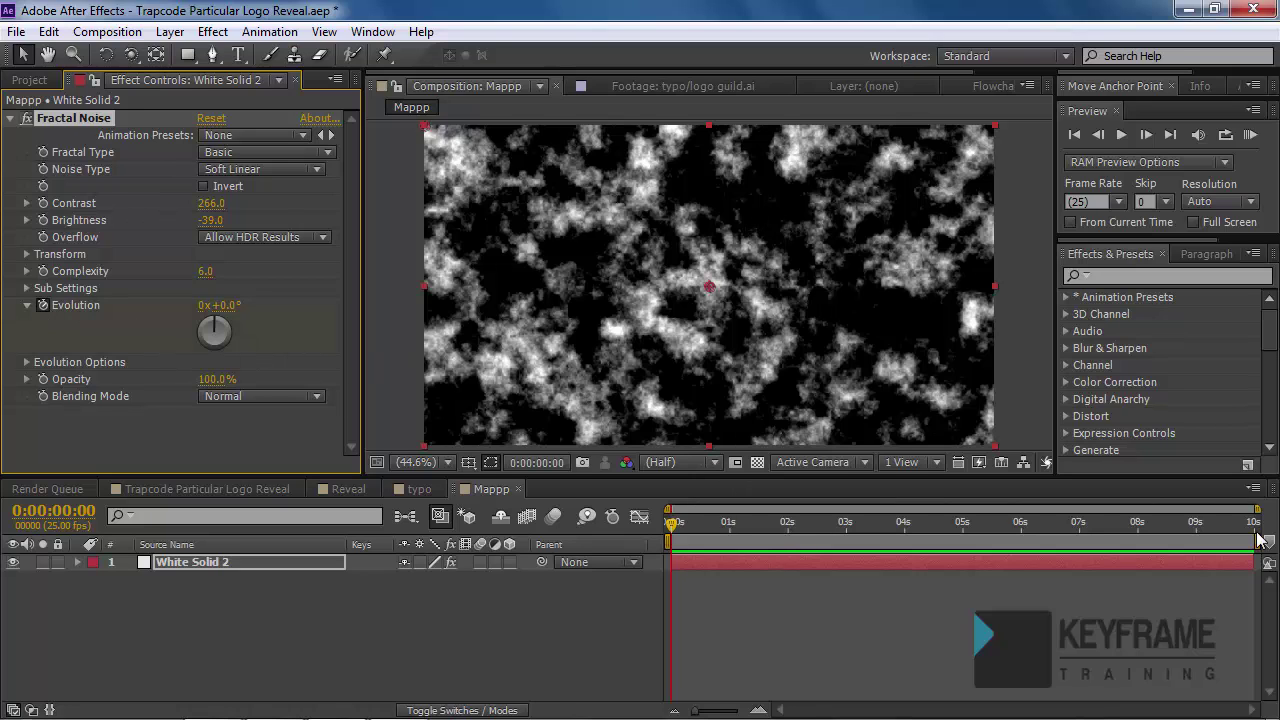
click(1250, 522)
click(205, 305)
key(Return)
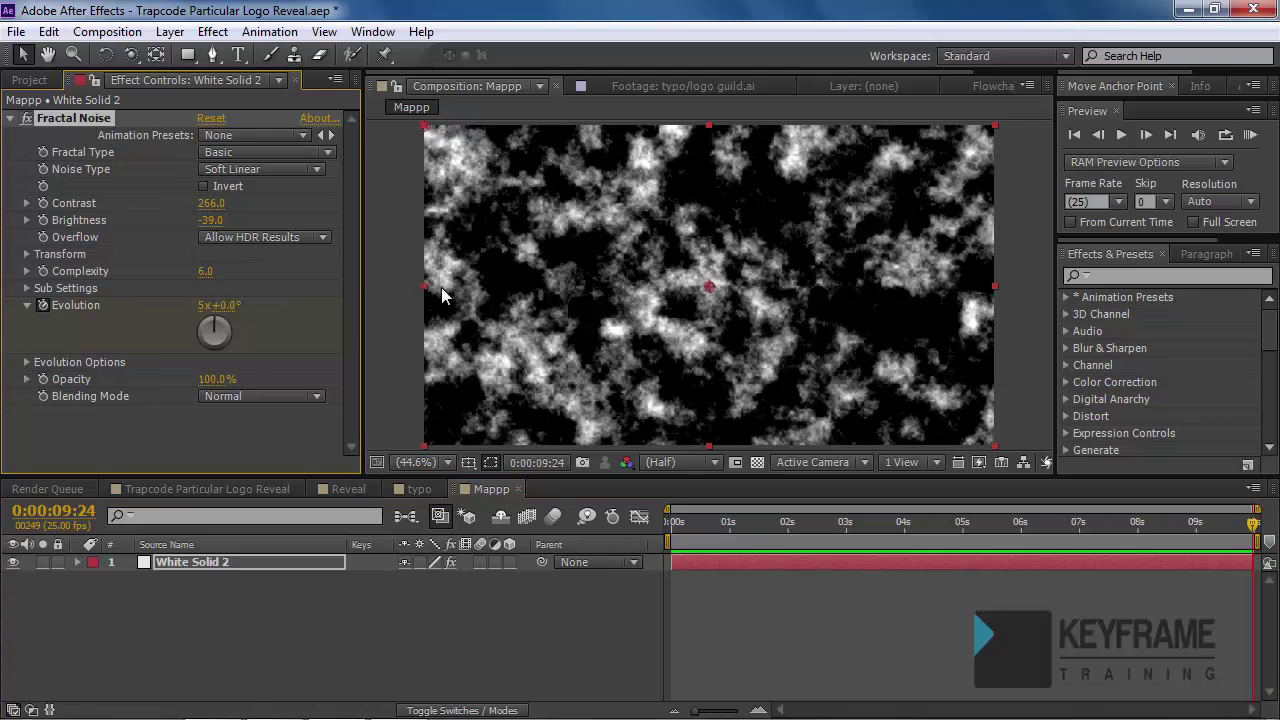
drag(679, 523, 881, 537)
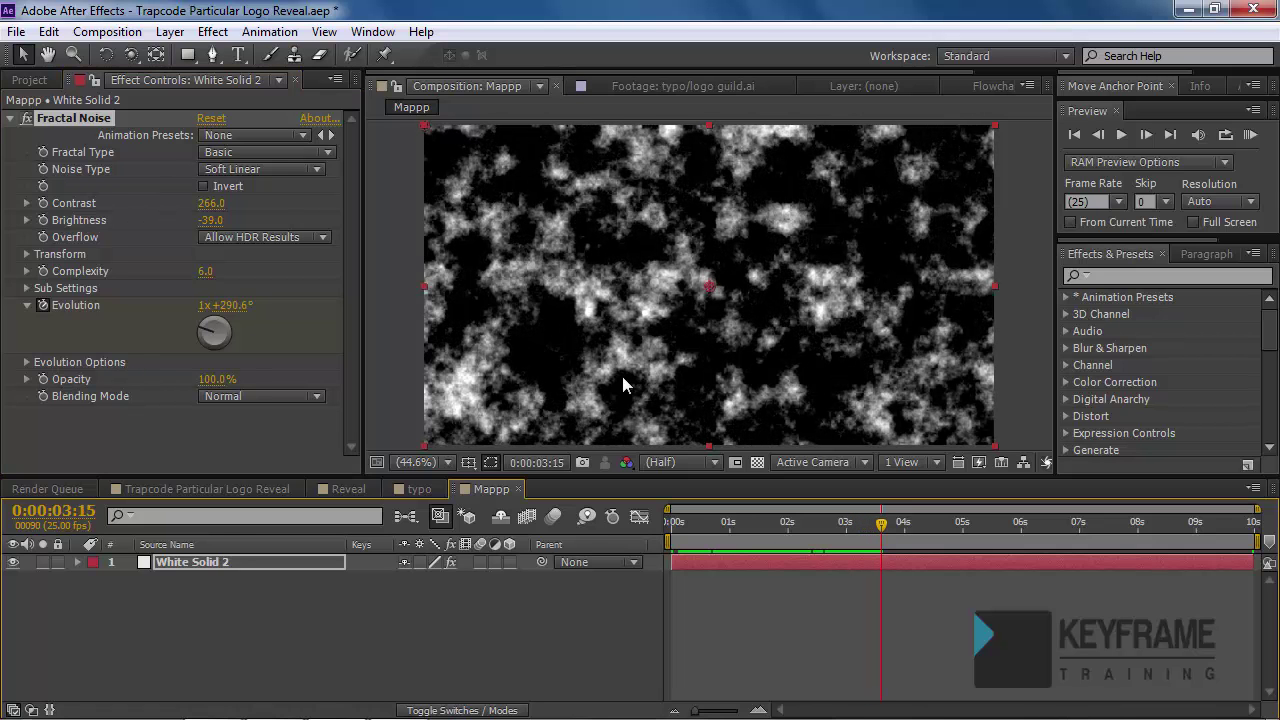
- In the Reveal composition, keyframe the Turbulence Field's Affect Size at 50 and Affect Position at 500 at 0:00:00:00
click(366, 491)
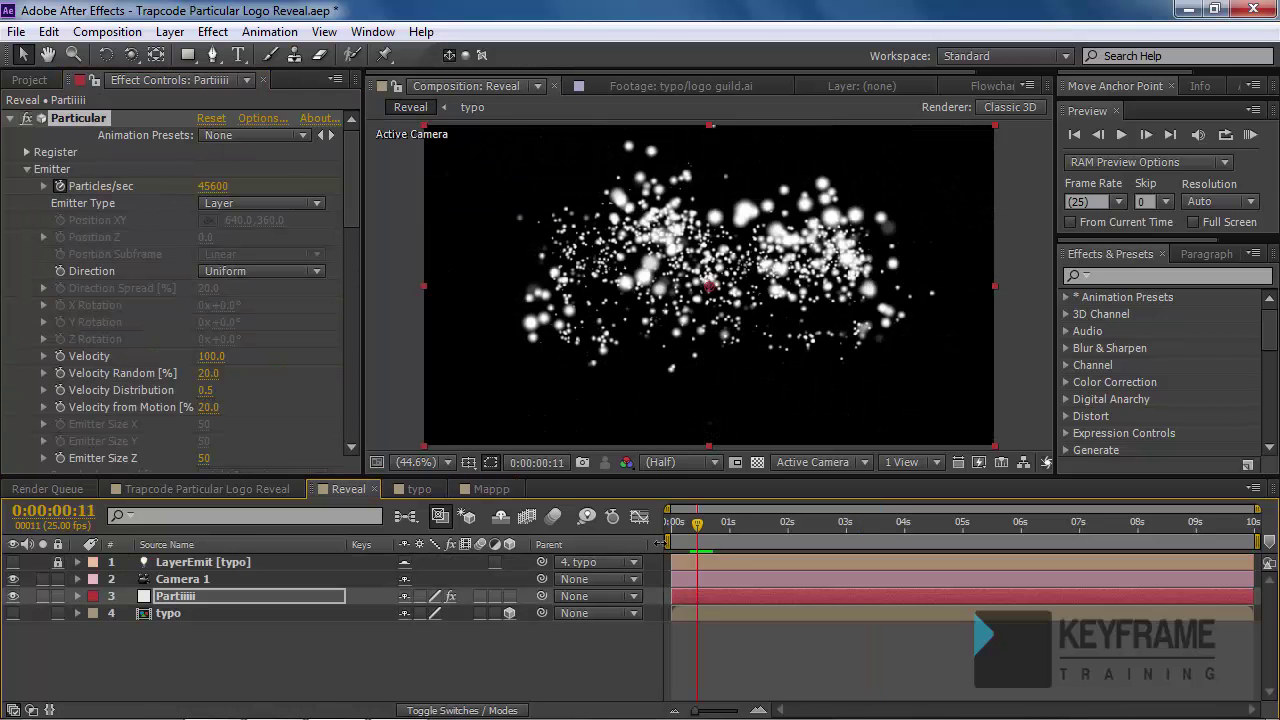
drag(688, 527, 722, 528)
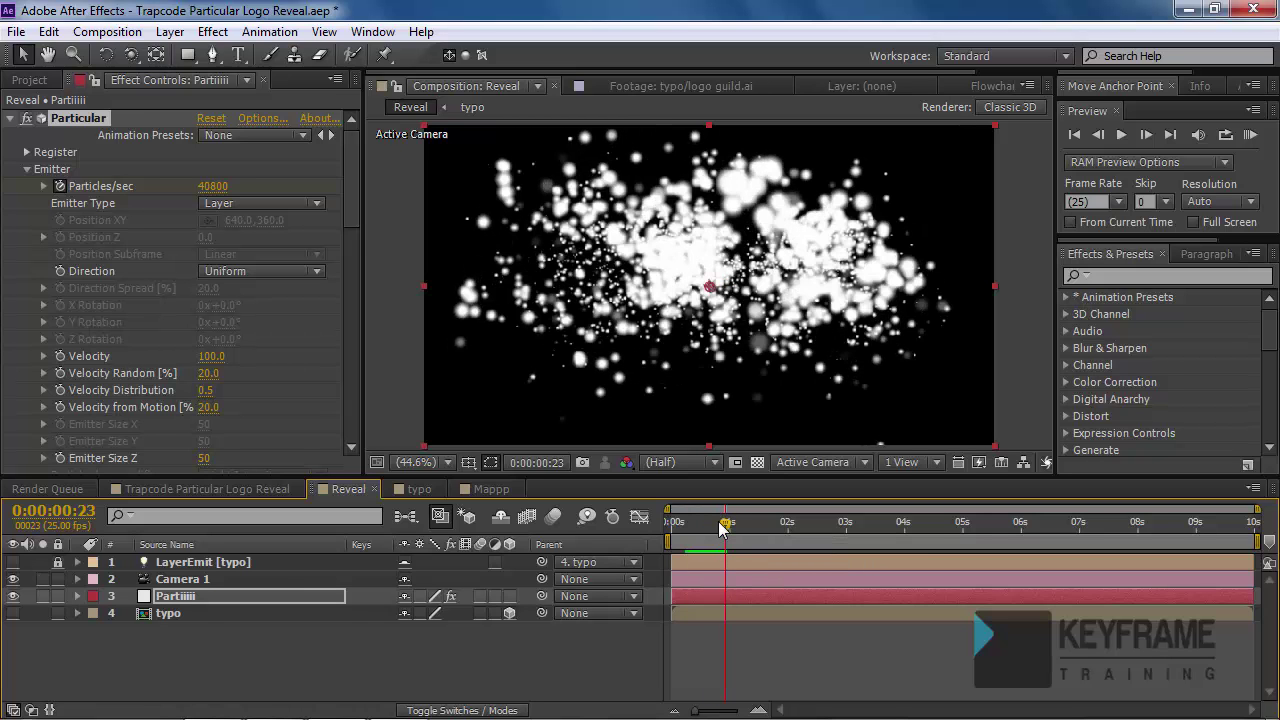
drag(722, 527, 644, 555)
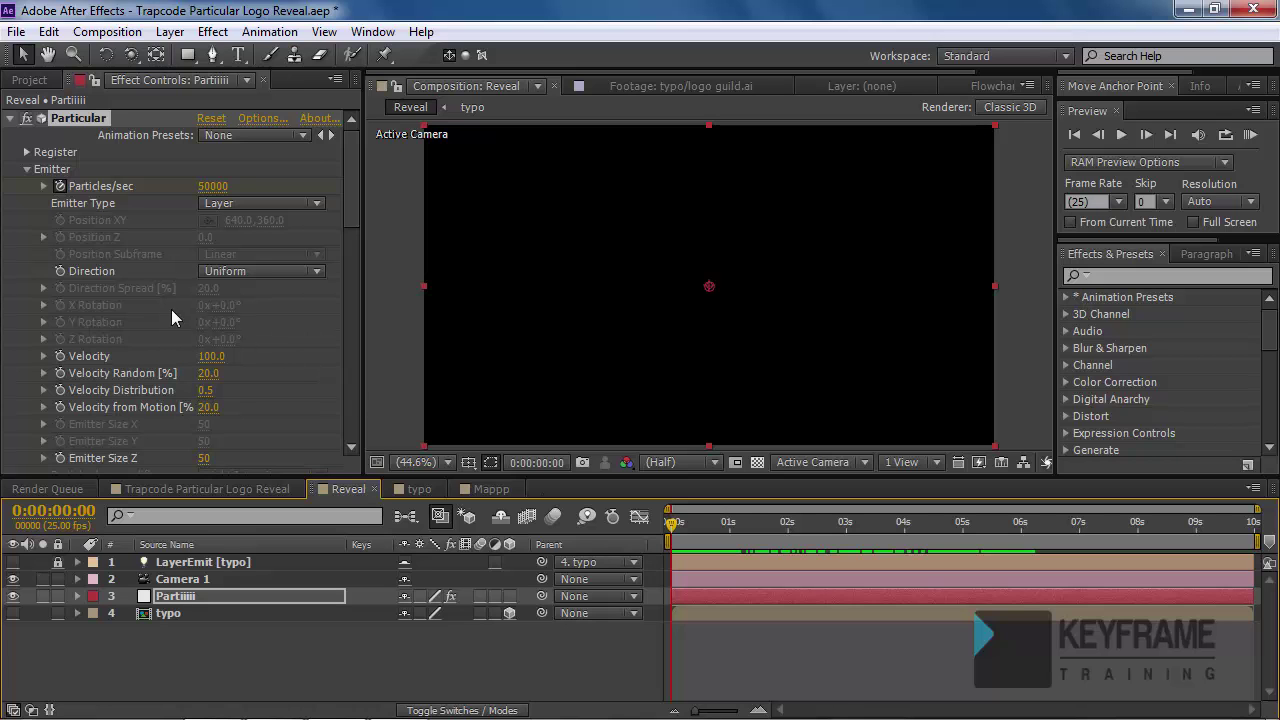
drag(350, 193, 351, 425)
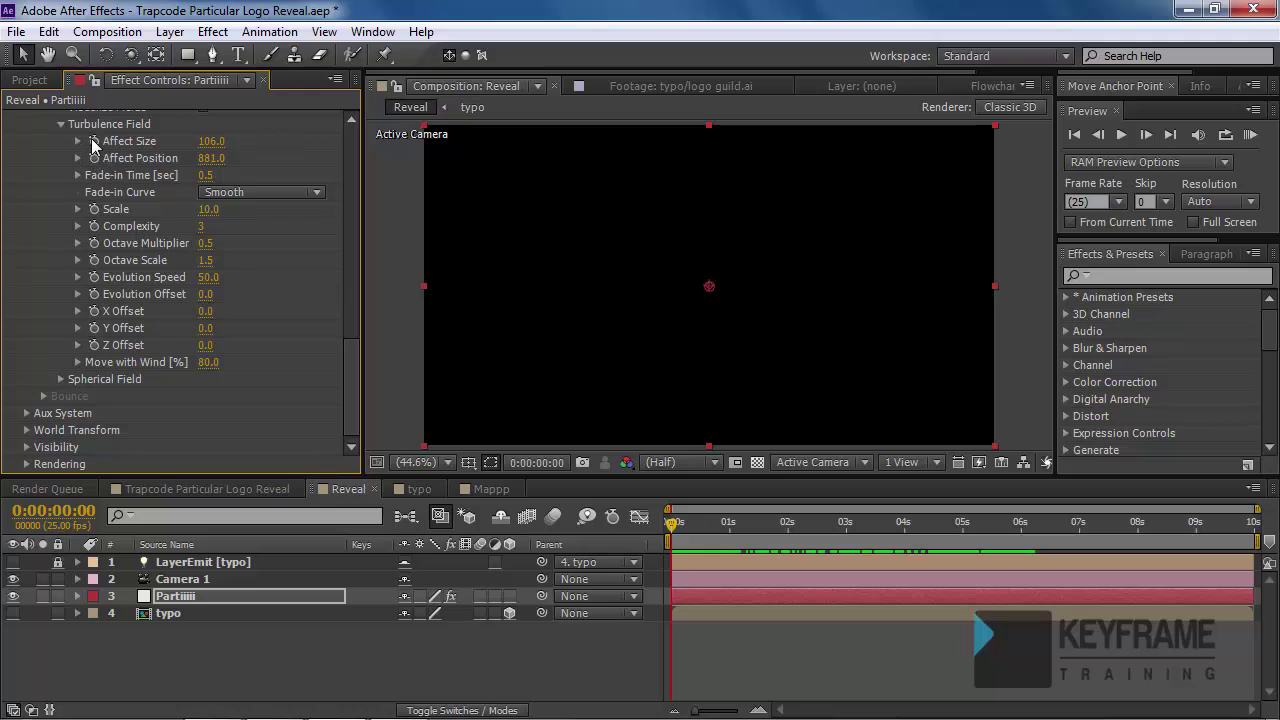
click(211, 141)
text(50)
key(Return)
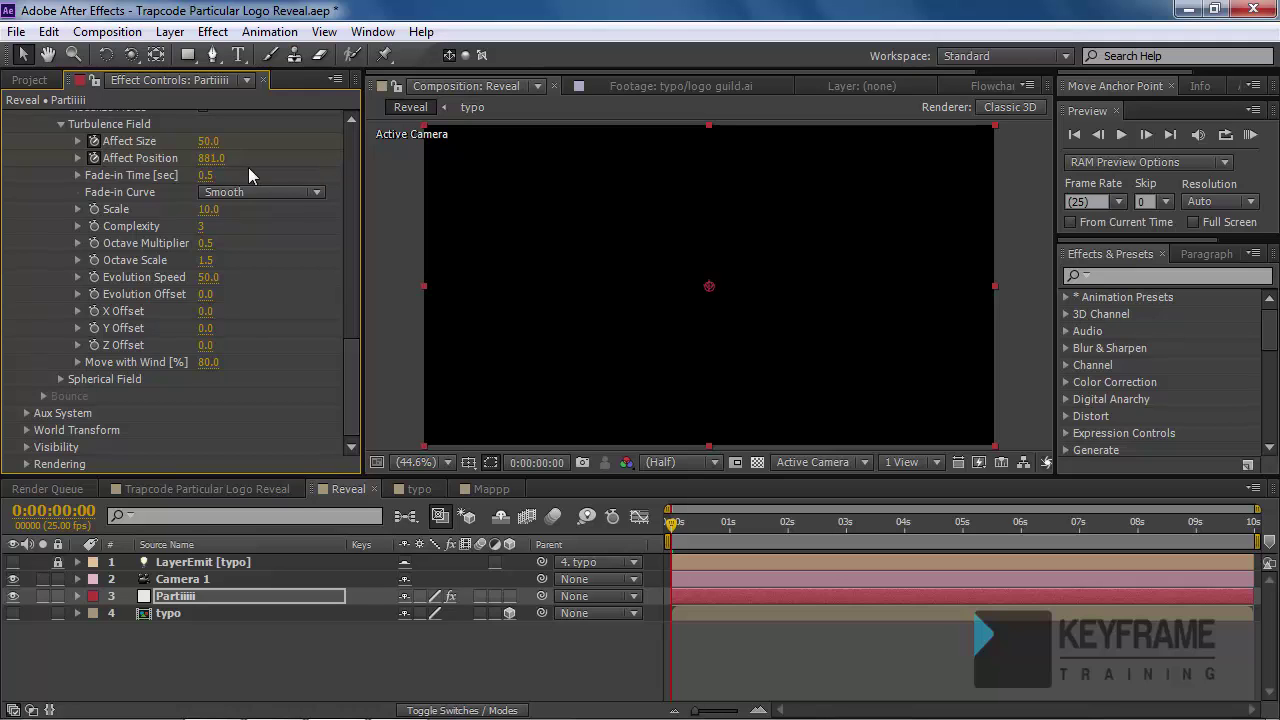
click(211, 158)
text(500)
key(Return)
- Keyframe Affect Size and Affect Position at 0 at 0:00:05:00, and compare the particles with the typo layer shown briefly
click(960, 530)
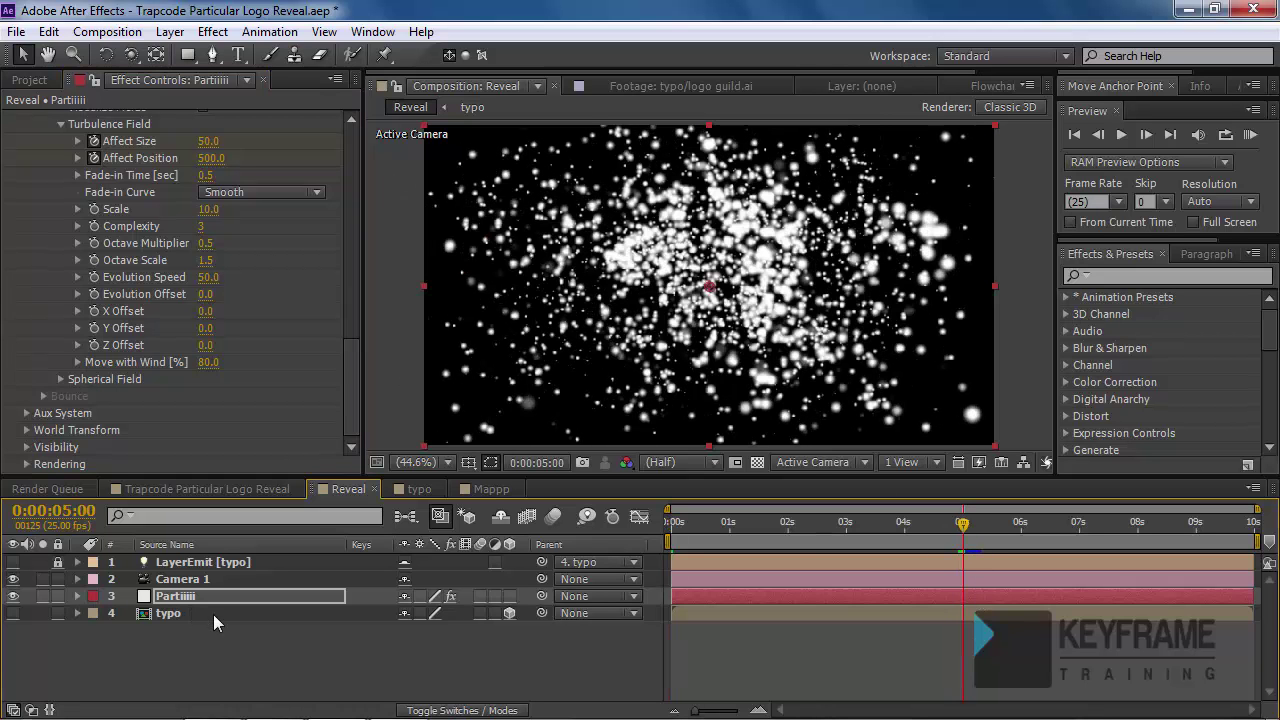
key(u)
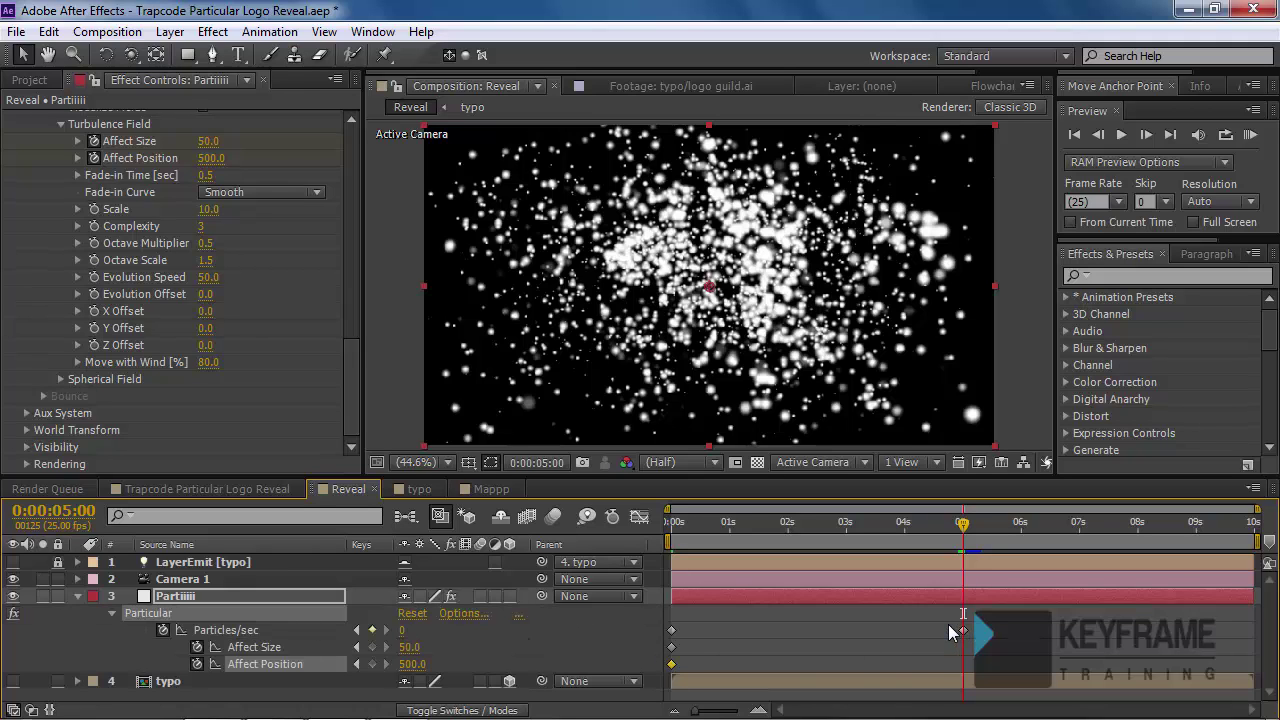
click(963, 630)
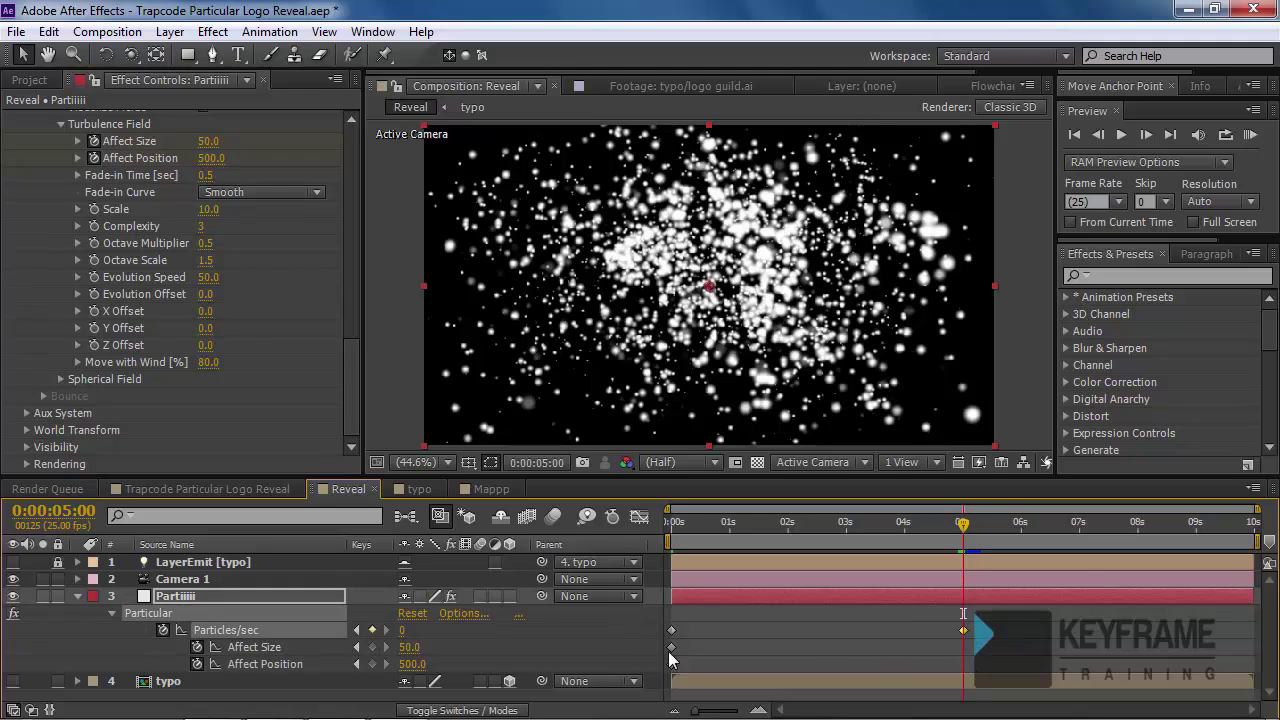
click(408, 647)
text(0)
key(Tab)
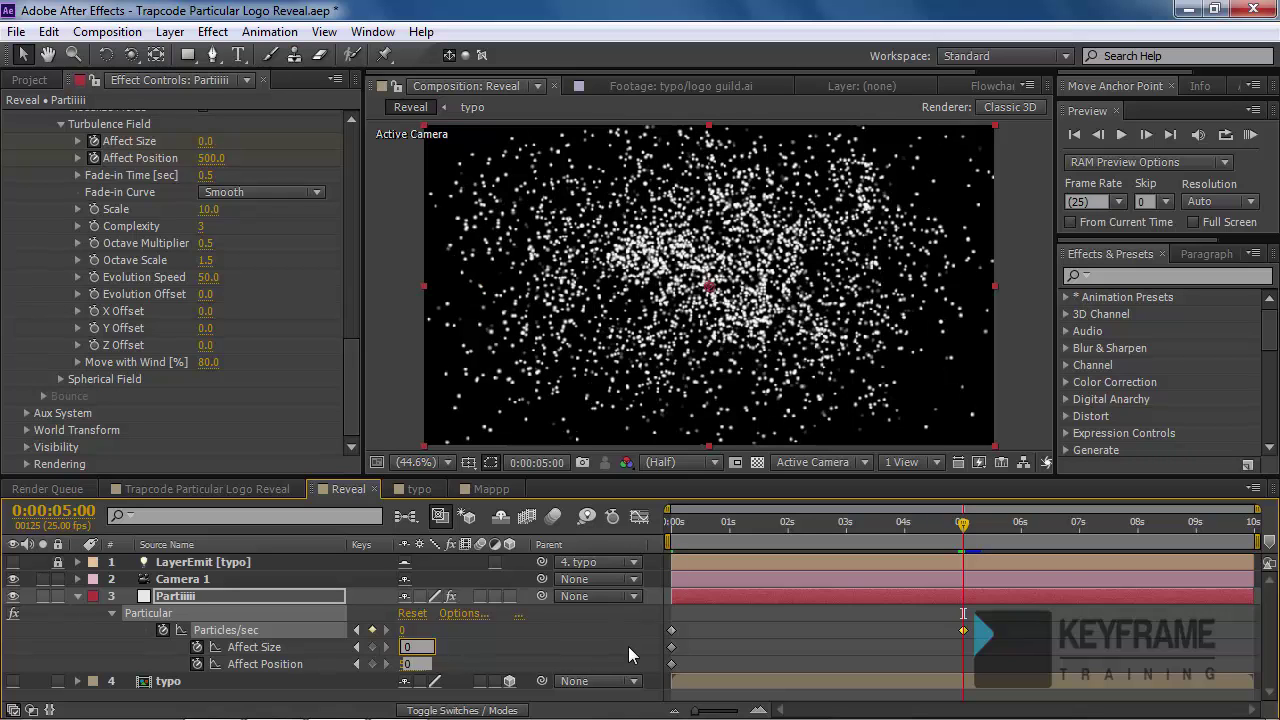
text(0)
key(Return)
mouse_move(946, 521)
mouse_down()
mouse_move(676, 558)
mouse_move(895, 546)
mouse_move(934, 558)
mouse_move(950, 526)
mouse_move(967, 524)
mouse_up()
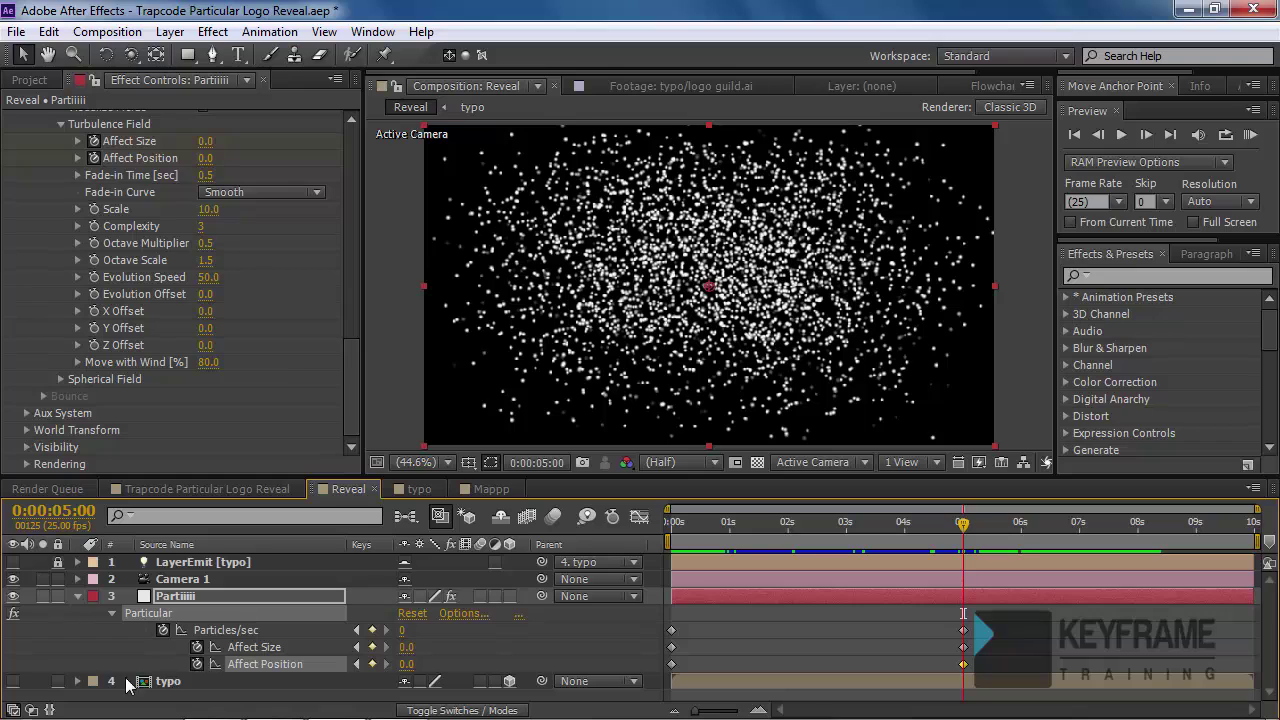
click(13, 682)
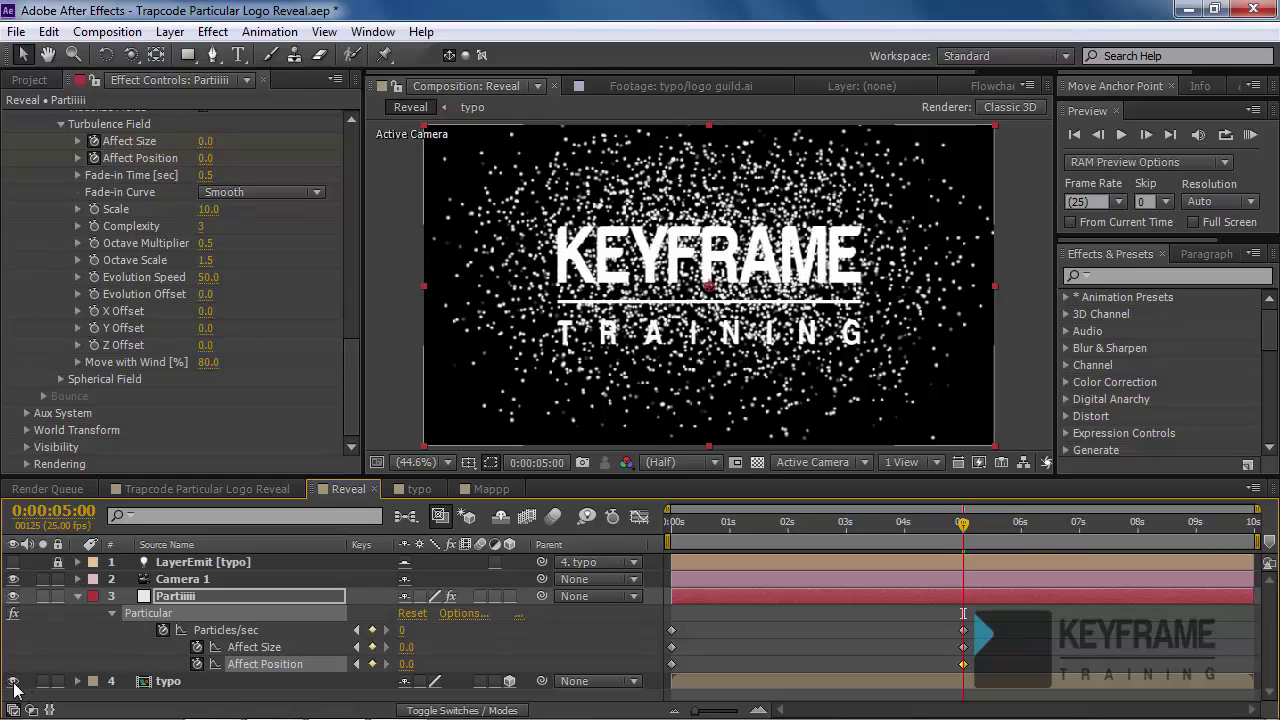
click(13, 682)
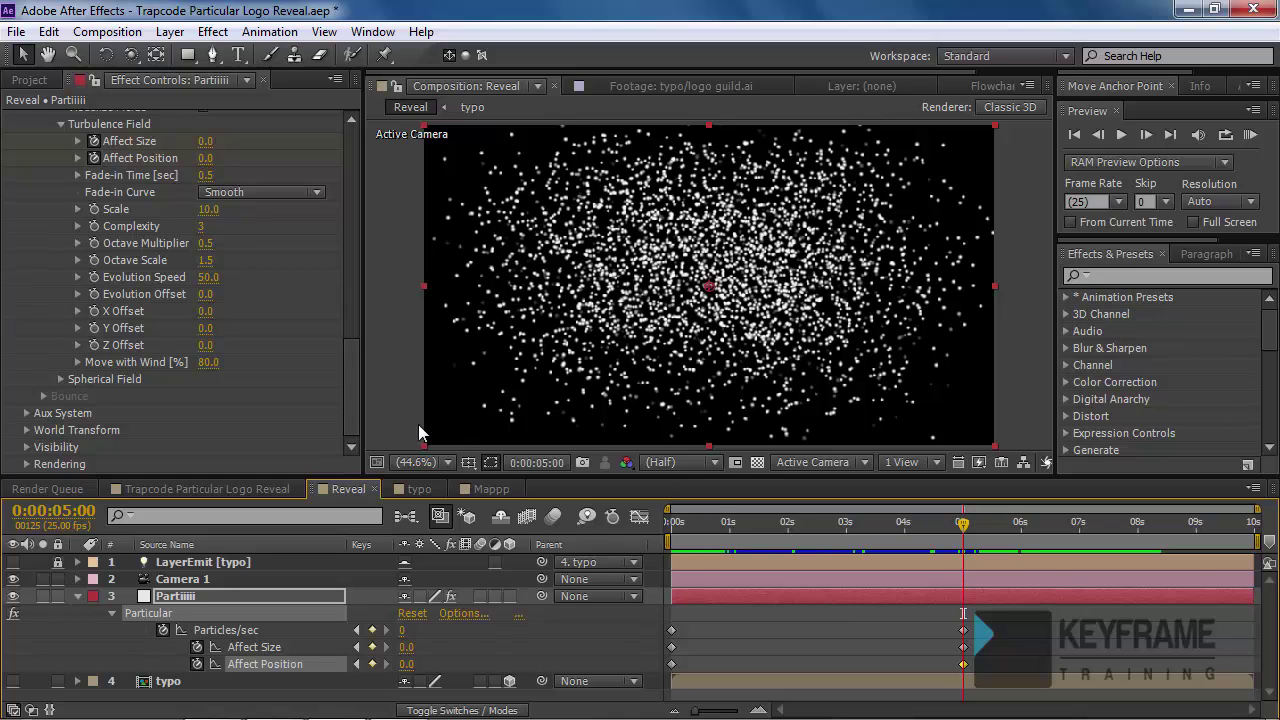
- Set the Particular emitter's Velocity to 0 and check the particle motion up to 0:00:04:18
drag(351, 404, 350, 178)
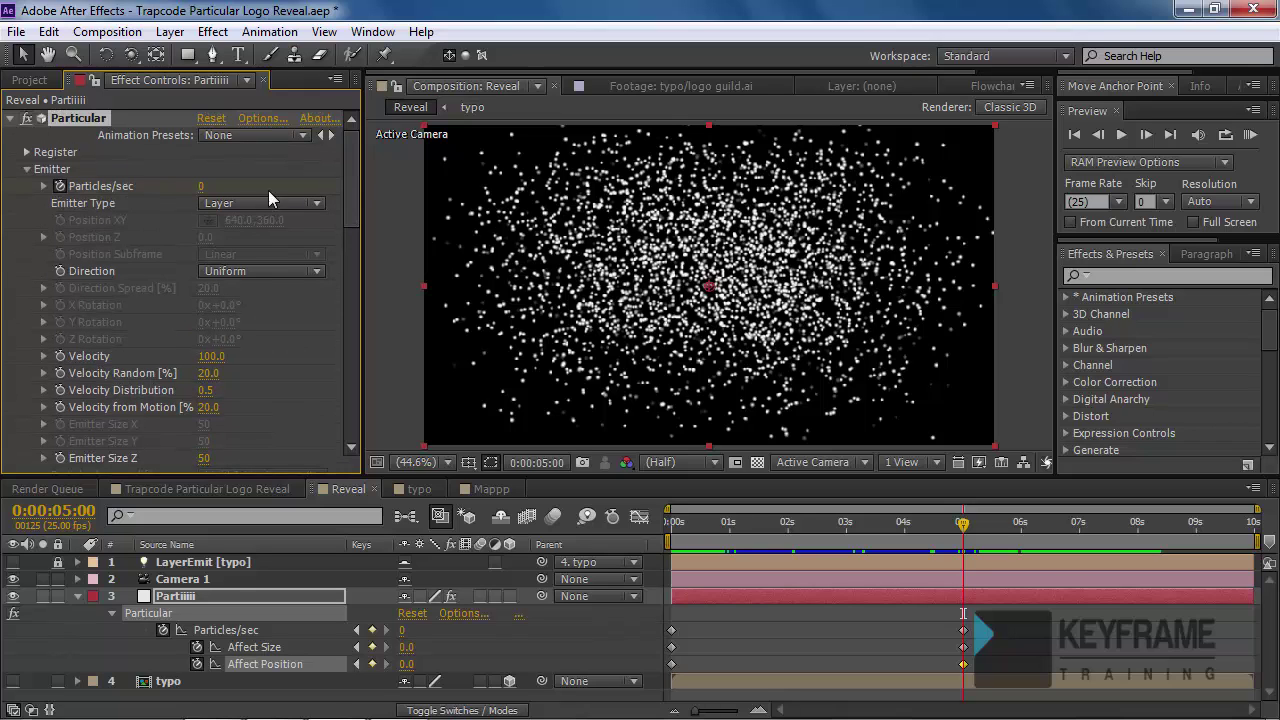
click(211, 359)
text(0)
key(Return)
drag(691, 515, 881, 524)
click(944, 528)
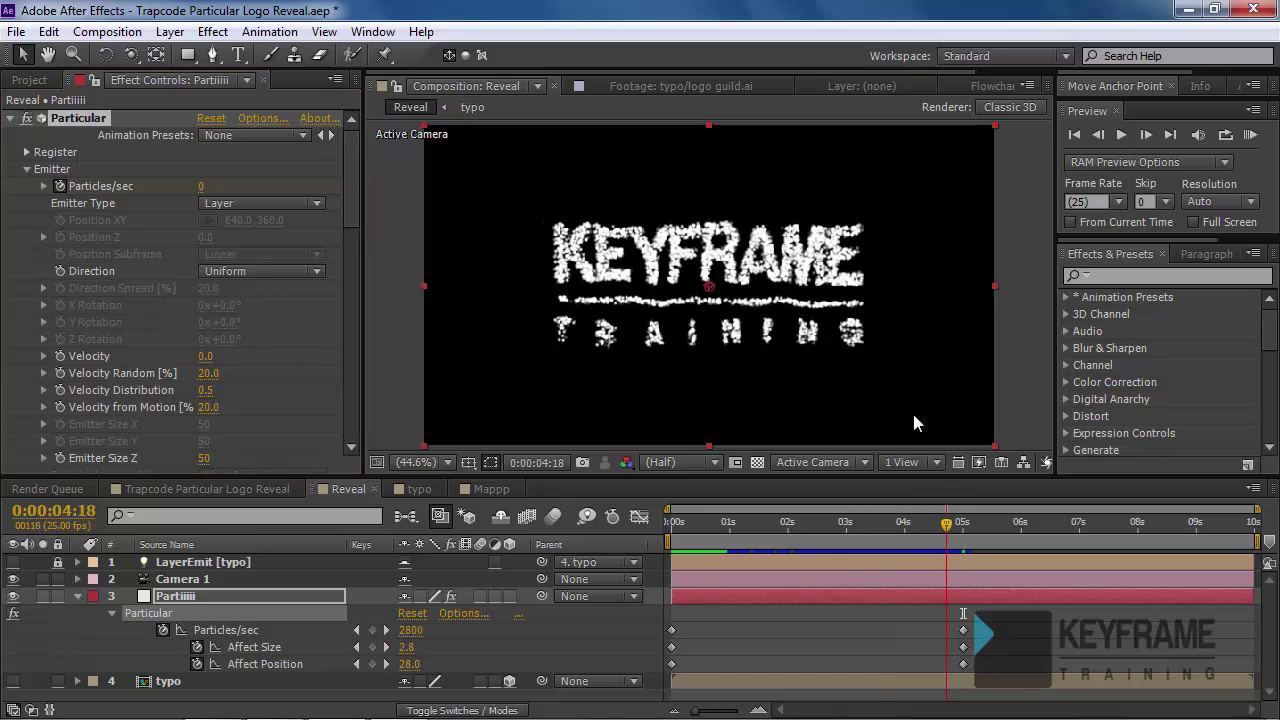
drag(903, 541, 732, 531)
- Apply Easy Ease to the start and end keyframes of Particles/sec, Affect Size and Affect Position
drag(1016, 624, 955, 670)
right_click(963, 630)
mouse_move(1004, 630)
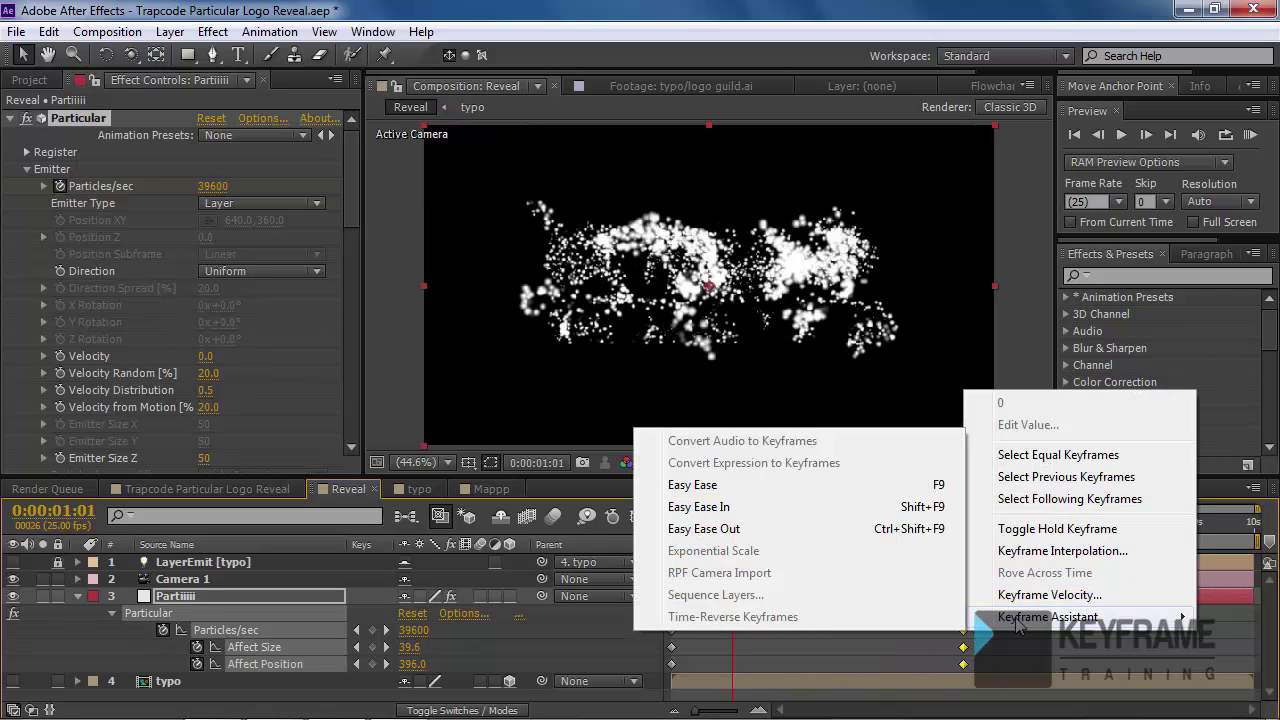
click(695, 486)
drag(732, 527, 668, 527)
drag(668, 680, 669, 676)
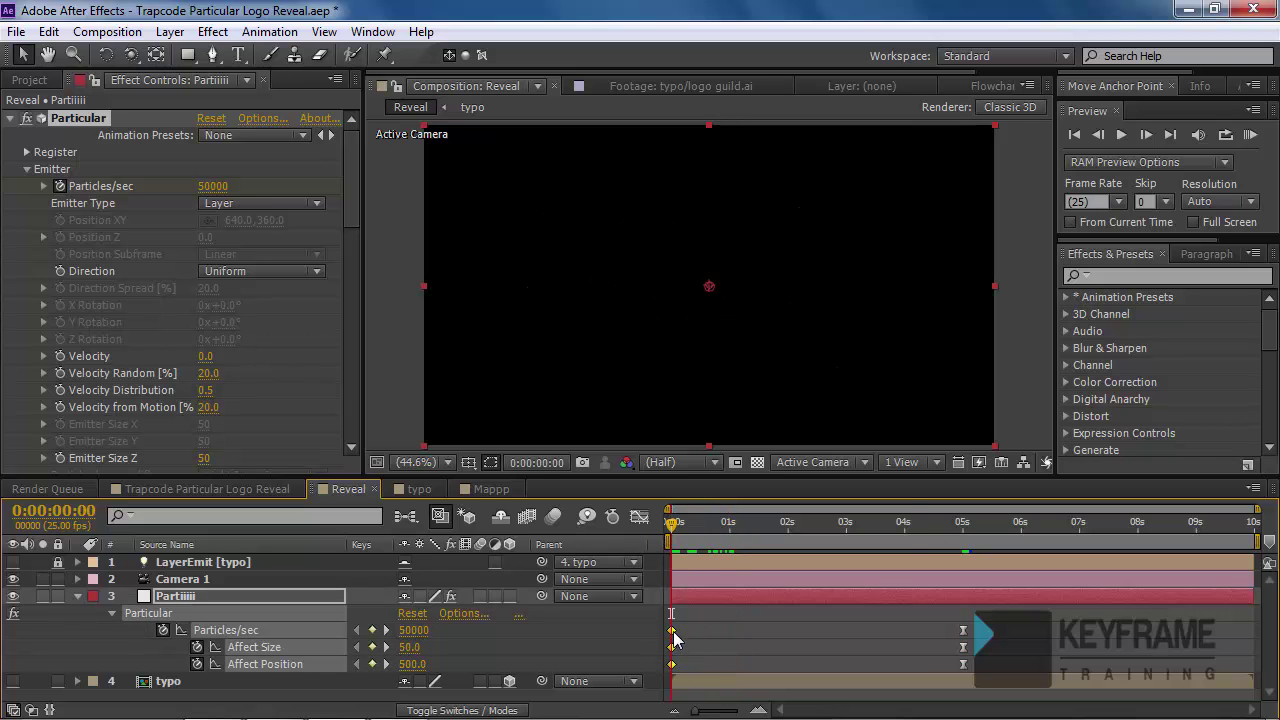
right_click(675, 630)
mouse_move(780, 620)
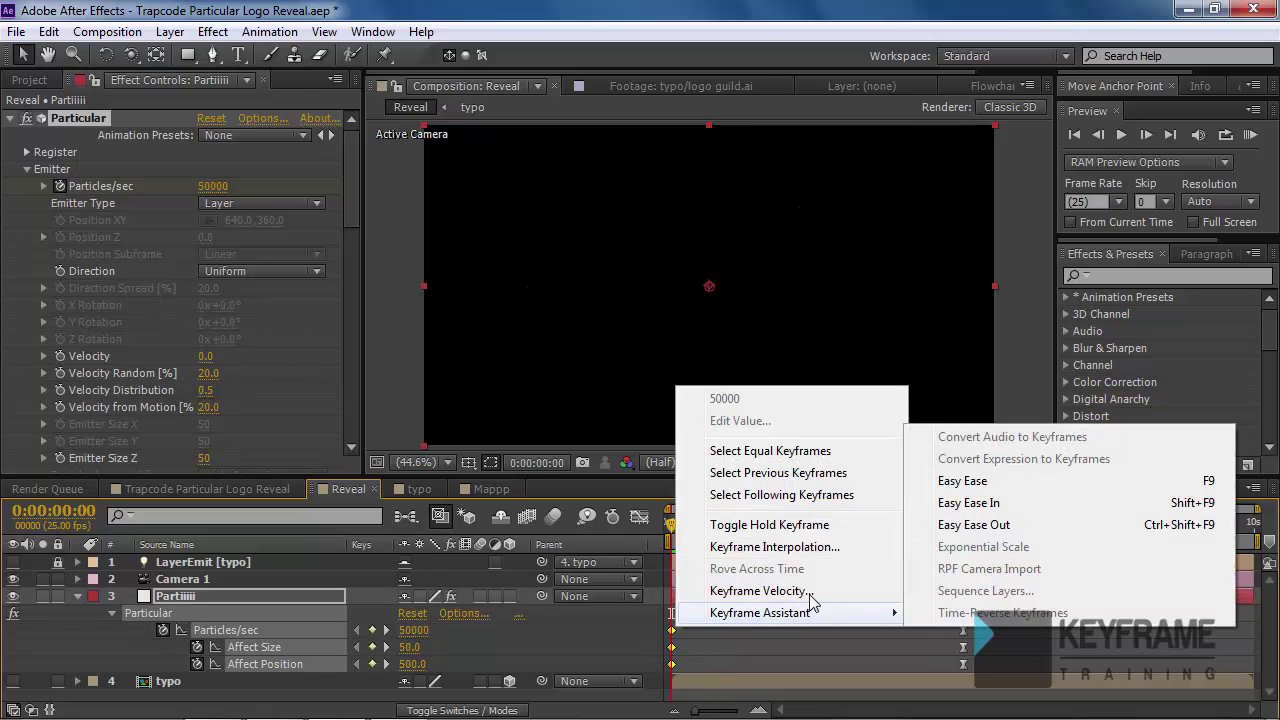
click(955, 481)
- Review the eased particle reveal by scrubbing the timeline and running a RAM preview
drag(676, 524, 797, 543)
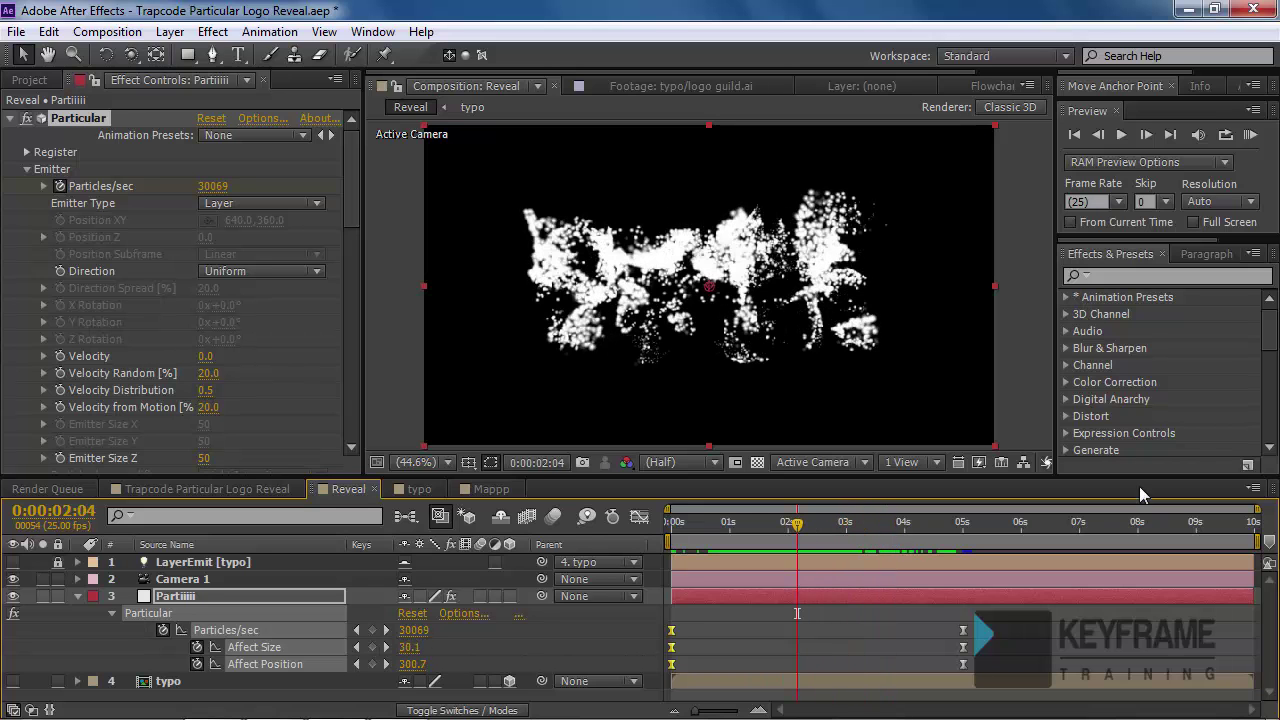
click(1250, 136)
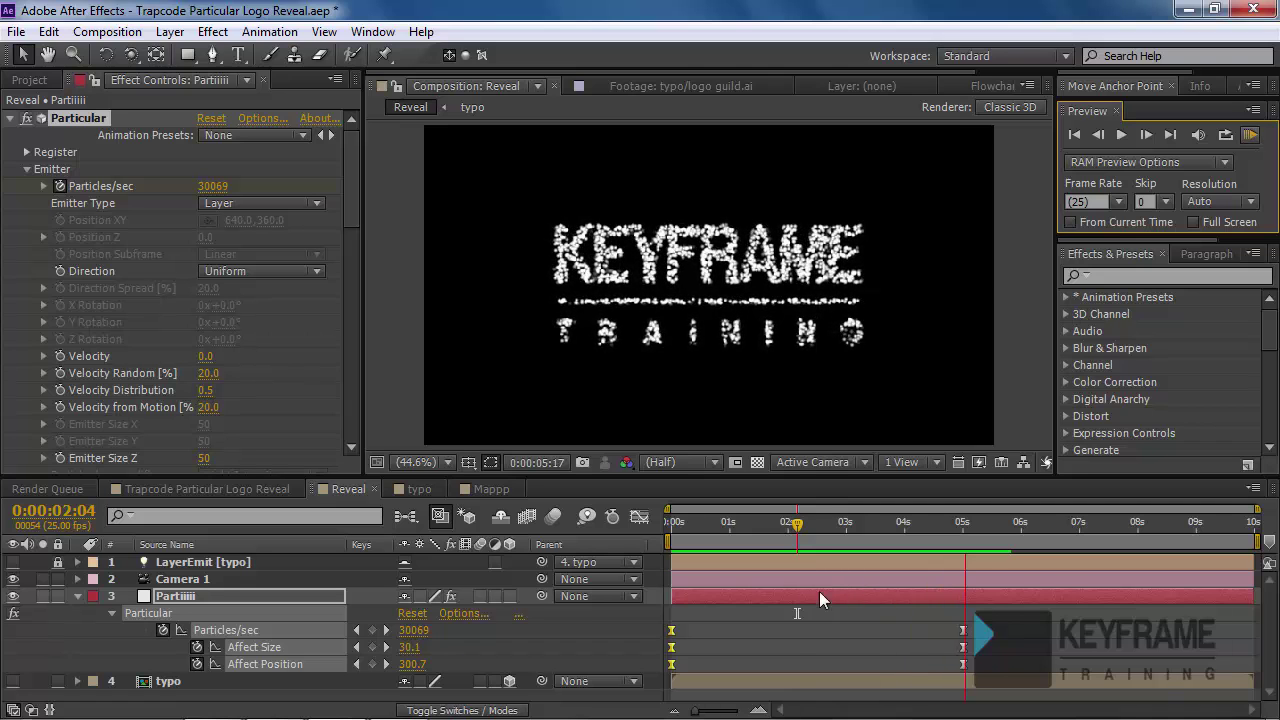
click(774, 592)
click(745, 590)
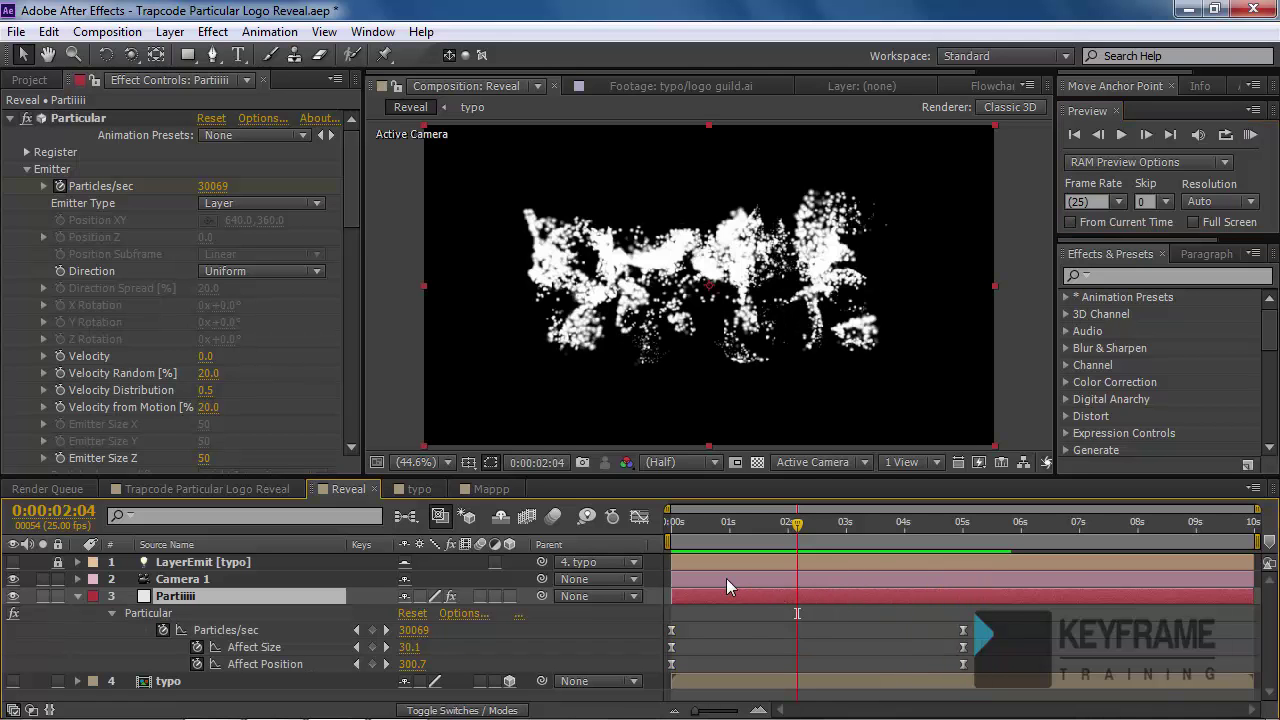
- Set the particle Life to 10 seconds in Particular and review the reveal around 0:00:02:17
mouse_move(353, 194)
mouse_down()
mouse_move(350, 281)
mouse_move(308, 283)
mouse_up()
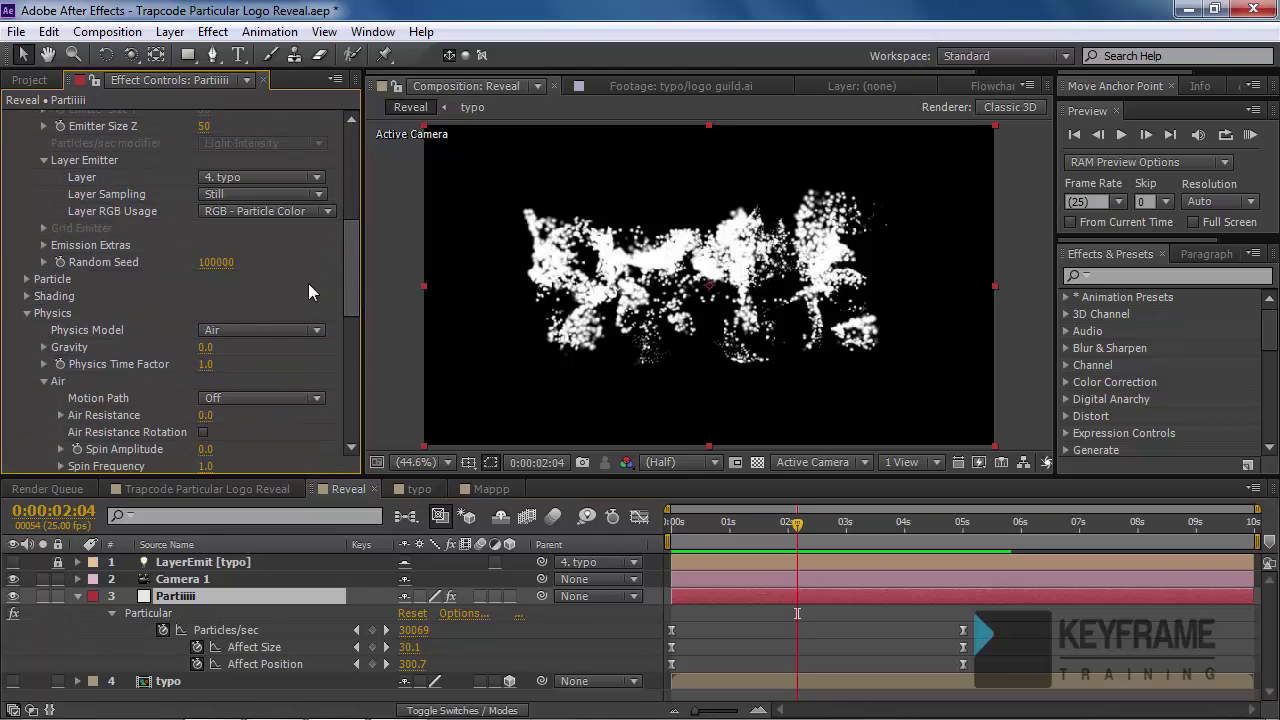
click(28, 280)
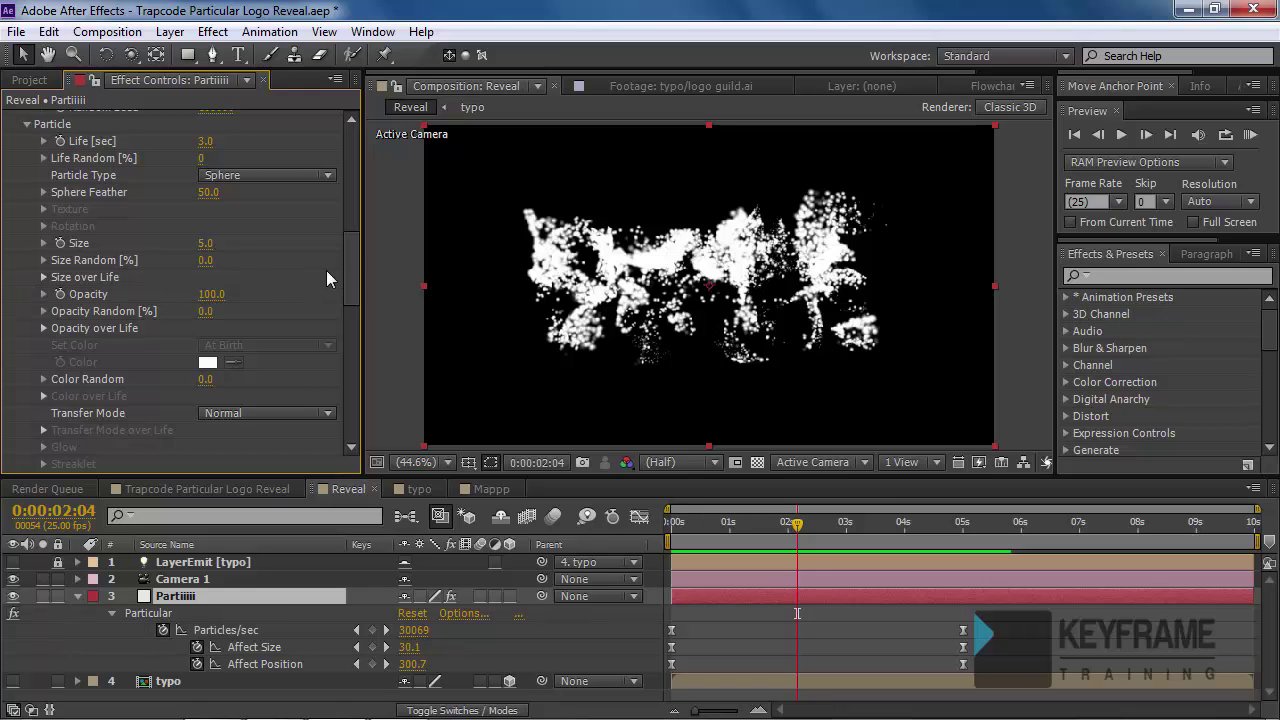
drag(351, 277, 351, 255)
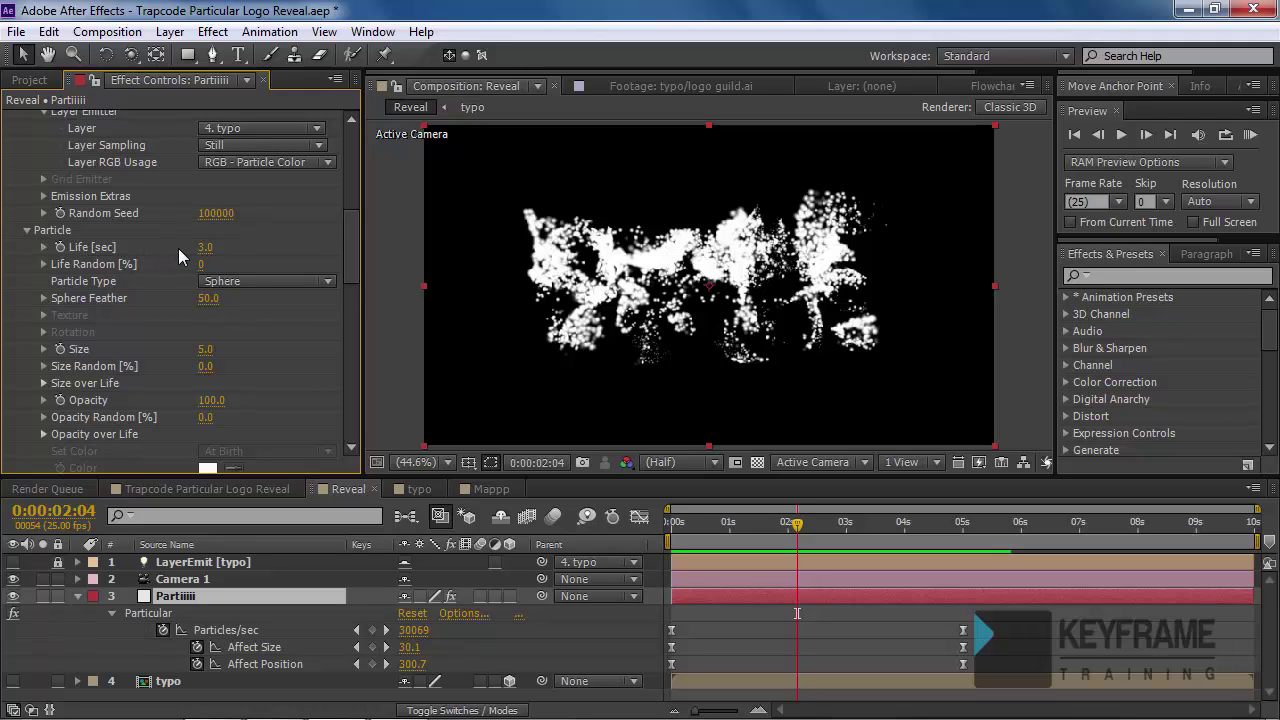
click(204, 247)
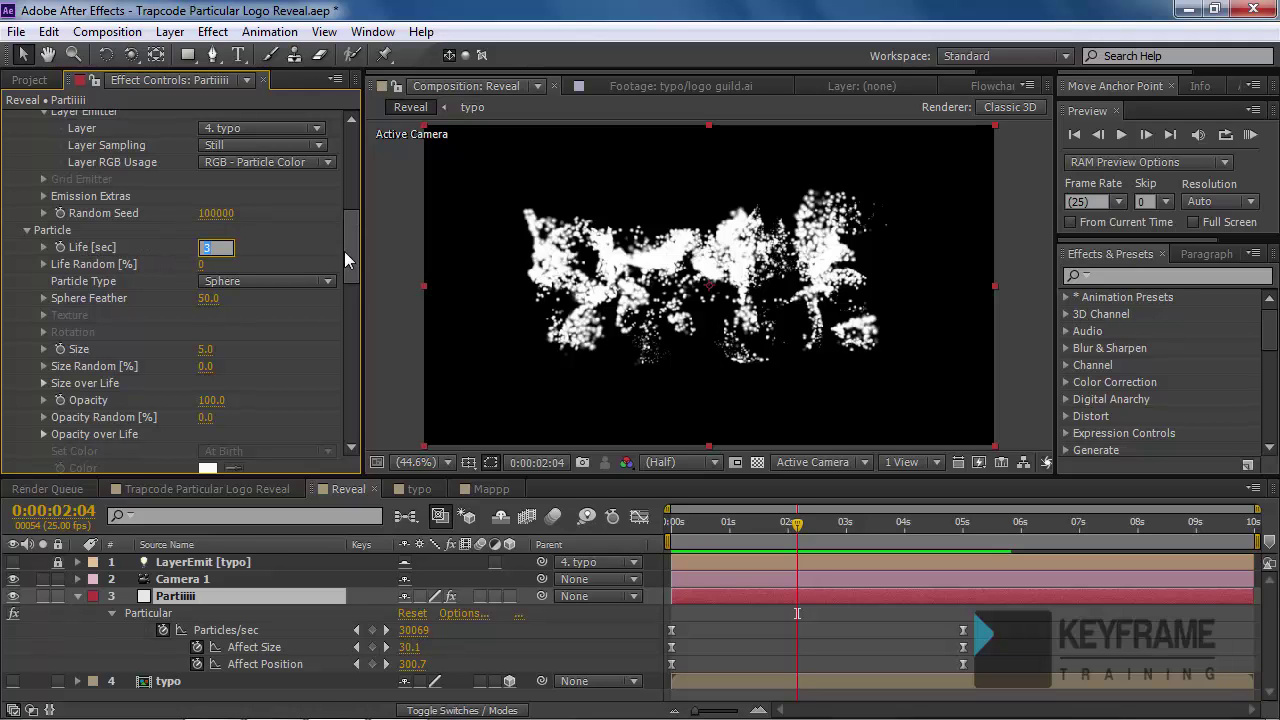
key(Return)
drag(772, 523, 966, 600)
drag(967, 530, 827, 527)
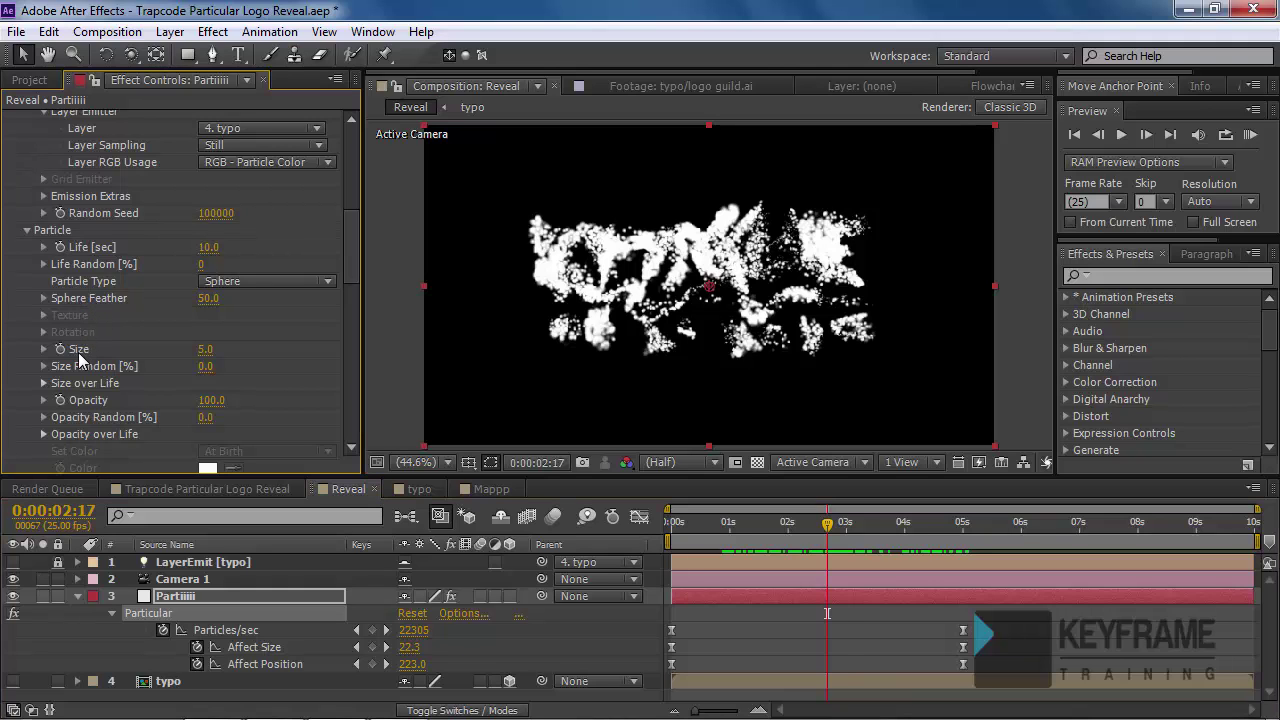
- Set the particle Size Random to 39% and Size to 3, and check the early frames of the reveal
click(43, 349)
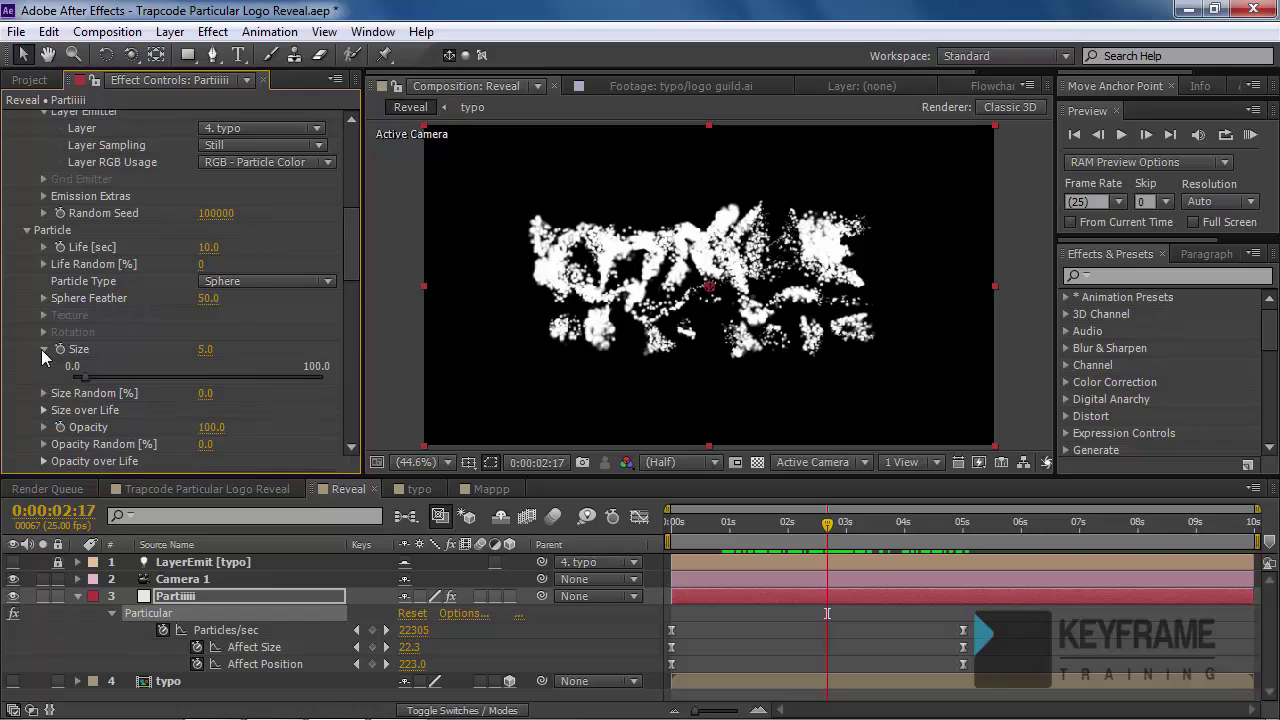
click(206, 393)
text(39)
key(Return)
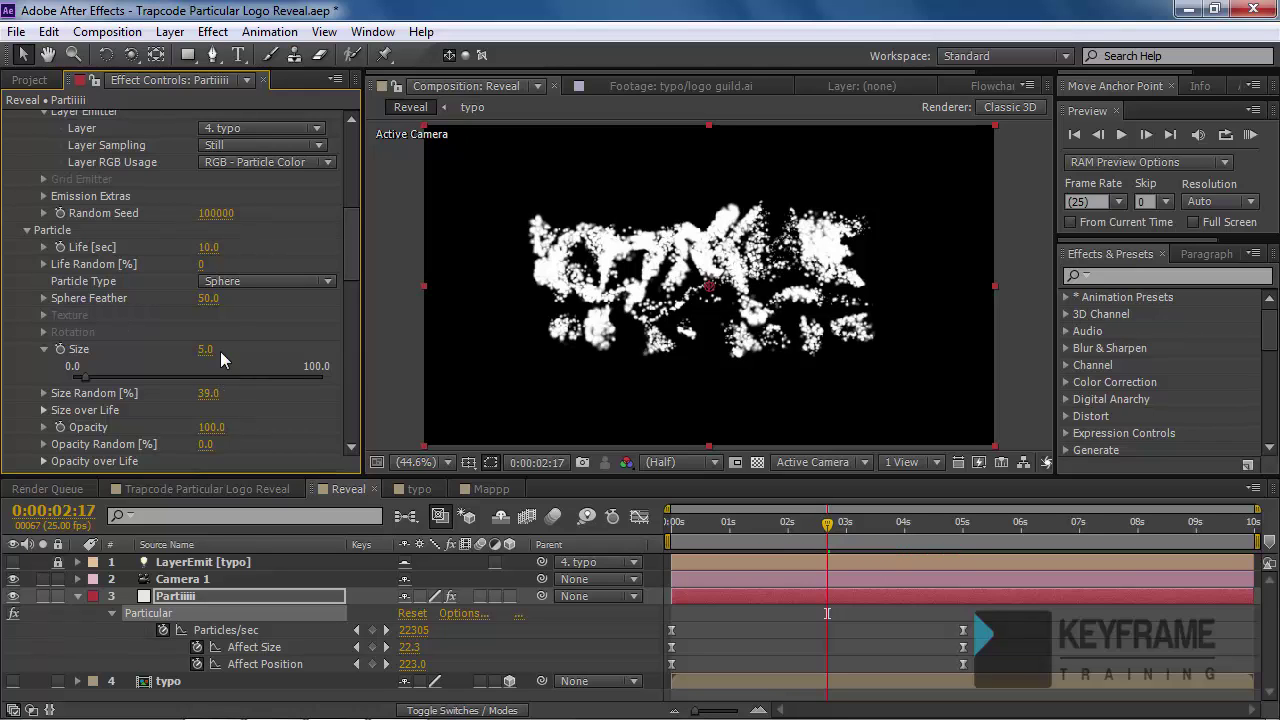
click(206, 349)
text(3)
key(Return)
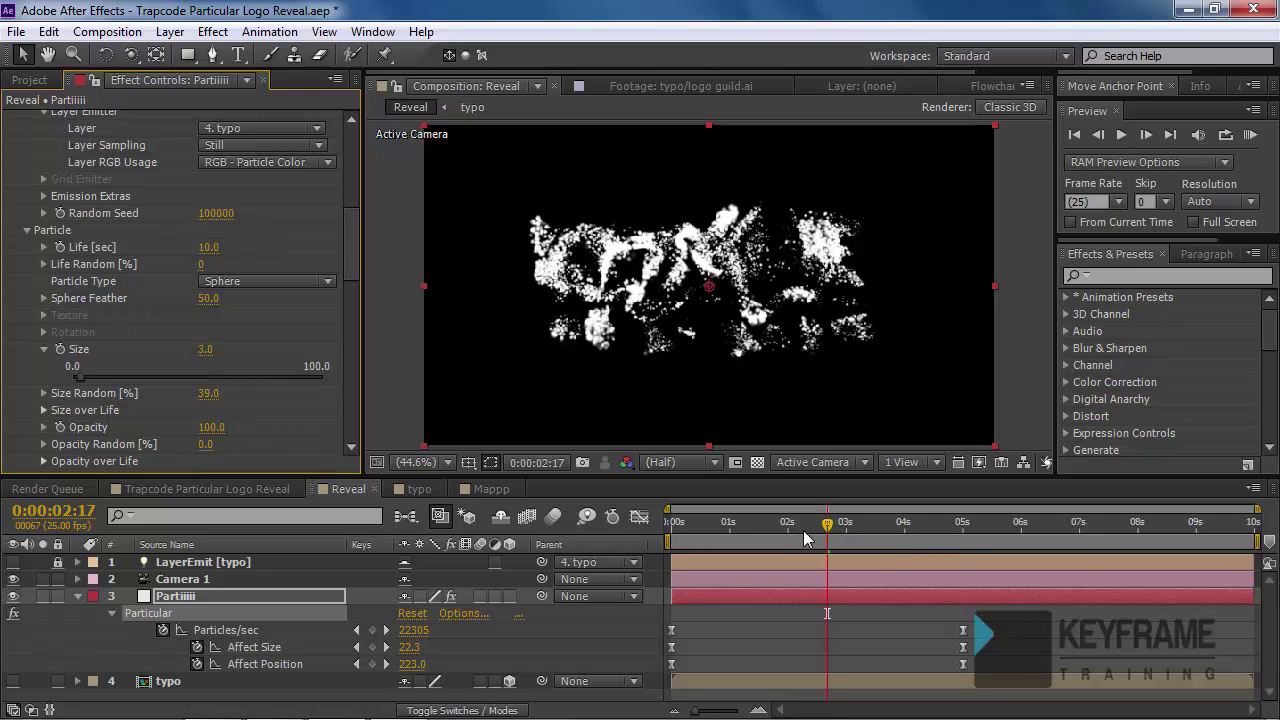
drag(803, 522, 737, 545)
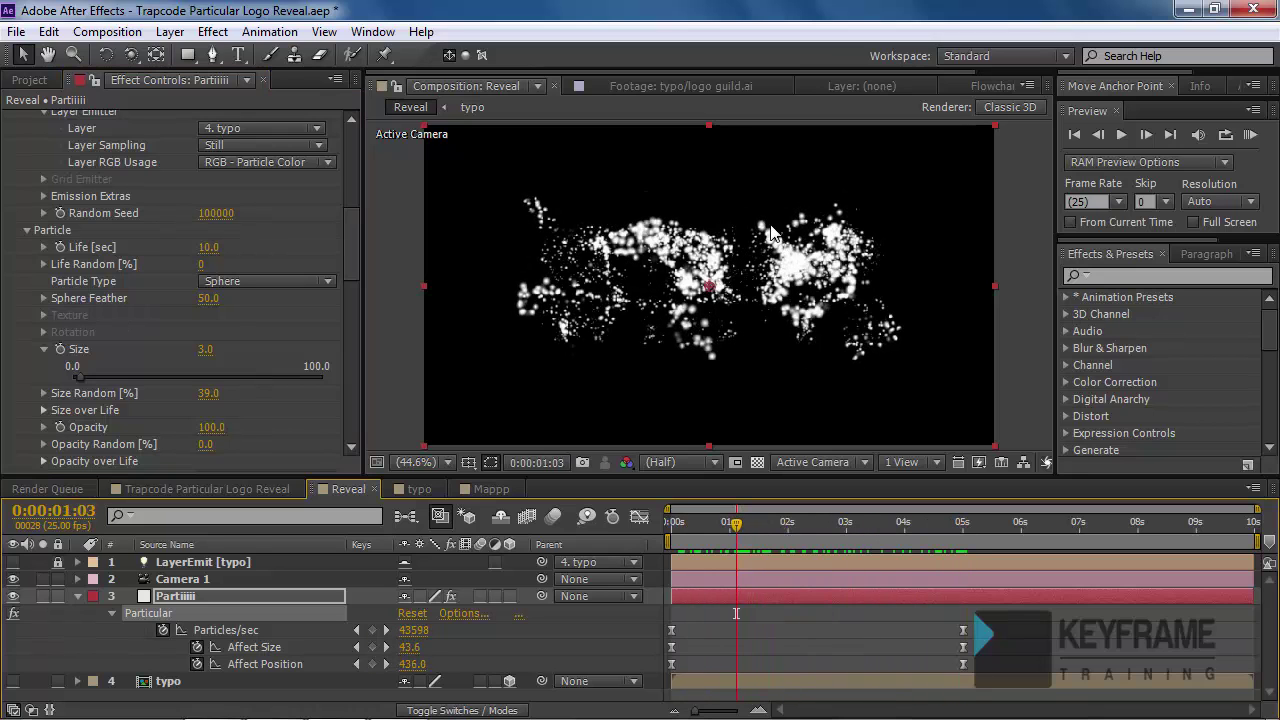
mouse_move(724, 525)
mouse_down()
mouse_move(685, 525)
mouse_move(718, 525)
mouse_up()
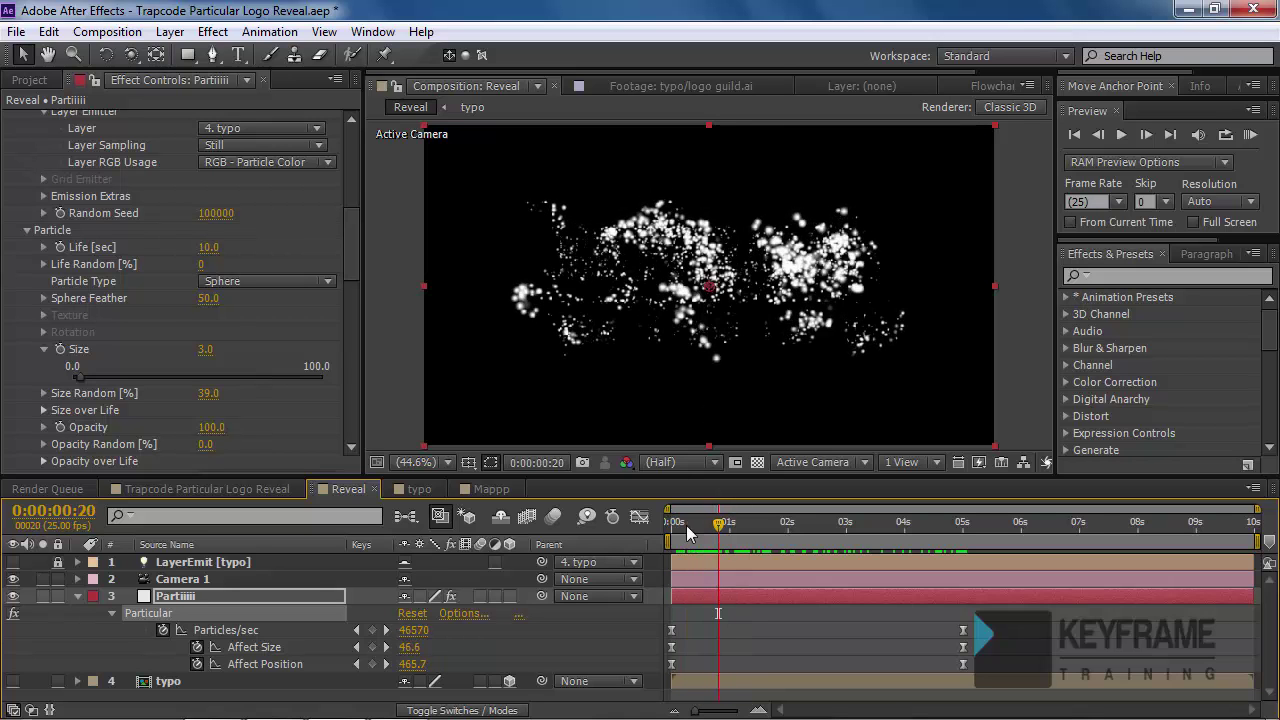
- Shape Particular's Size over Life with the preset curve that rises after birth, holds at full size and falls toward death
click(43, 409)
scroll(231, 386, down, 1)
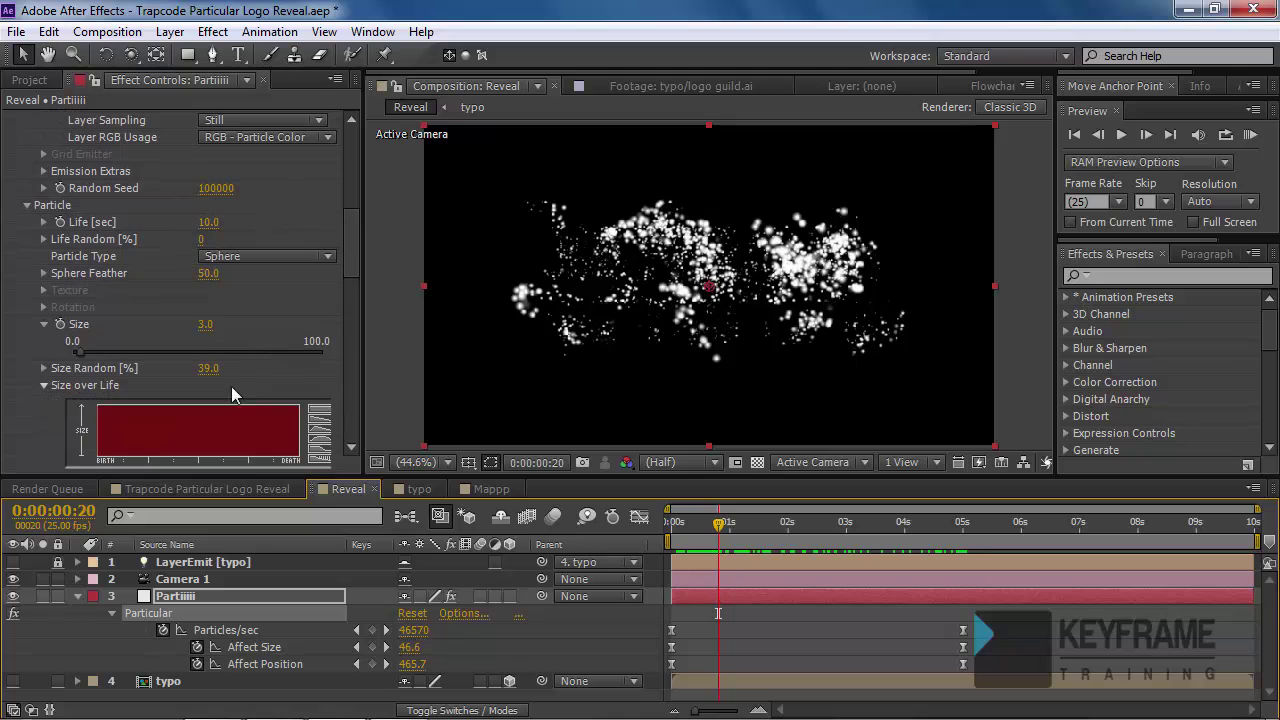
drag(356, 253, 357, 269)
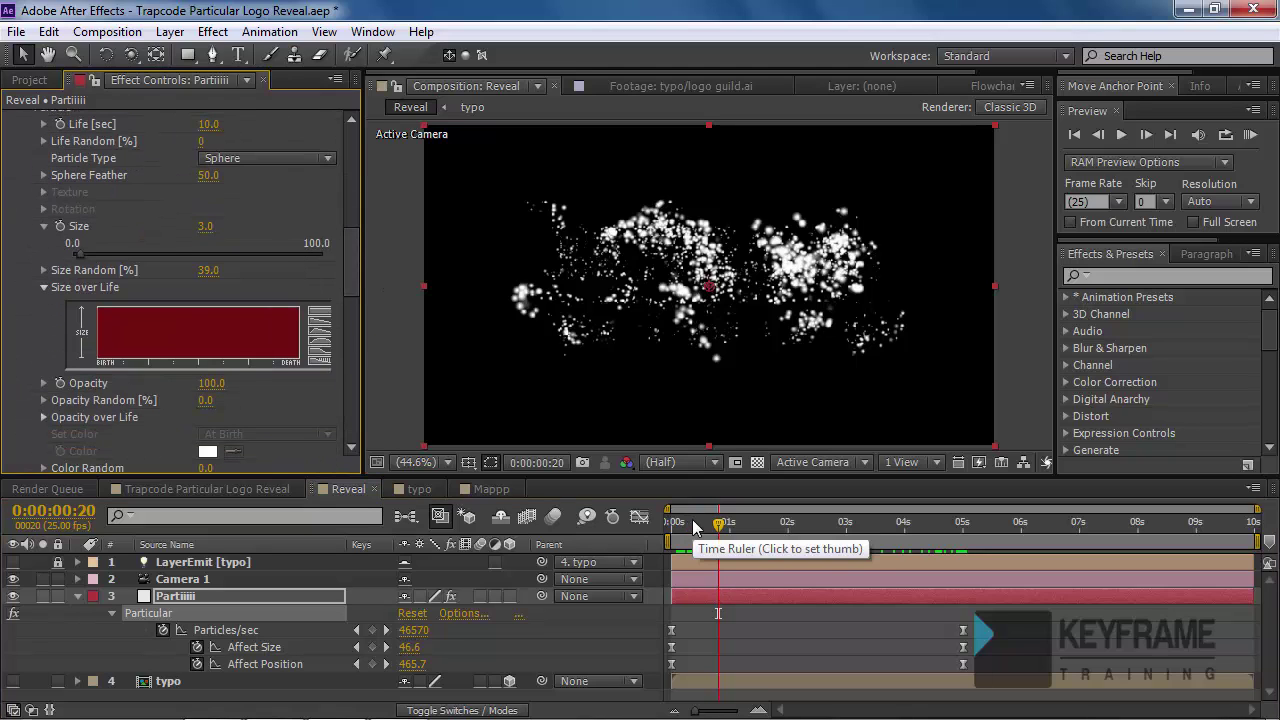
drag(362, 372, 407, 377)
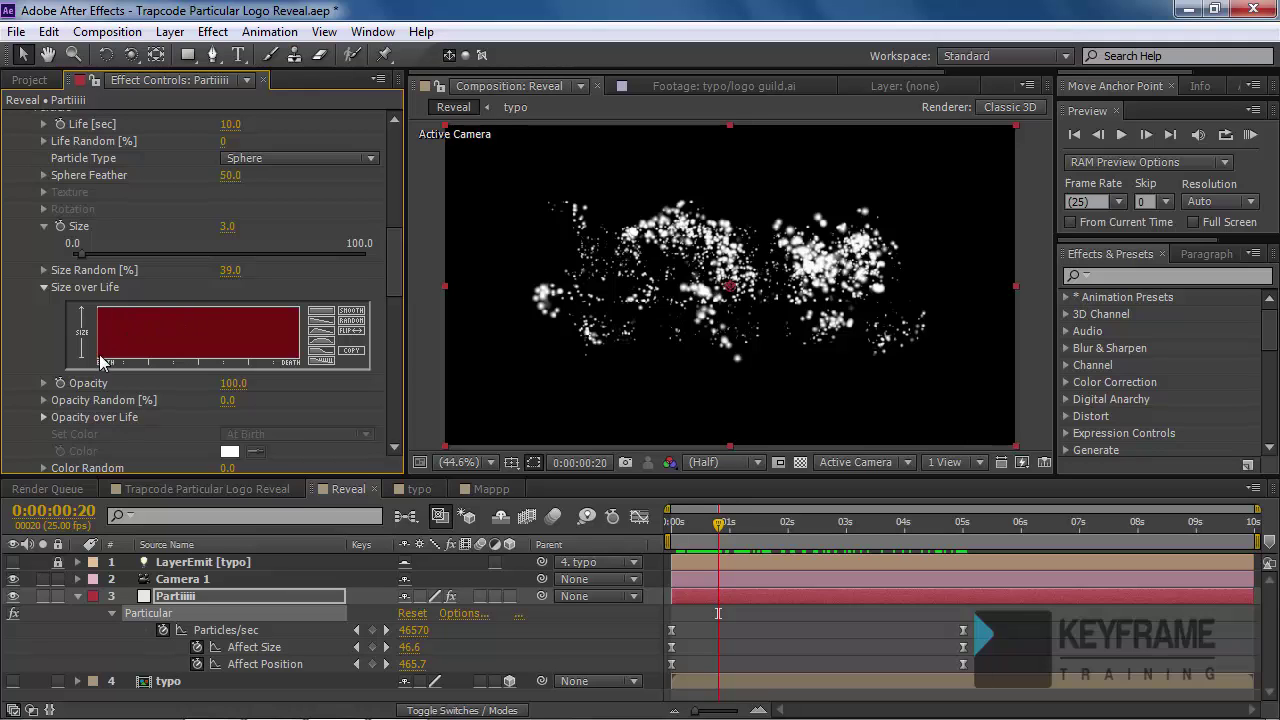
click(321, 343)
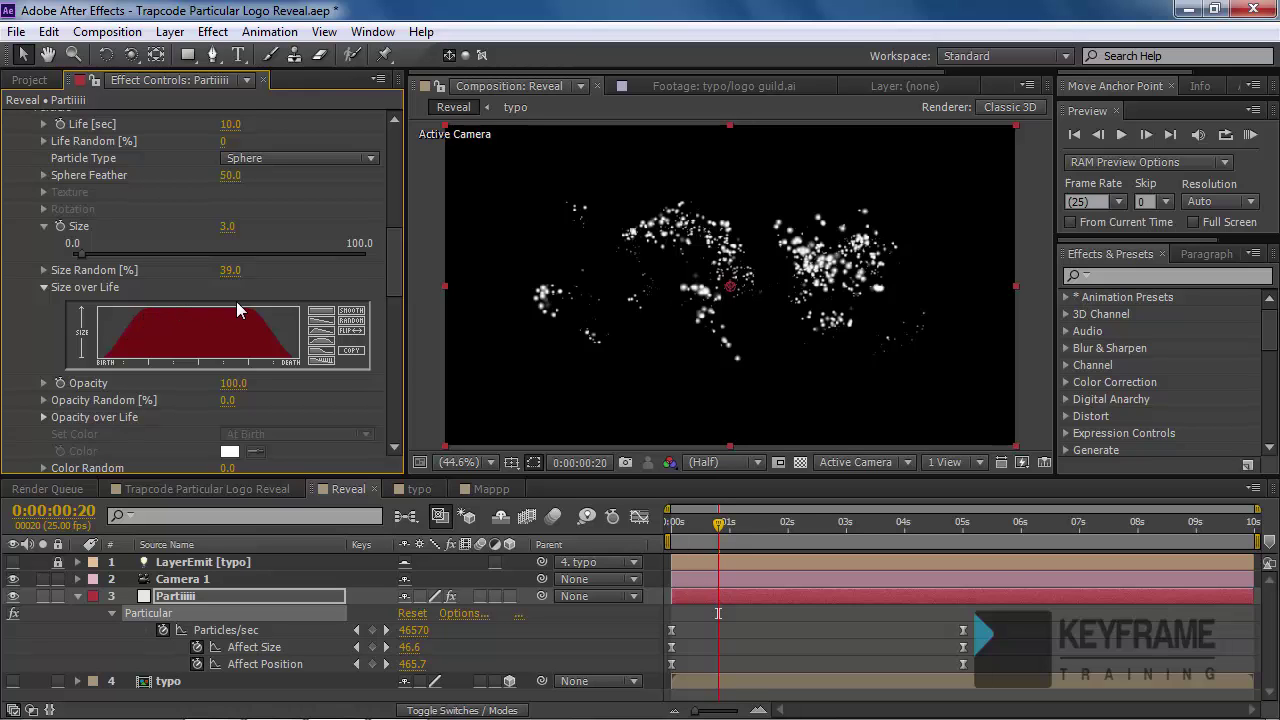
- Review the effect of the Size over Life curve by scrubbing the timeline and running a RAM preview
drag(718, 522, 819, 527)
click(1249, 134)
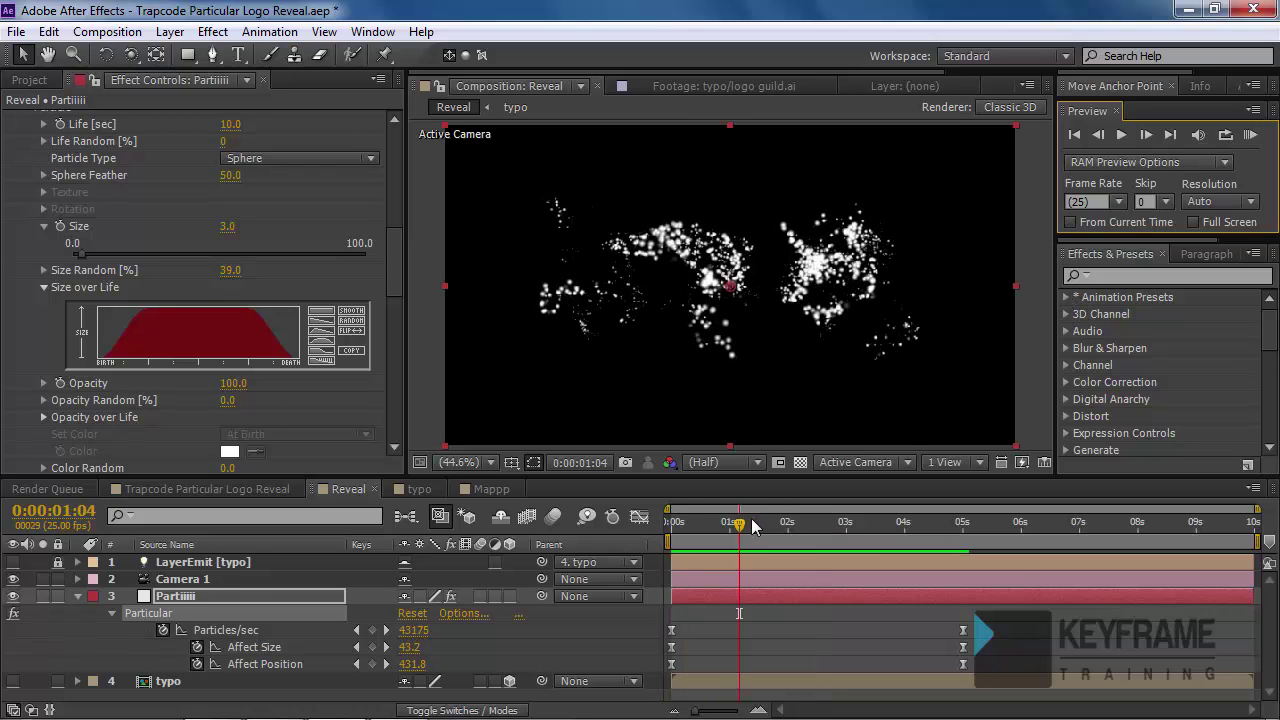
click(686, 252)
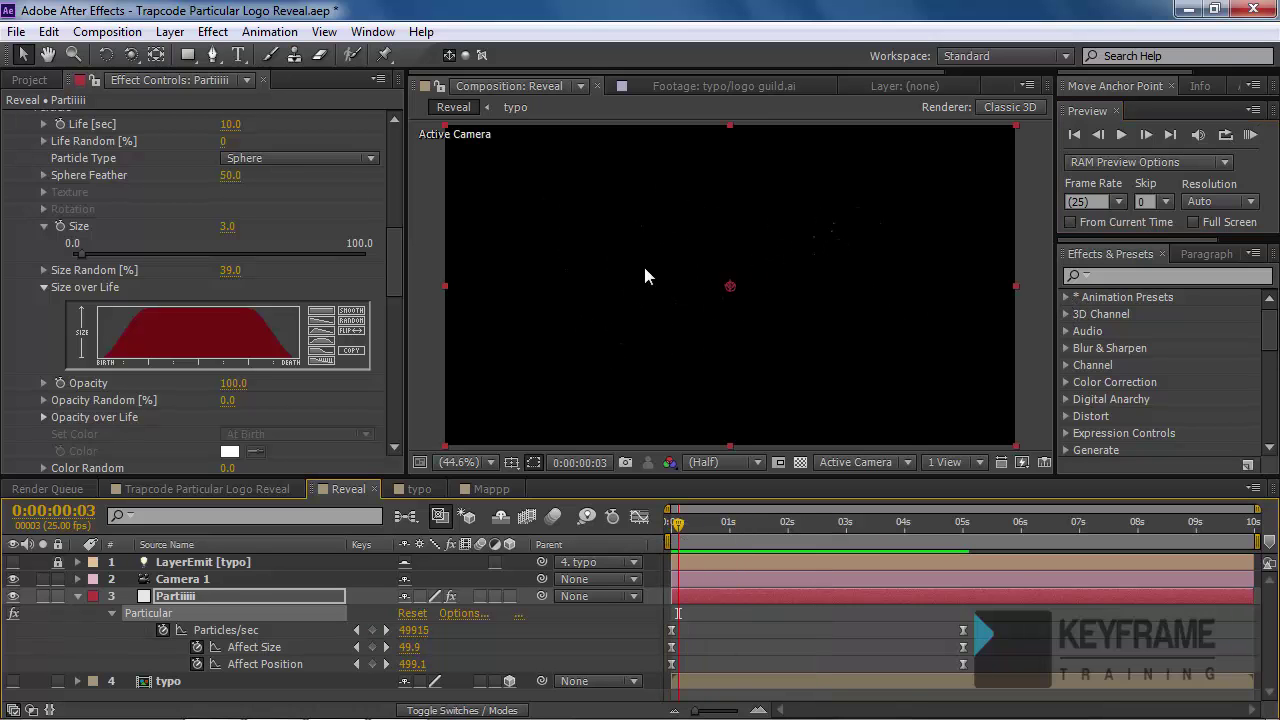
drag(679, 522, 816, 540)
click(1230, 136)
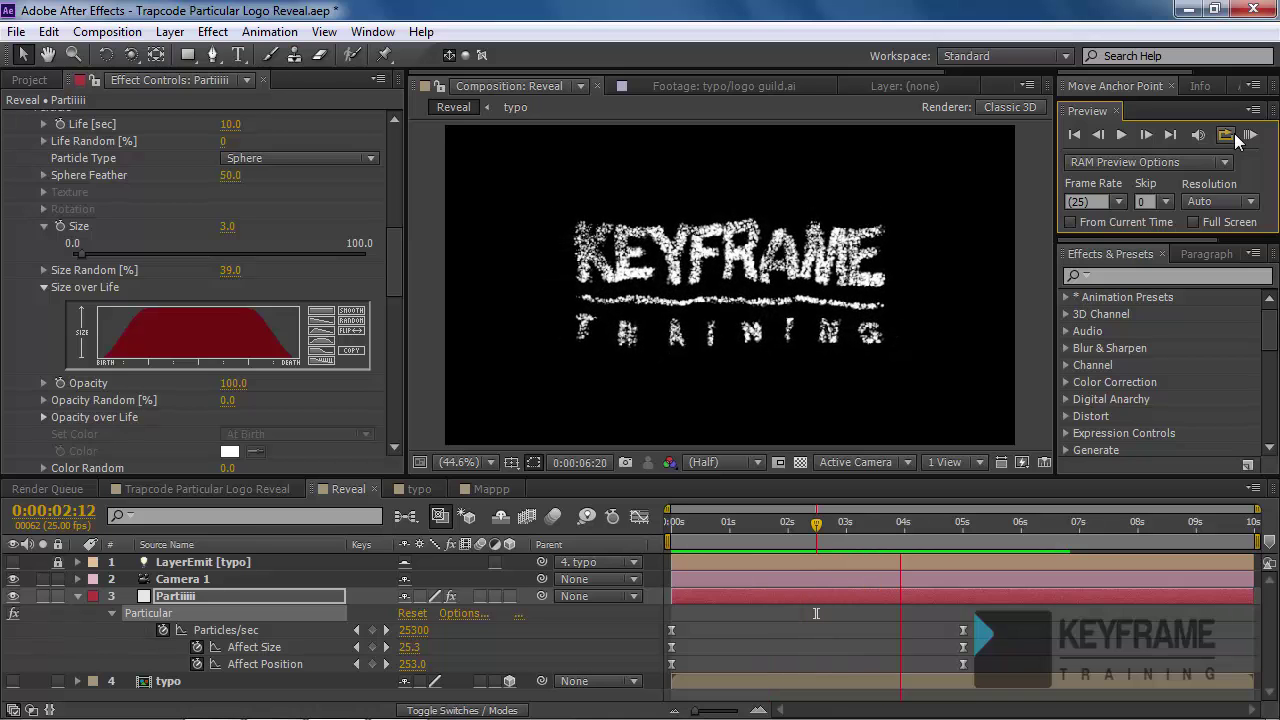
click(1237, 139)
drag(815, 524, 789, 541)
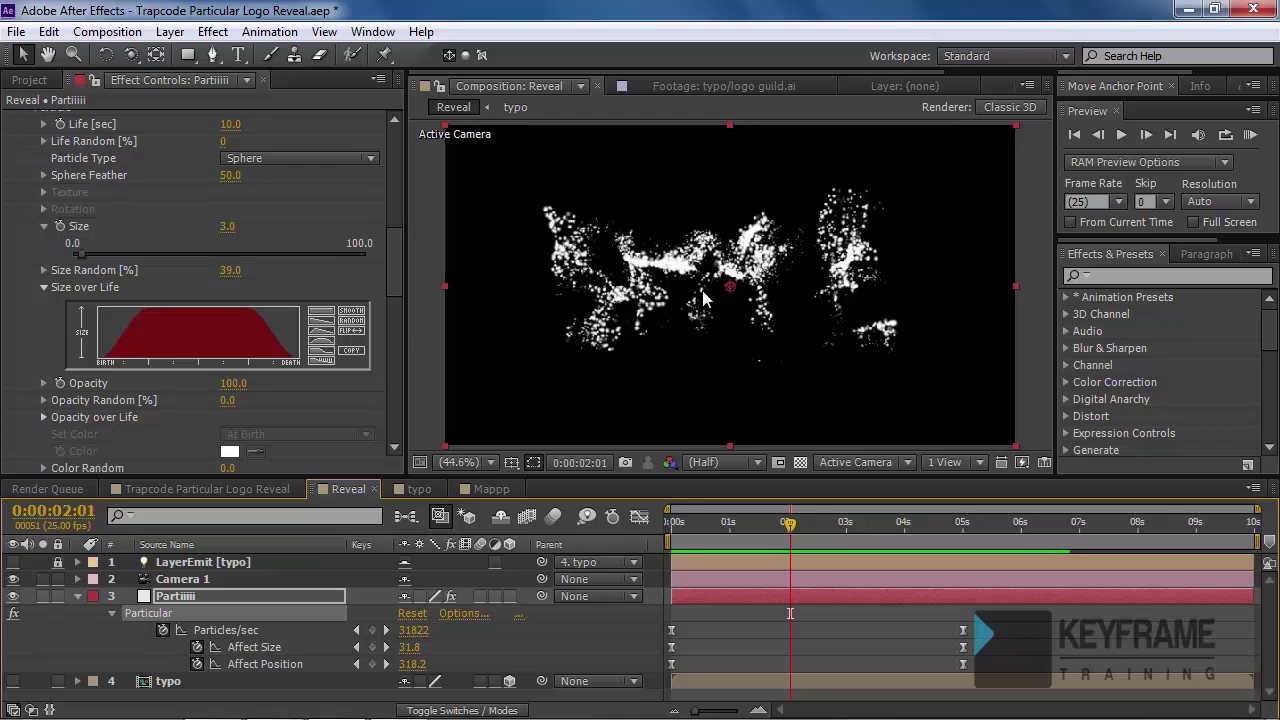
- Inspect the turbulence by temporarily enabling Visualize Fields and scrubbing to 0:00:02:21
drag(391, 268, 391, 366)
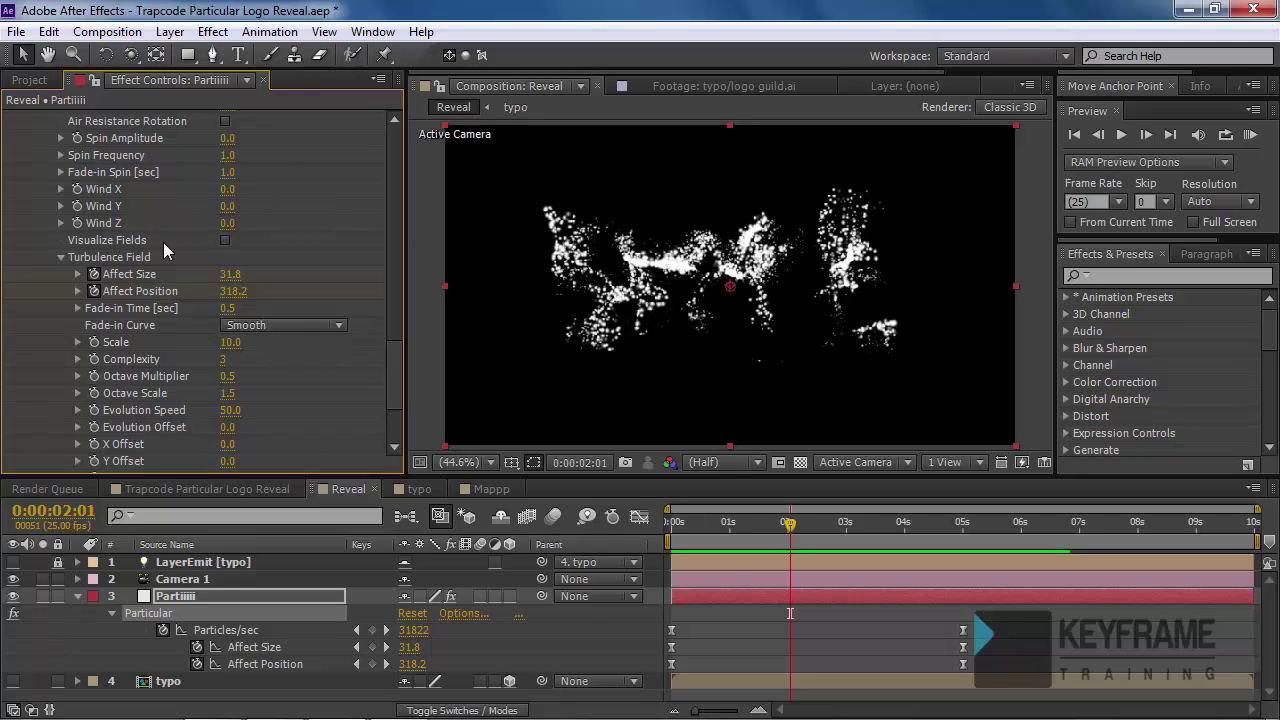
click(225, 241)
drag(710, 521, 837, 553)
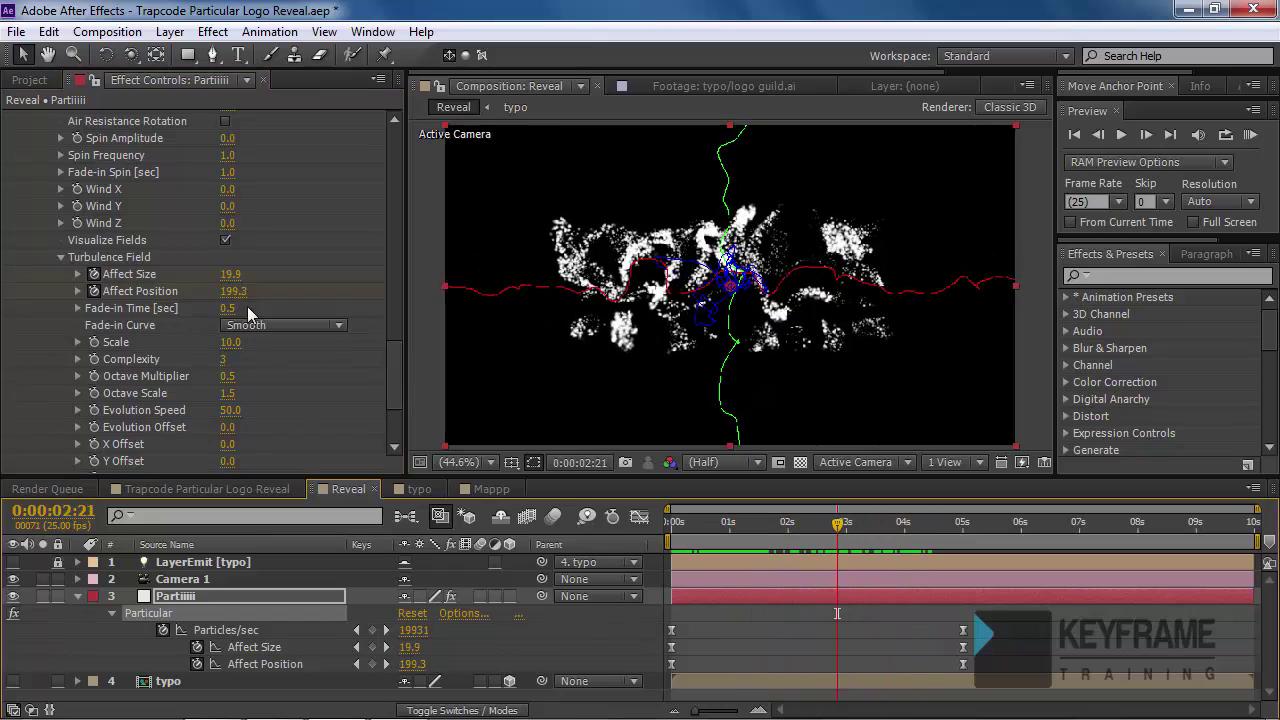
click(225, 242)
- Try a Turbulence Field Scale of 20 at 0:00:01:05 and run a RAM preview
drag(398, 352, 397, 361)
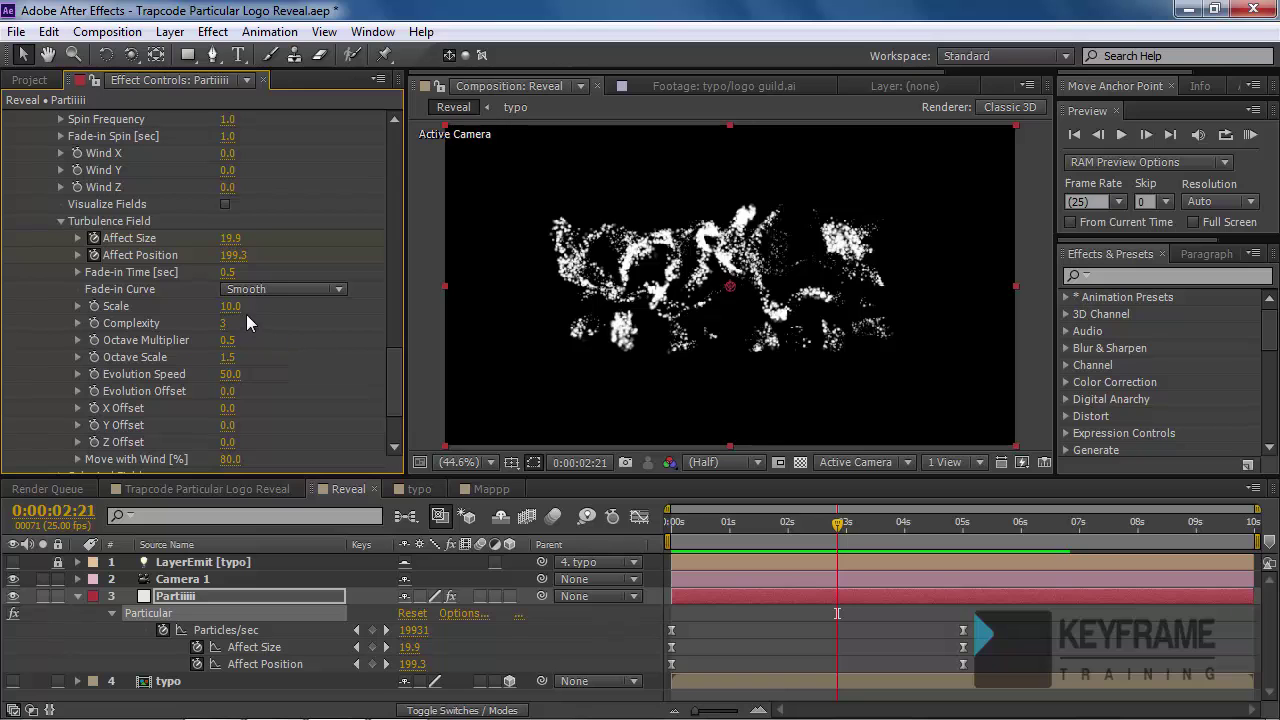
drag(779, 512, 741, 518)
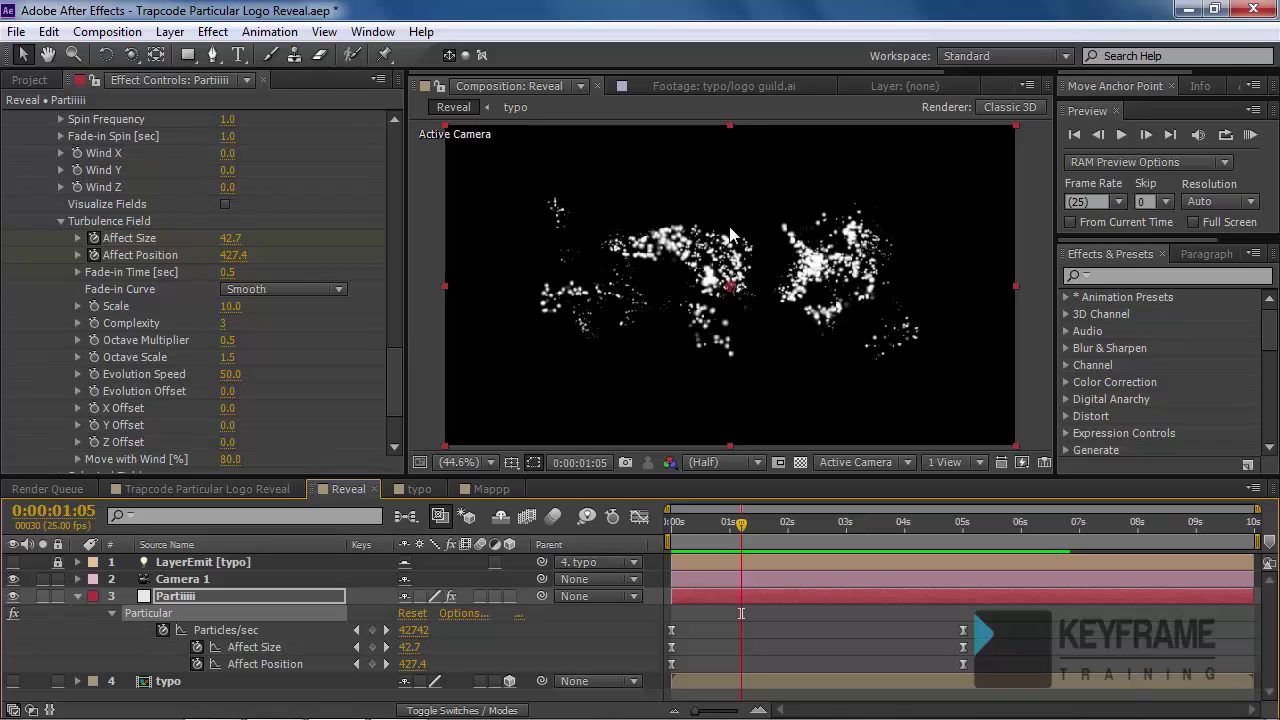
click(229, 306)
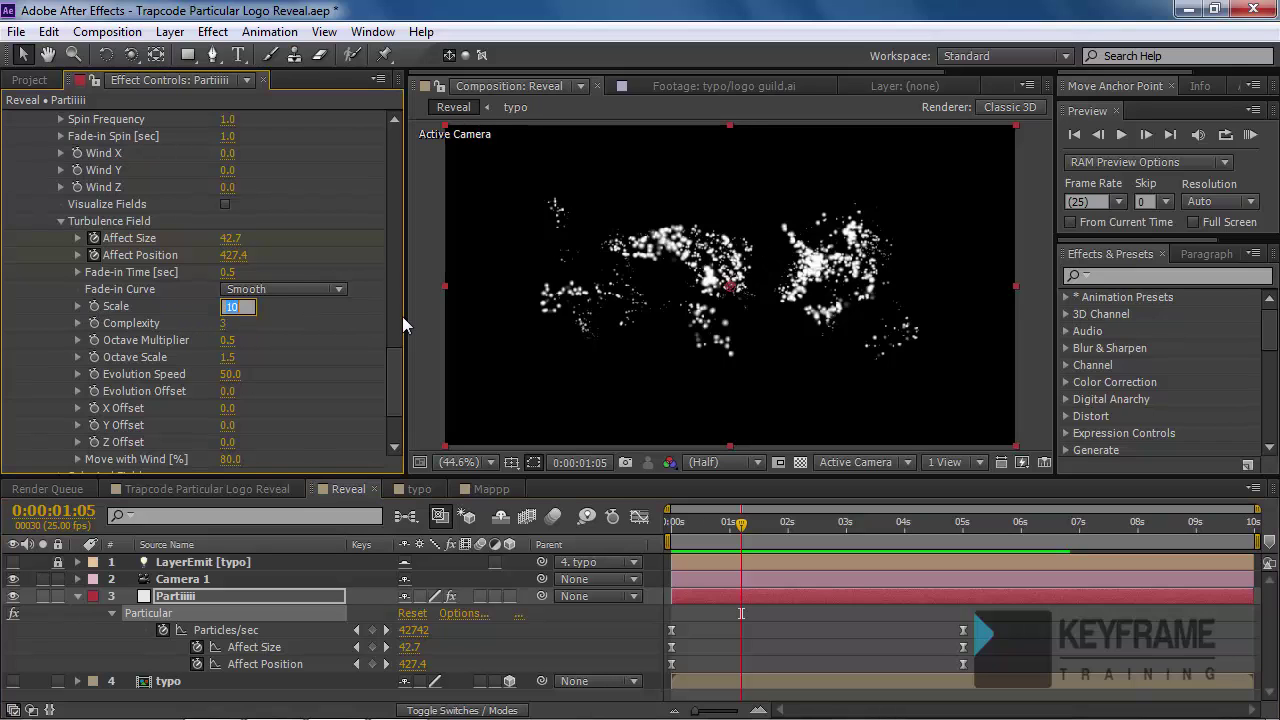
text(20)
key(Return)
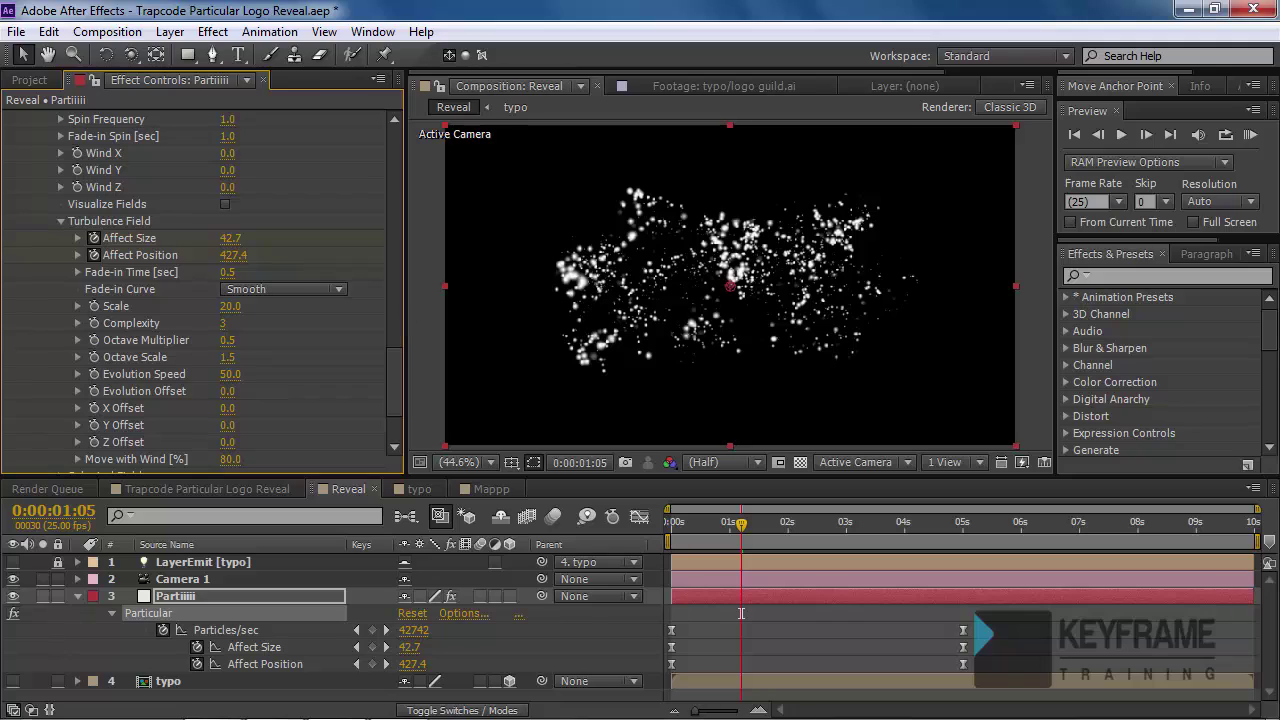
click(1250, 134)
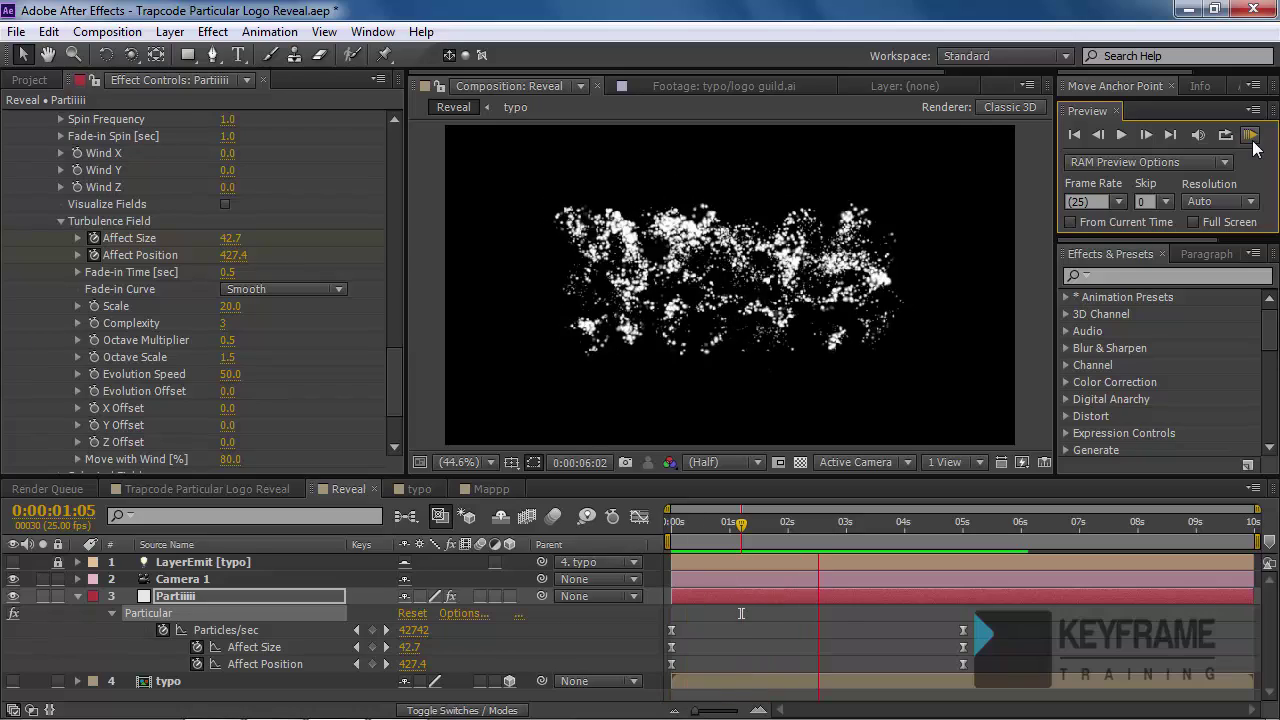
- Set the Turbulence Field Scale to 25 and run a RAM preview of the reveal
click(264, 313)
click(230, 306)
text(25)
key(Return)
key(KP_0)
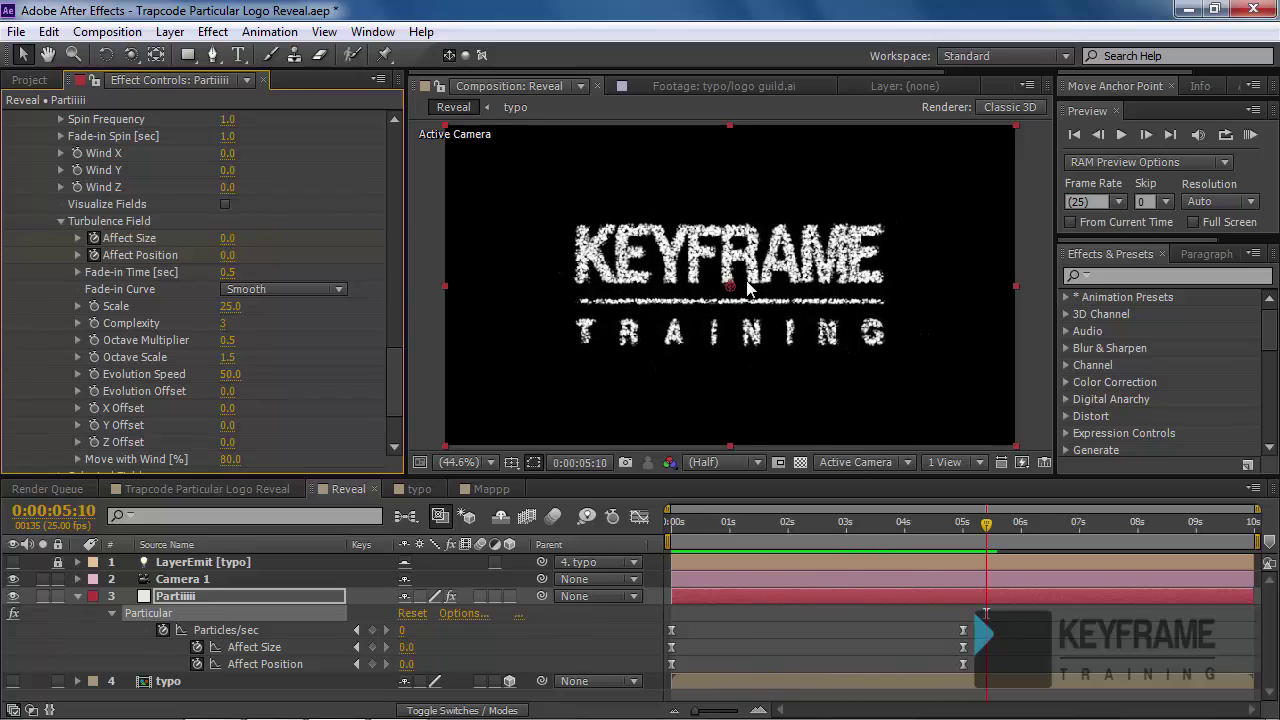
- Duplicate the typo layer, placing the copy directly above Partiiiii with its start at about 0:00:04:16
mouse_move(980, 528)
mouse_down()
mouse_move(674, 517)
mouse_move(964, 522)
mouse_up()
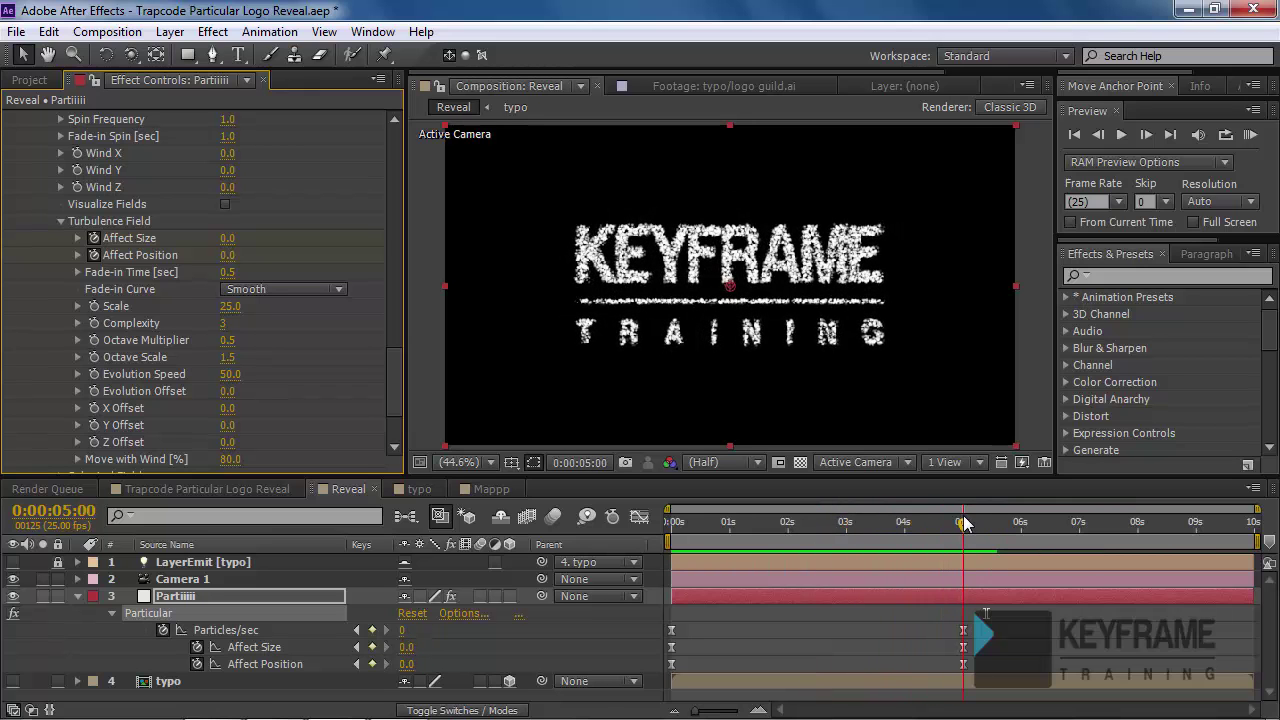
click(180, 682)
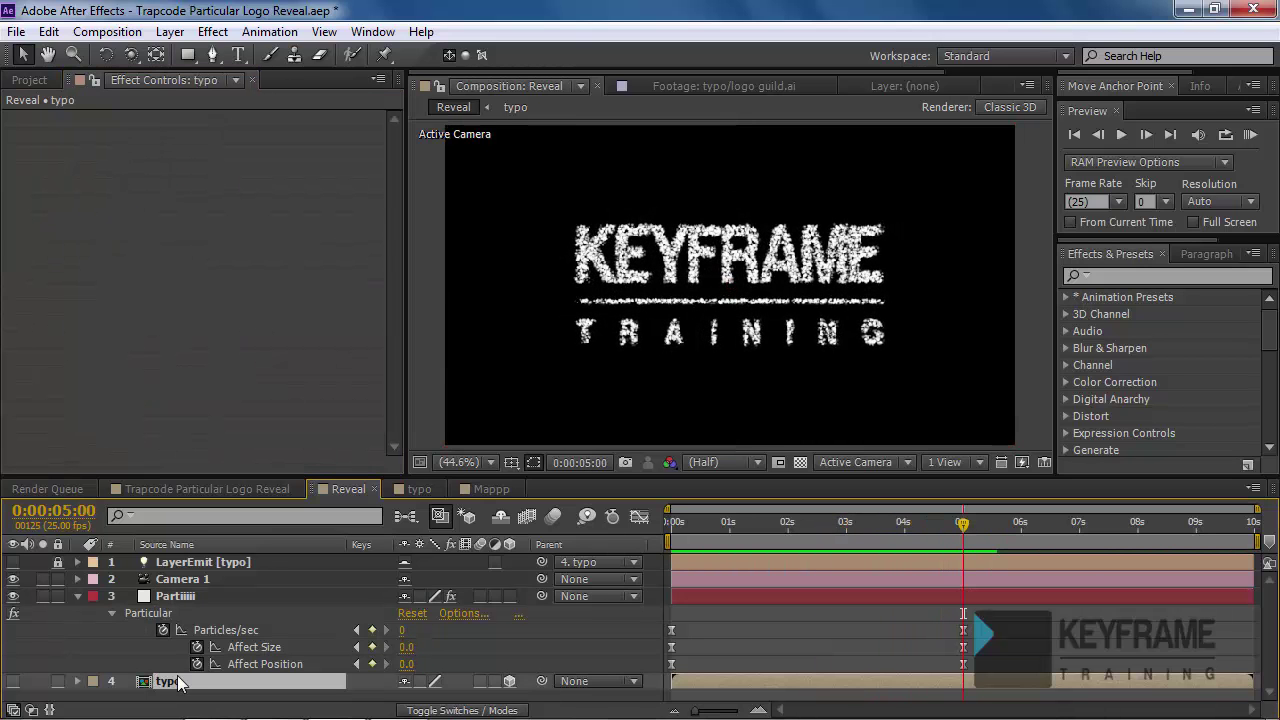
click(48, 31)
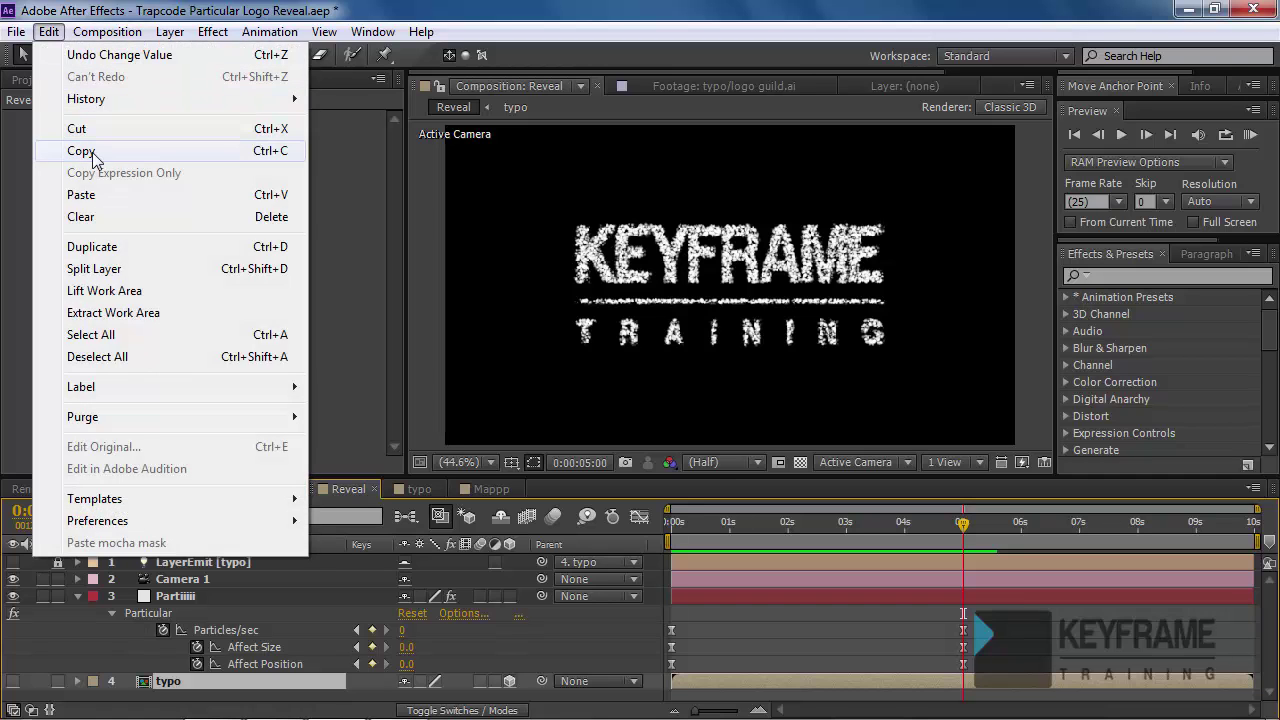
click(105, 250)
drag(170, 686, 177, 594)
drag(707, 597, 965, 626)
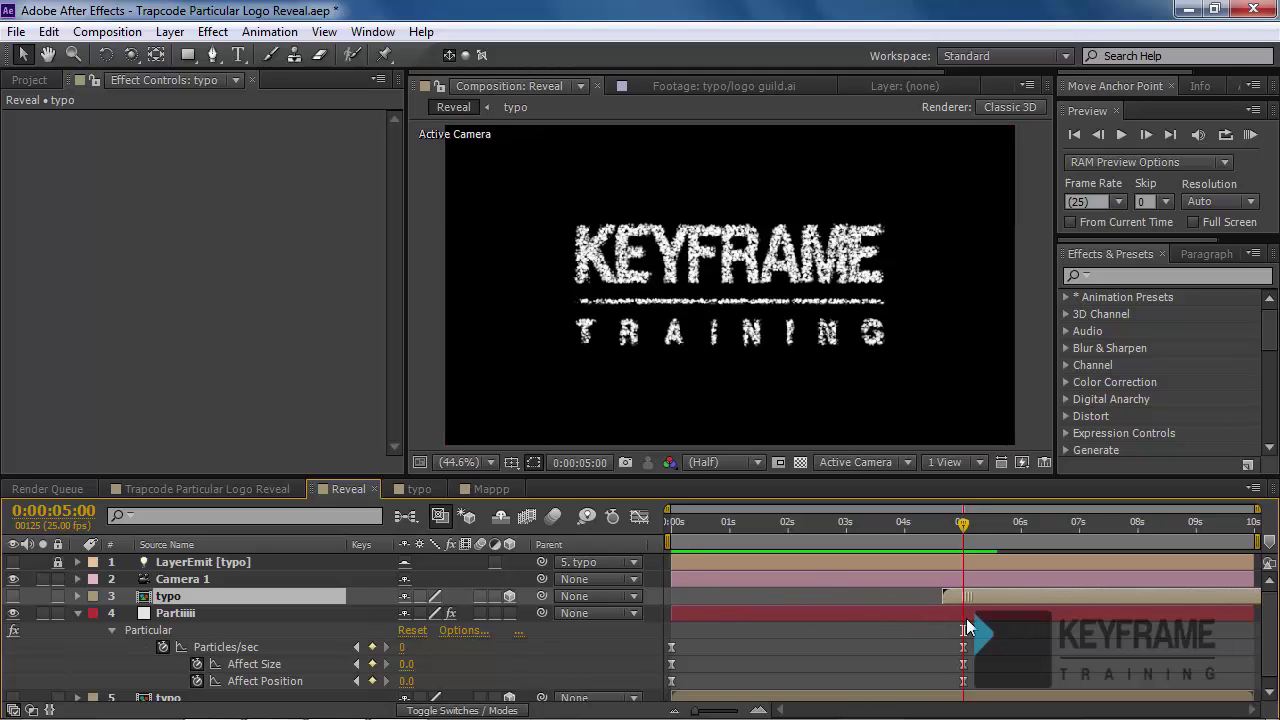
drag(963, 532, 942, 525)
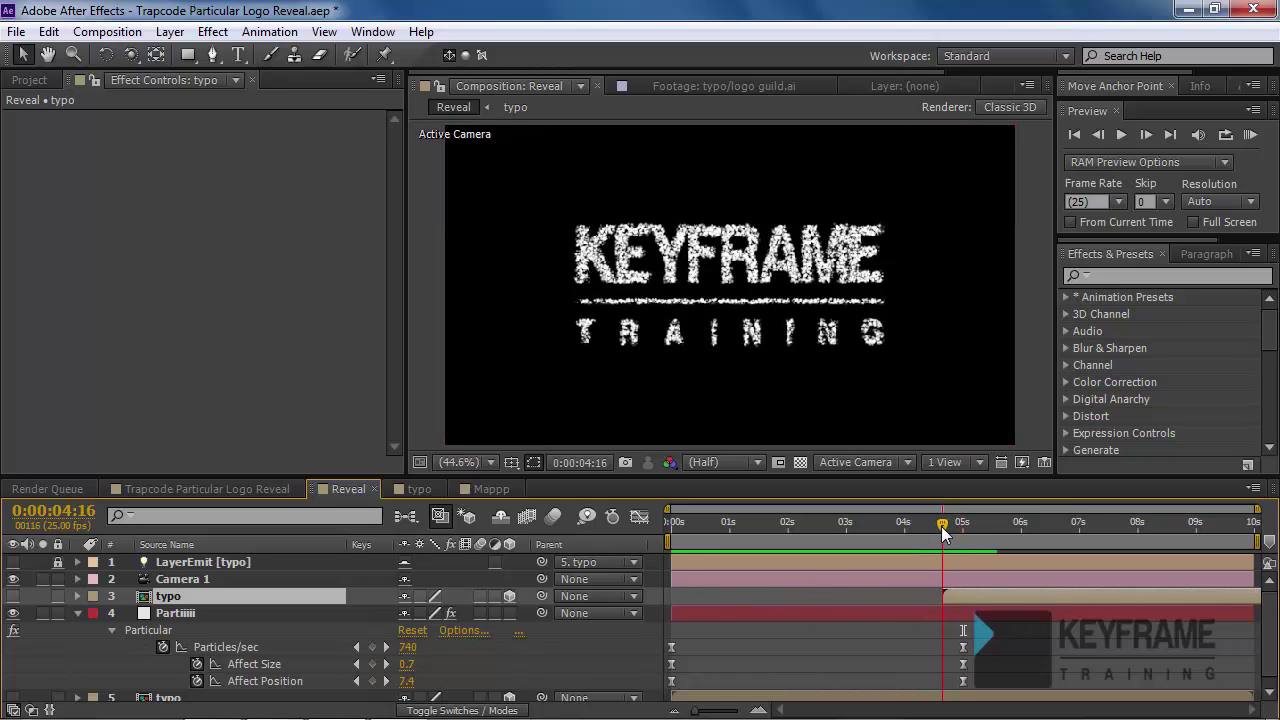
- Make the typo copy visible and keyframe its Opacity at 0% at 0:00:04:16
click(13, 596)
key(t)
click(128, 613)
click(410, 613)
text(0)
key(Return)
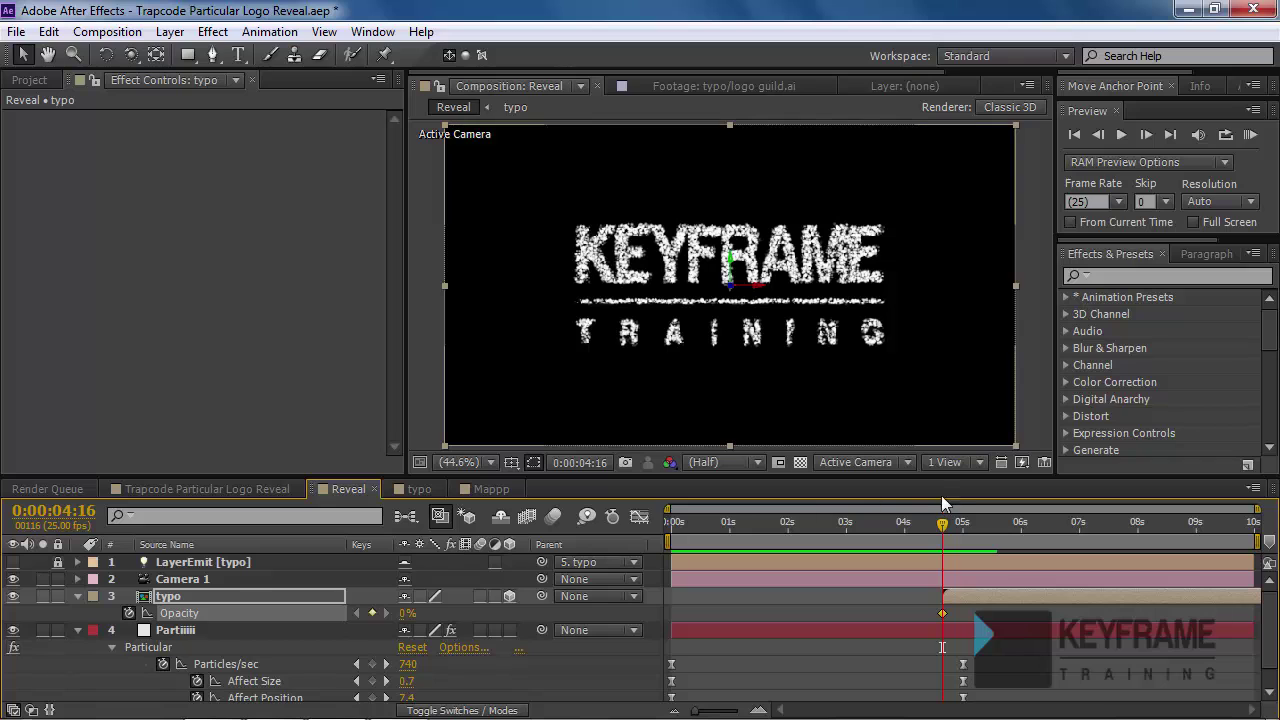
- Slide the typo copy slightly earlier and keyframe its Opacity at 100% at 0:00:05:00
drag(943, 524, 962, 524)
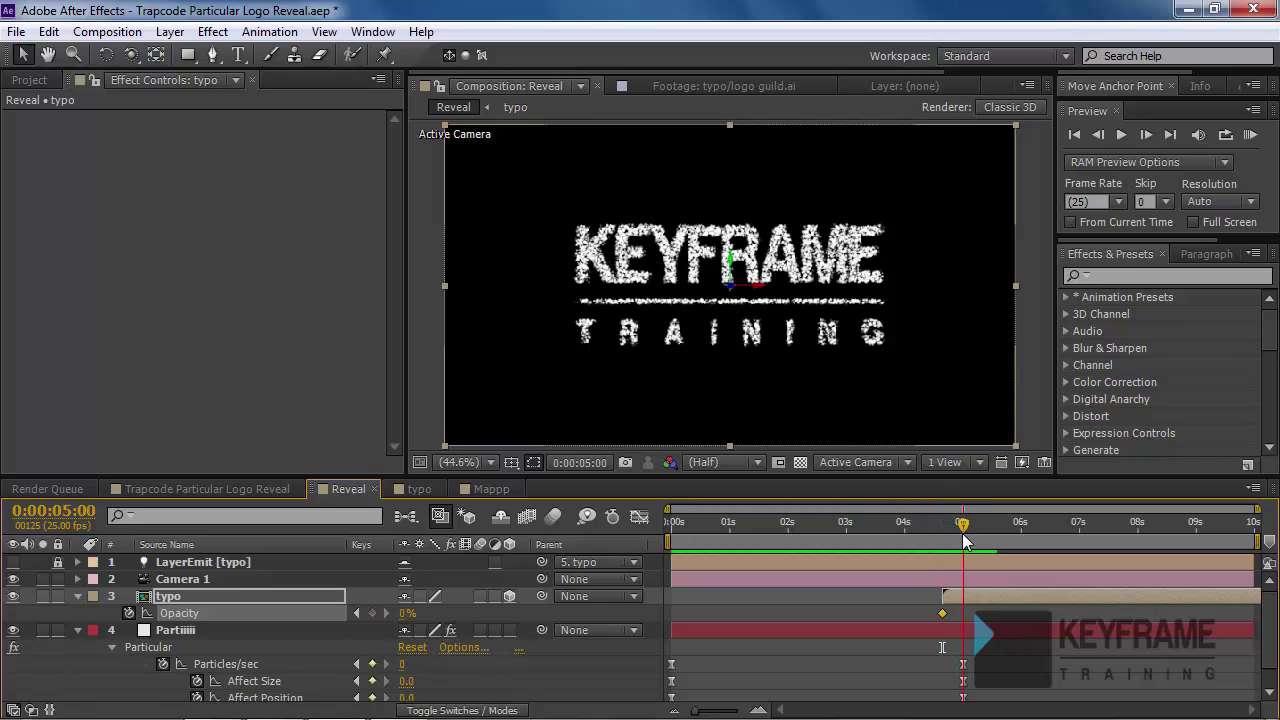
drag(982, 600, 976, 600)
drag(405, 613, 500, 615)
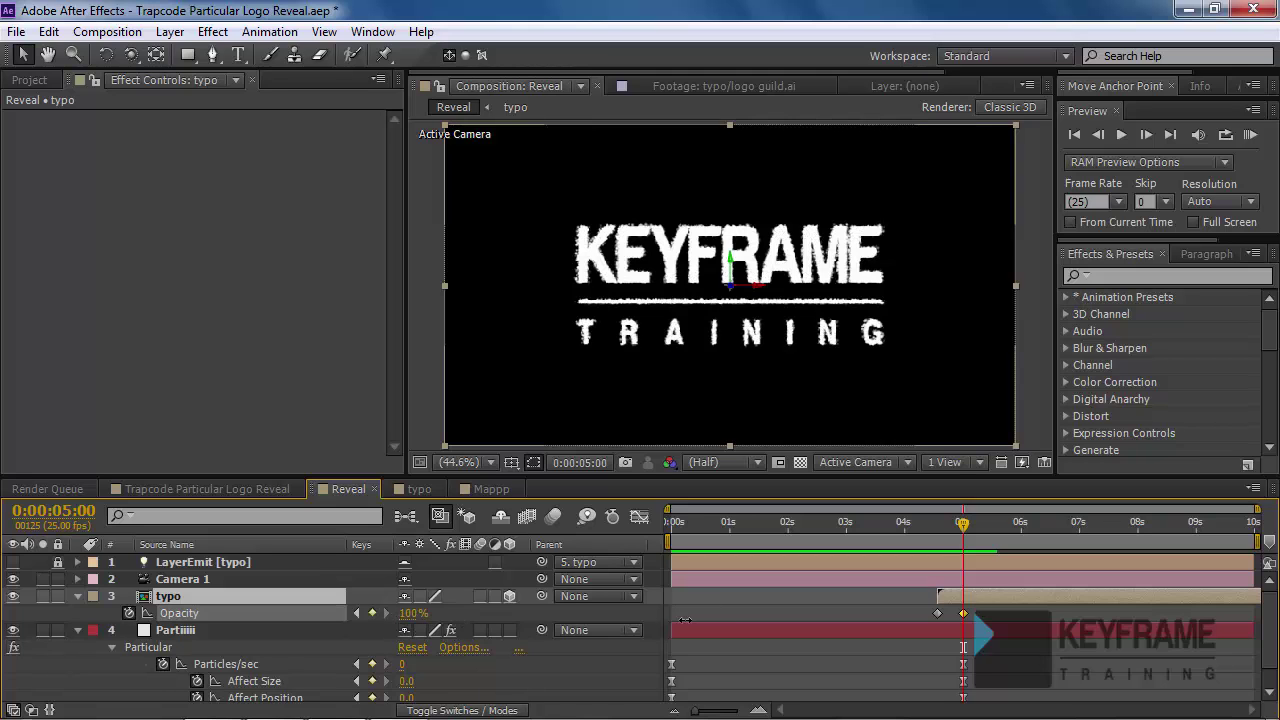
- Fade Partiiiii's Opacity from 100% at 0:00:05:00 to 0% at 0:00:05:10, and trim the layer's end to the fade
click(984, 632)
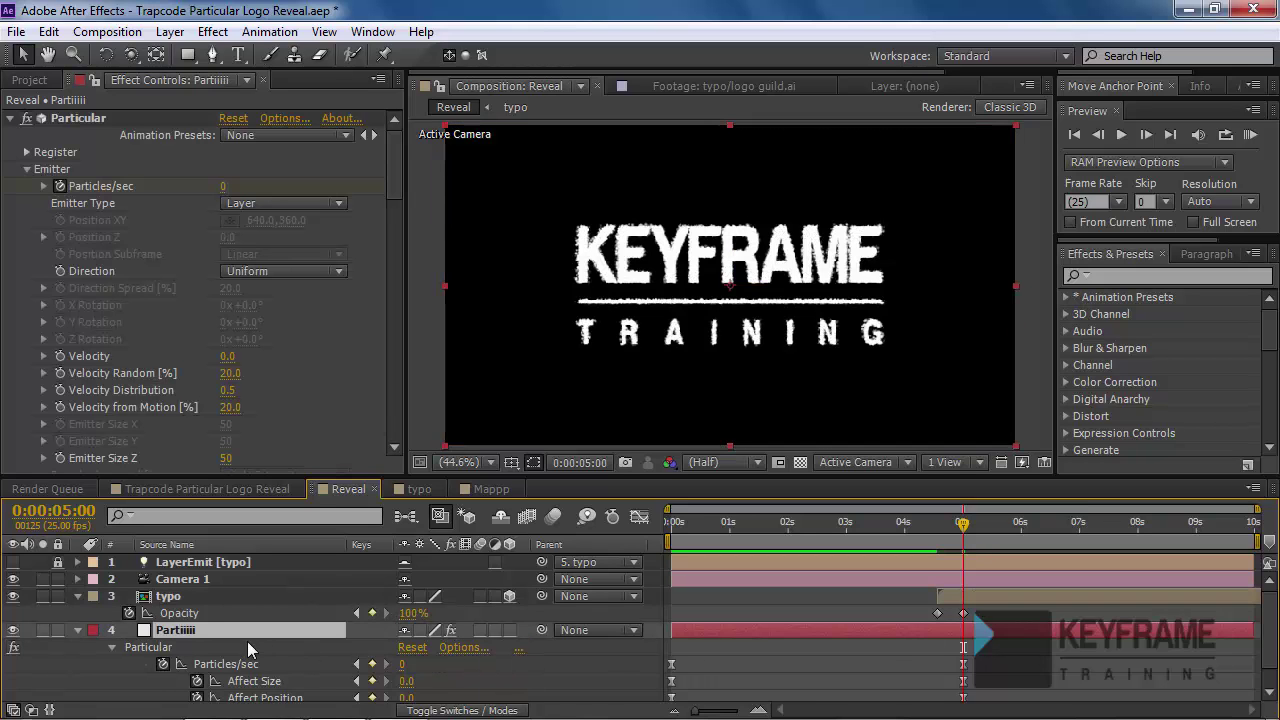
key(t)
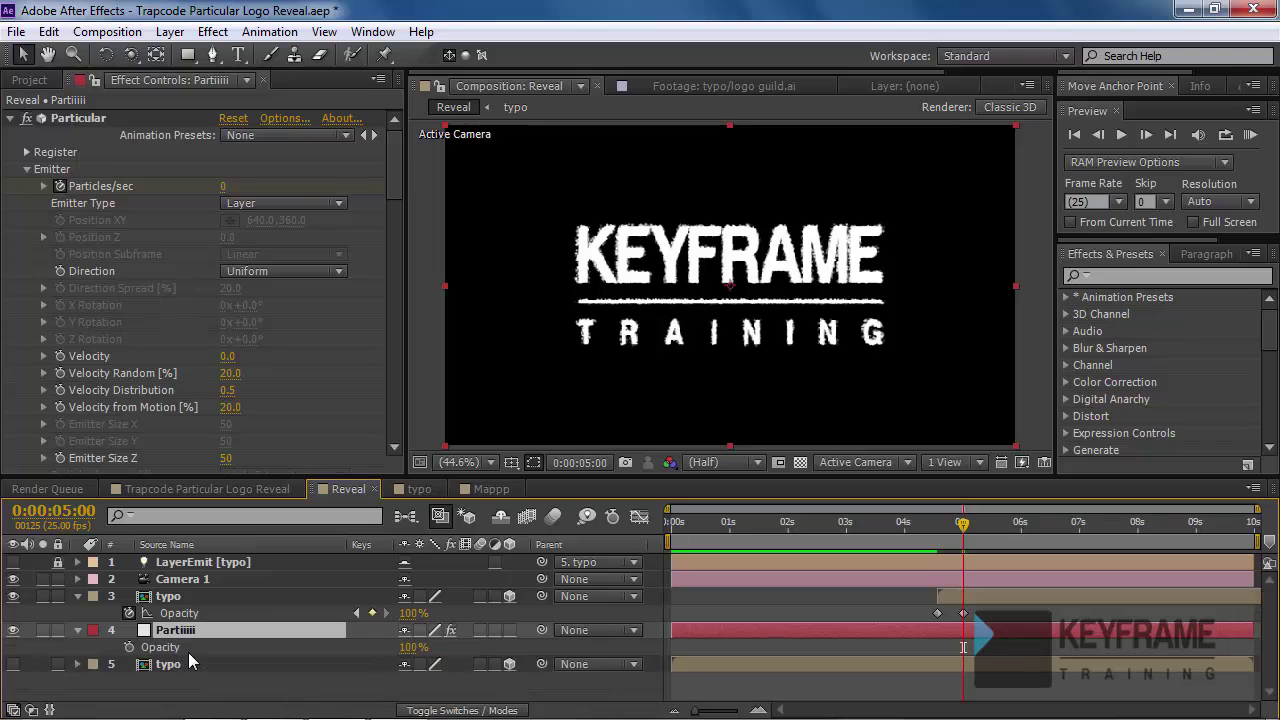
click(129, 647)
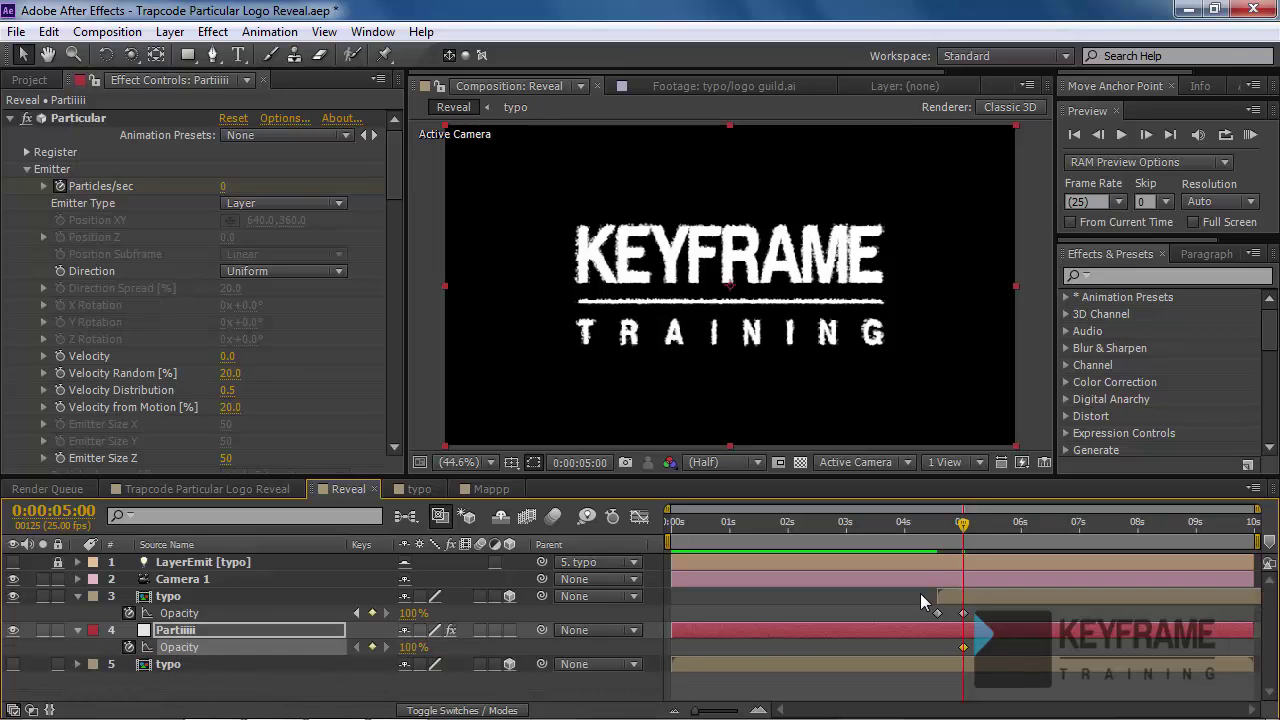
drag(960, 537, 985, 541)
click(412, 647)
text(0)
key(Return)
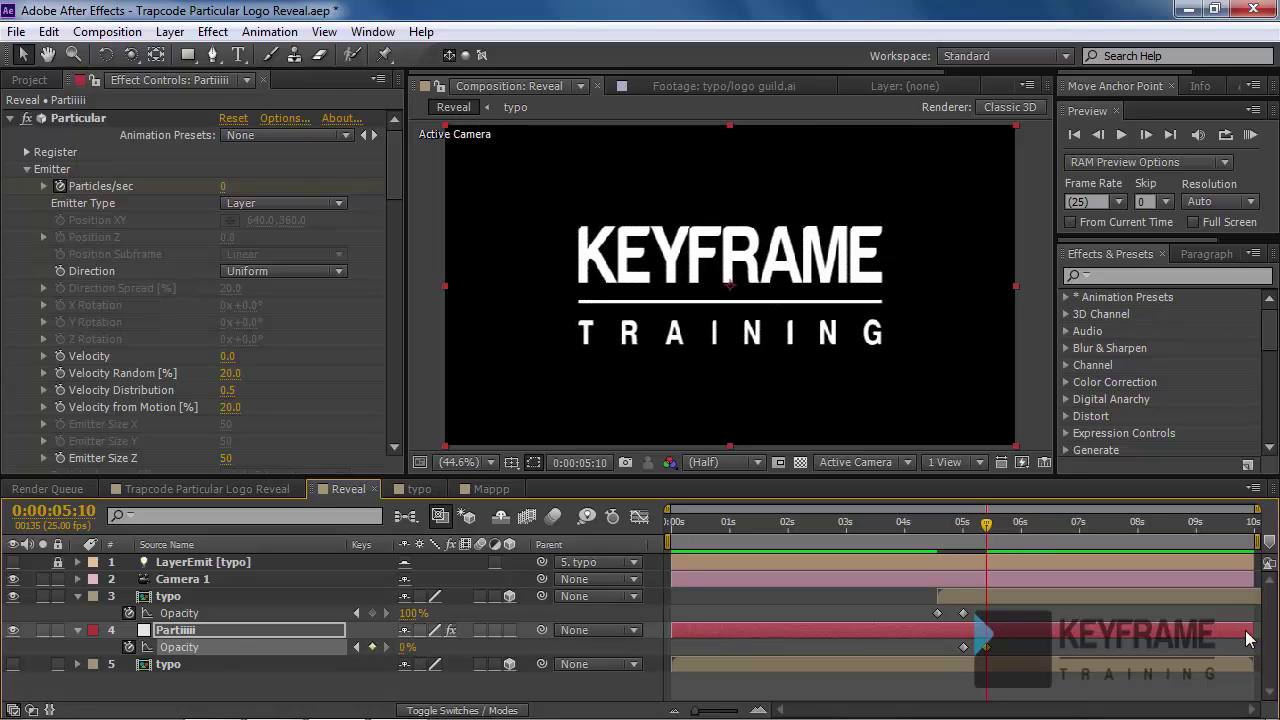
drag(1252, 640, 1014, 640)
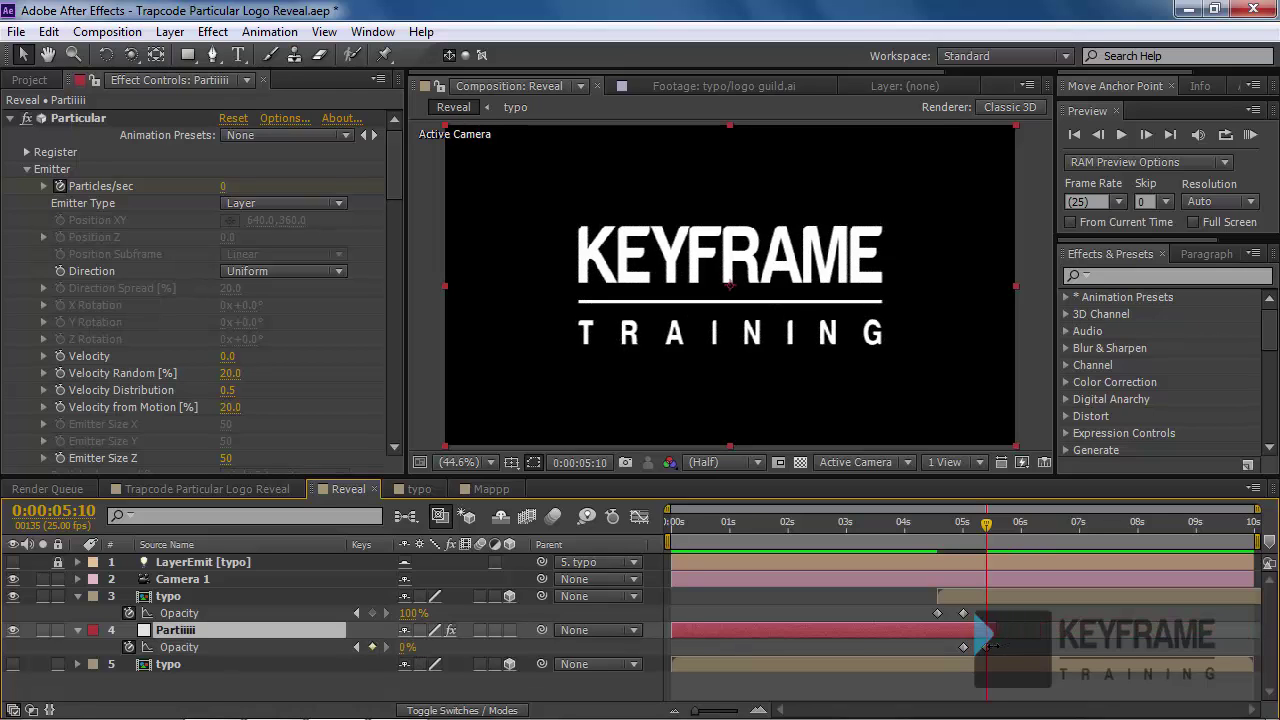
- Review the crossfade from particles to solid logo with a RAM preview, and scrub back to 0:00:01:24
drag(996, 538, 924, 532)
click(1249, 134)
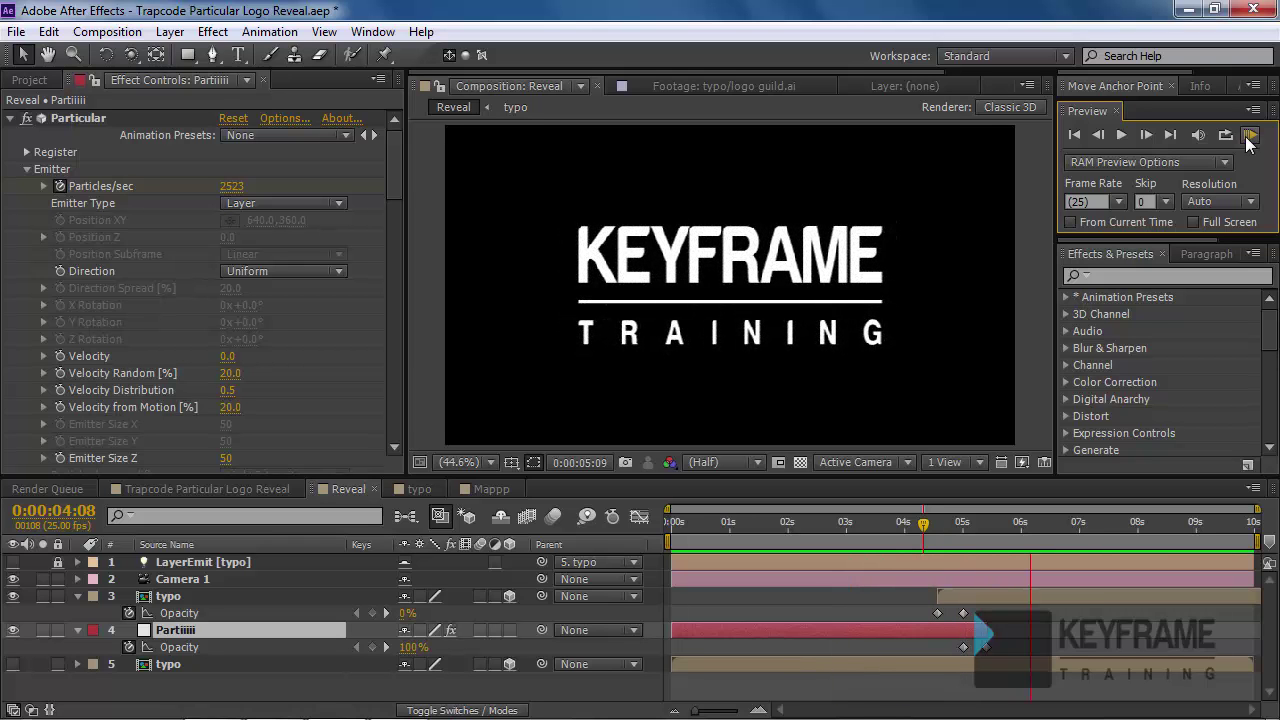
click(1248, 136)
drag(883, 522, 786, 528)
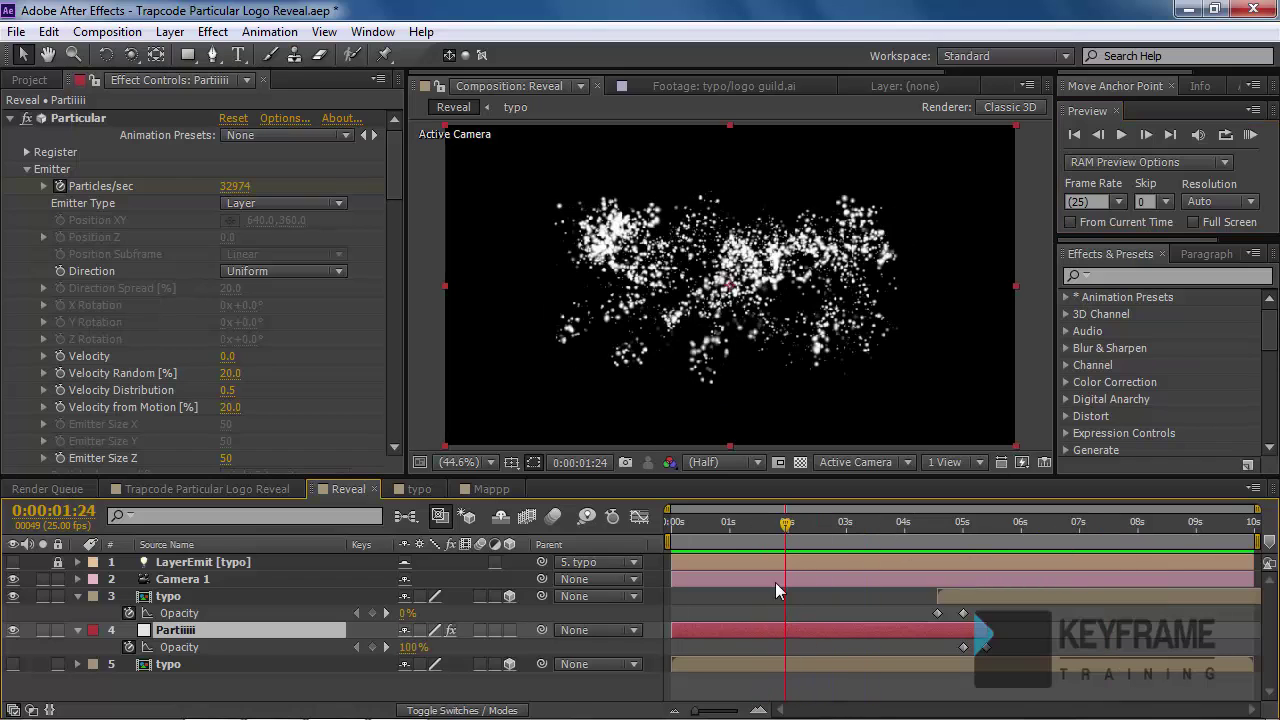
- Apply a Glow effect to the Partiiiii layer and set its Glow Colors to A & B Colors
click(211, 31)
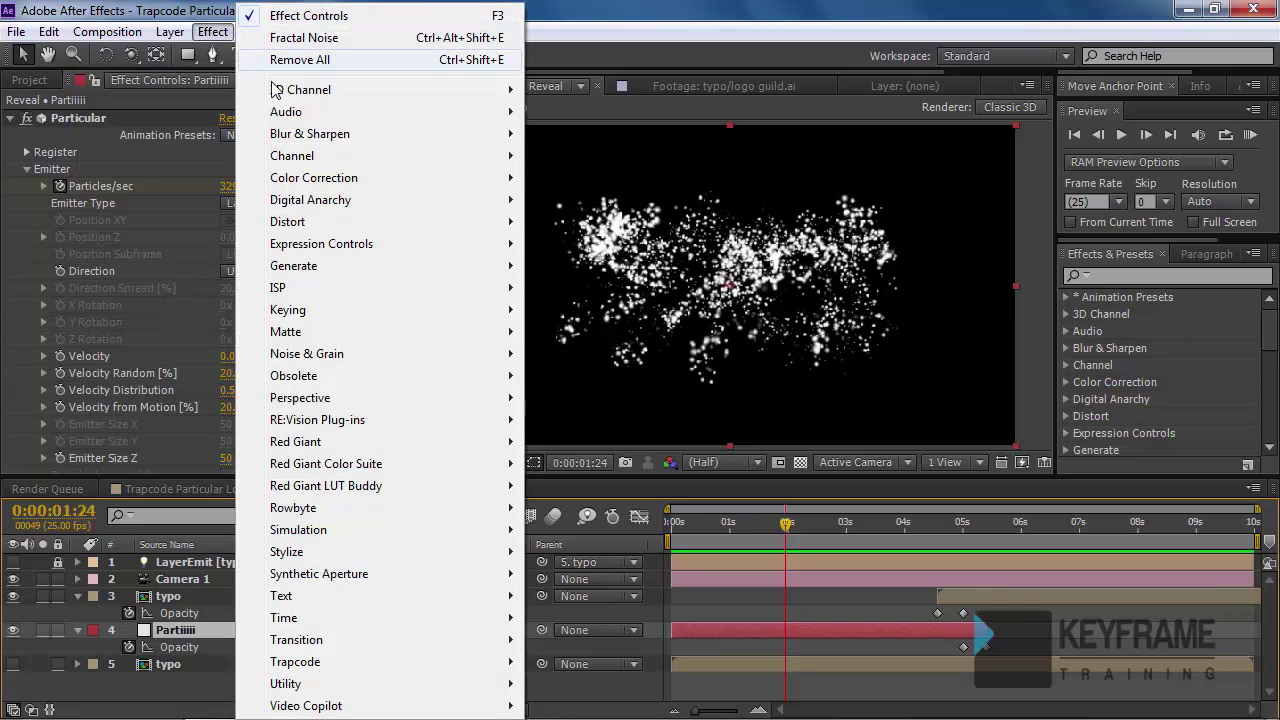
mouse_move(333, 559)
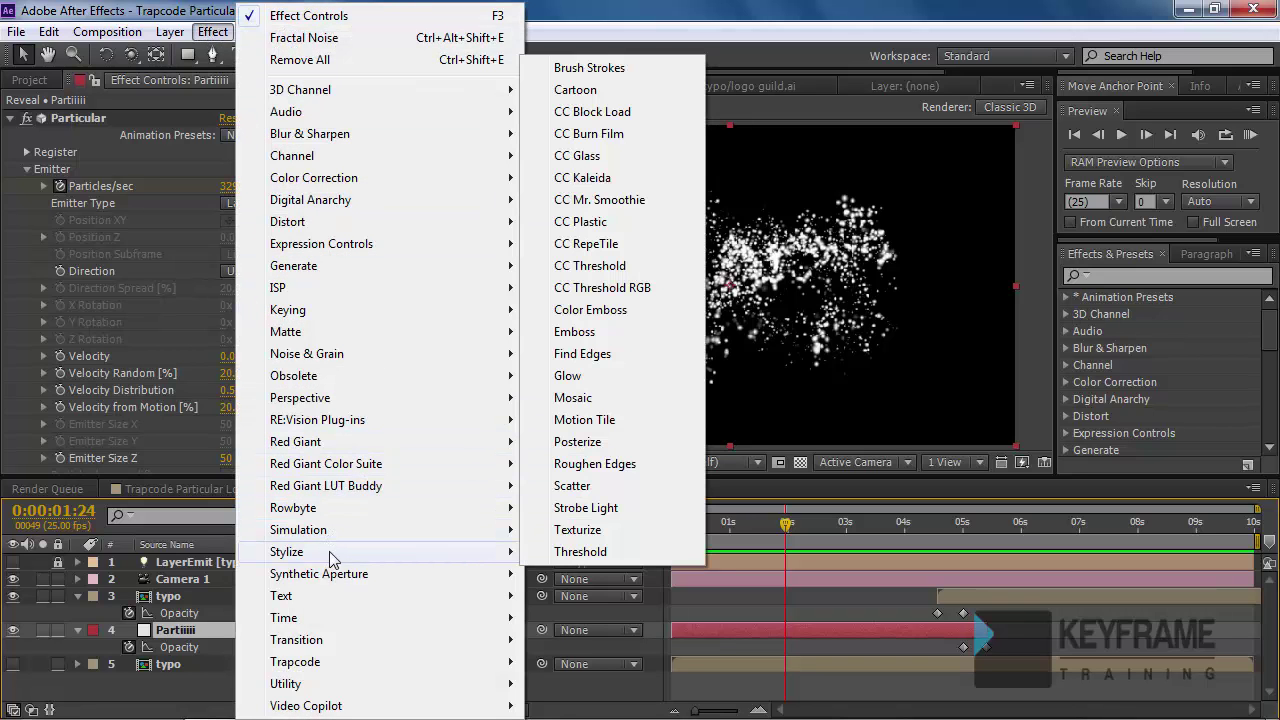
click(599, 376)
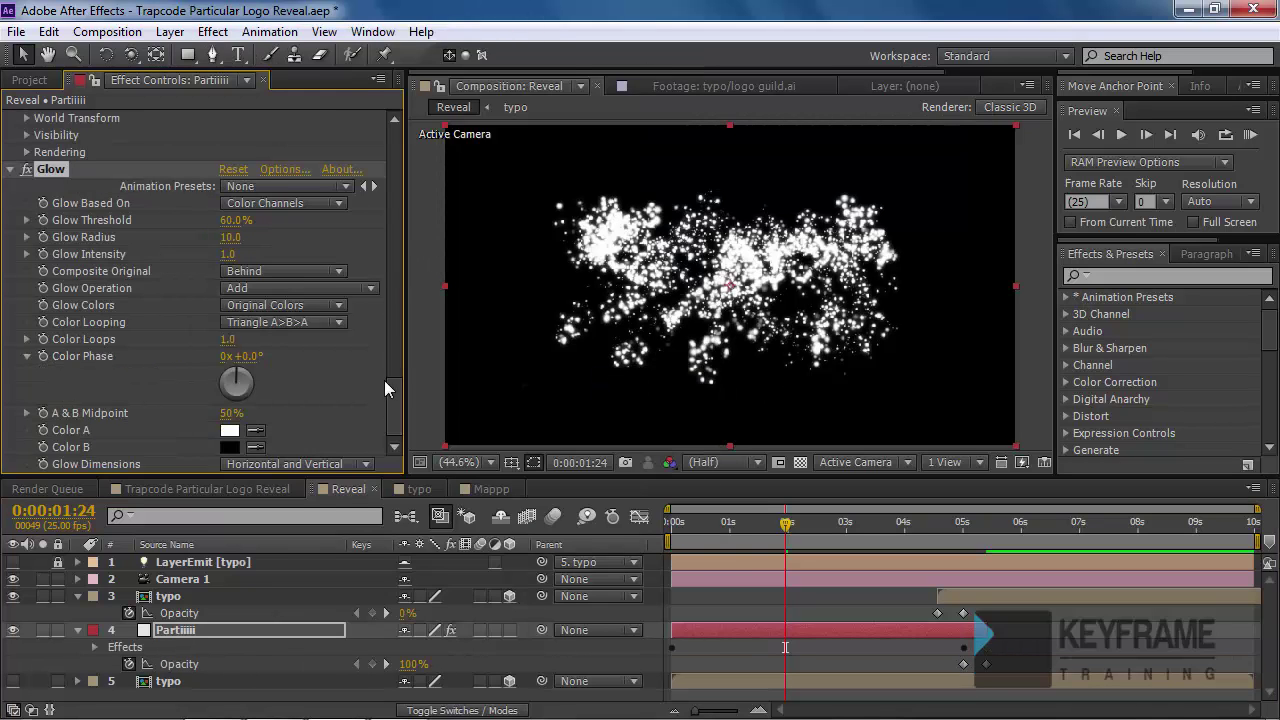
click(252, 306)
click(262, 352)
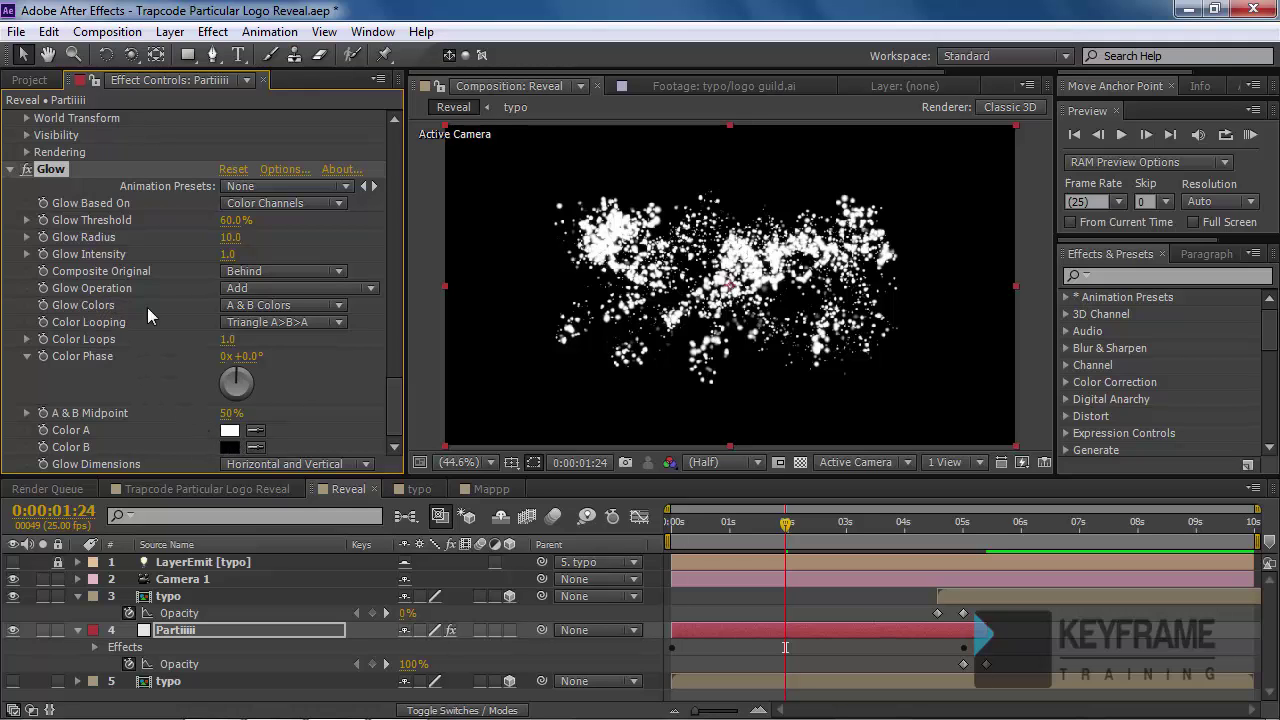
- Set the Partiiiii Glow's Color A to bright yellow and Color B to orange-red
click(230, 430)
drag(798, 464, 802, 478)
click(753, 266)
click(964, 269)
click(232, 447)
click(801, 509)
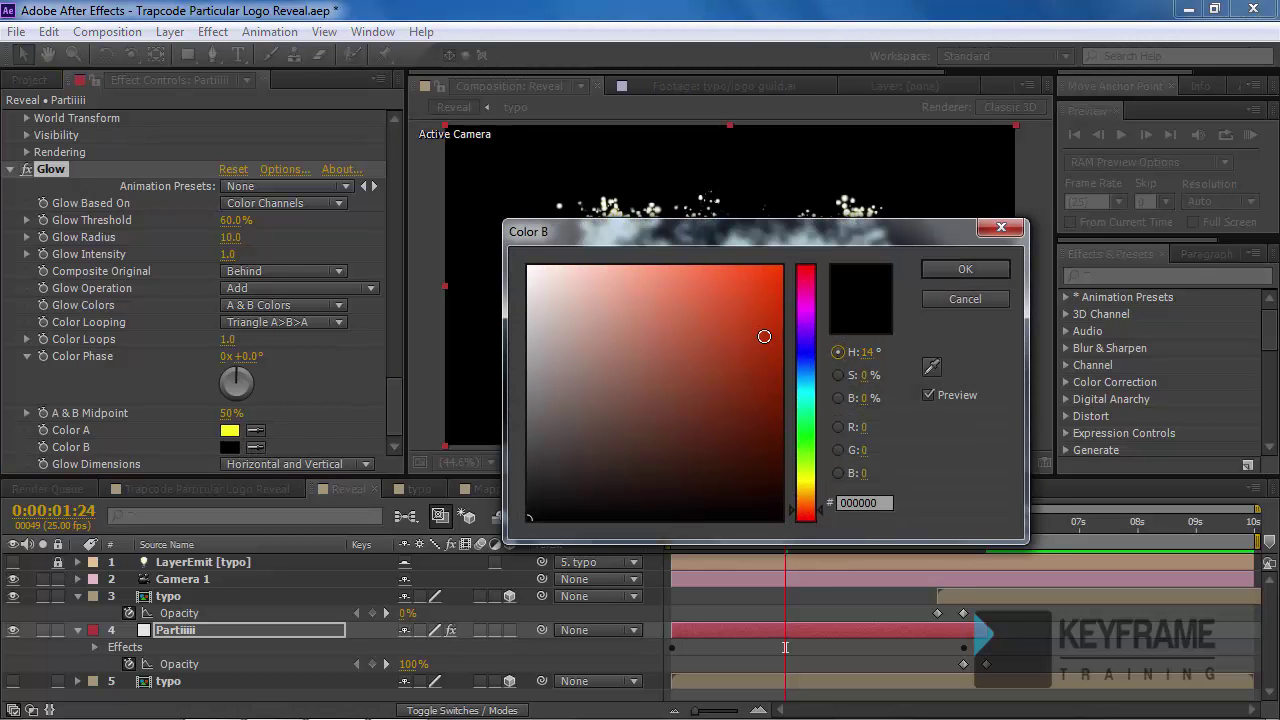
click(764, 336)
click(965, 269)
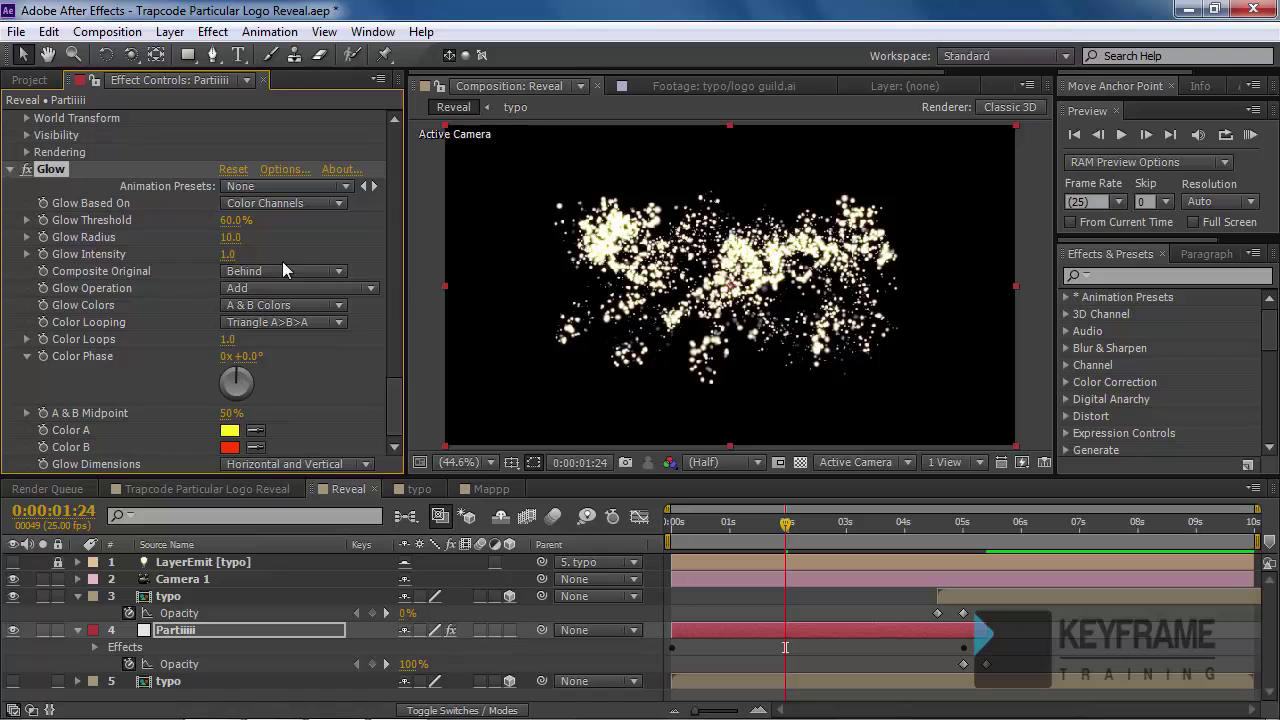
- Set the Glow Intensity to 2.1, Glow Radius to 35.0 and Glow Threshold to 48.2%, and scrub to 0:00:05:21
drag(226, 259, 288, 247)
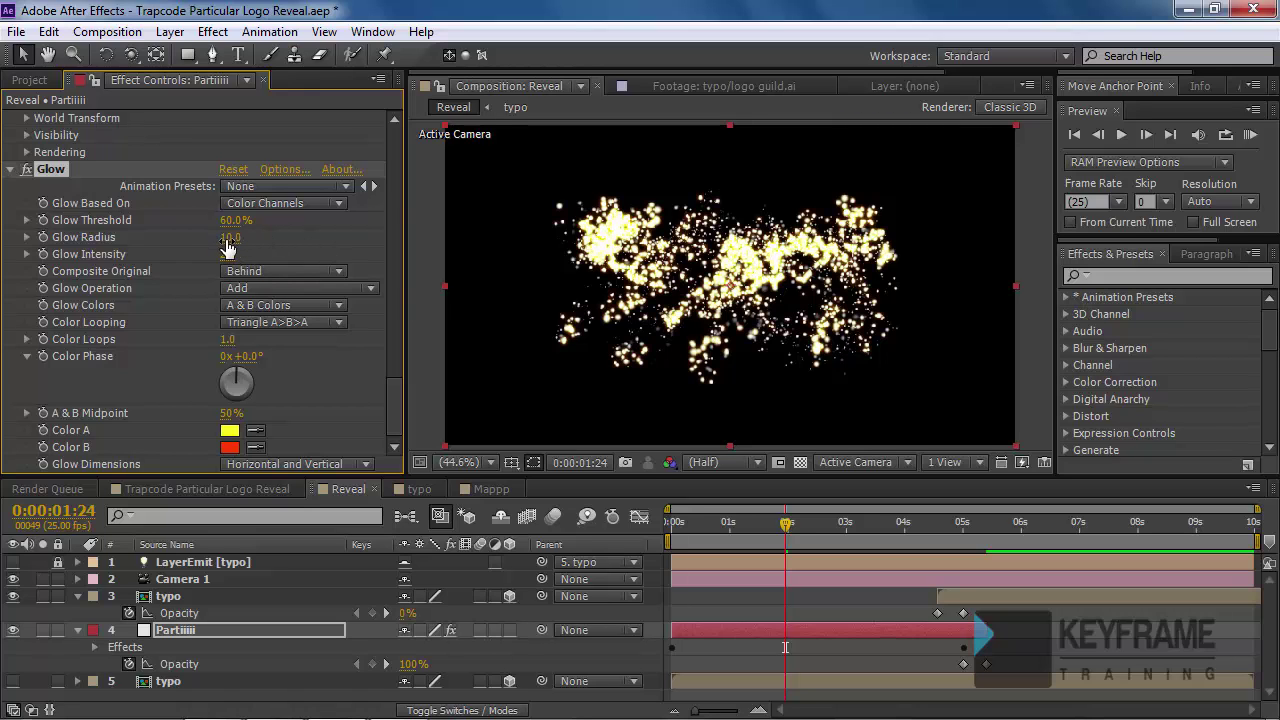
drag(230, 237, 209, 222)
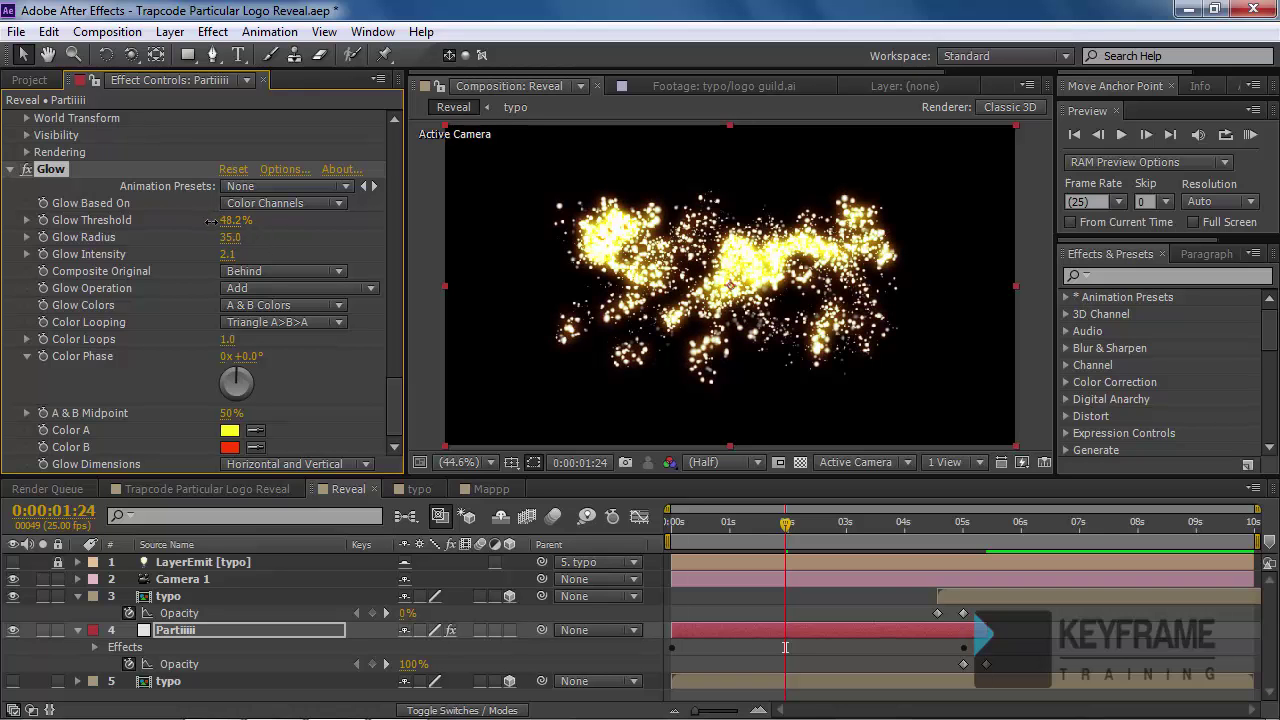
drag(752, 533, 1025, 562)
drag(959, 528, 1009, 541)
- Copy the Glow effect from Partiiiii onto the visible typo layer and scrub through the glowing transition
click(1024, 599)
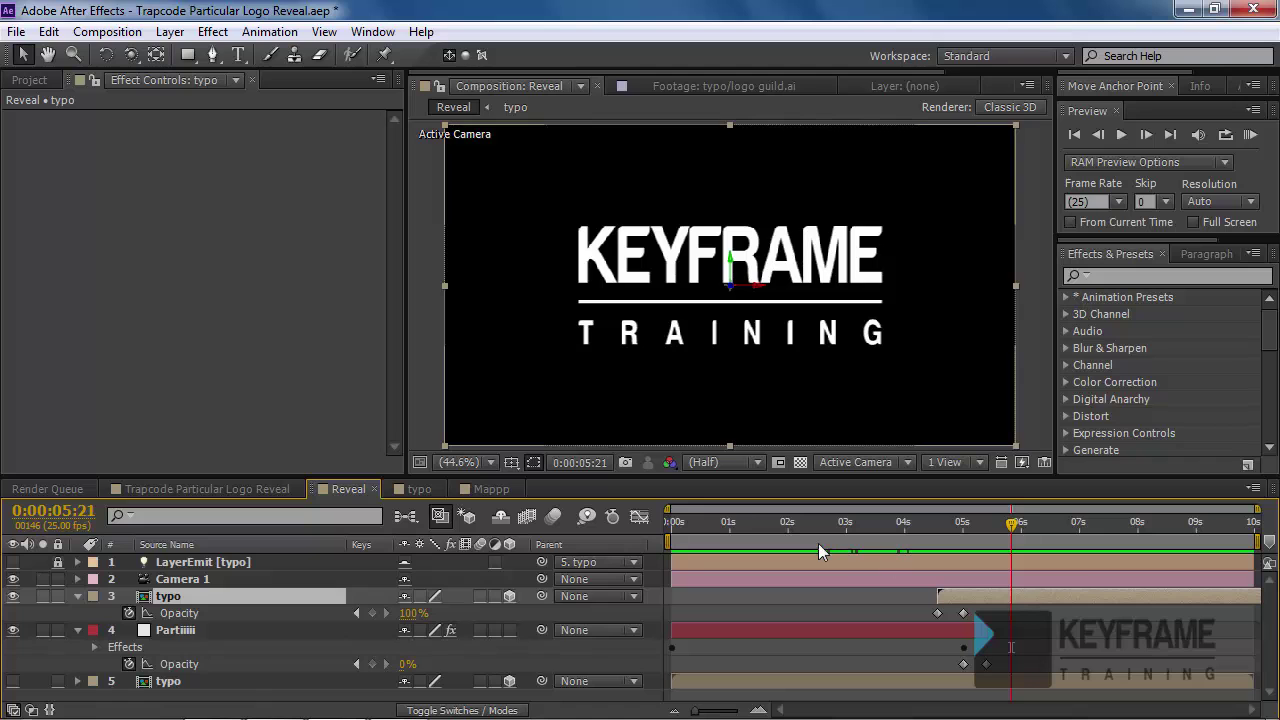
click(866, 634)
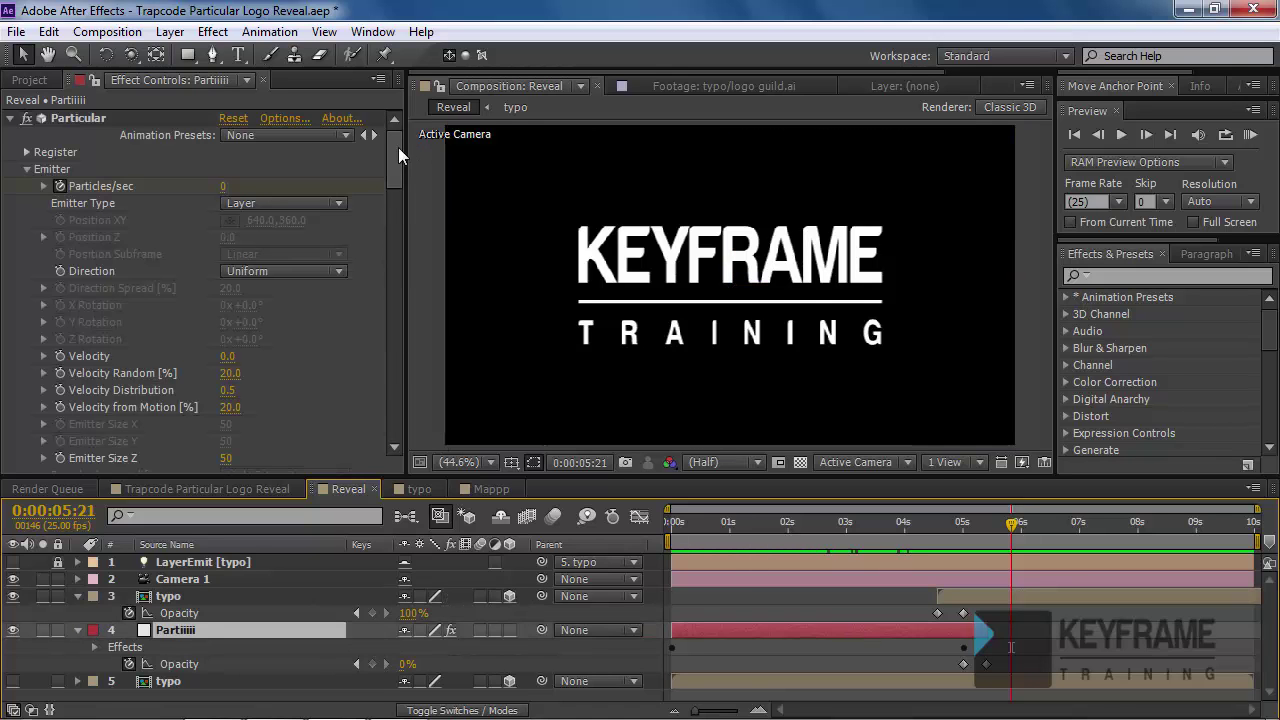
drag(398, 147, 392, 406)
click(45, 170)
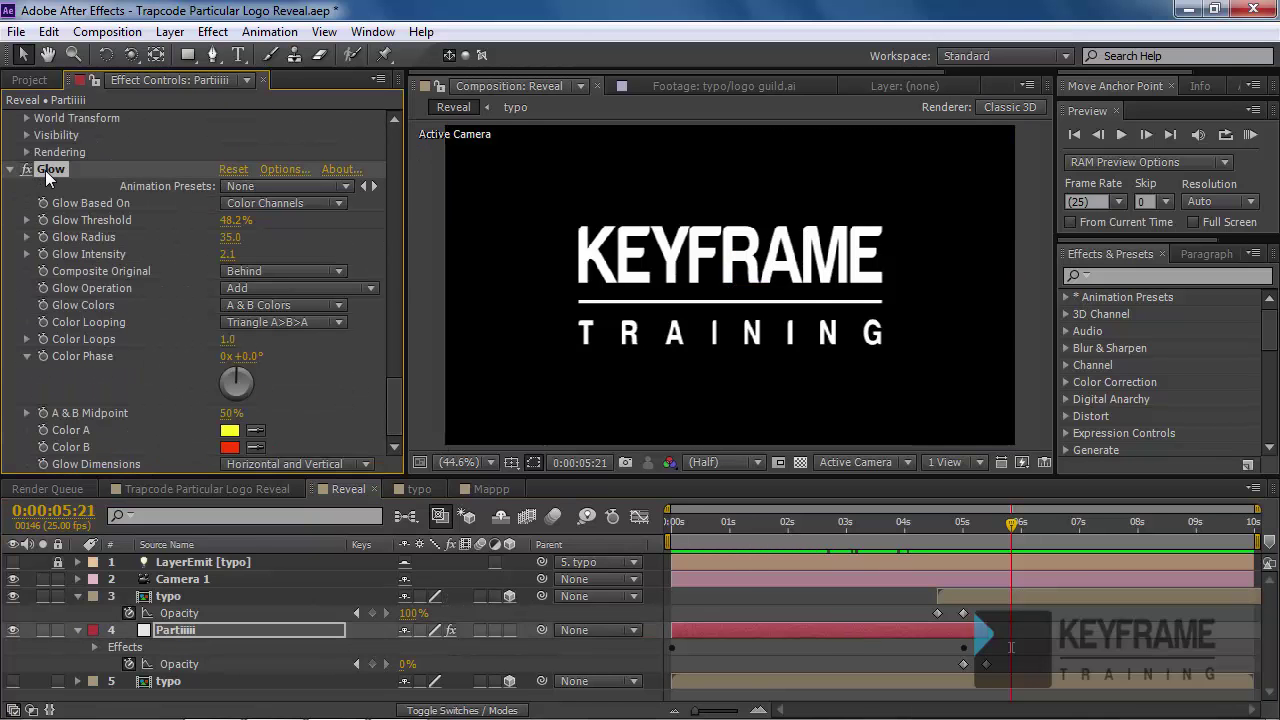
click(966, 601)
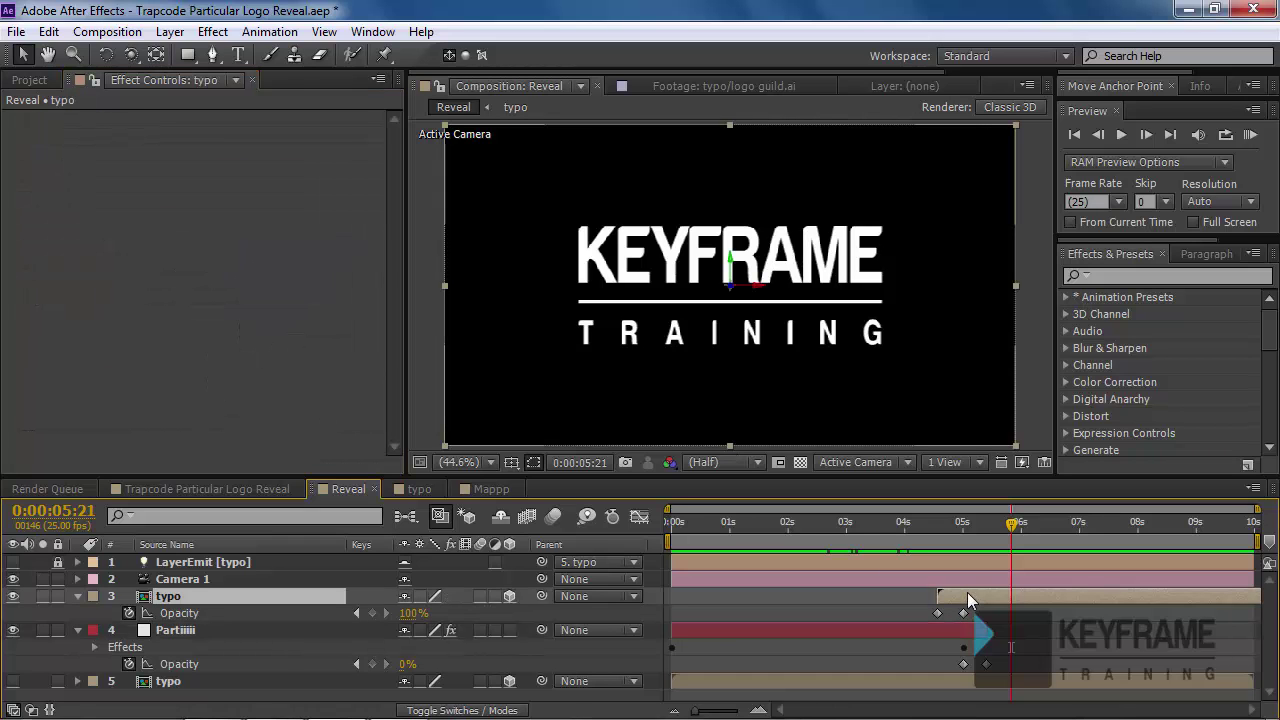
key(ctrl+v)
drag(974, 522, 892, 558)
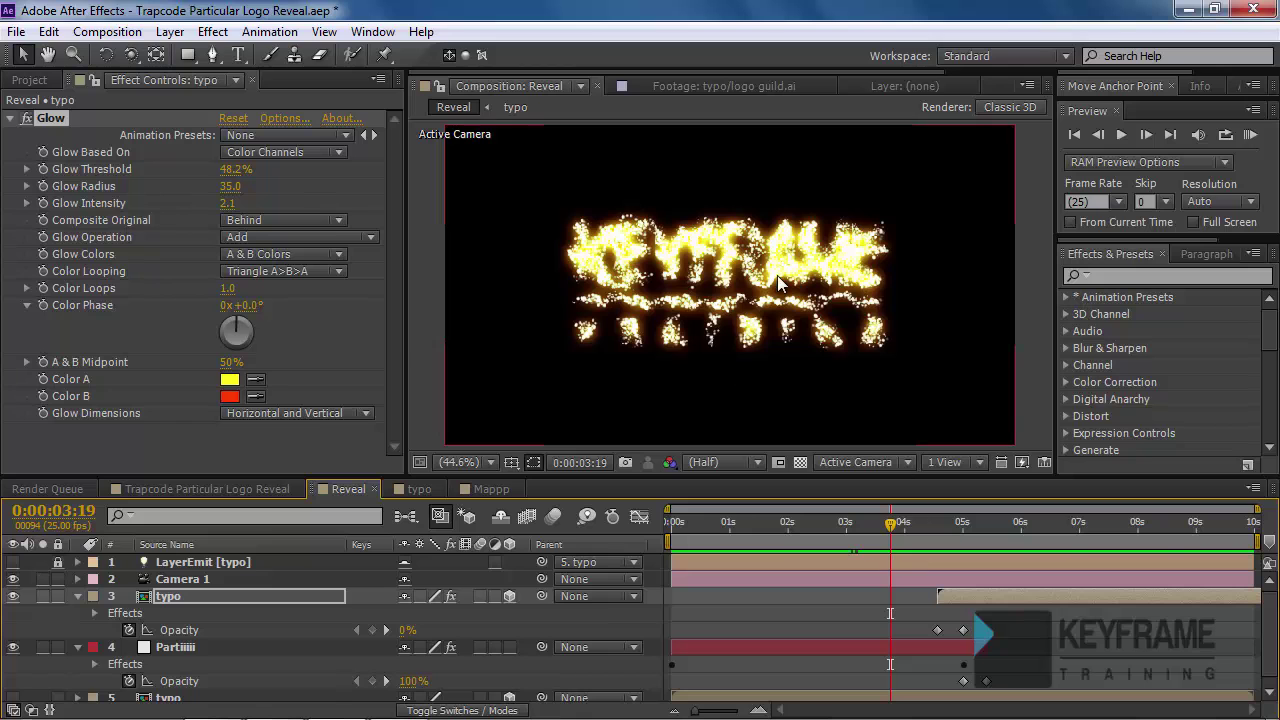
- Return to 0:00:00:00 and show Camera 1 in a 2 Views - Horizontal layout, fully framed in an enlarged Top view
drag(812, 516, 671, 516)
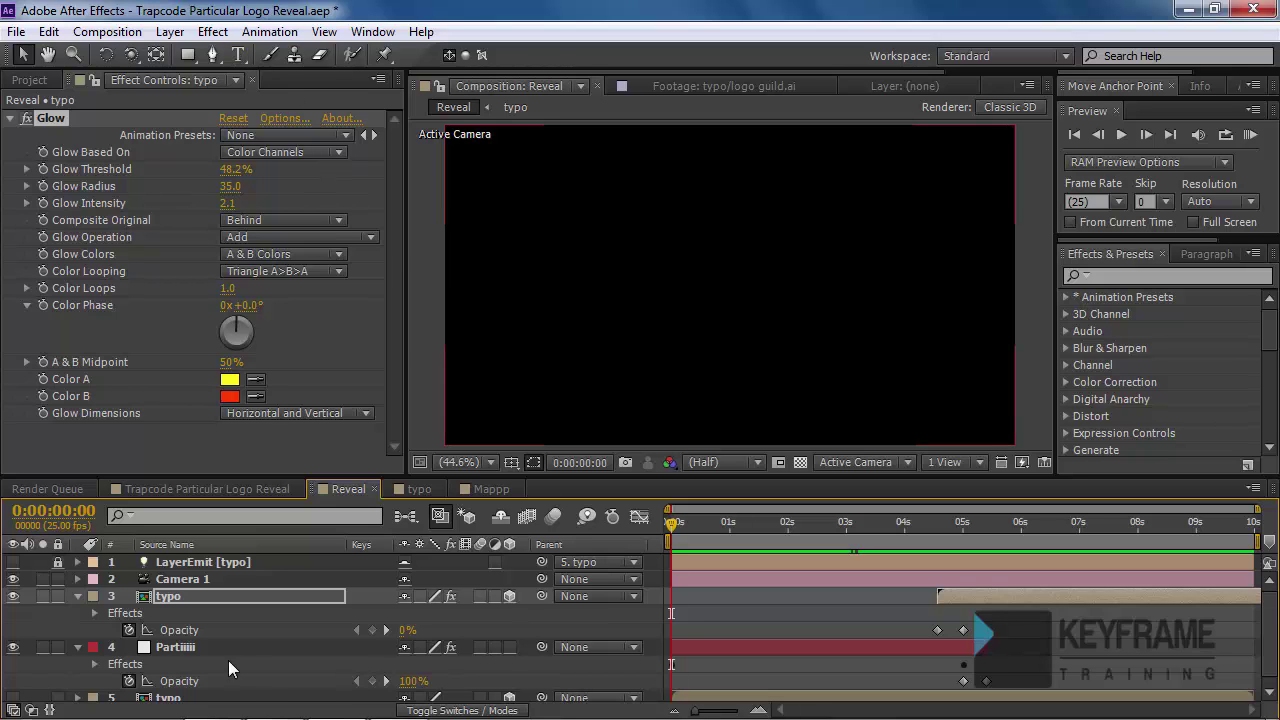
click(168, 582)
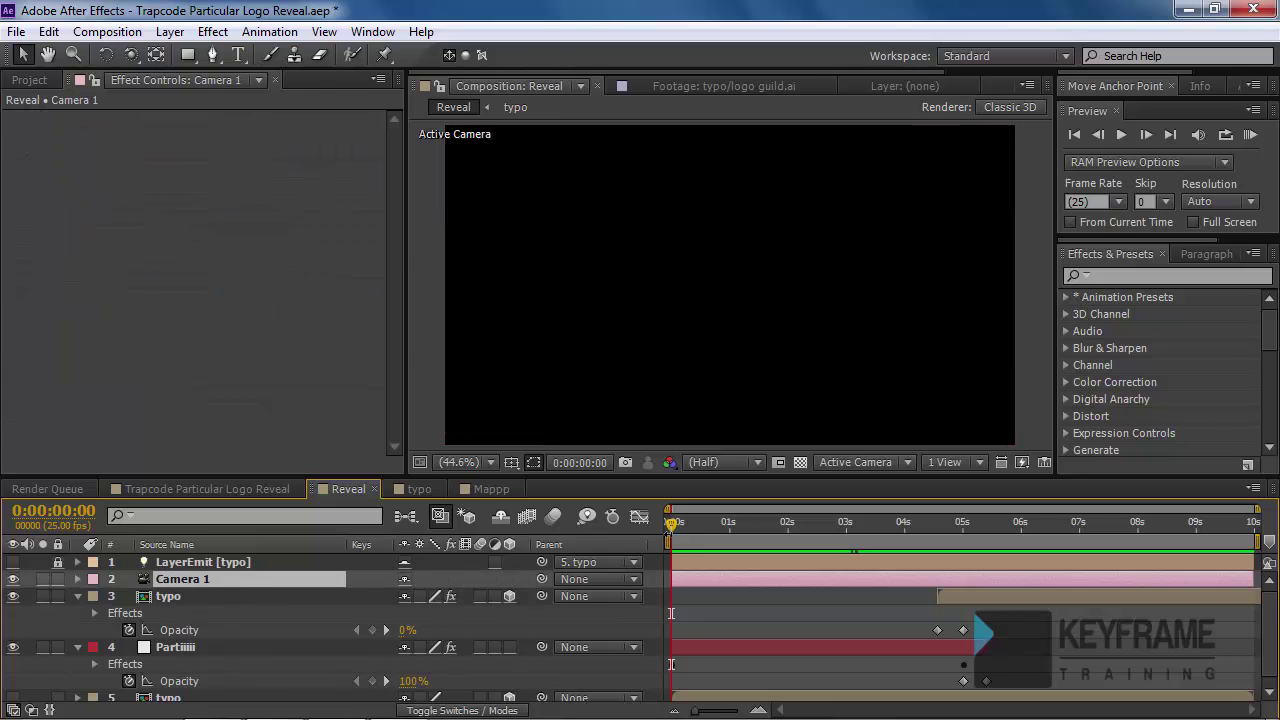
click(943, 462)
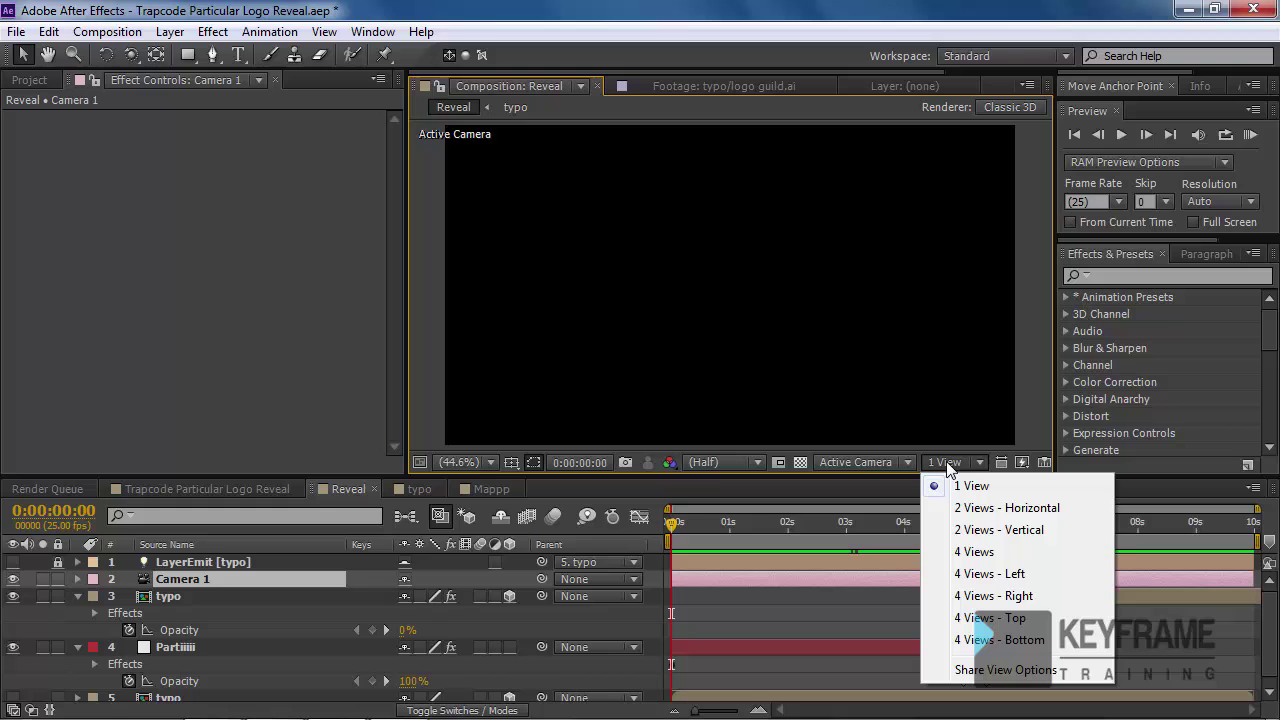
click(968, 510)
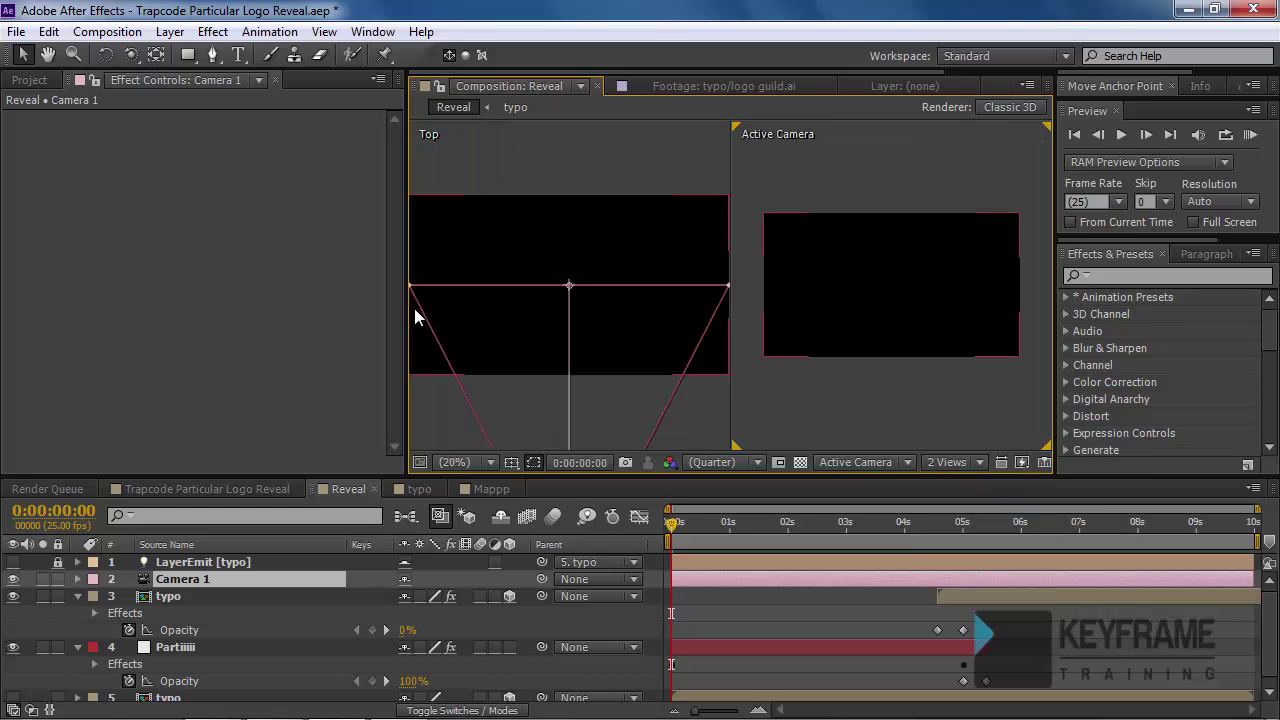
drag(406, 306, 257, 306)
drag(507, 336, 503, 228)
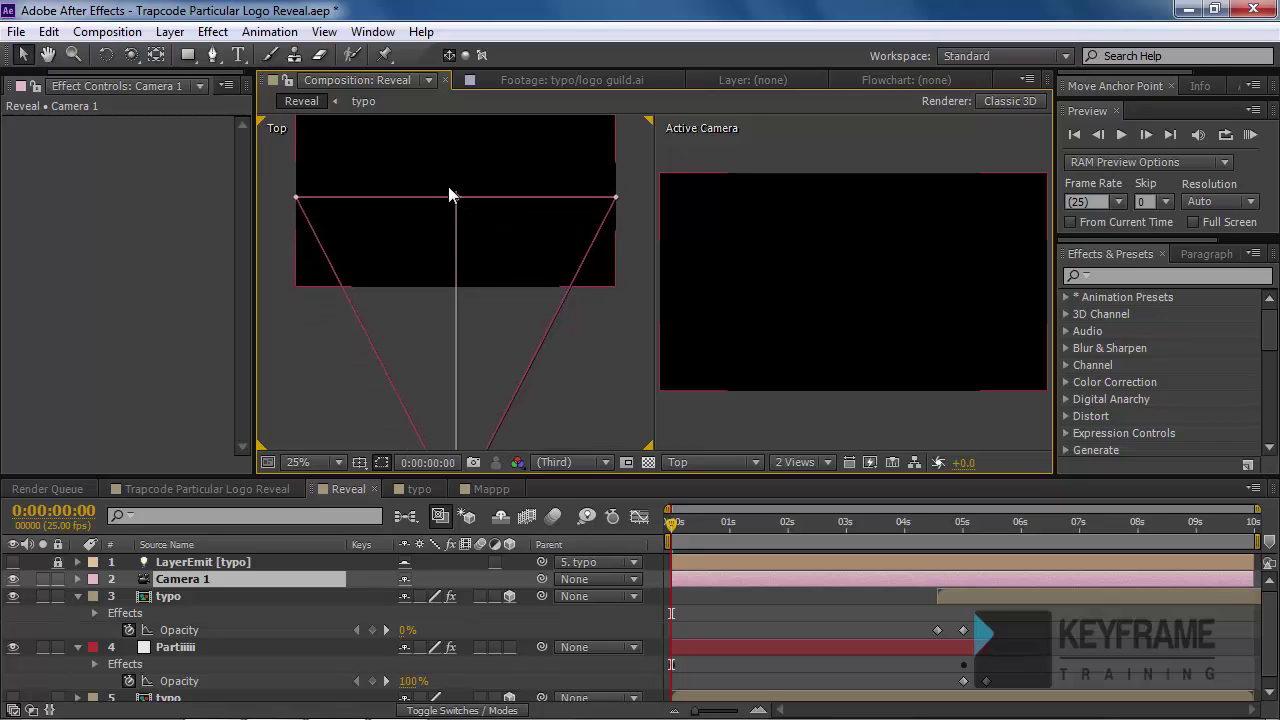
key(comma)
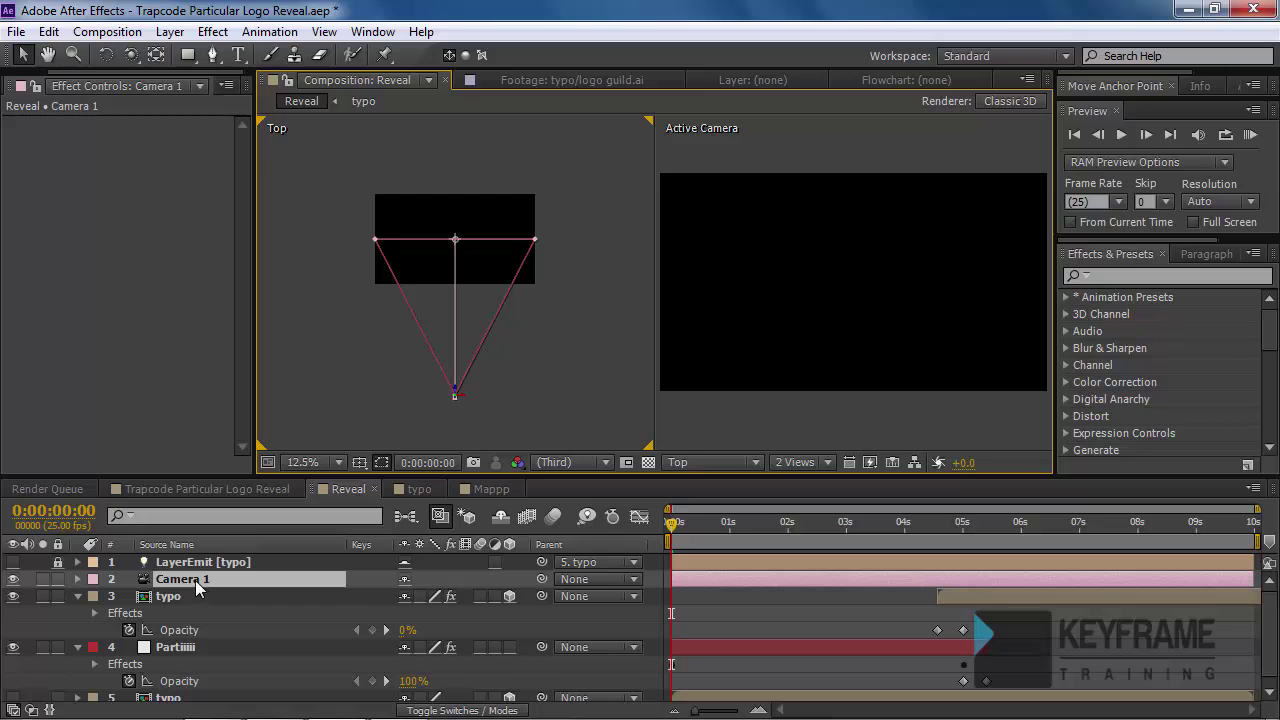
- Keyframe Camera 1's Position at 0:00:00:00 and, with the same value, at 0:00:05:00
key(p)
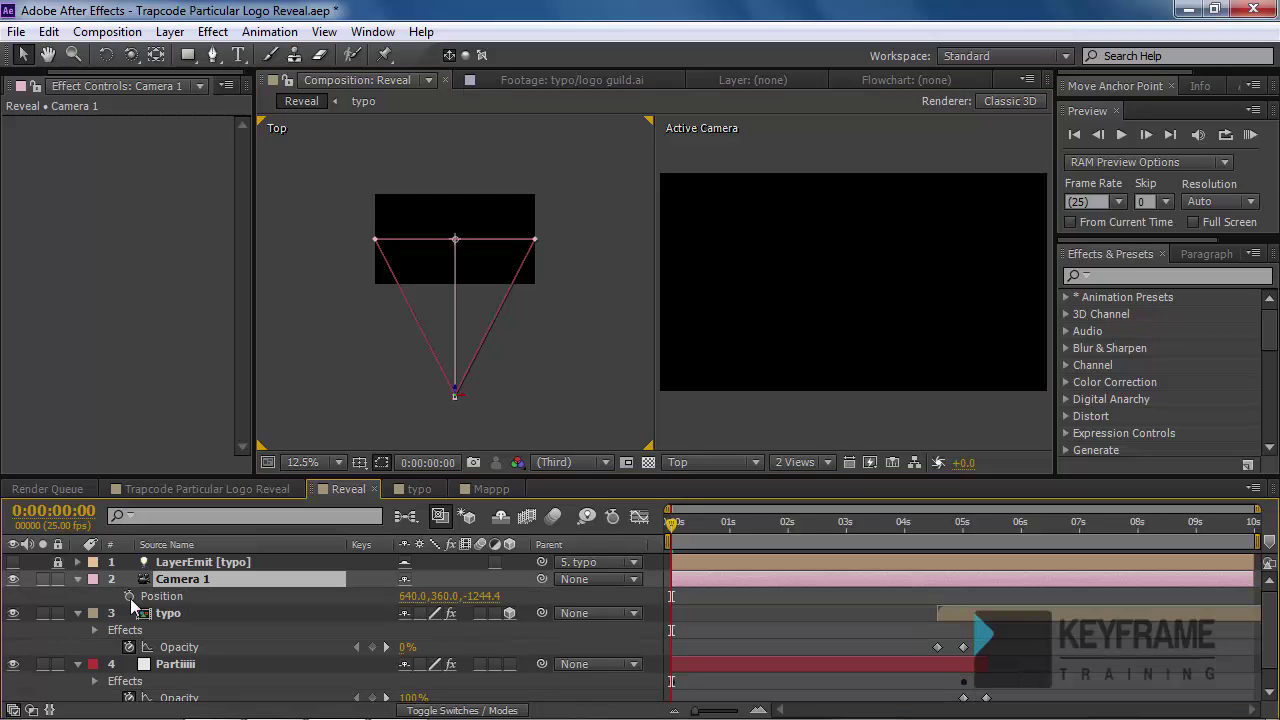
click(129, 597)
drag(670, 527, 962, 578)
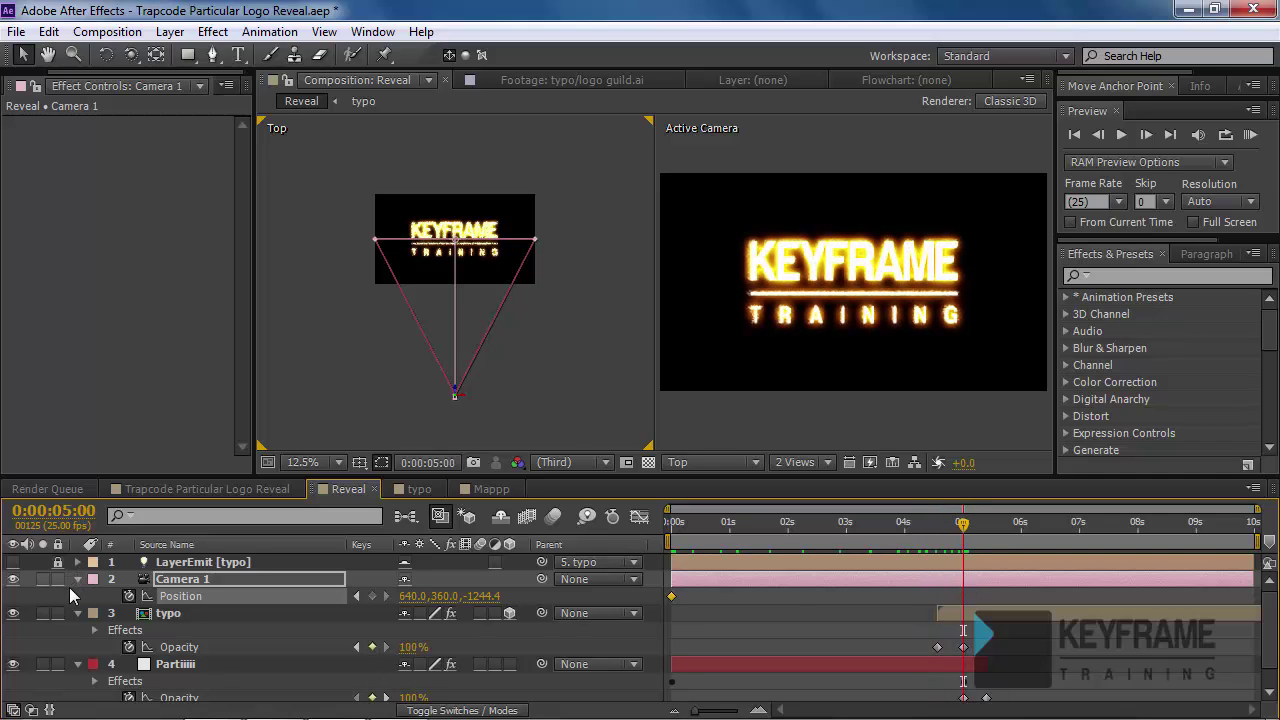
click(372, 596)
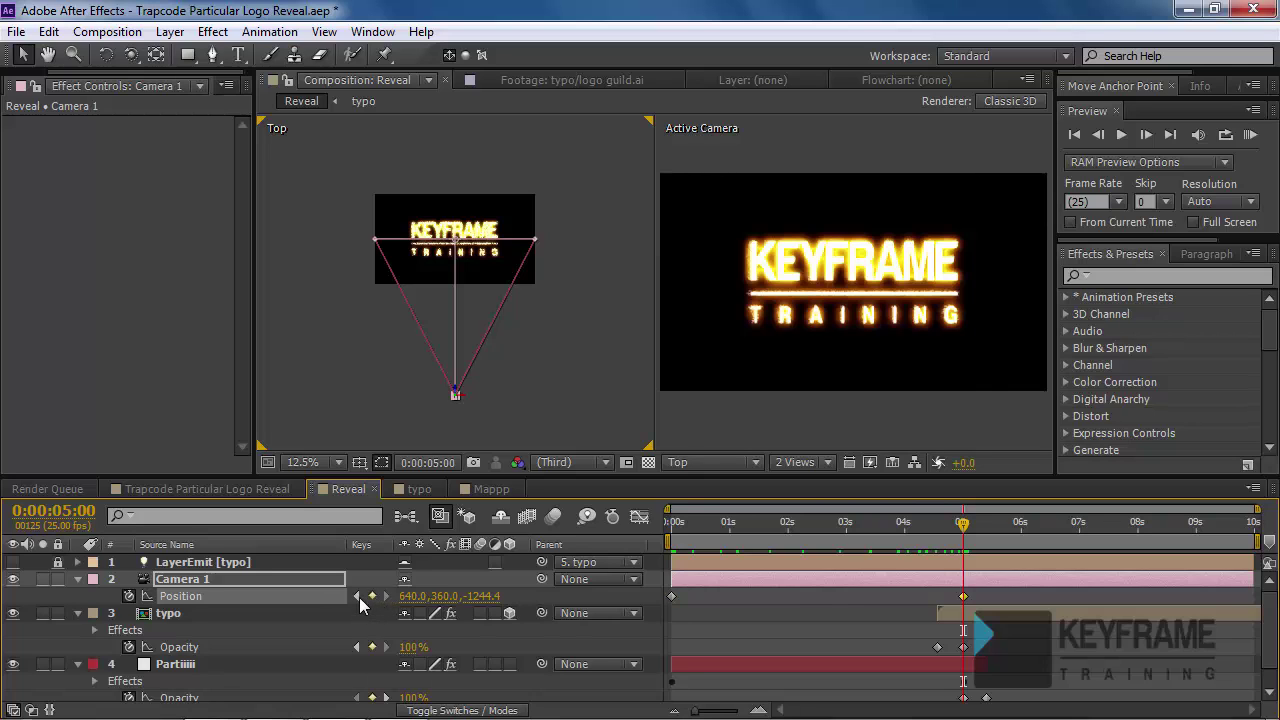
- Set Camera 1's starting Position at 0:00:00:00 to 1071.0, 360.0, -489.4, closer to the logo and offset sideways
key(Home)
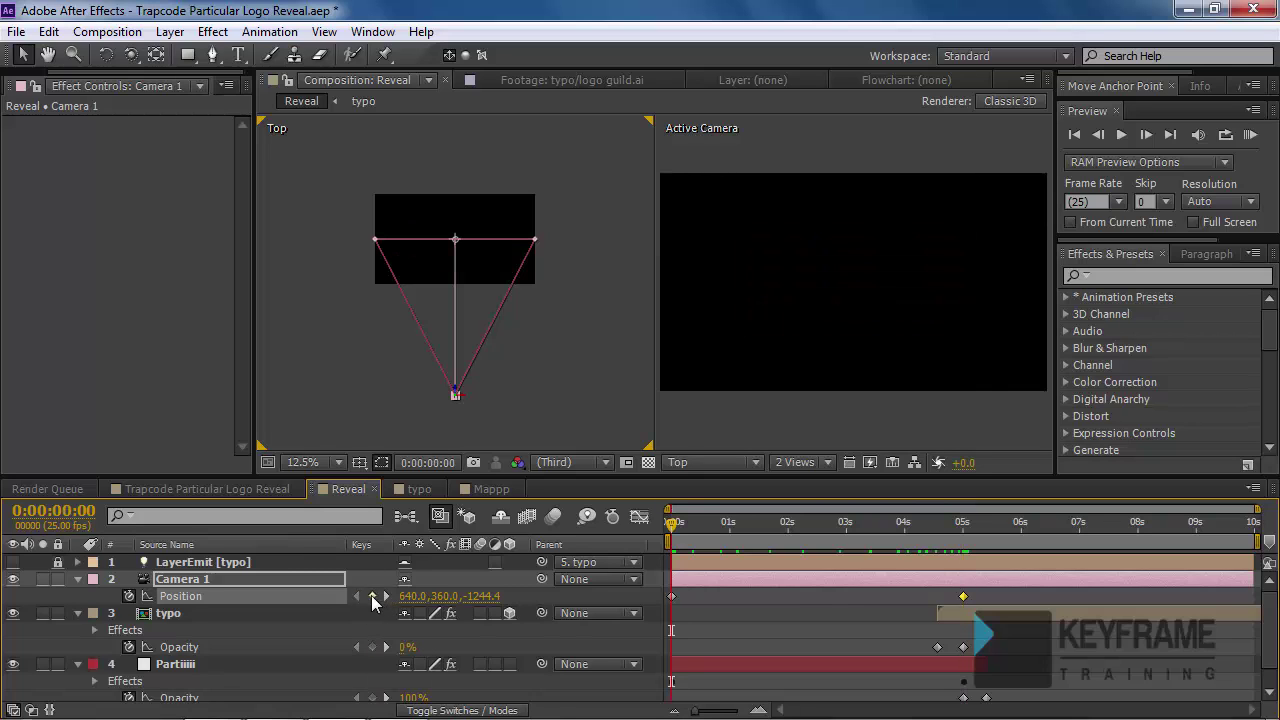
drag(477, 604, 1225, 583)
key(space)
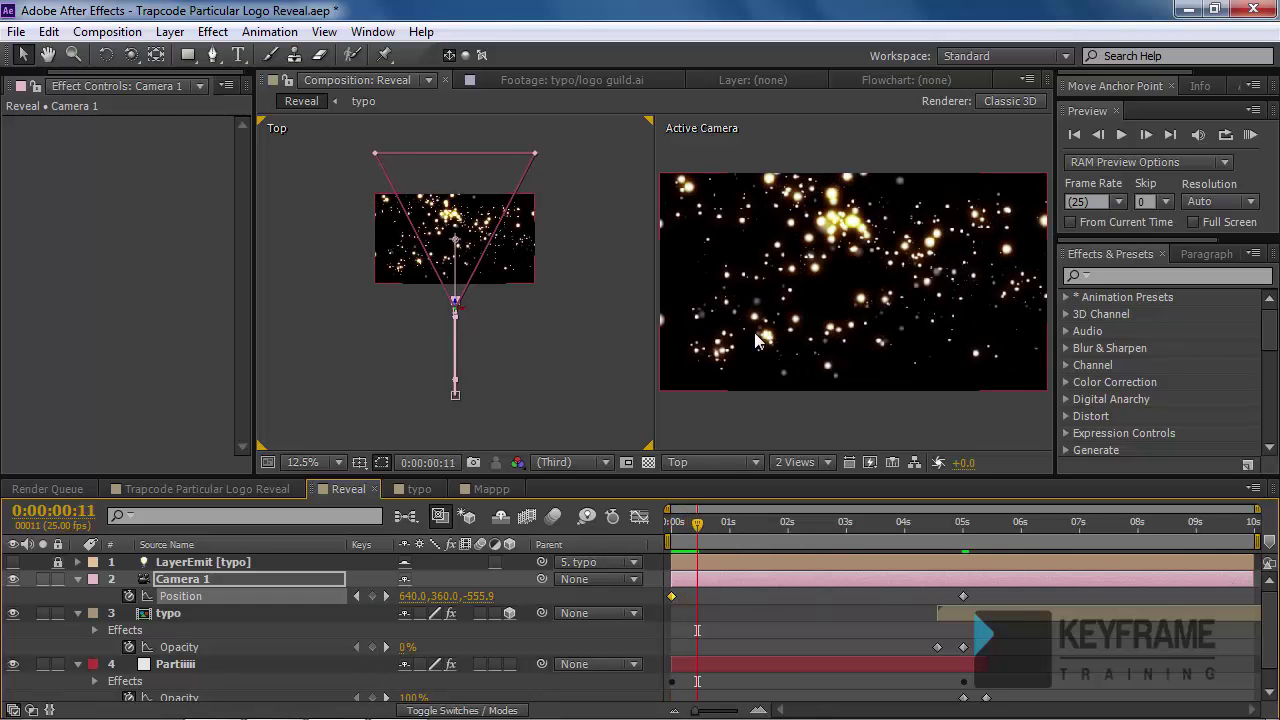
drag(697, 532, 619, 534)
drag(410, 600, 496, 595)
- Bend Camera 1's motion path into a curve in the Top view with its handles, and scrub the move up to 0:00:04:16
drag(499, 316, 447, 308)
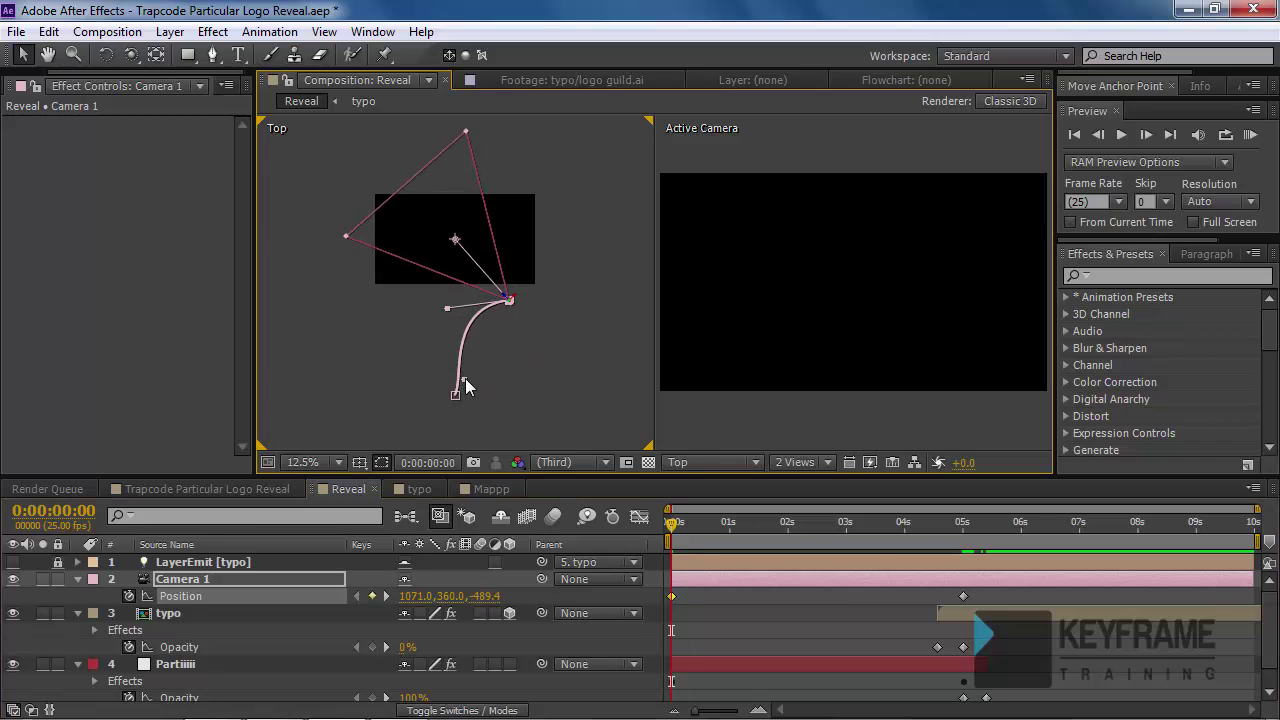
scroll(465, 378, up, 1)
drag(455, 364, 453, 353)
drag(672, 528, 764, 540)
scroll(541, 317, down, 1)
key(space)
drag(483, 196, 480, 237)
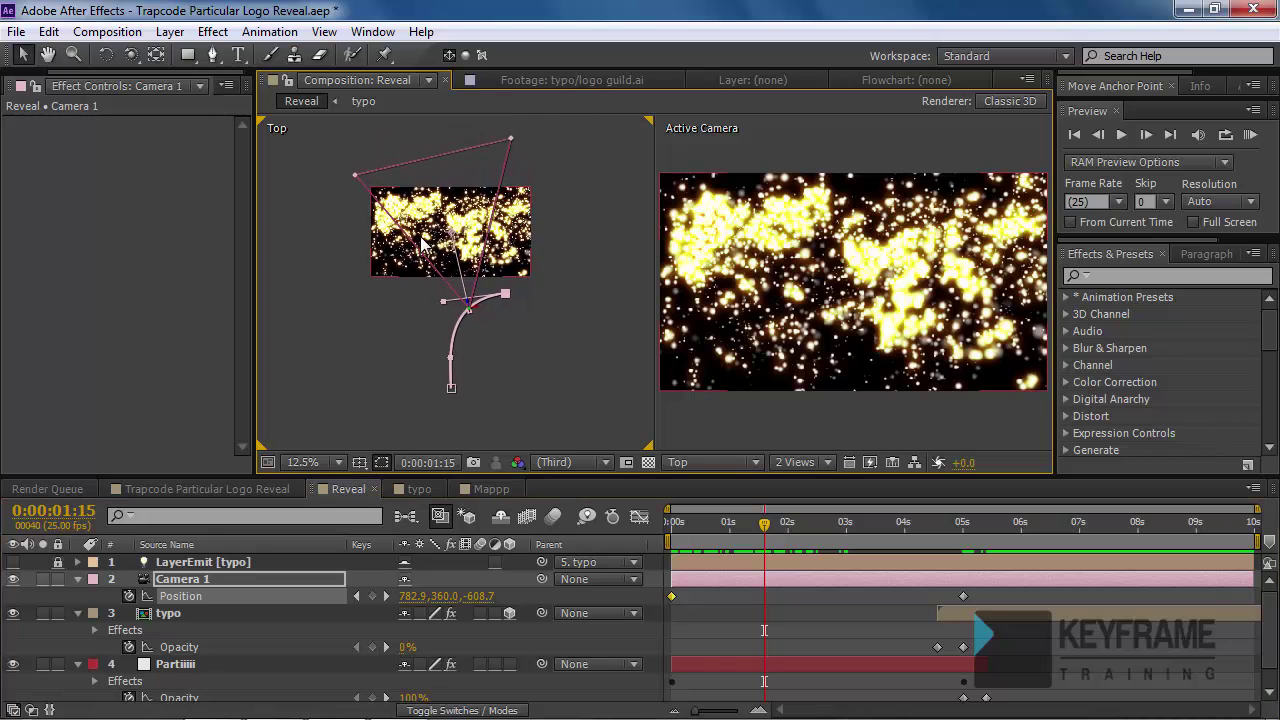
scroll(438, 226, up, 1)
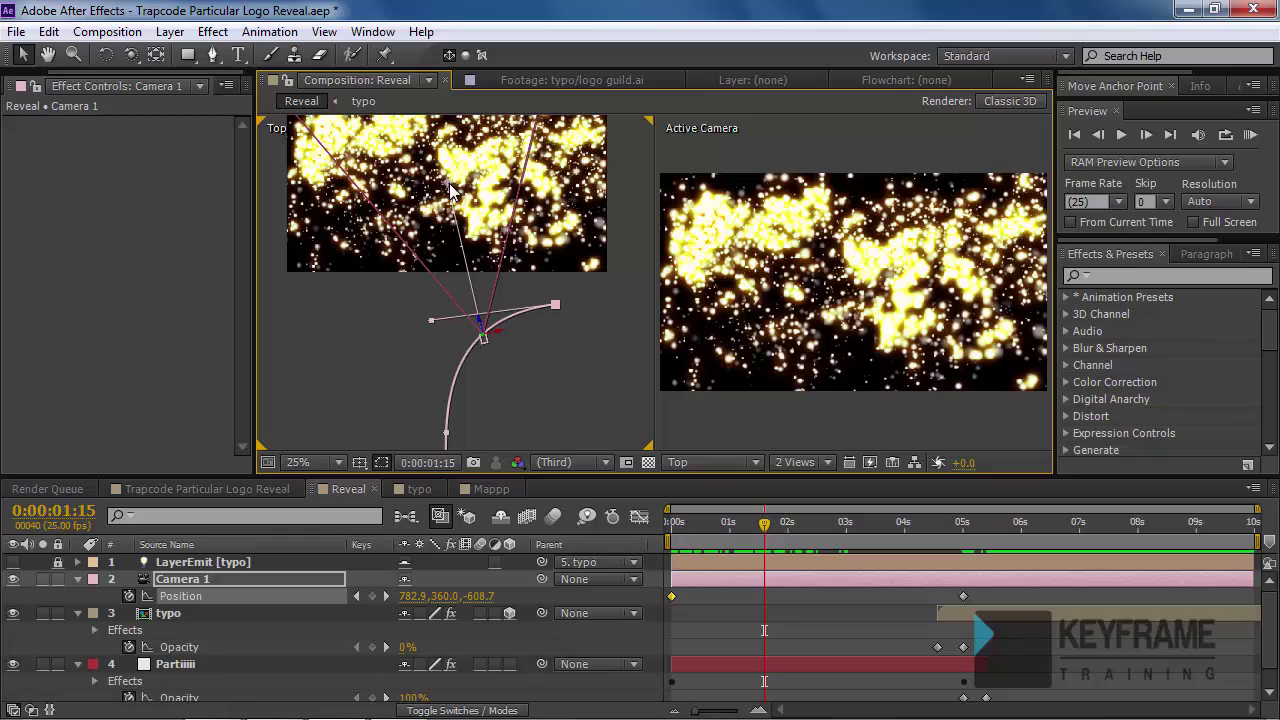
drag(762, 541, 944, 548)
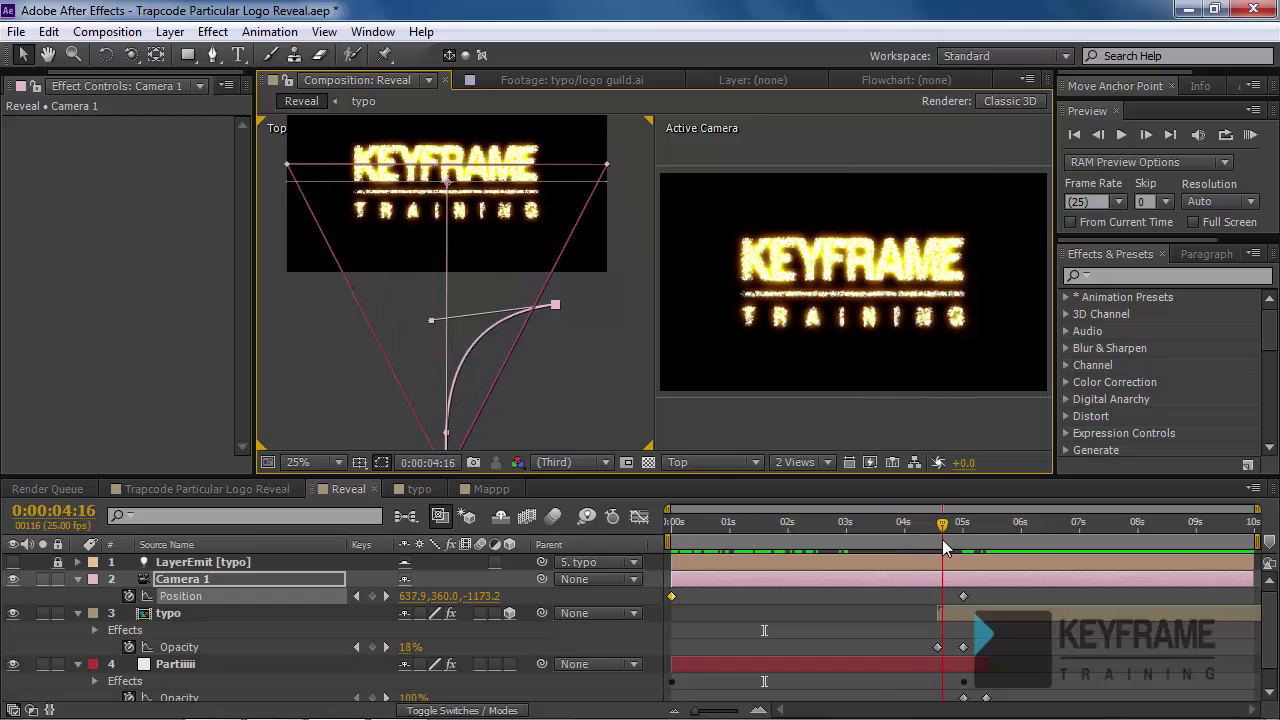
- Check Camera 1's type in its Camera Settings and examine its Point of Interest property
double_click(180, 579)
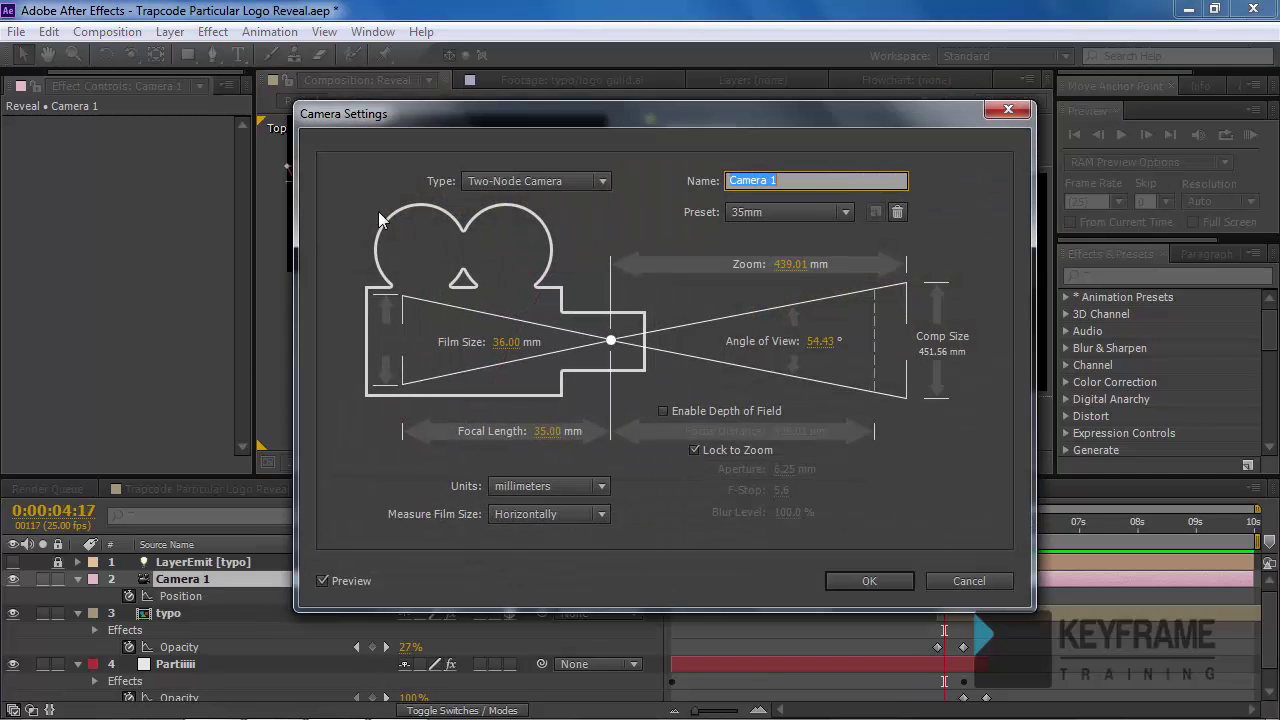
click(893, 580)
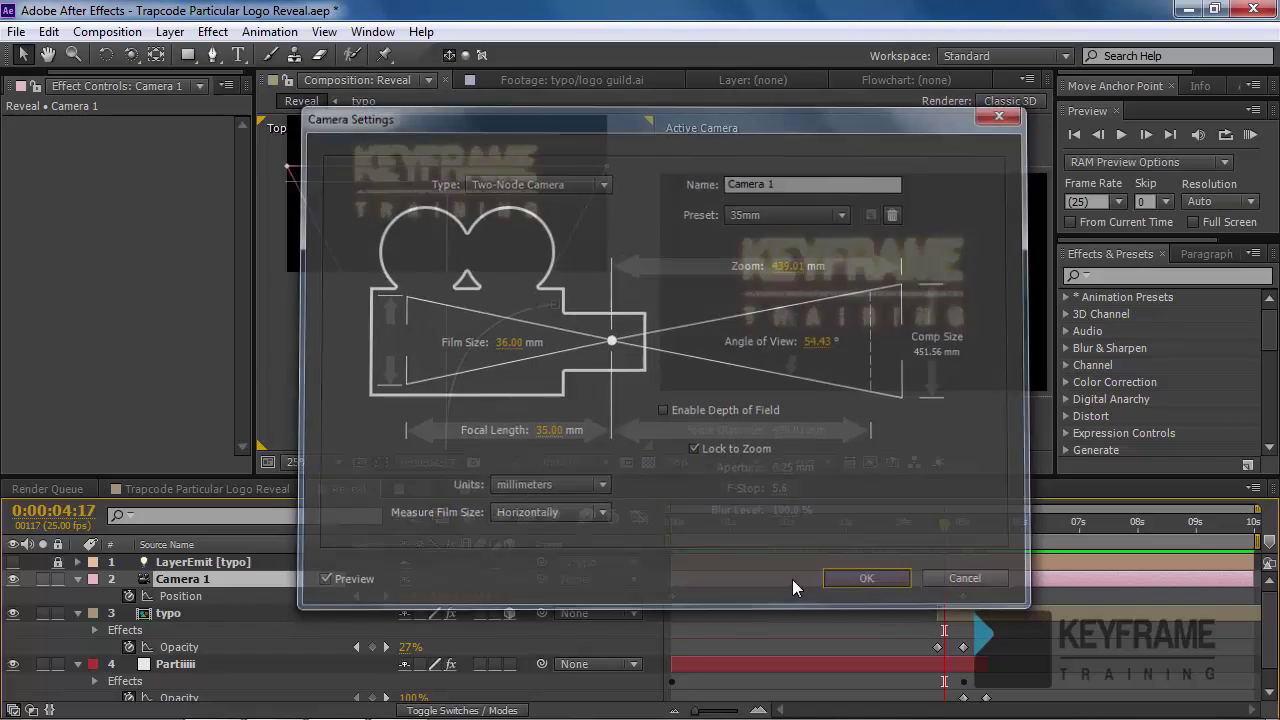
click(77, 579)
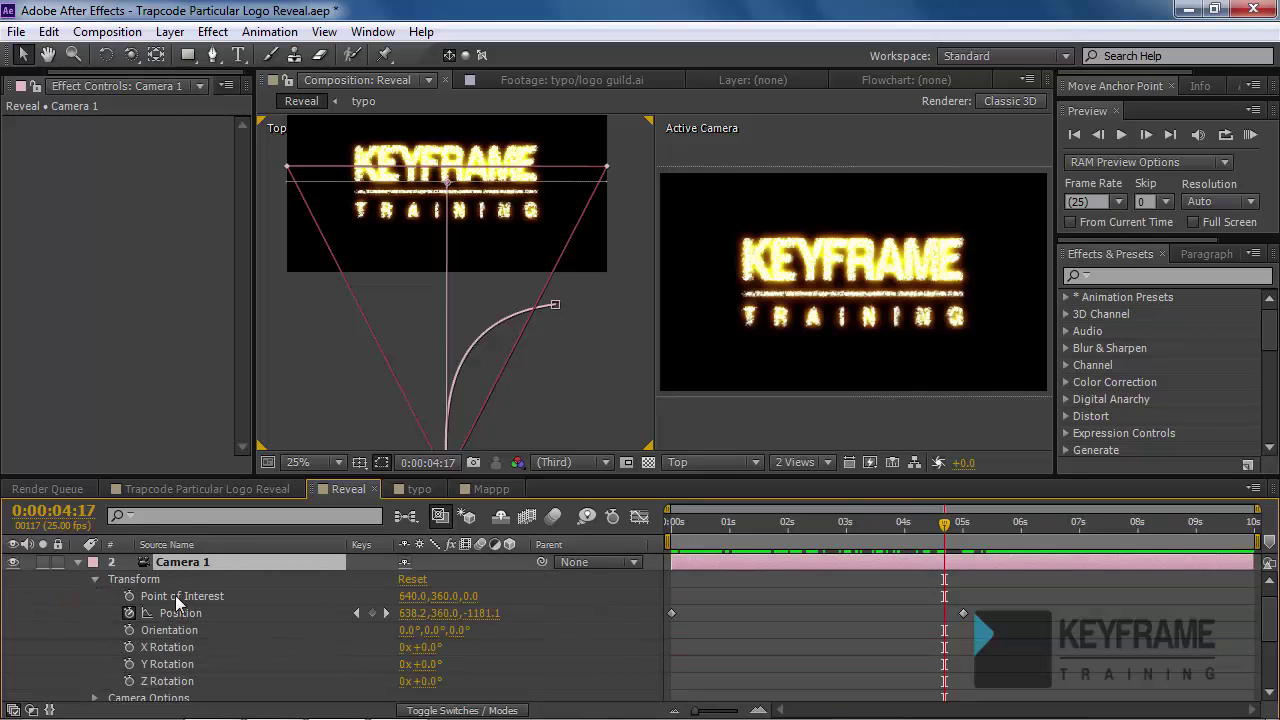
click(175, 595)
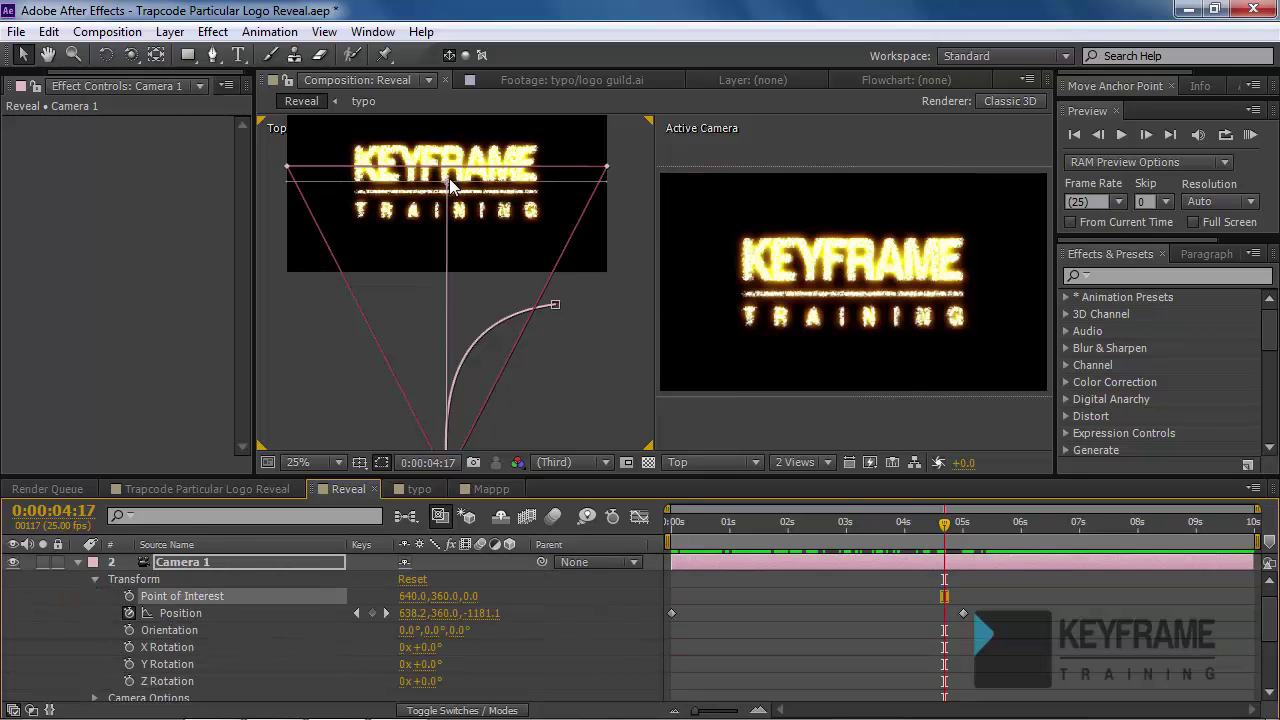
- Apply Easy Ease to Camera 1's Position keyframe at 0:00:05:00, scrub back to check it, and collapse the layer's properties
click(671, 613)
click(963, 613)
shift+click(944, 630)
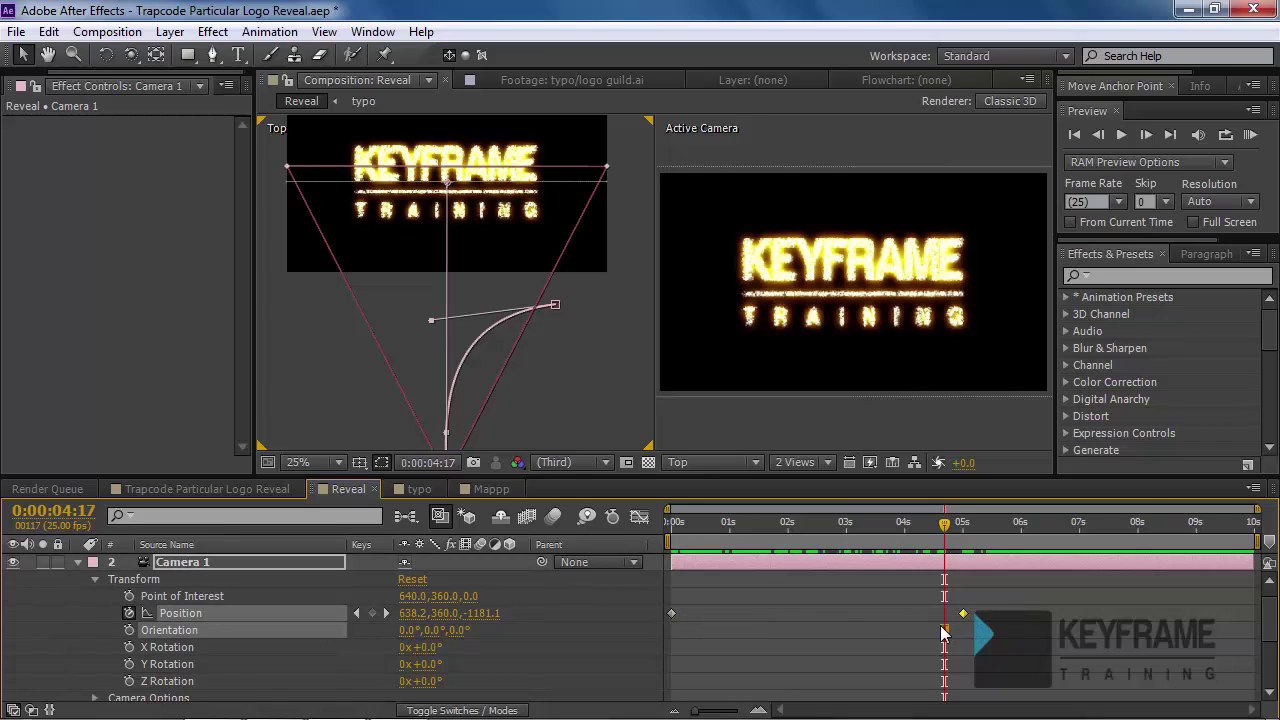
click(952, 627)
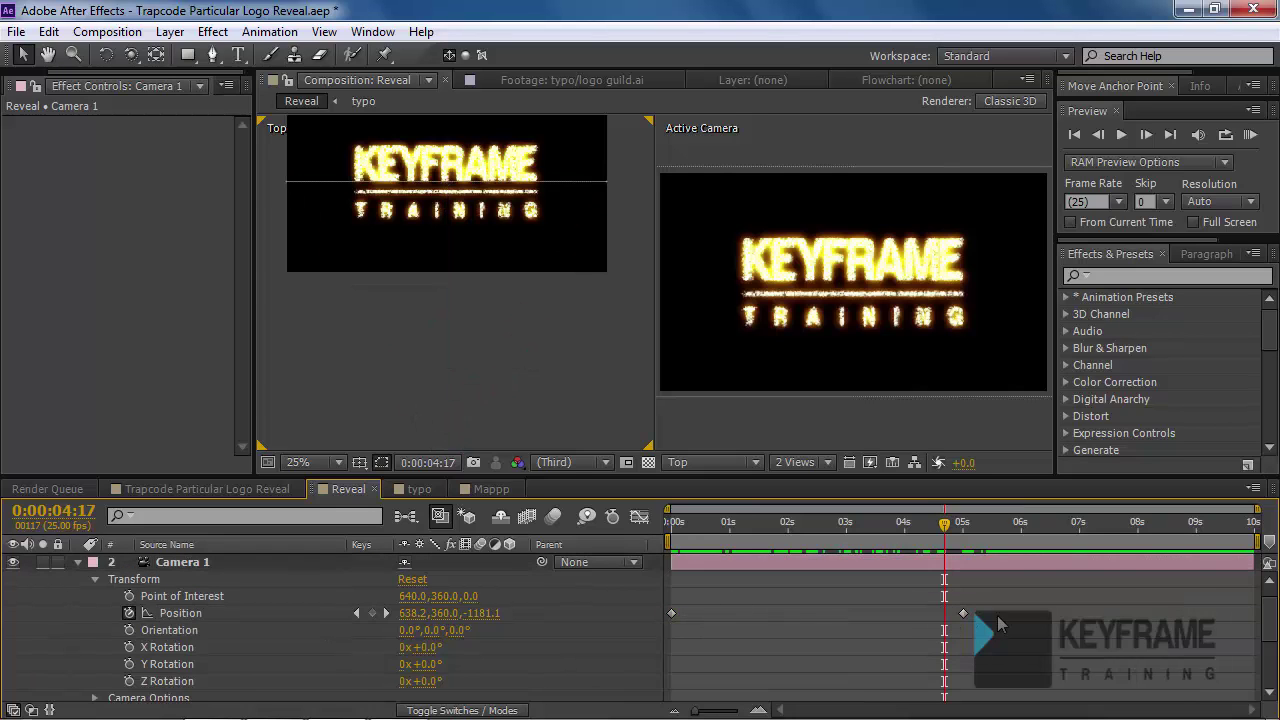
right_click(963, 613)
mouse_move(975, 600)
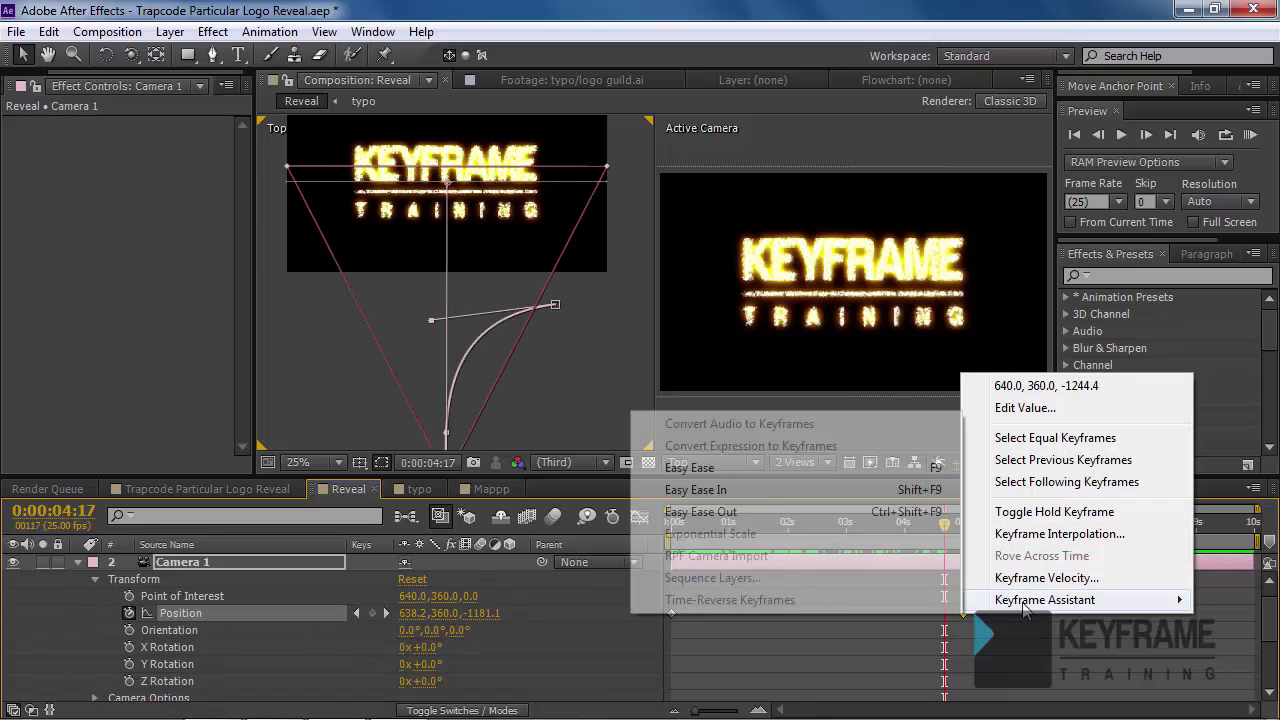
click(757, 469)
drag(911, 523, 862, 523)
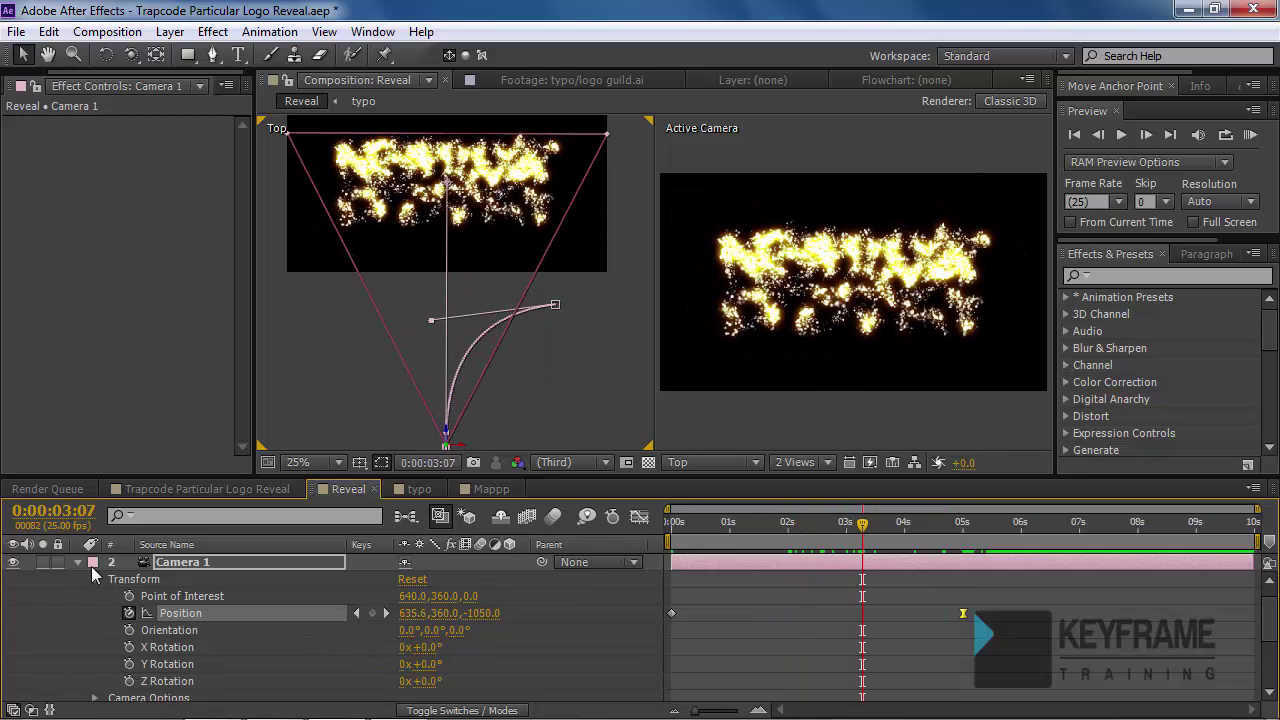
click(79, 563)
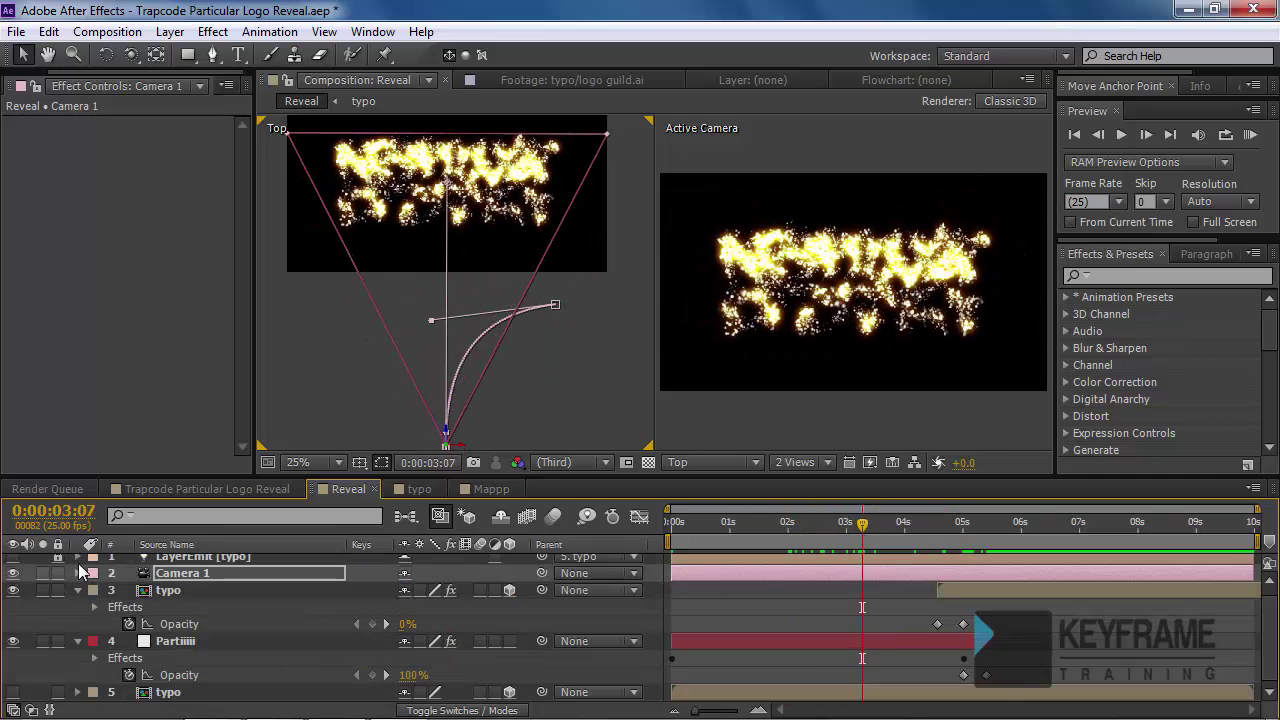
- Review the camera move with a RAM preview and reshape the curve at the start of Camera 1's motion path
click(1250, 136)
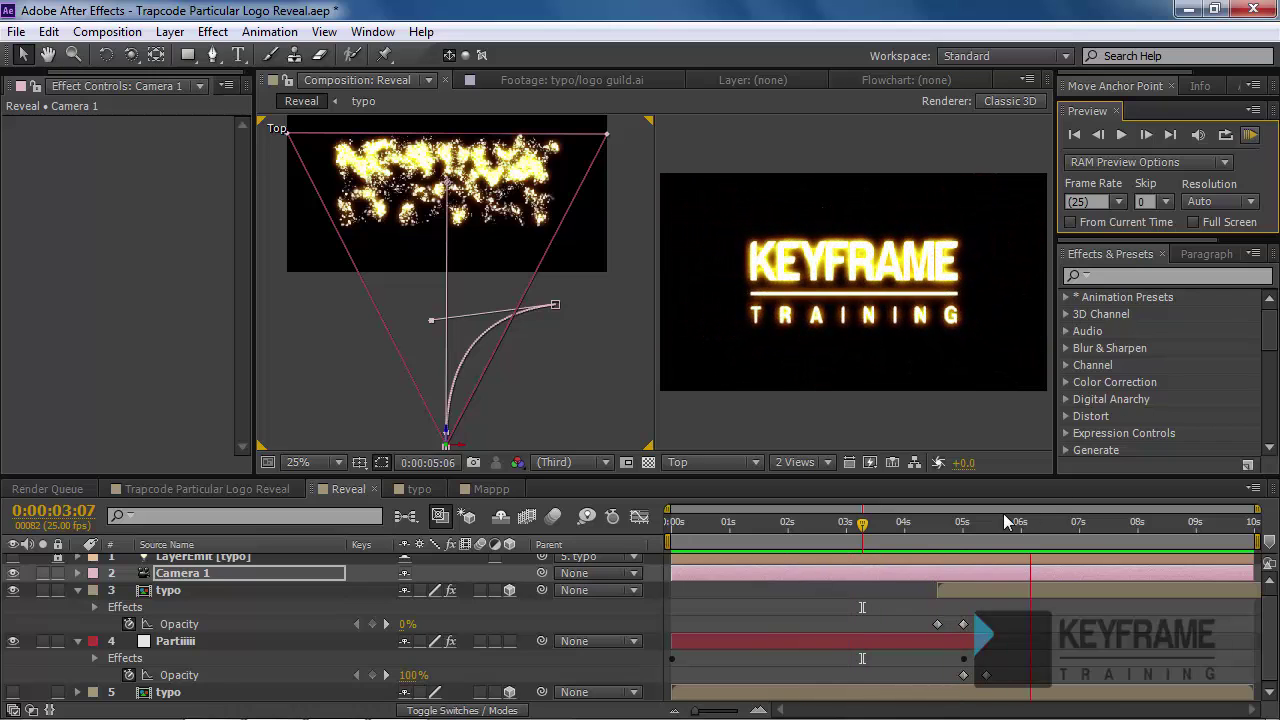
key(space)
drag(432, 320, 455, 295)
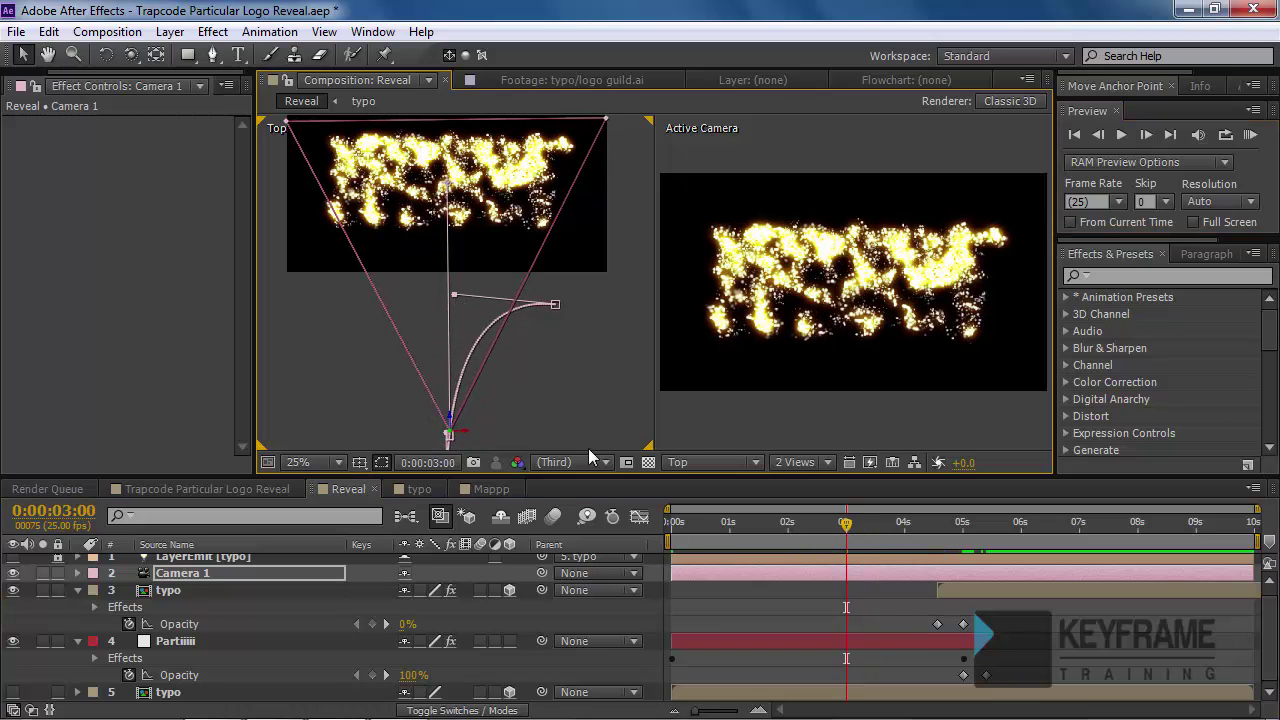
- Scrub the Reveal composition between about 3 and 4 seconds and compare it with the Trapcode Particular Logo Reveal composition
drag(671, 524, 906, 561)
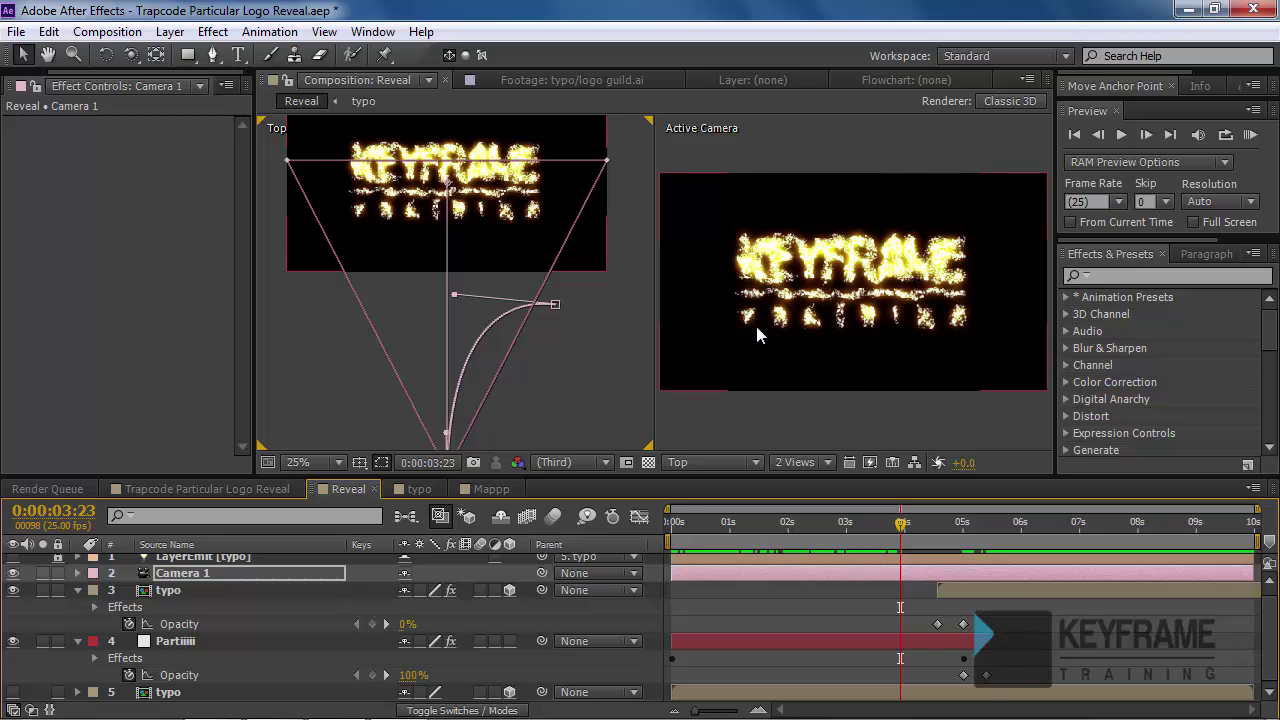
drag(898, 534, 850, 535)
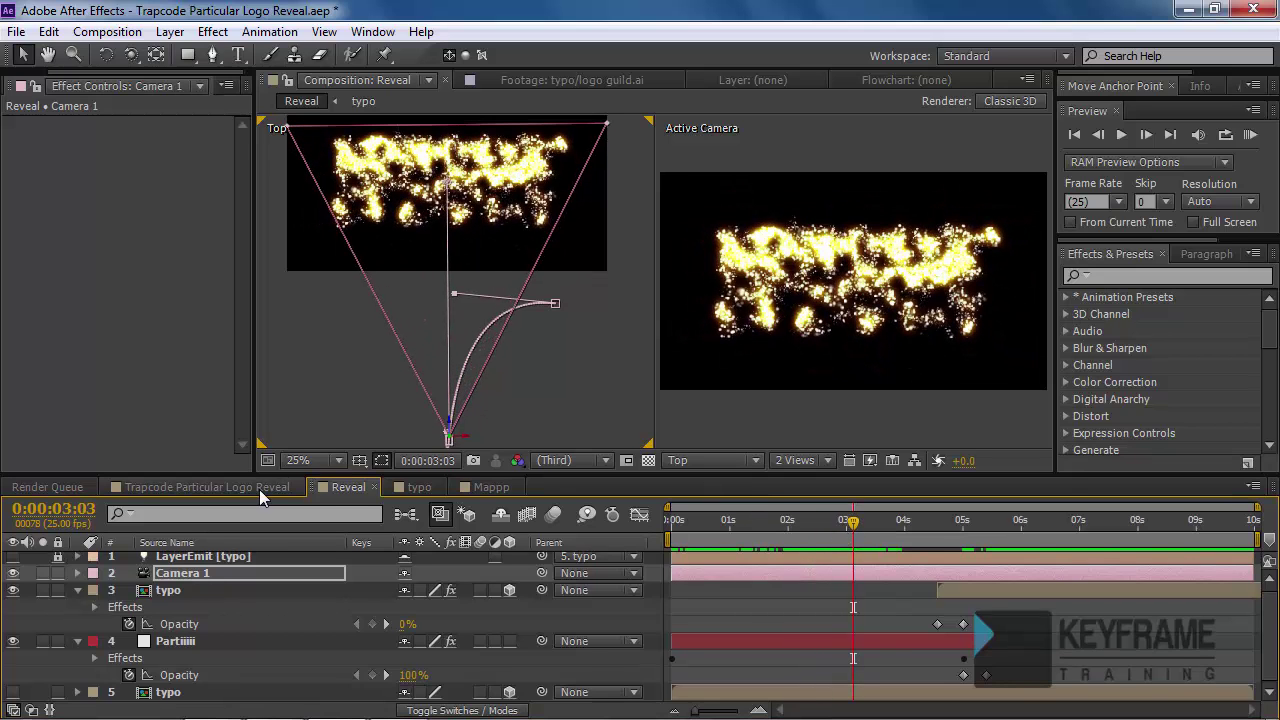
click(259, 489)
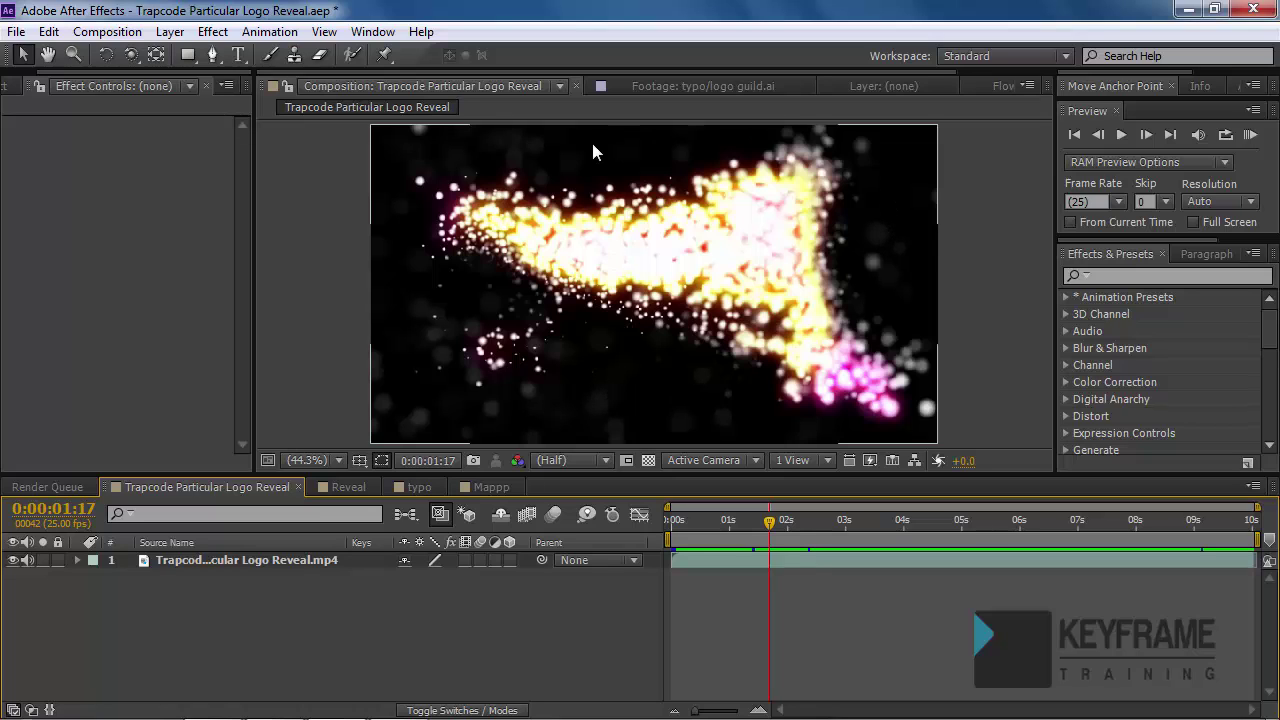
- Create a 1280 x 720 px white solid named BG in the Reveal composition
click(342, 490)
click(170, 31)
mouse_move(180, 49)
click(546, 80)
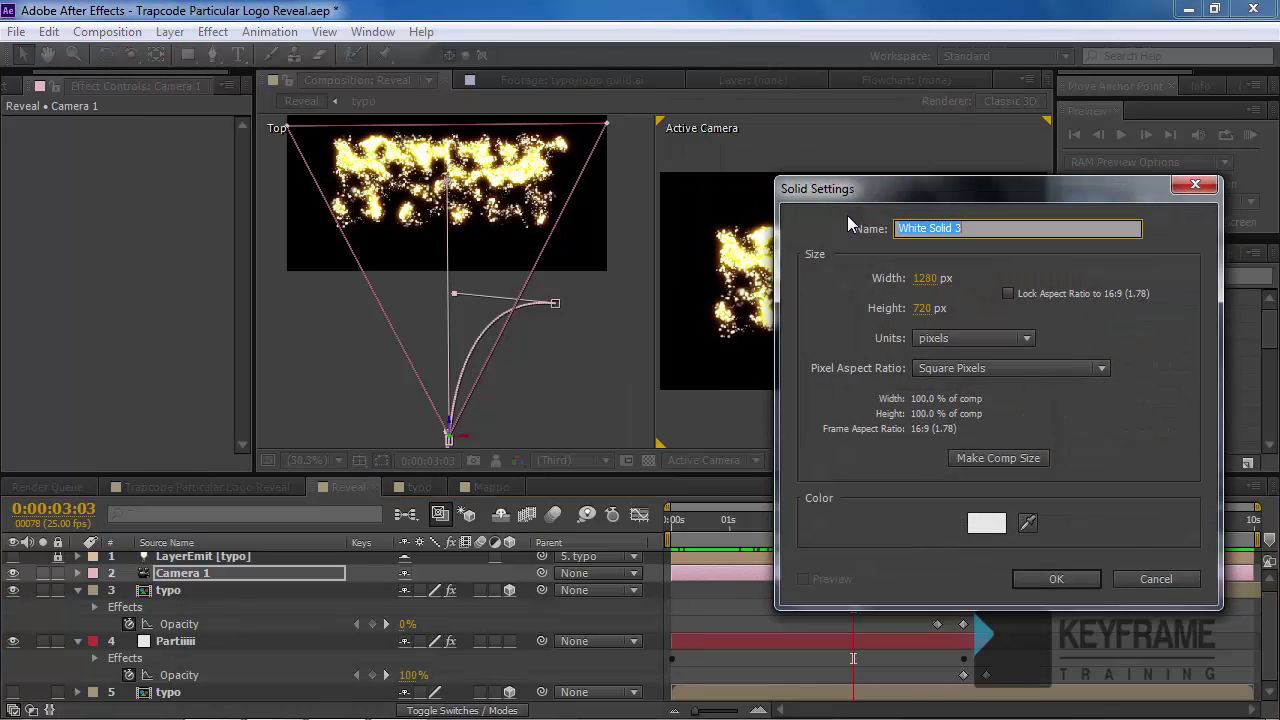
text(BG)
key(Return)
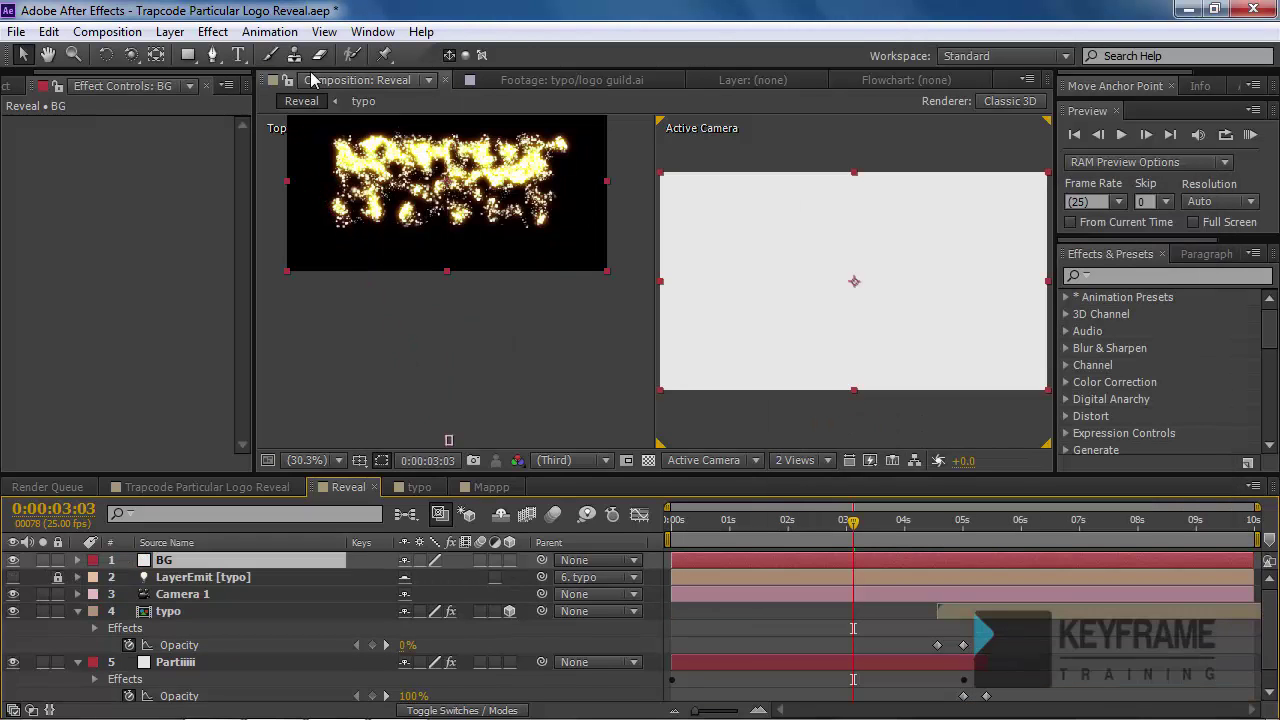
- Apply Trapcode Particular to the BG layer, solo the layer, and return the time to 0:00:00:00
click(216, 33)
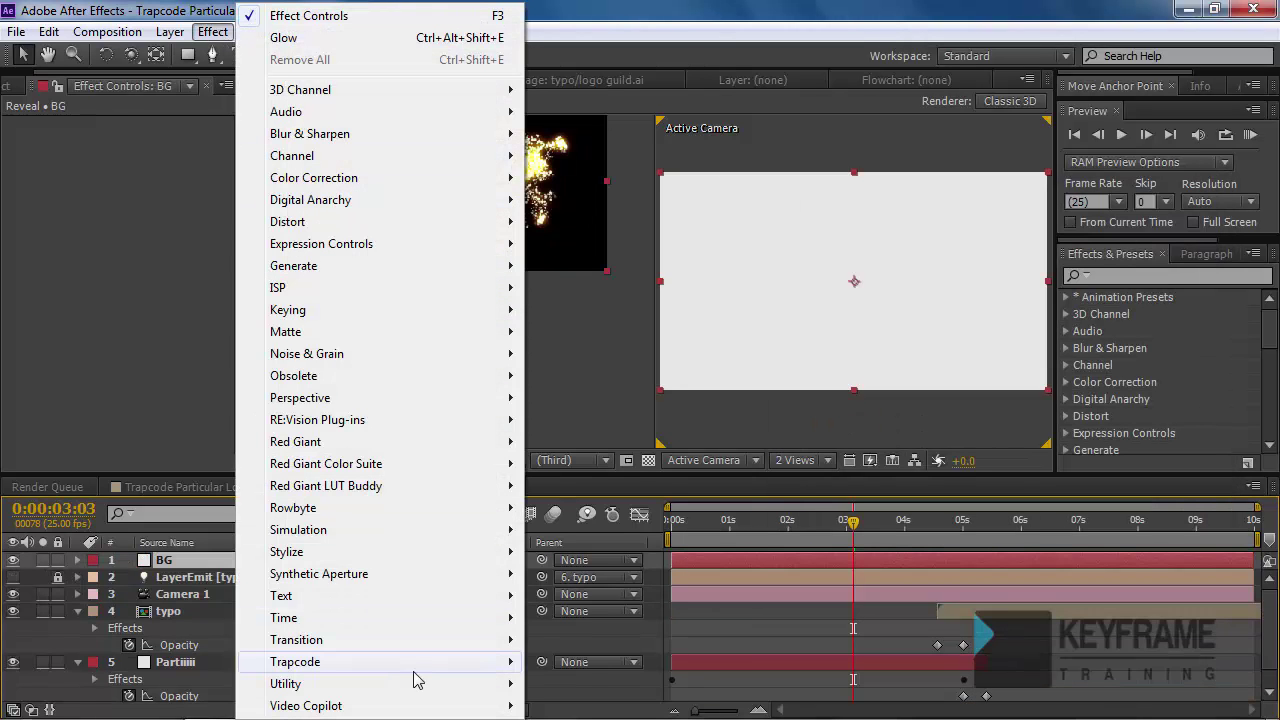
mouse_move(416, 668)
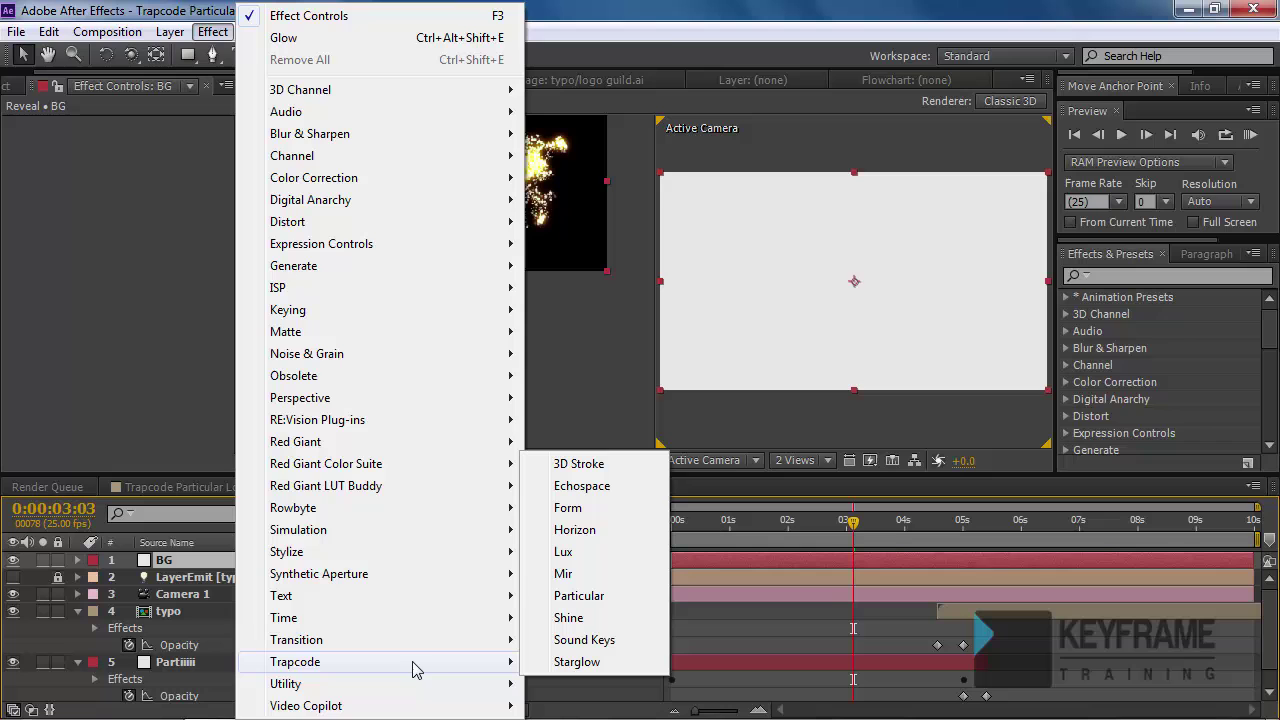
click(579, 595)
drag(735, 522, 680, 530)
key(space)
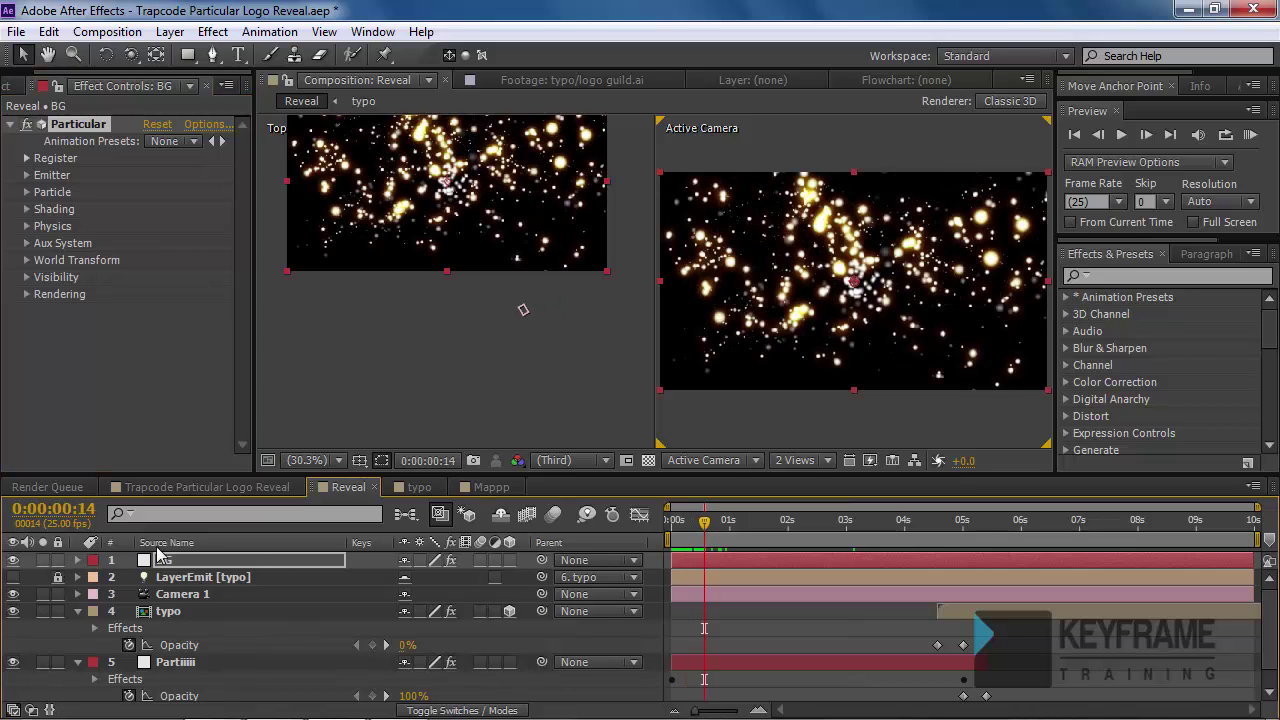
click(43, 560)
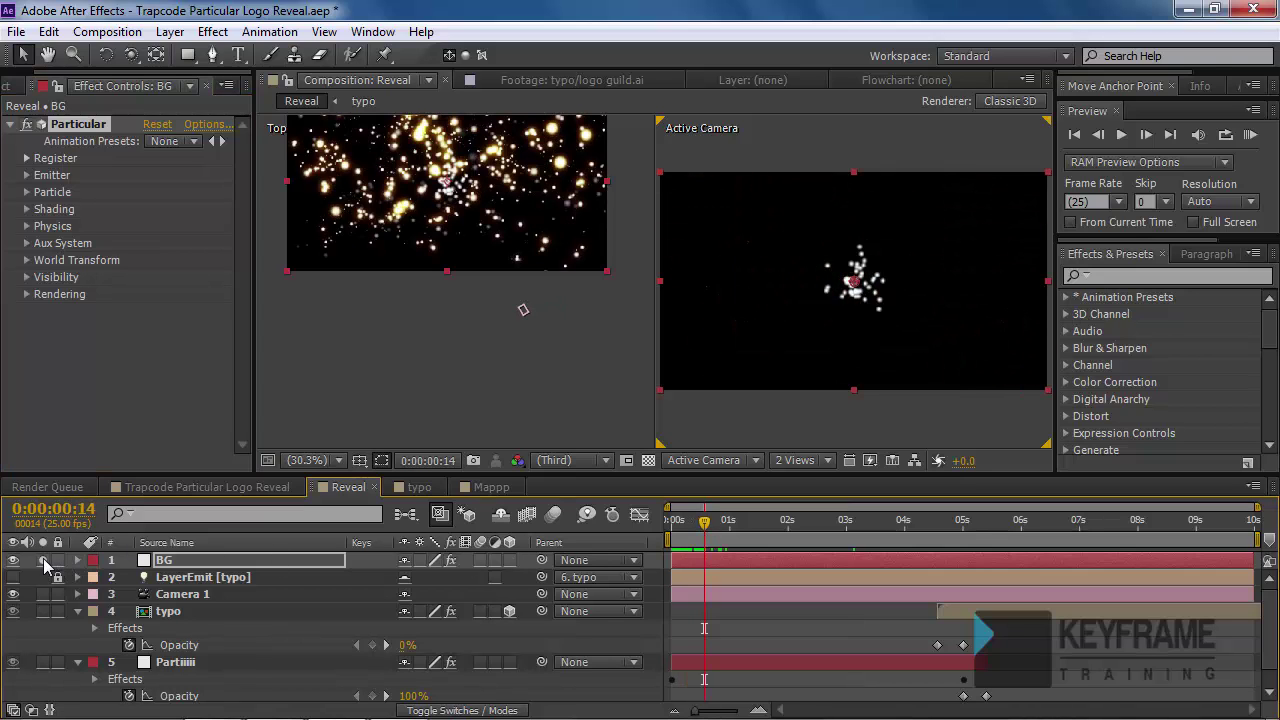
drag(706, 524, 670, 545)
- Examine the background particles in the reference composition around 0:00:01:22, and scrub the Reveal composition to 0:00:01:17 for comparison
click(192, 487)
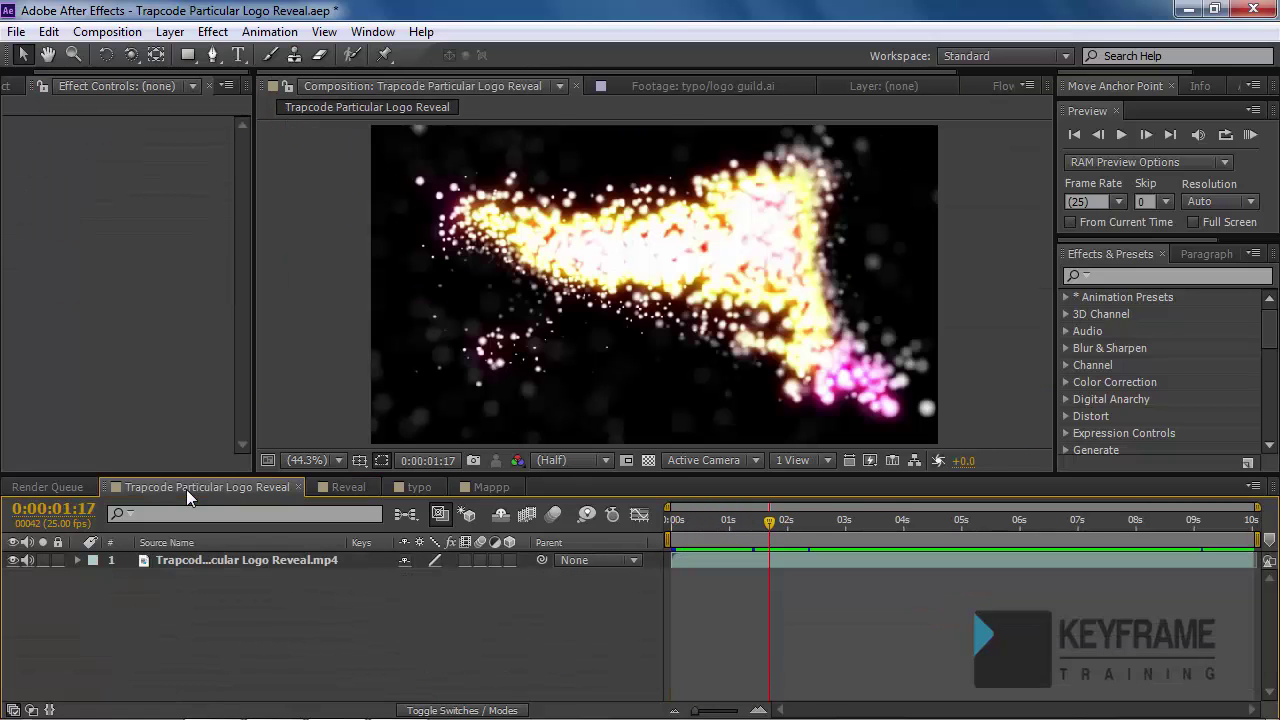
mouse_move(769, 521)
mouse_down()
mouse_move(674, 521)
mouse_move(723, 521)
mouse_move(733, 533)
mouse_move(692, 532)
mouse_move(753, 541)
mouse_move(781, 533)
mouse_up()
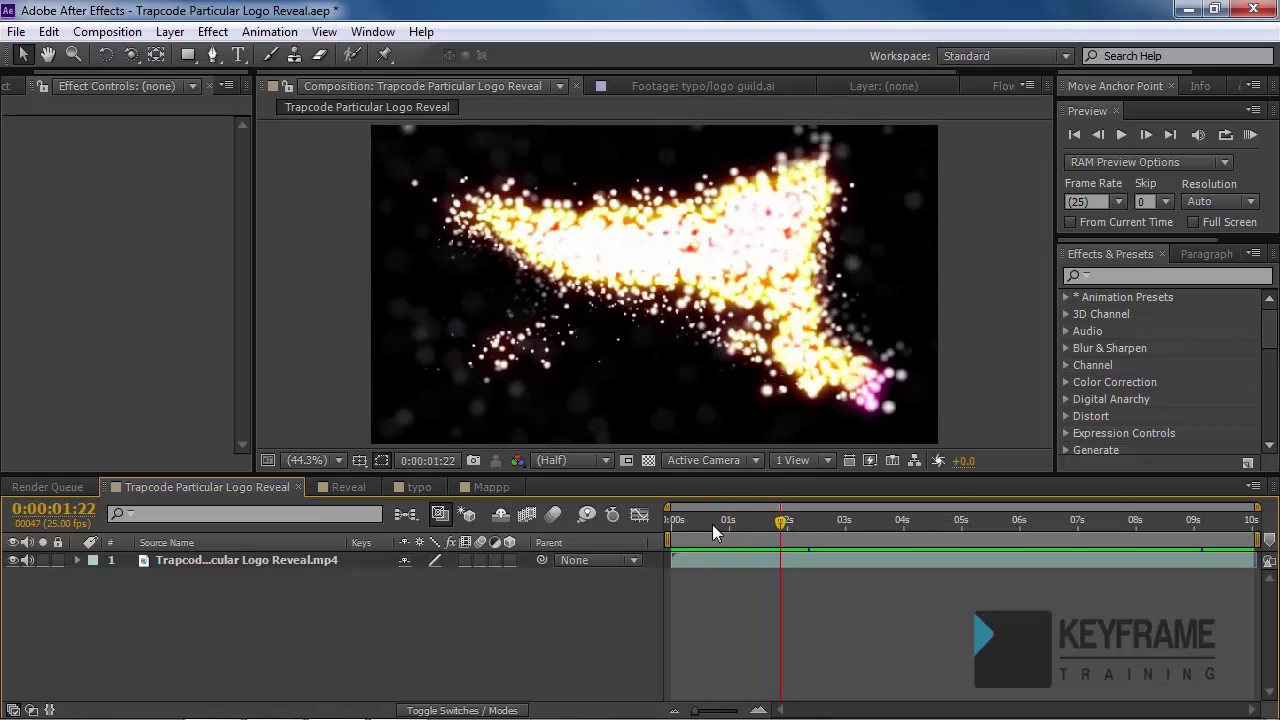
click(348, 488)
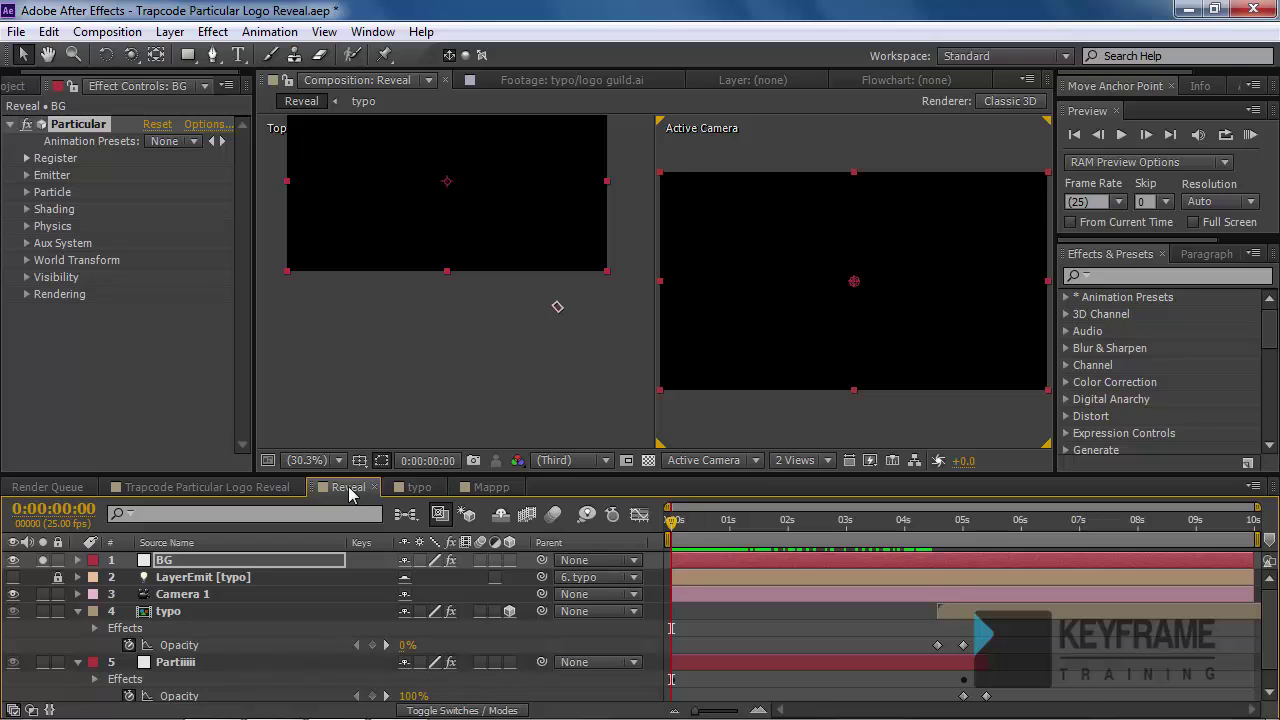
mouse_move(752, 530)
mouse_down()
mouse_move(706, 527)
mouse_move(772, 541)
mouse_up()
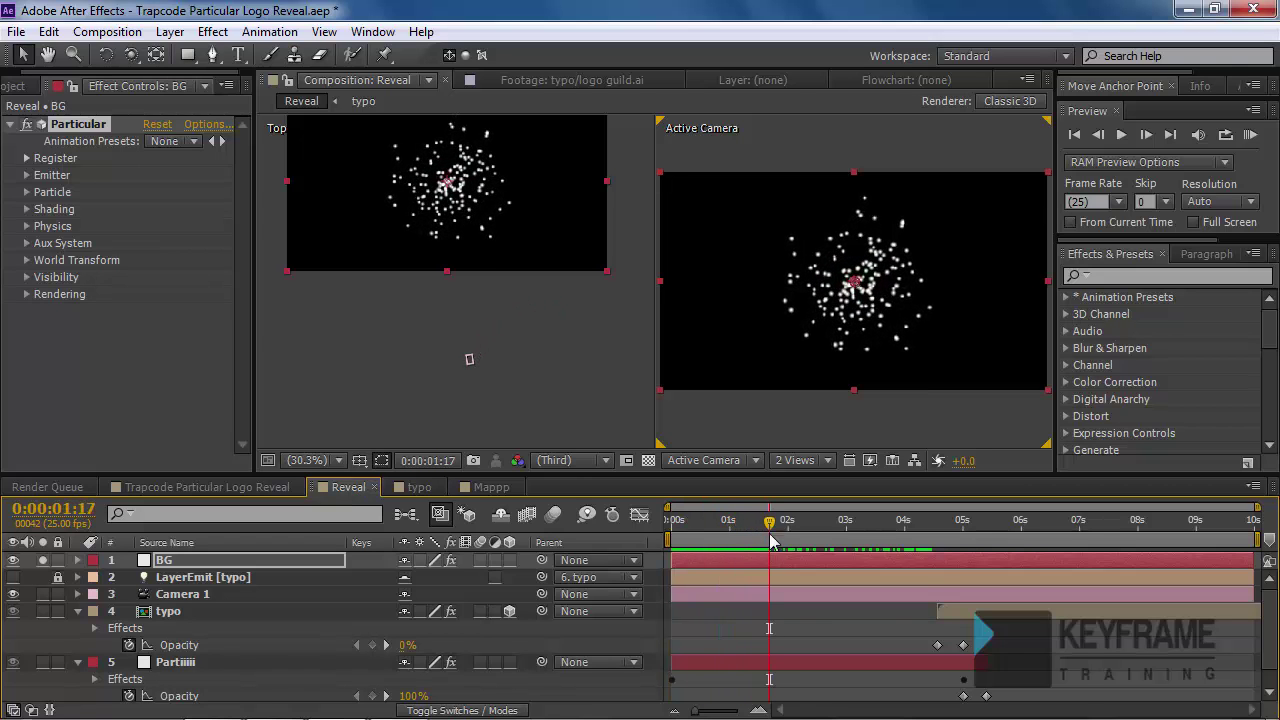
- Set the BG emitter's Particles/sec to 20000 with the time at 0:00:00:00, and scrub to 0:00:01:22 to check it
click(771, 559)
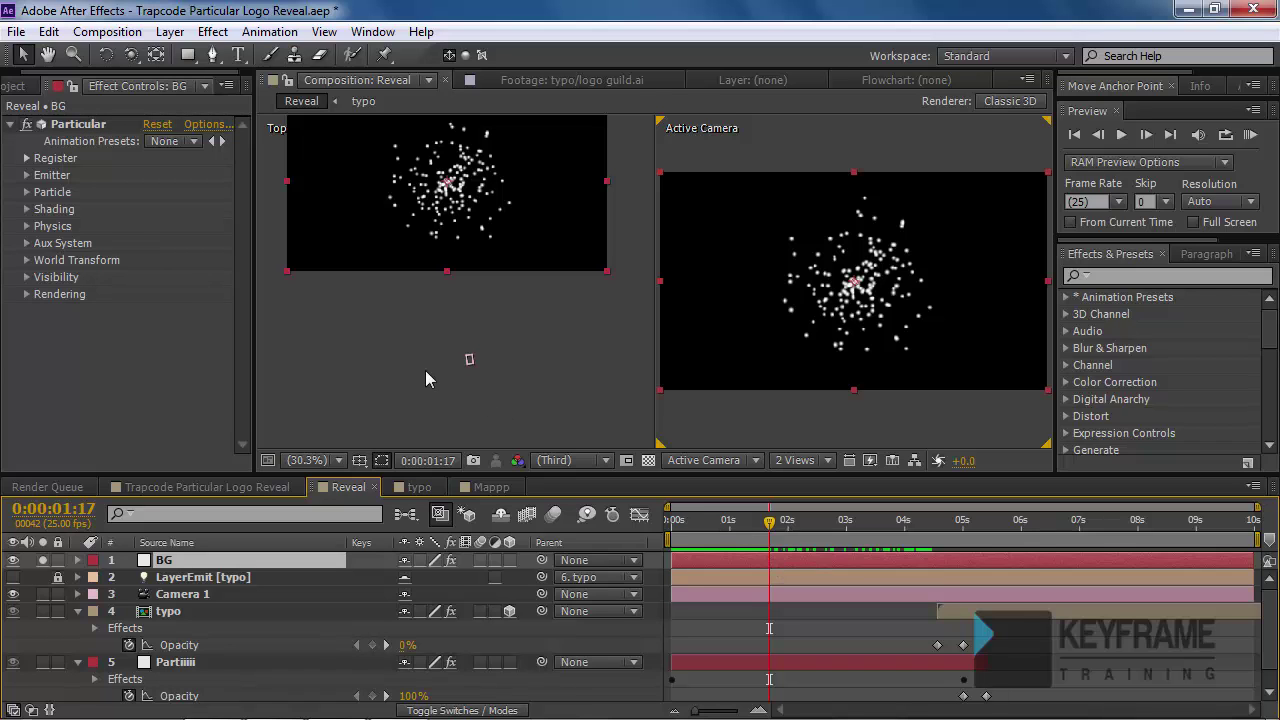
click(27, 175)
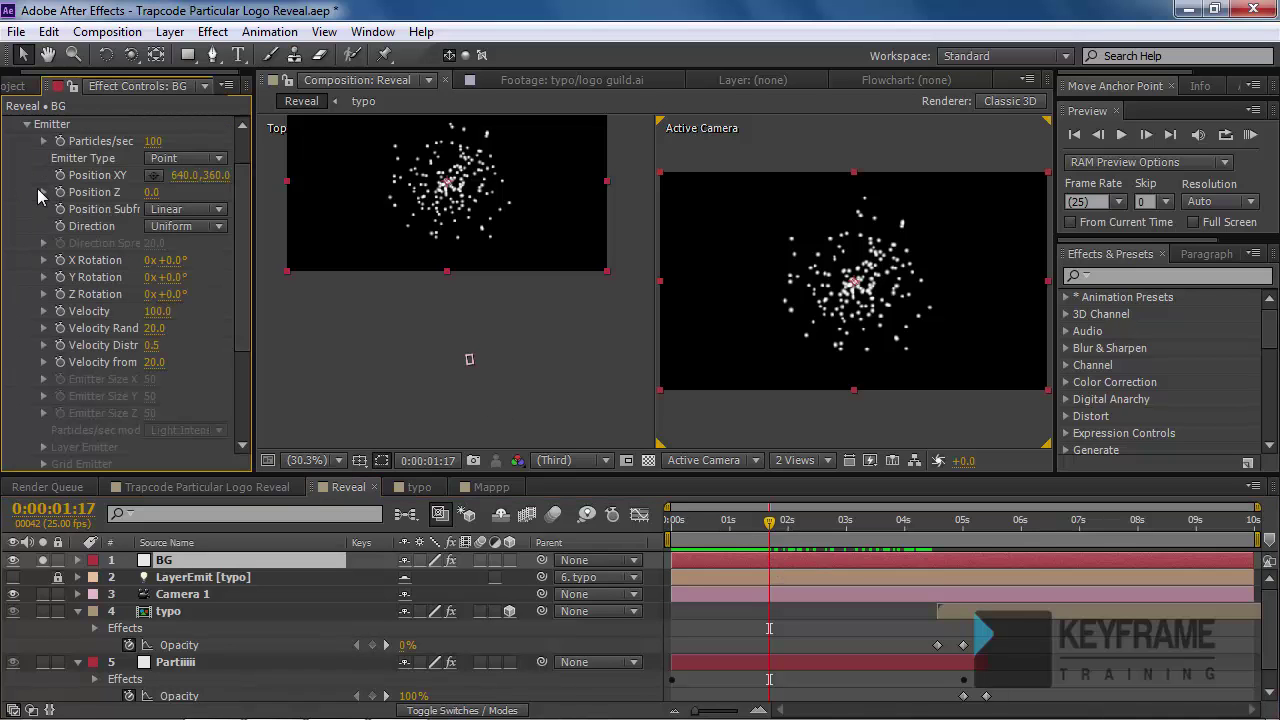
key(Home)
click(155, 141)
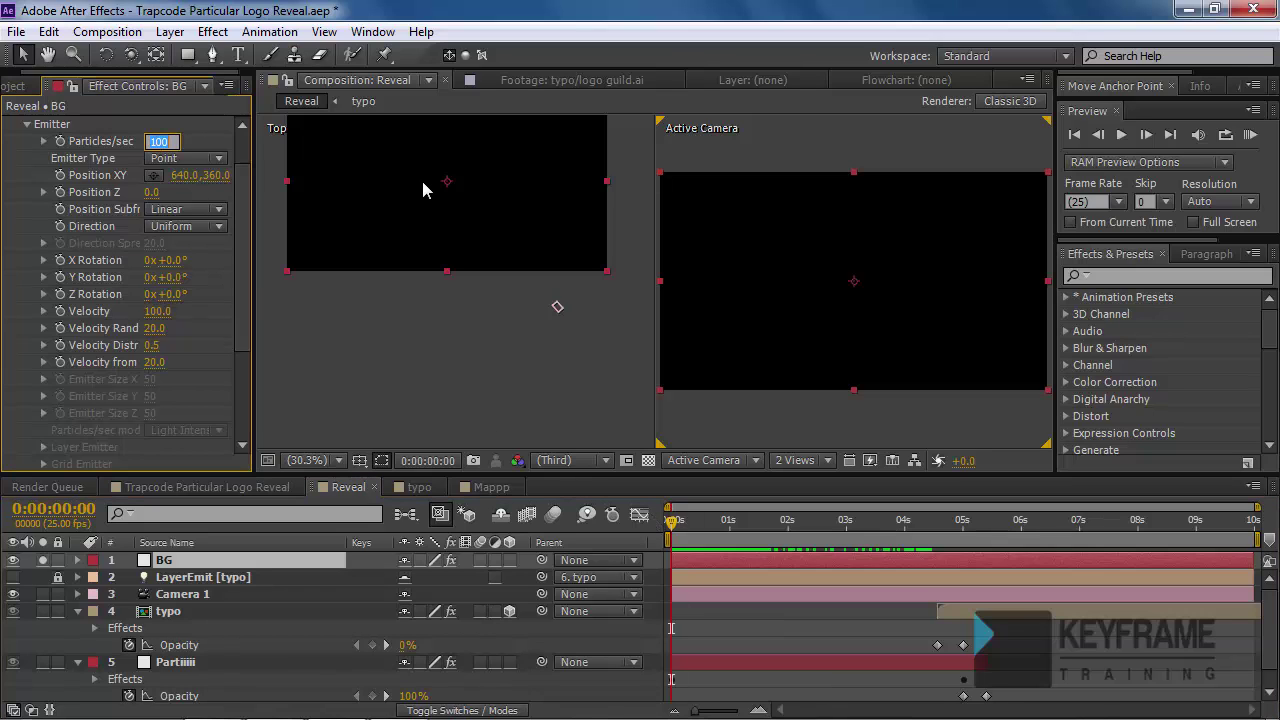
text(20000)
key(Return)
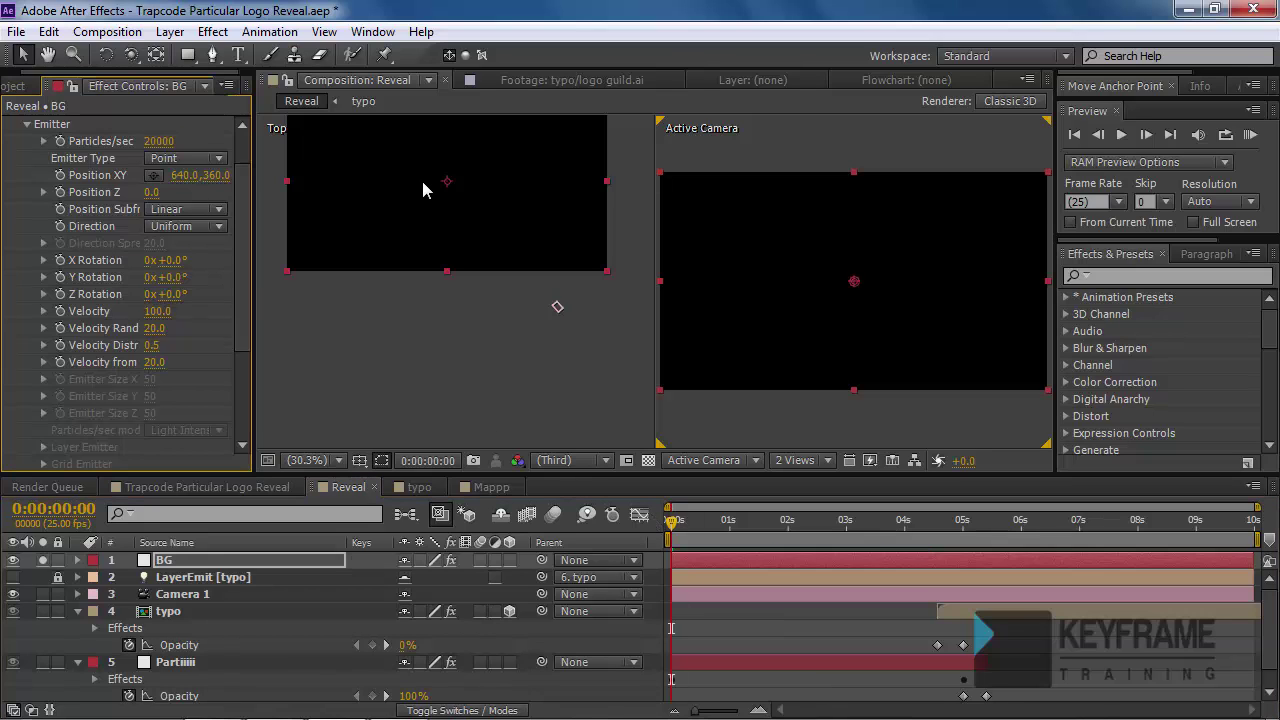
drag(674, 508, 782, 550)
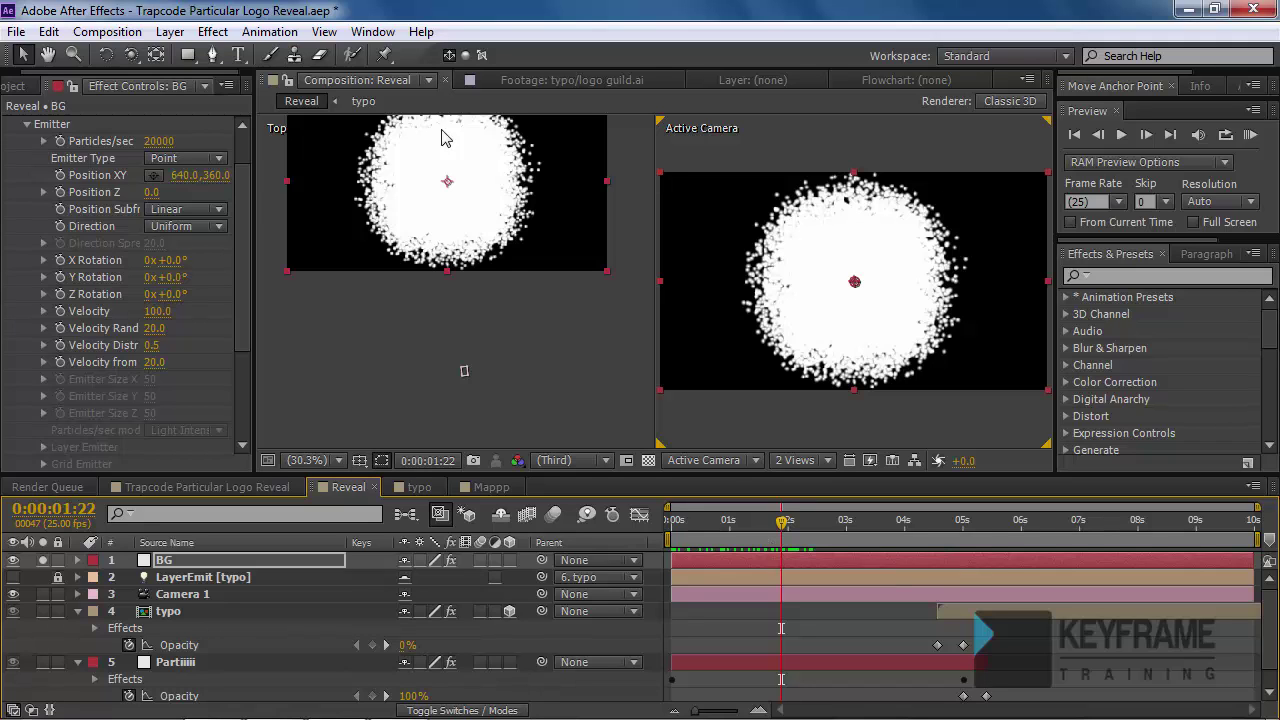
- Raise the BG emitter's Velocity to 2870 so the particles spread across the whole frame
click(84, 318)
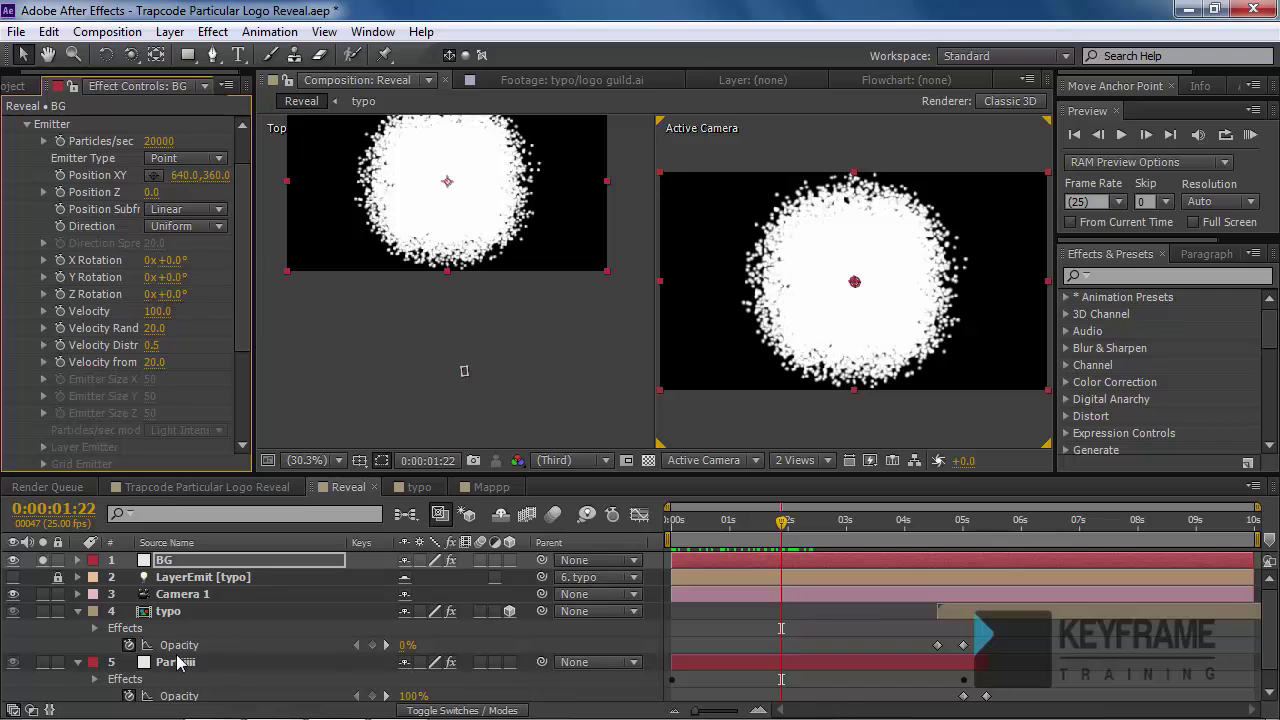
key(Return)
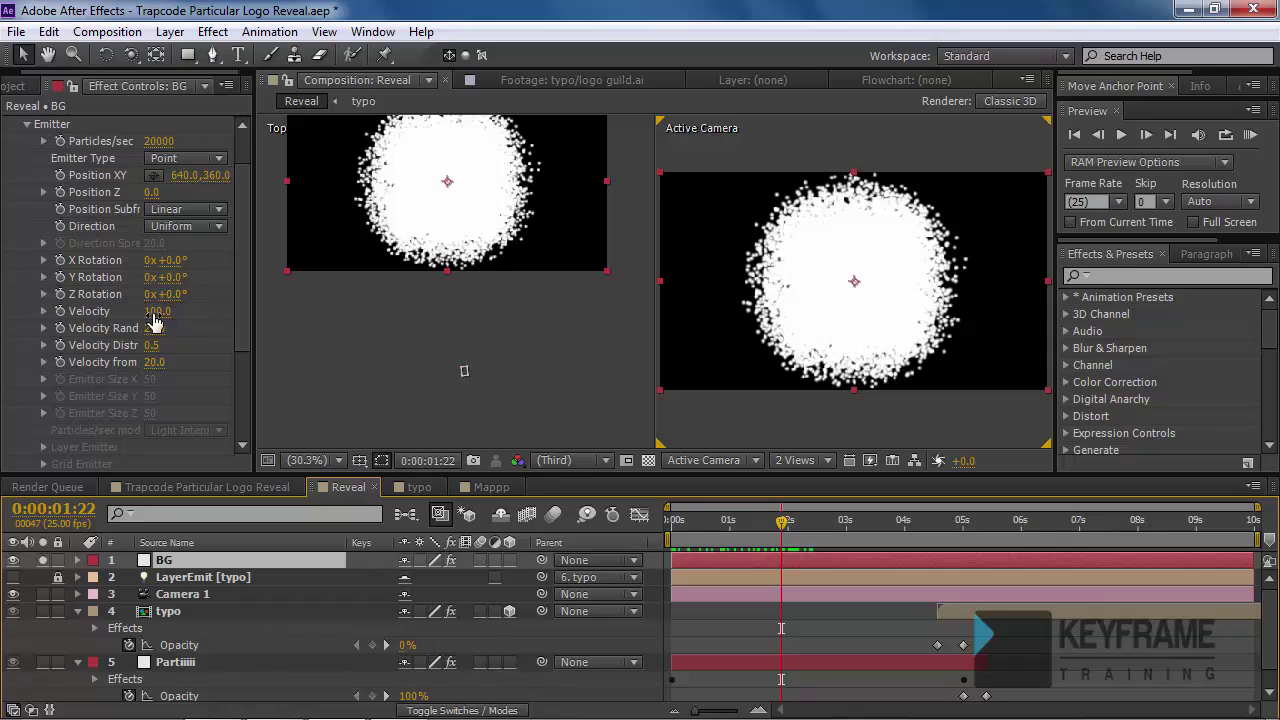
drag(155, 318, 318, 329)
drag(403, 334, 466, 369)
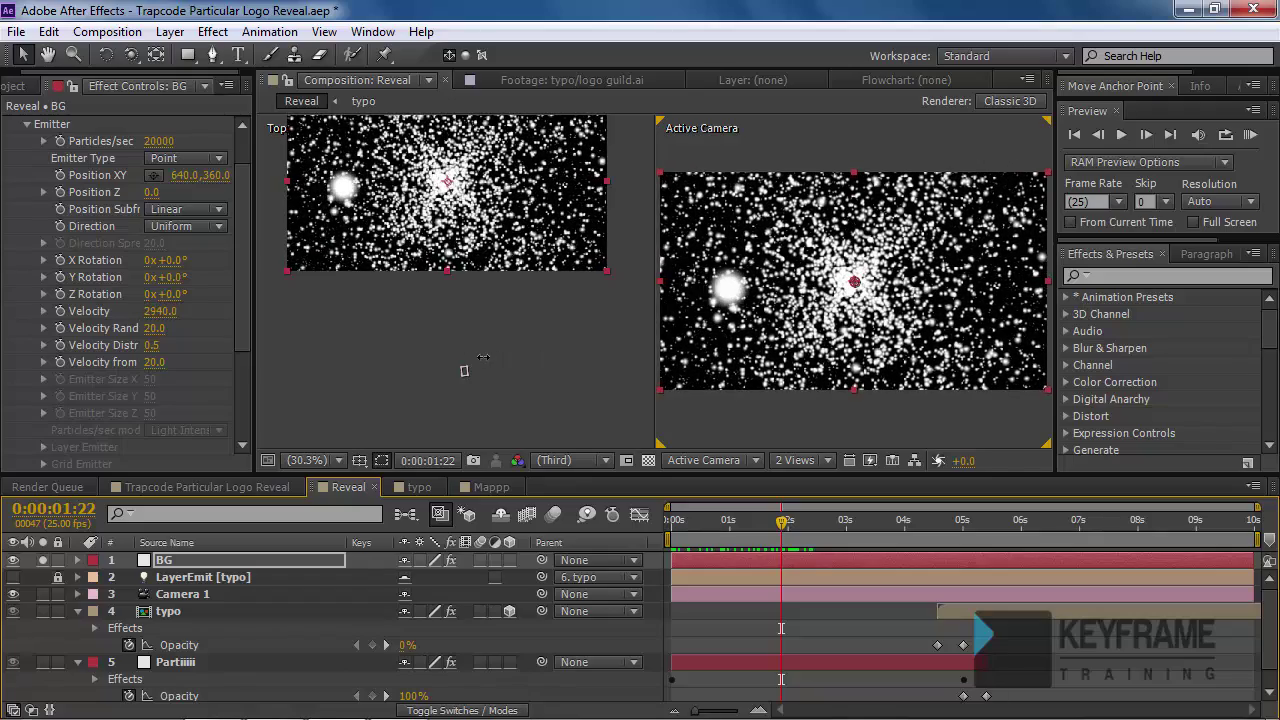
click(534, 306)
- Keyframe BG's Particles/sec at 20000 on 0:00:00:03 and 0 on 0:00:00:04, and scrub to 0:00:00:24 to check the burst
click(676, 523)
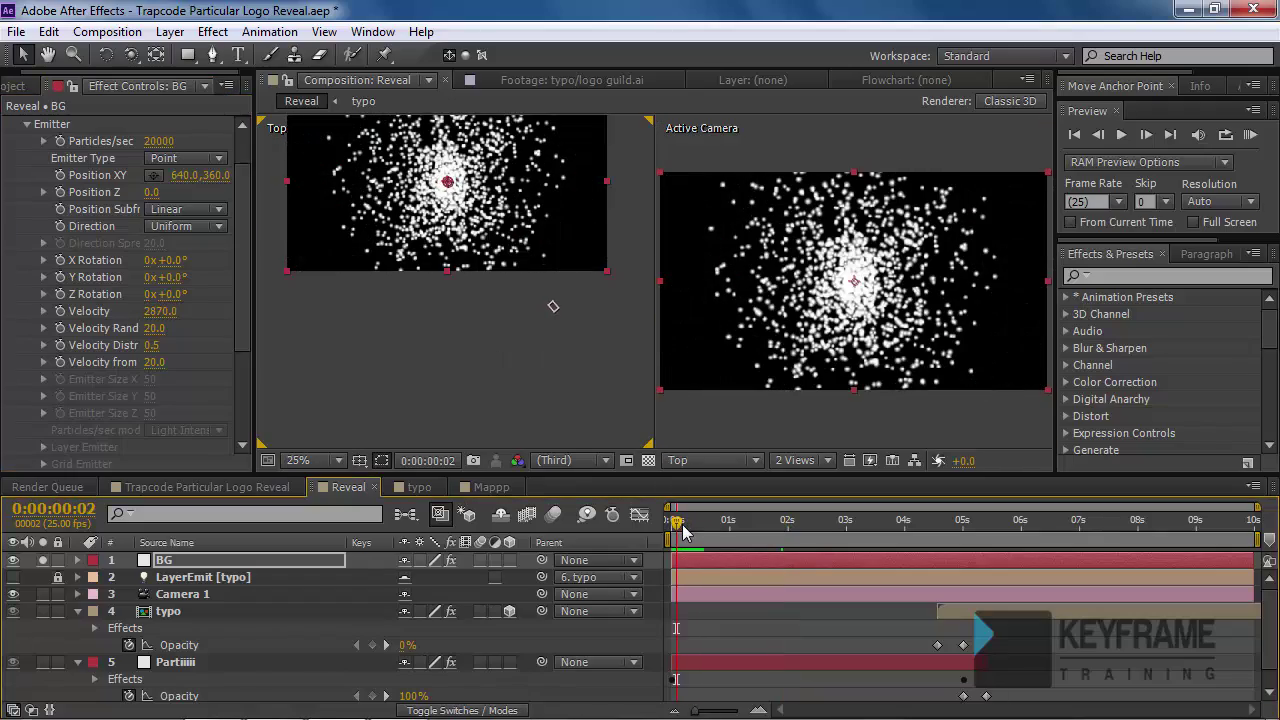
click(671, 522)
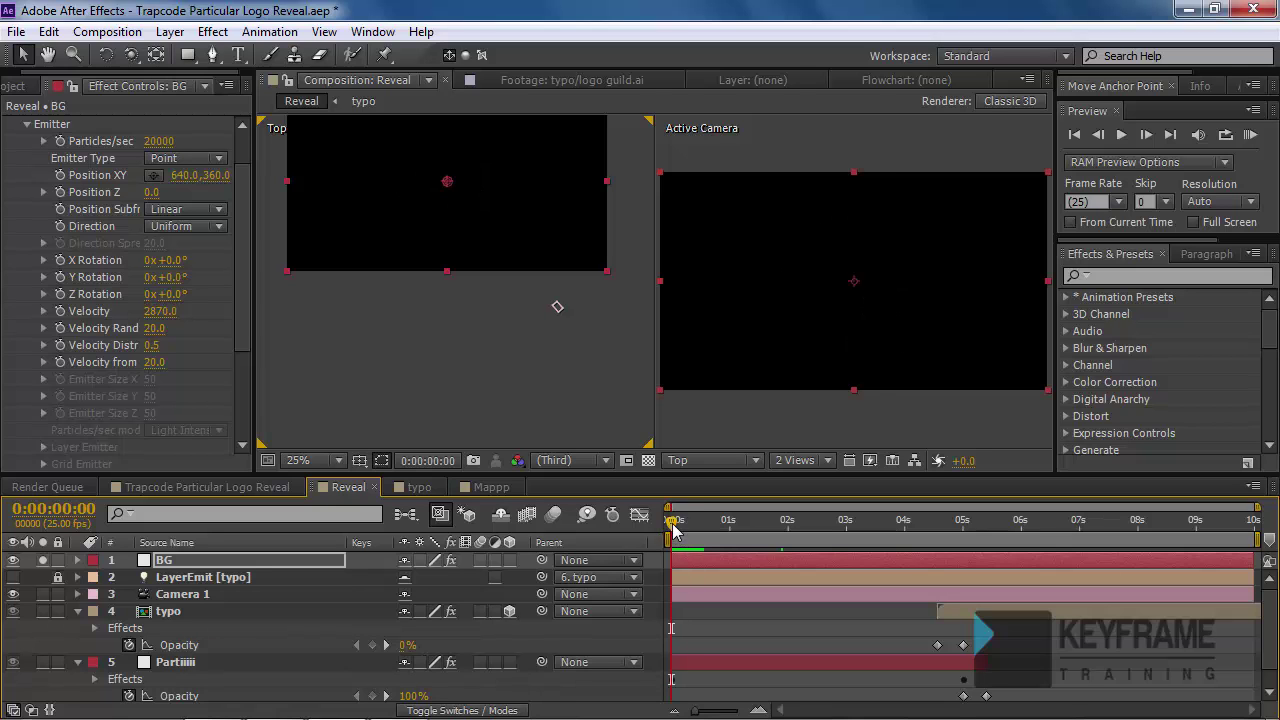
click(677, 523)
click(678, 522)
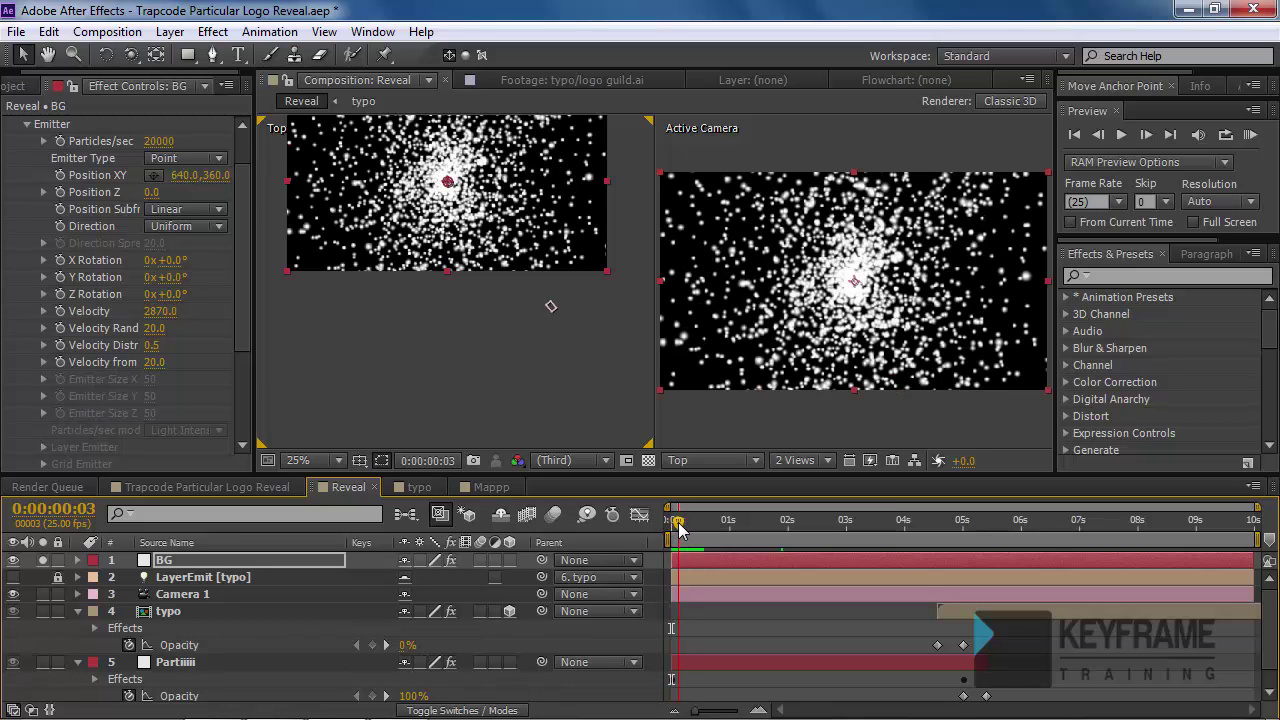
click(62, 148)
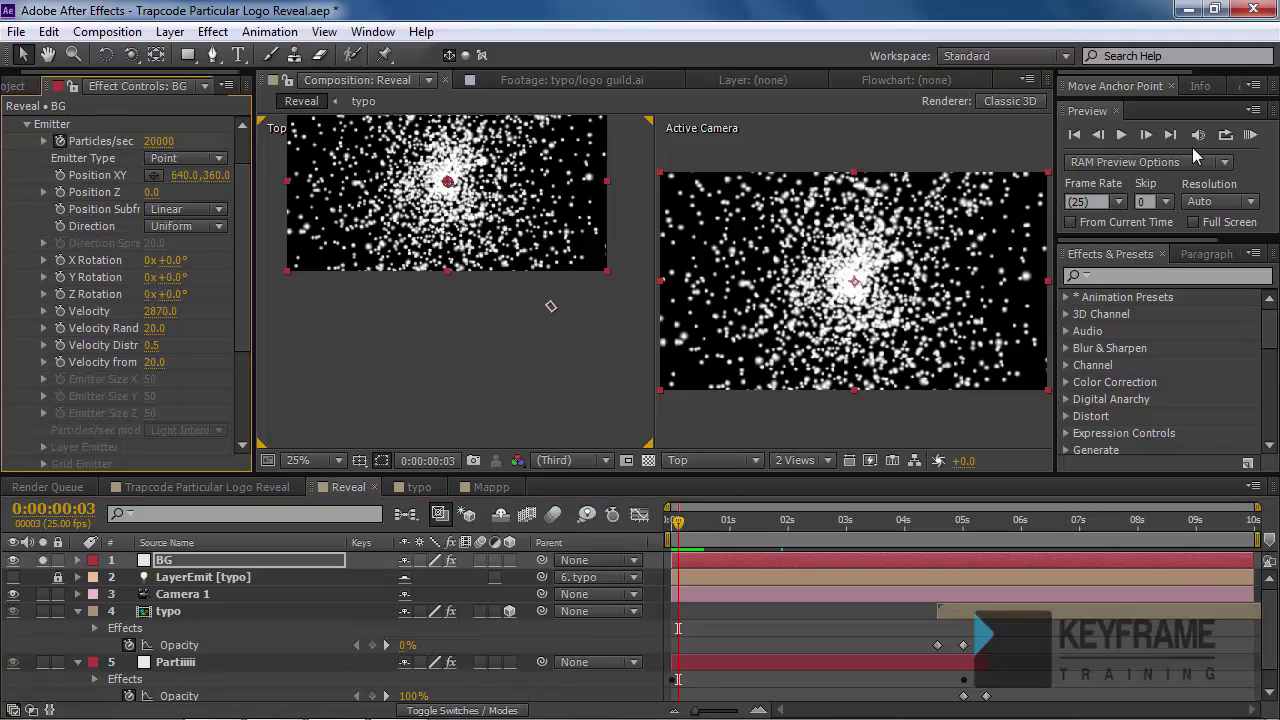
click(1147, 136)
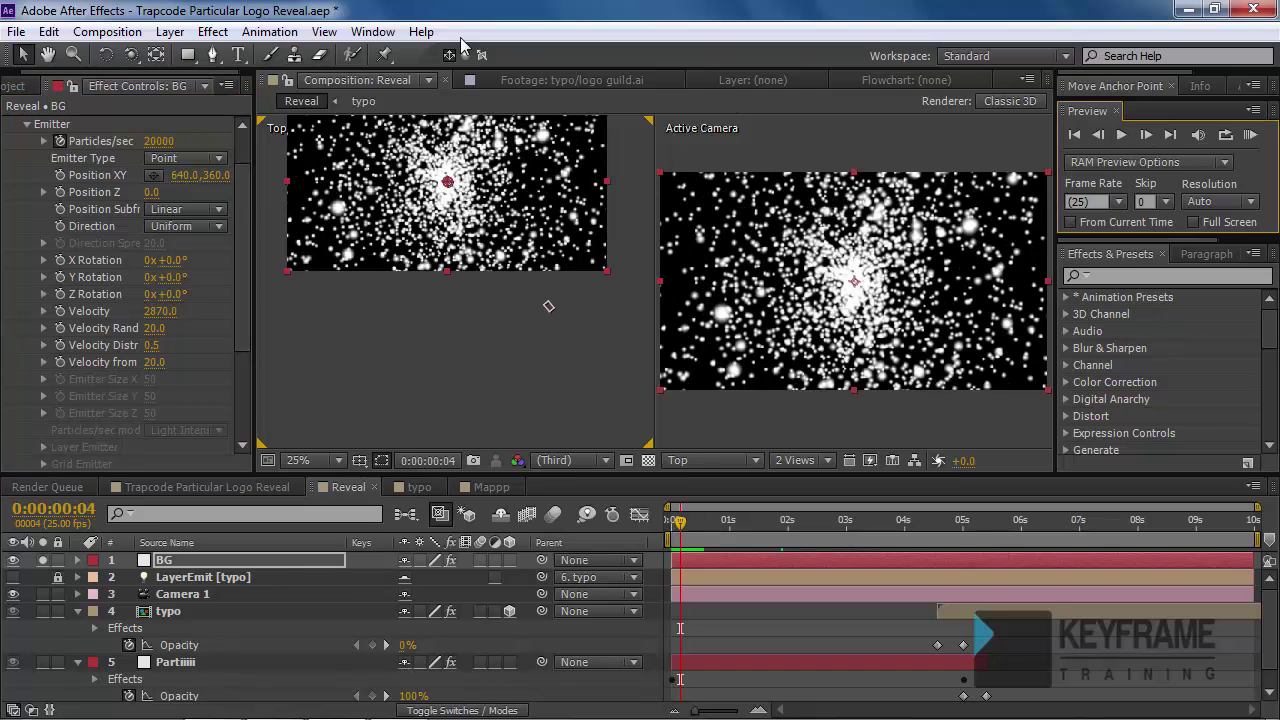
click(162, 141)
text(0)
key(Return)
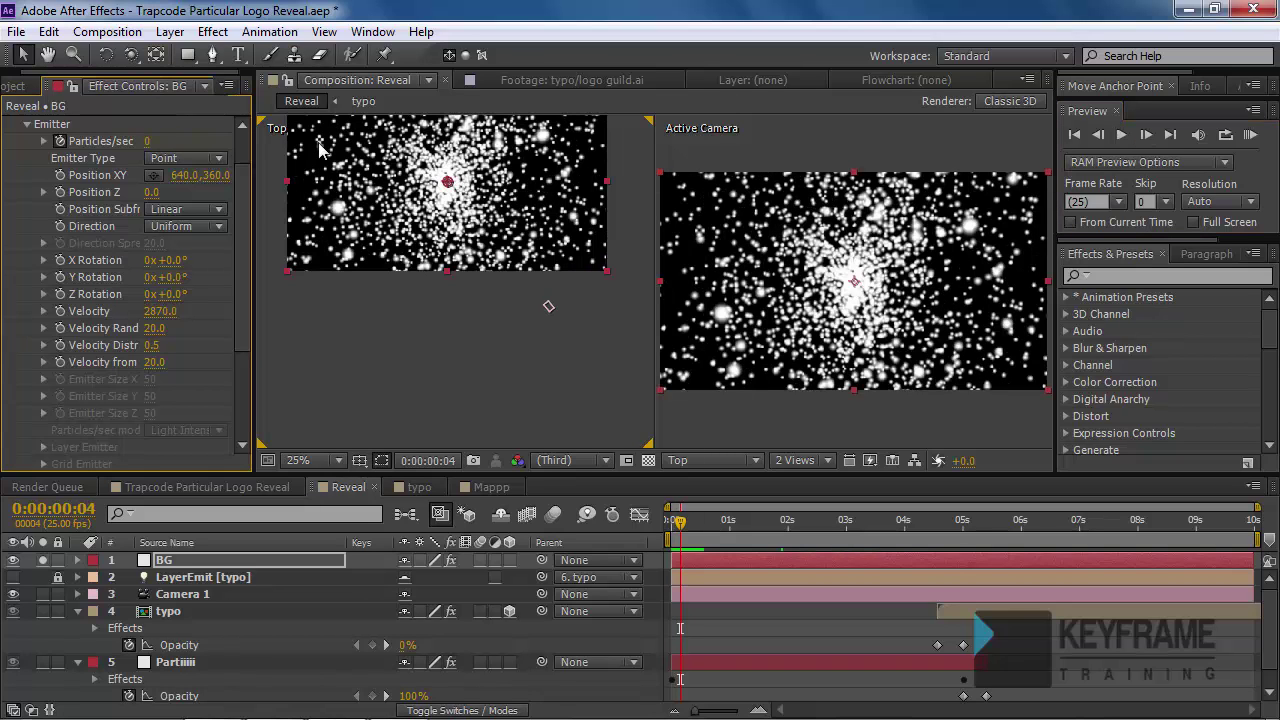
drag(678, 532, 728, 553)
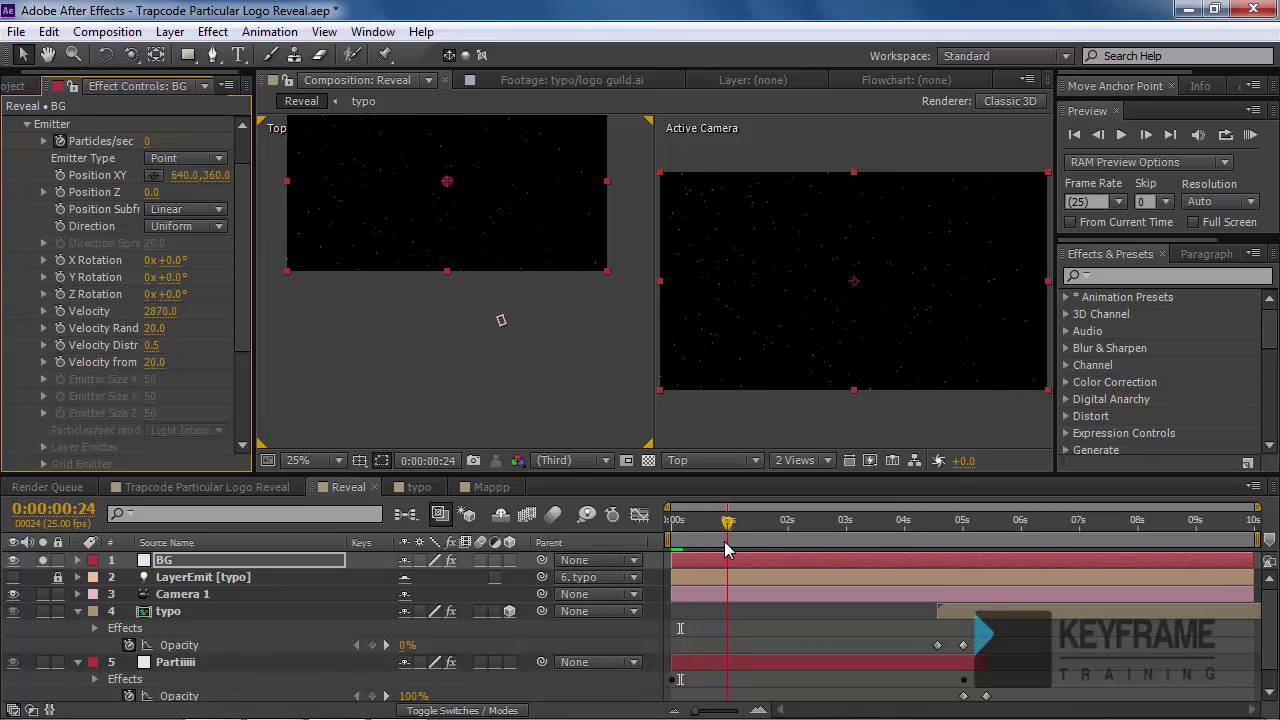
- Expand Particular's Physics settings for BG, widen the effect controls, and open the Physics Time Factor value for editing
drag(247, 213, 246, 312)
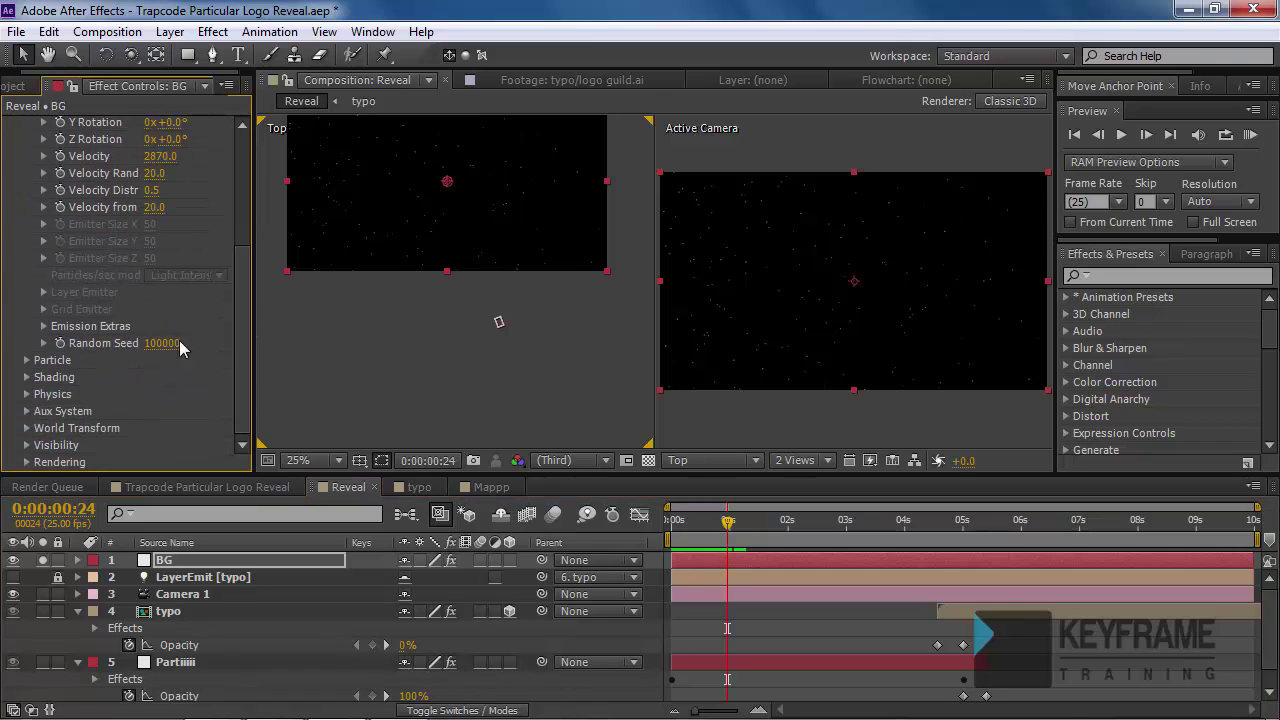
click(27, 395)
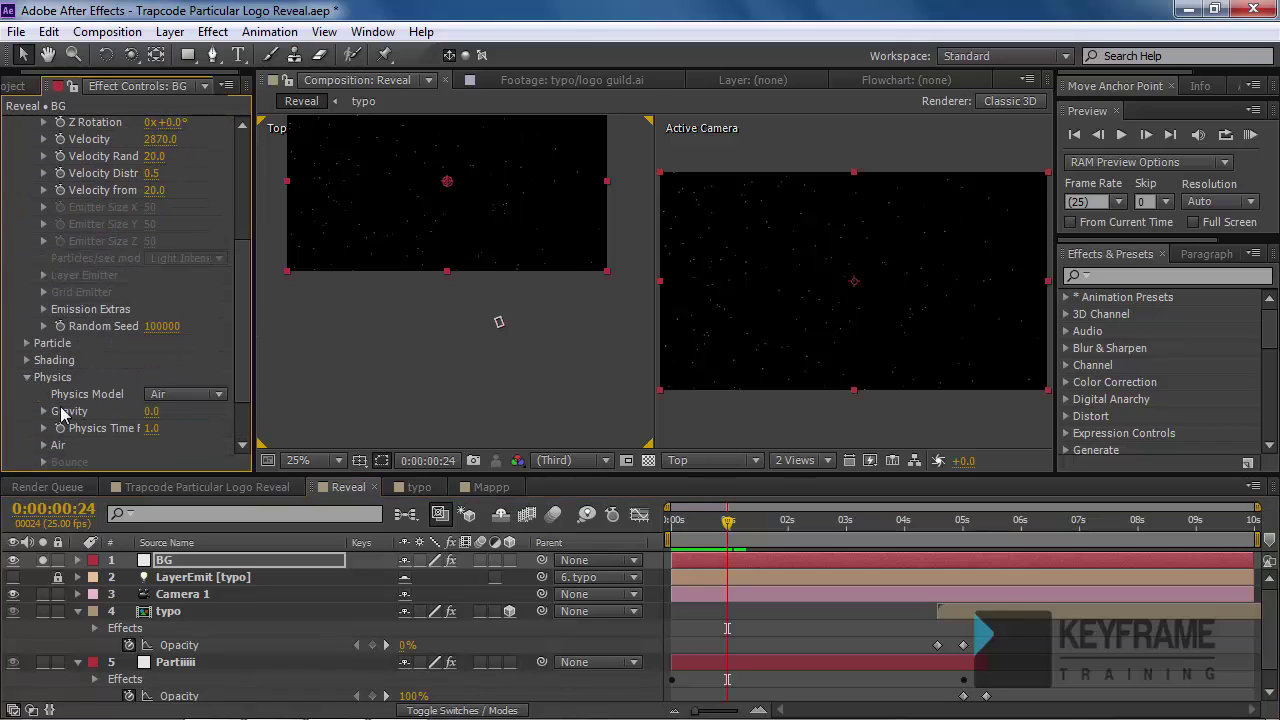
drag(254, 395, 366, 397)
scroll(159, 397, down, 3)
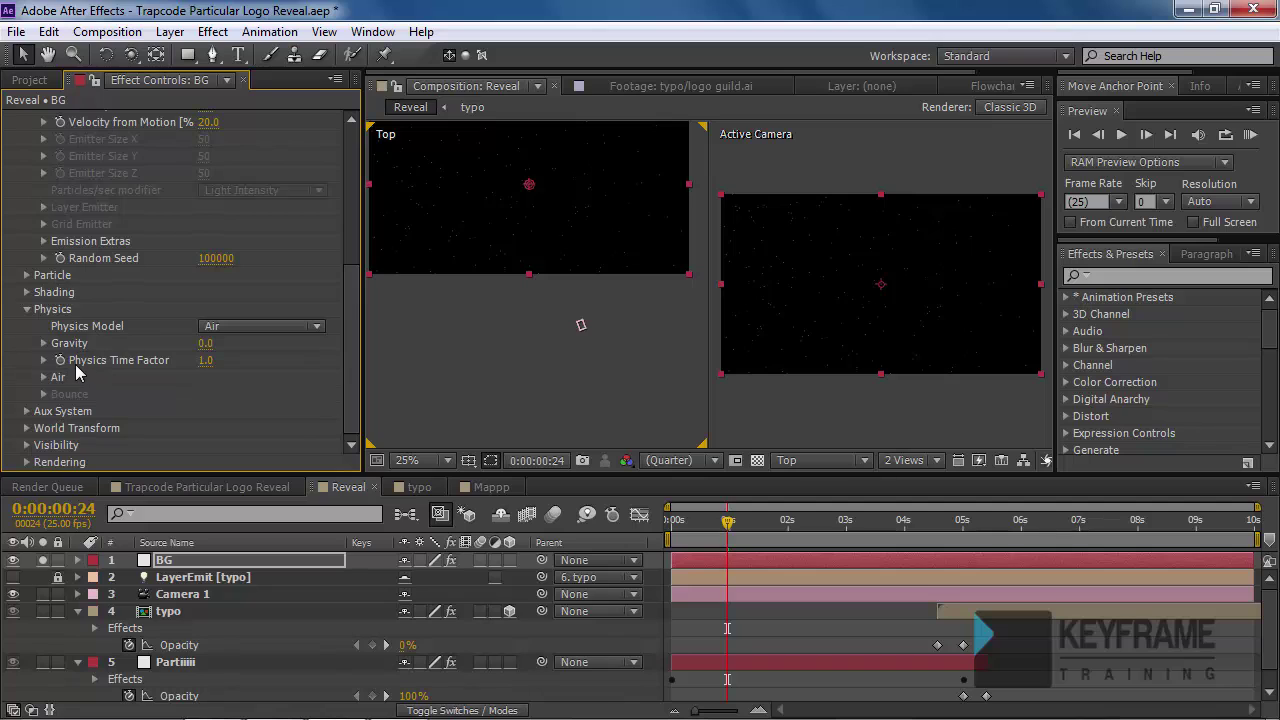
click(206, 361)
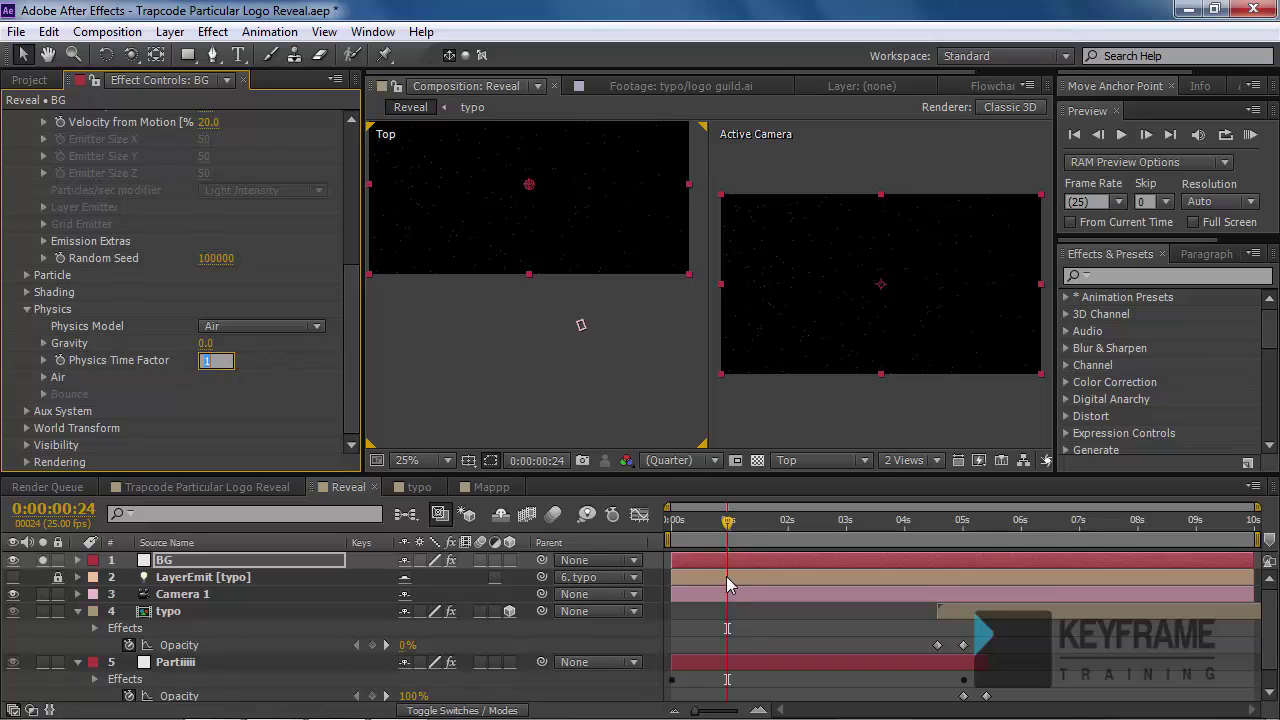
- Reveal BG's Particles/sec keyframes in the timeline and move the current time to the second one at 0:00:00:04
click(257, 565)
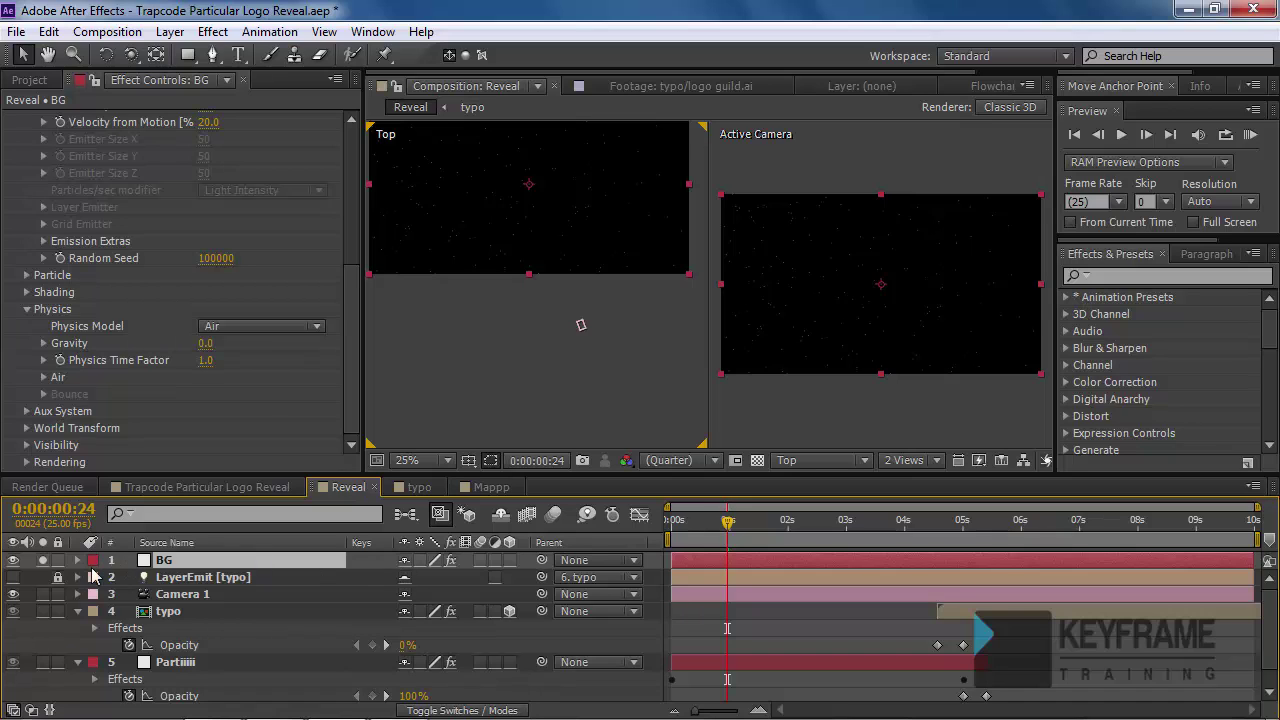
click(78, 560)
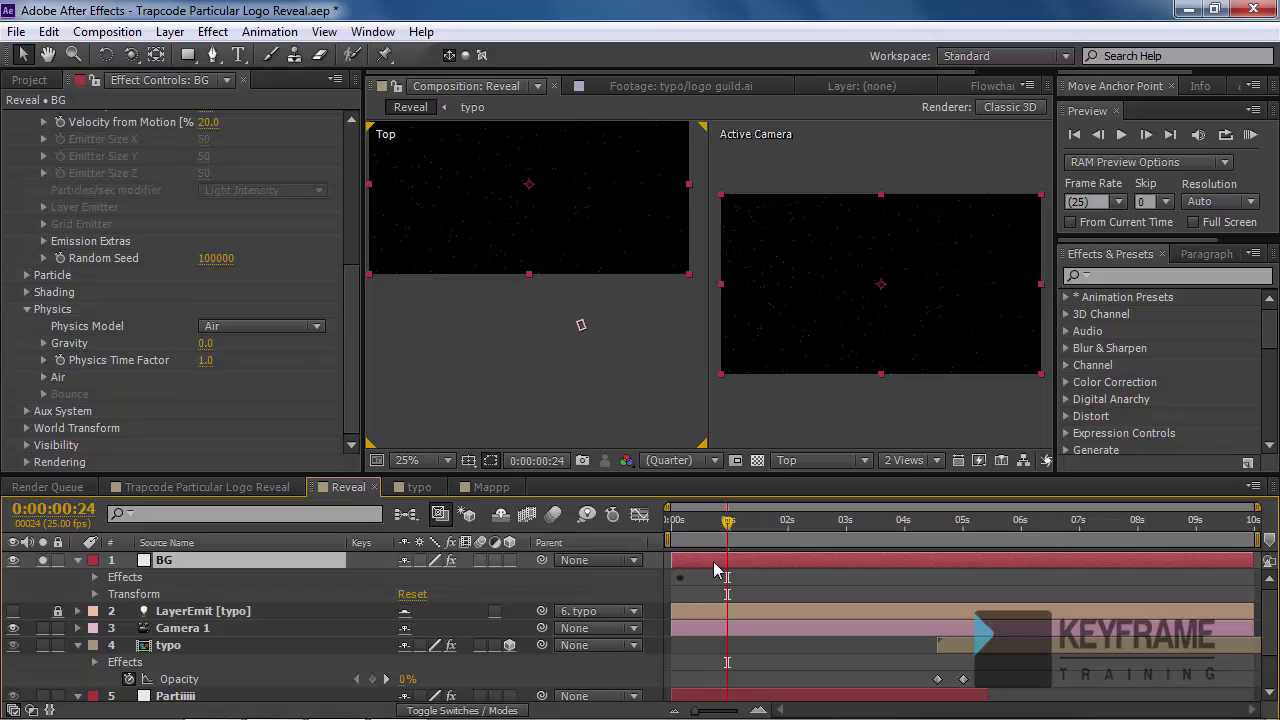
key(u)
drag(718, 521, 681, 521)
click(760, 710)
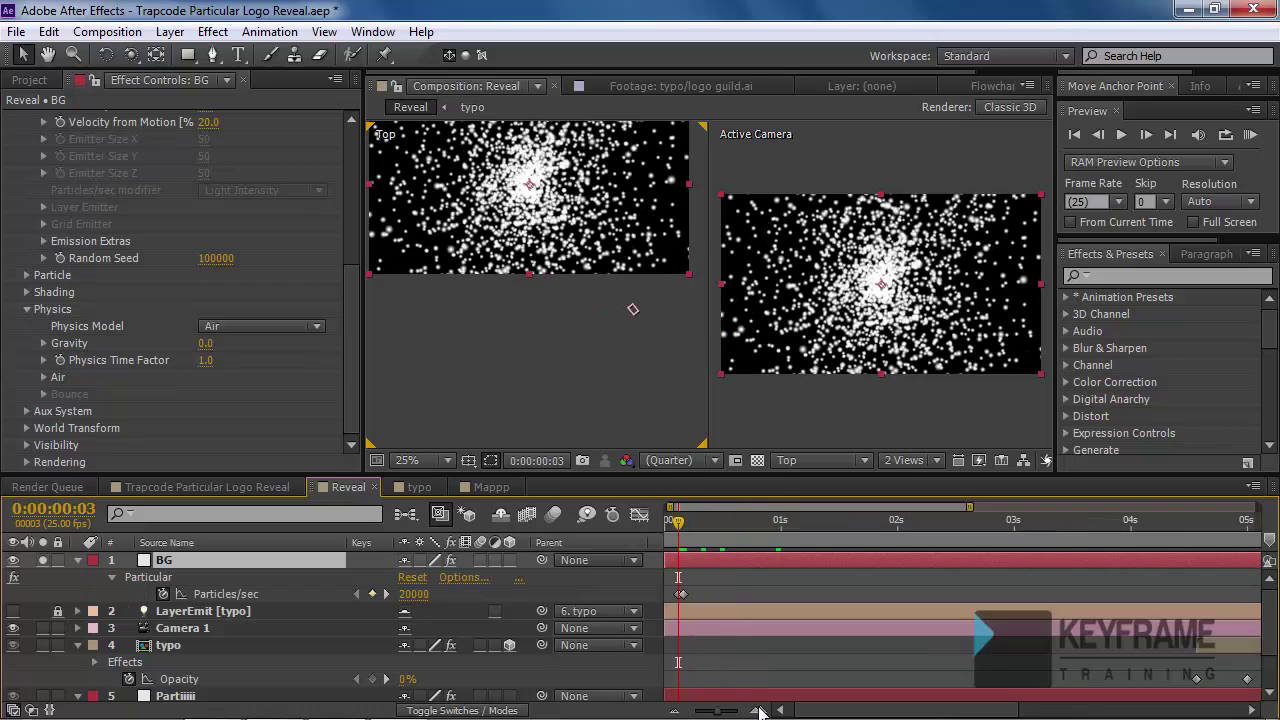
click(760, 710)
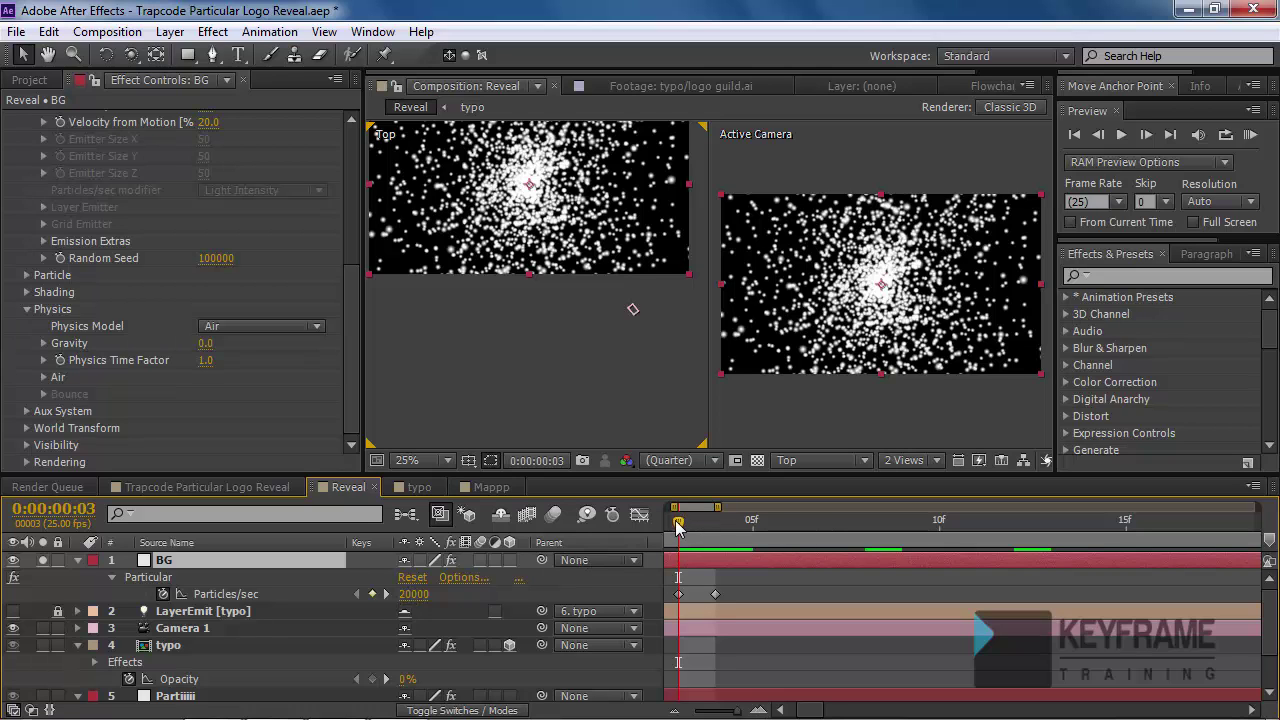
drag(686, 524, 712, 523)
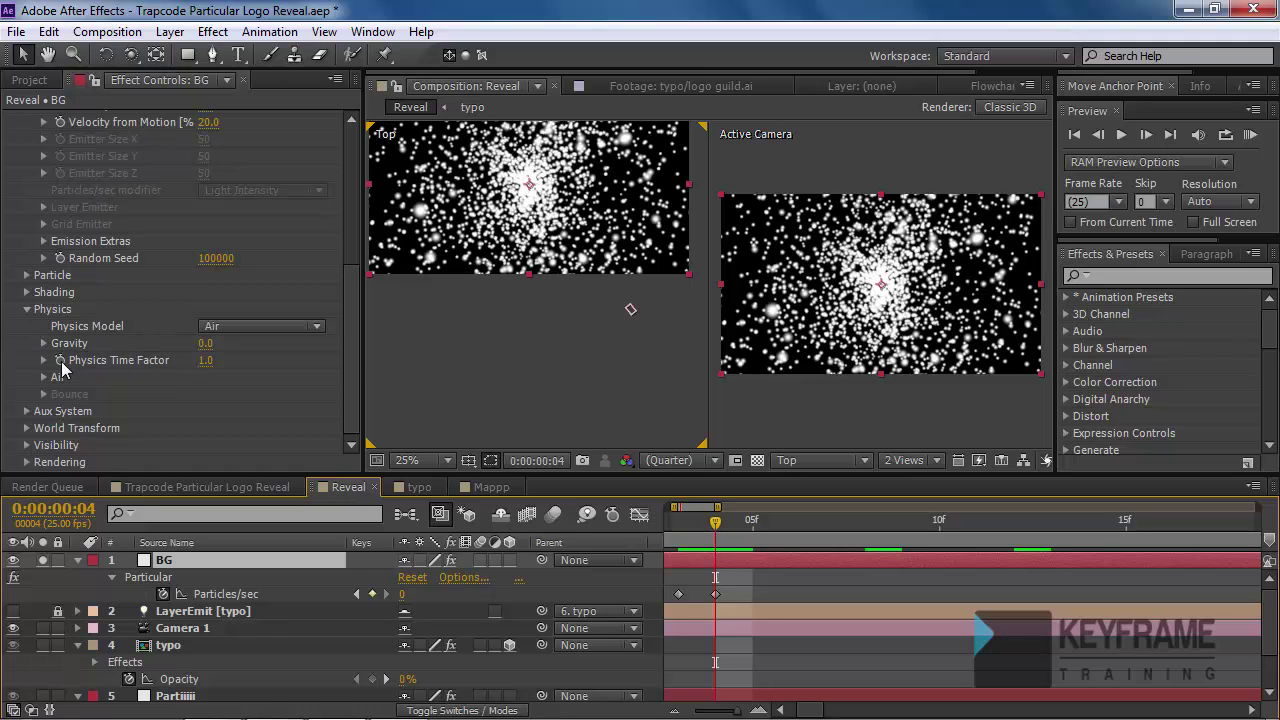
- Keyframe BG's Physics Time Factor at 1.0 on 0:00:00:04 and at 0 on 0:00:00:05 to freeze the particles
click(62, 369)
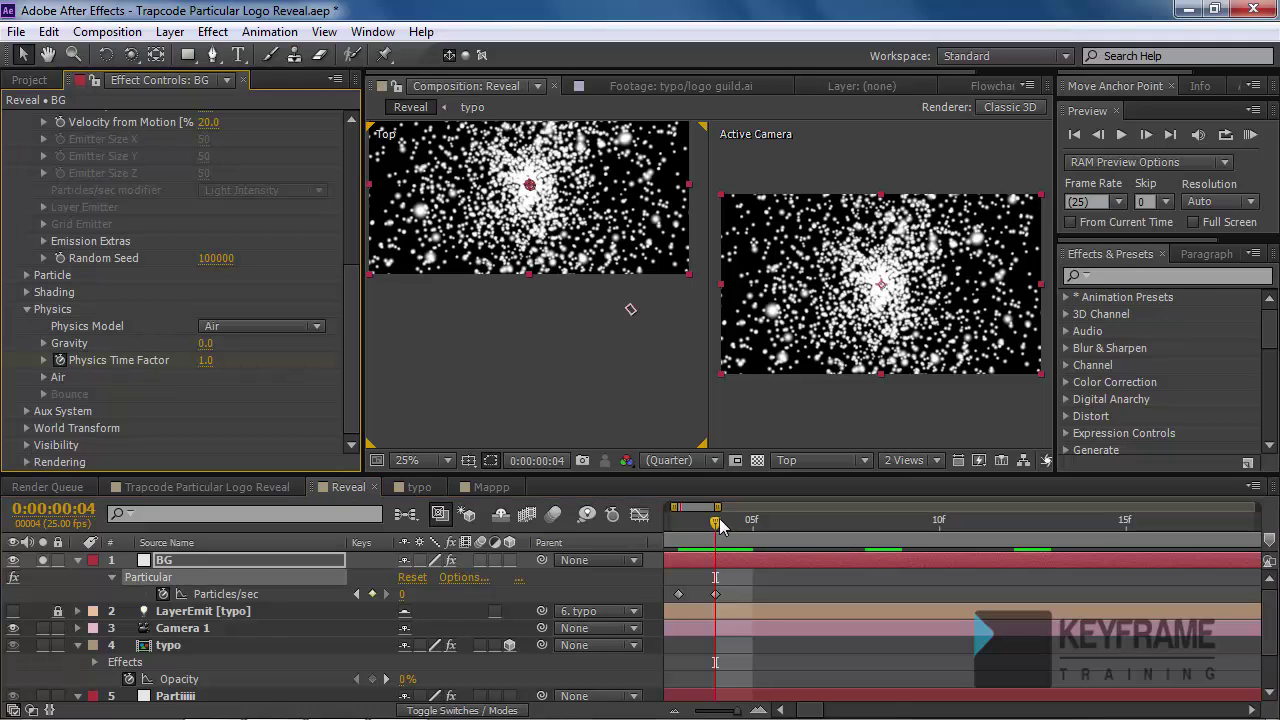
click(743, 518)
click(206, 360)
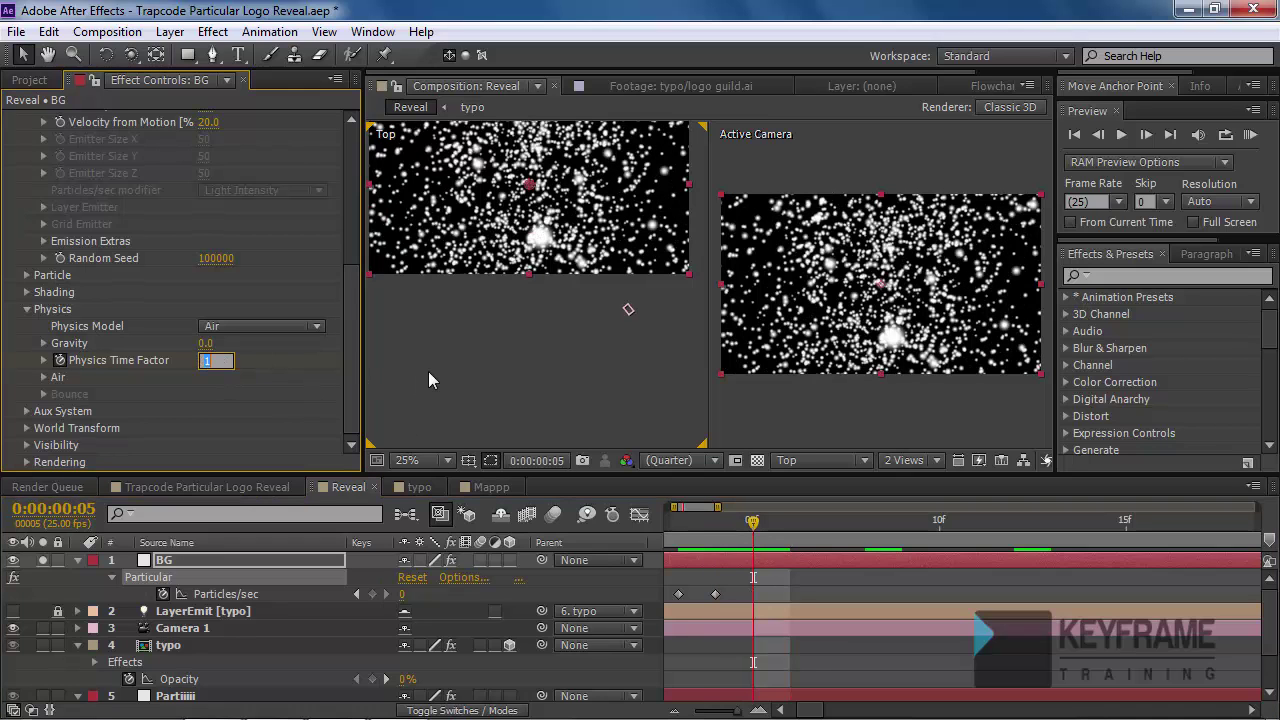
text(0)
key(Return)
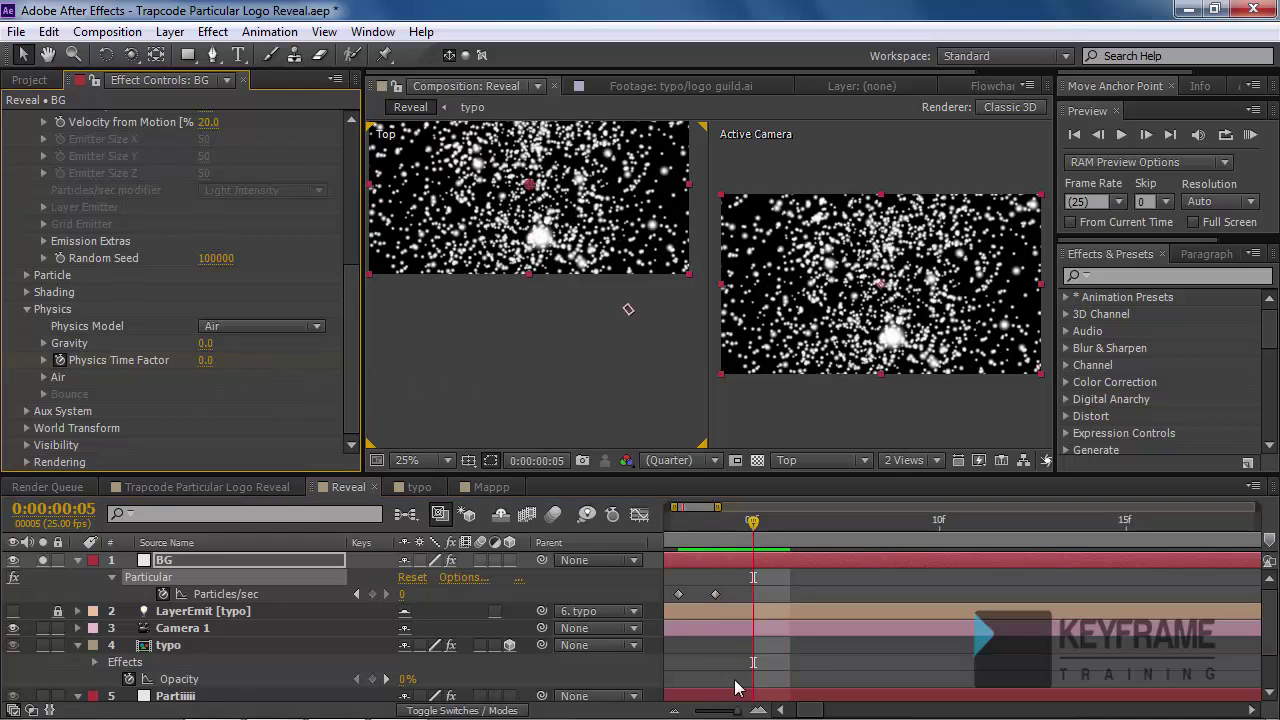
- Raise the BG emitter's Velocity to 15330 so the frozen particles spread much farther apart
drag(752, 540, 858, 566)
drag(730, 712, 720, 712)
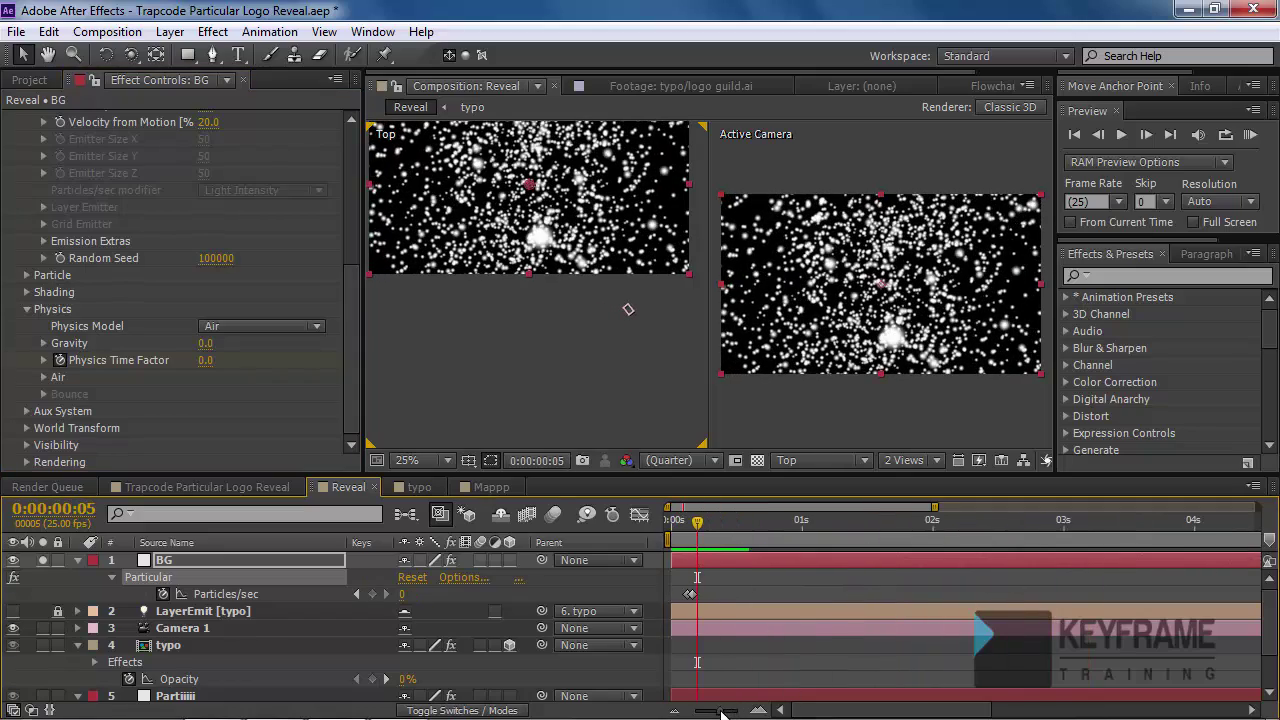
drag(349, 307, 353, 156)
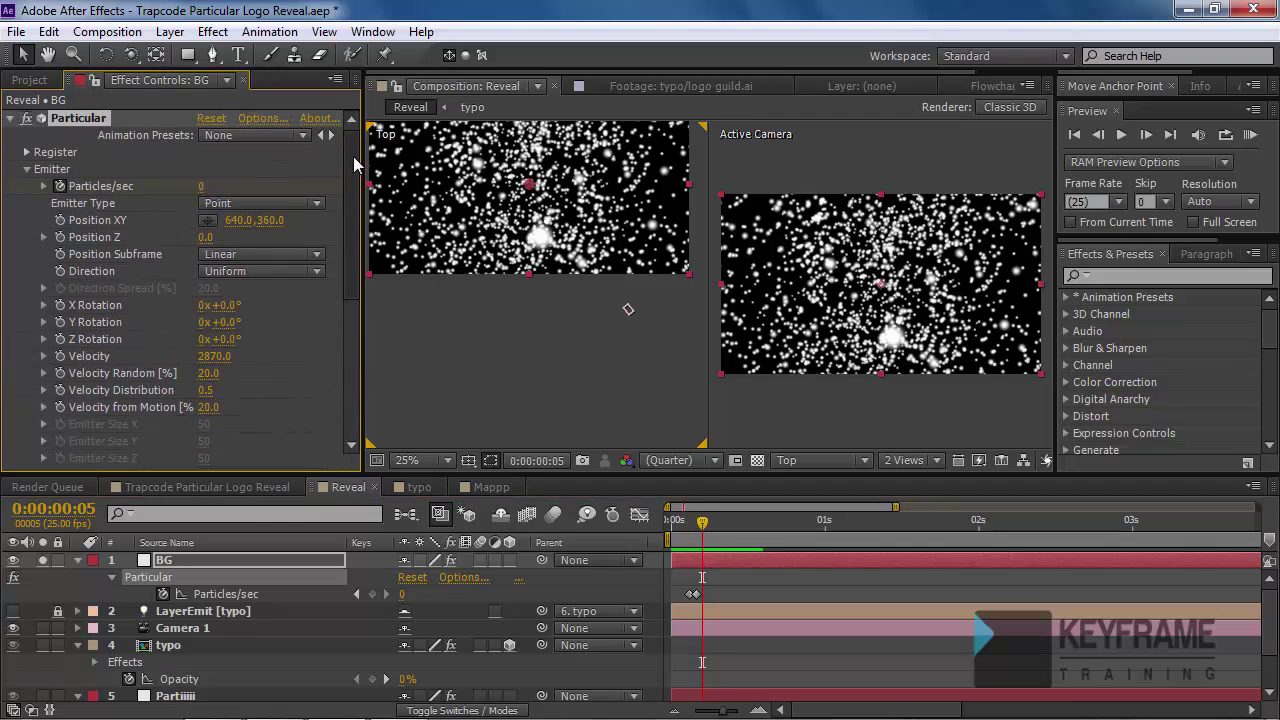
drag(221, 365, 612, 389)
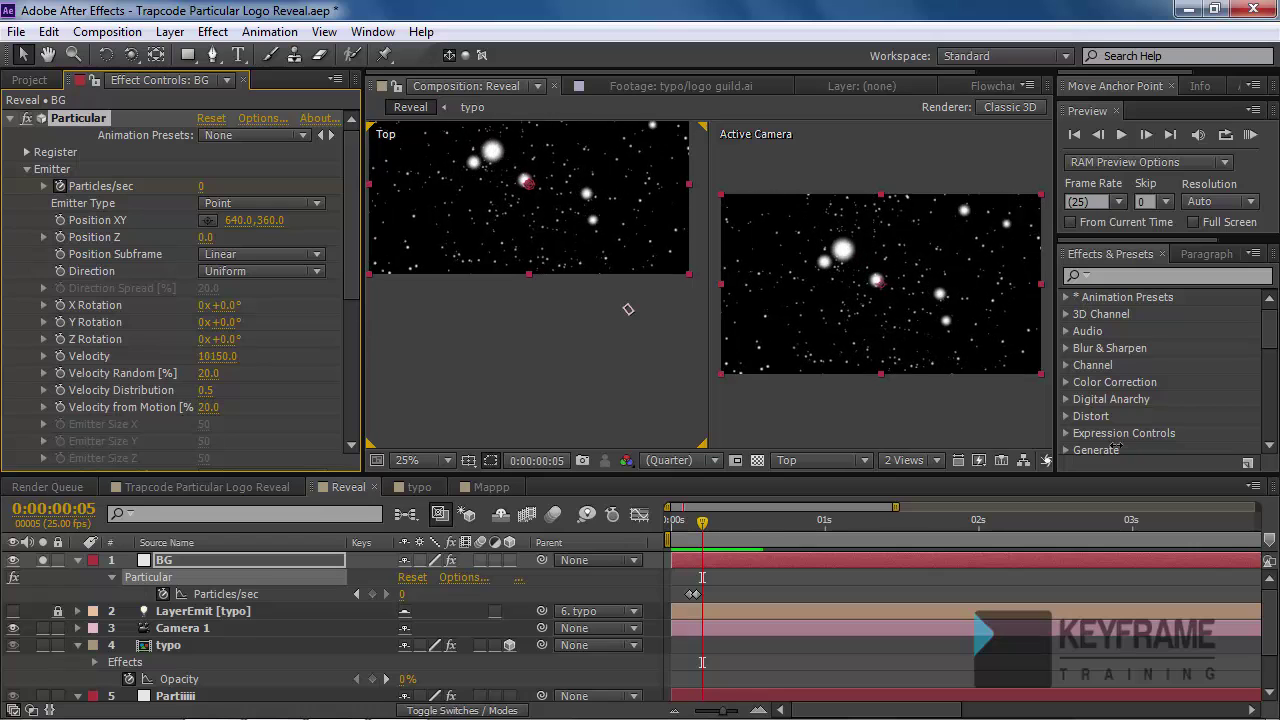
drag(214, 358, 602, 410)
- Slide BG earlier so its burst precedes the composition start, extend its end across the timeline, and scrub to 0:00:01:18 to check
drag(703, 521, 1170, 586)
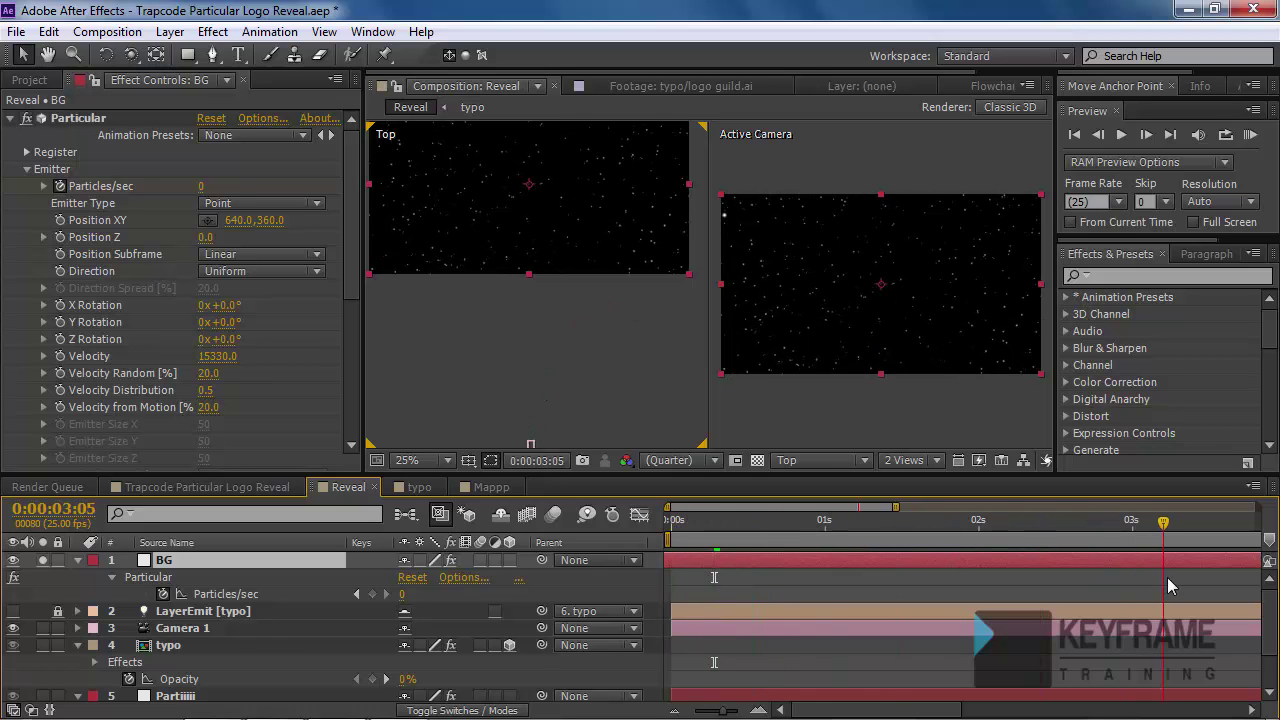
drag(716, 711, 680, 712)
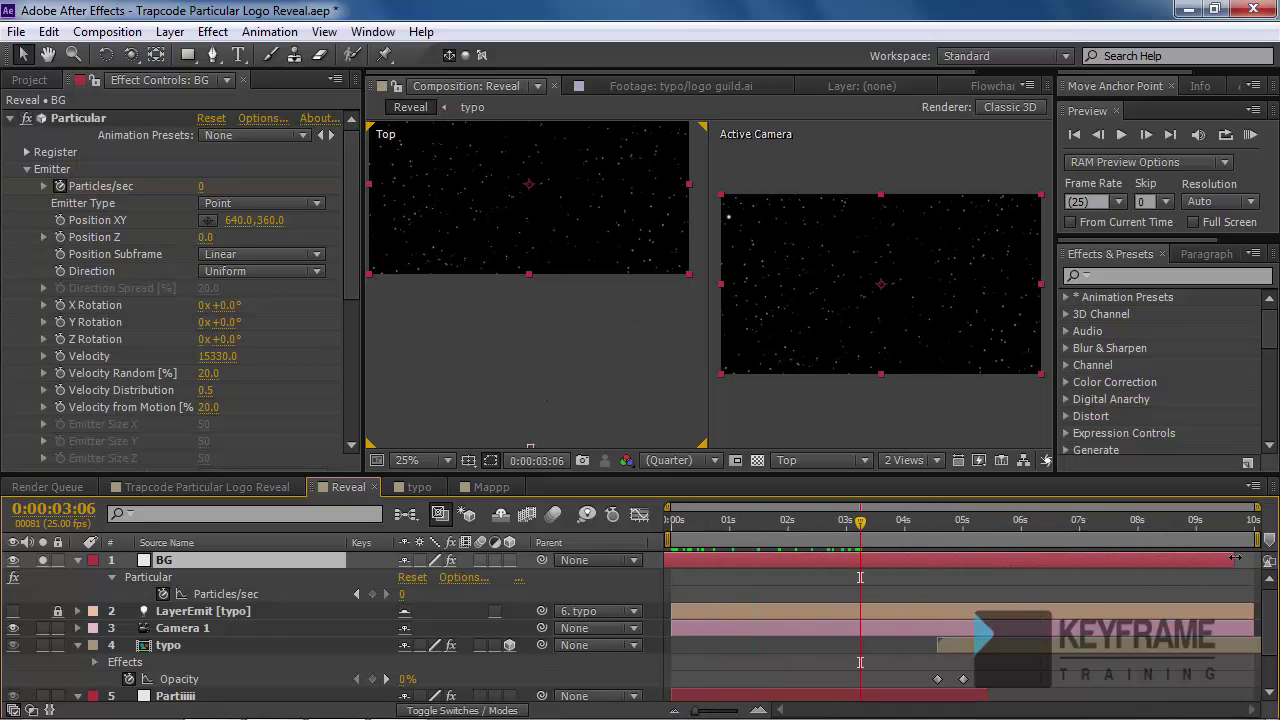
drag(860, 530, 771, 540)
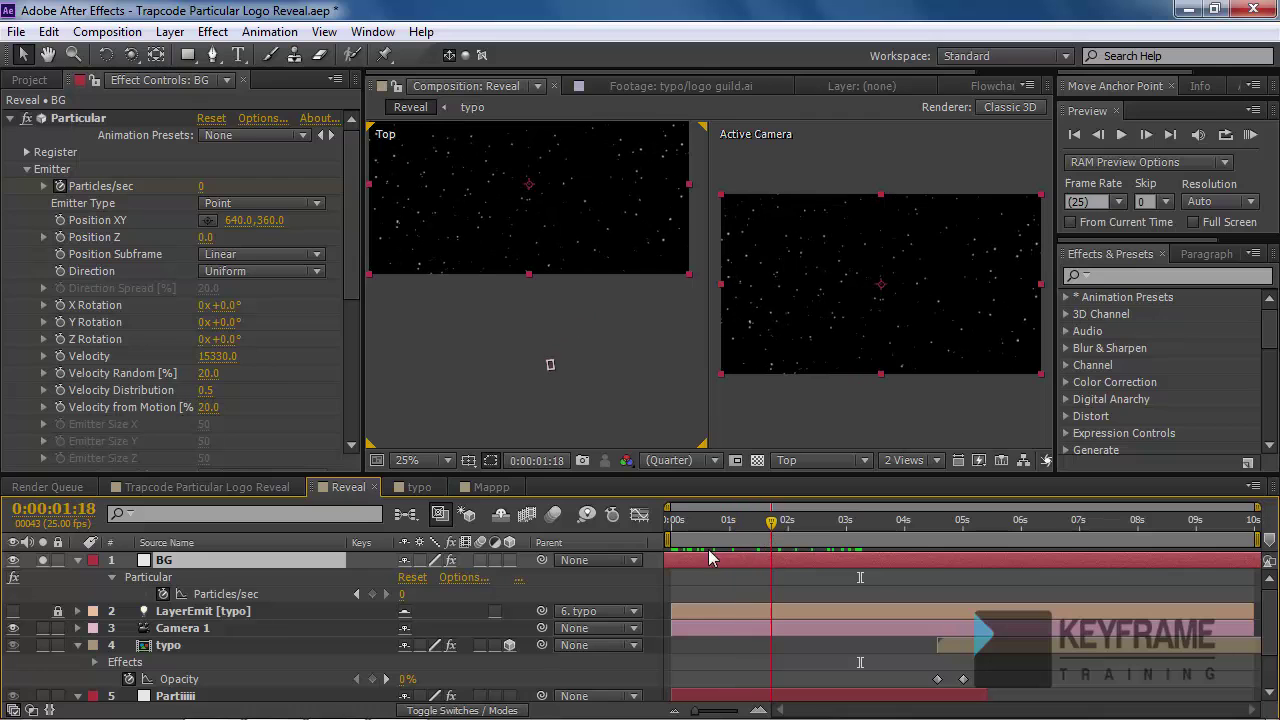
- Turn off BG's solo and scrub to 0:00:02:04 and back to 0:00:00:22 to check it with the logo particles
click(43, 562)
drag(755, 530, 797, 520)
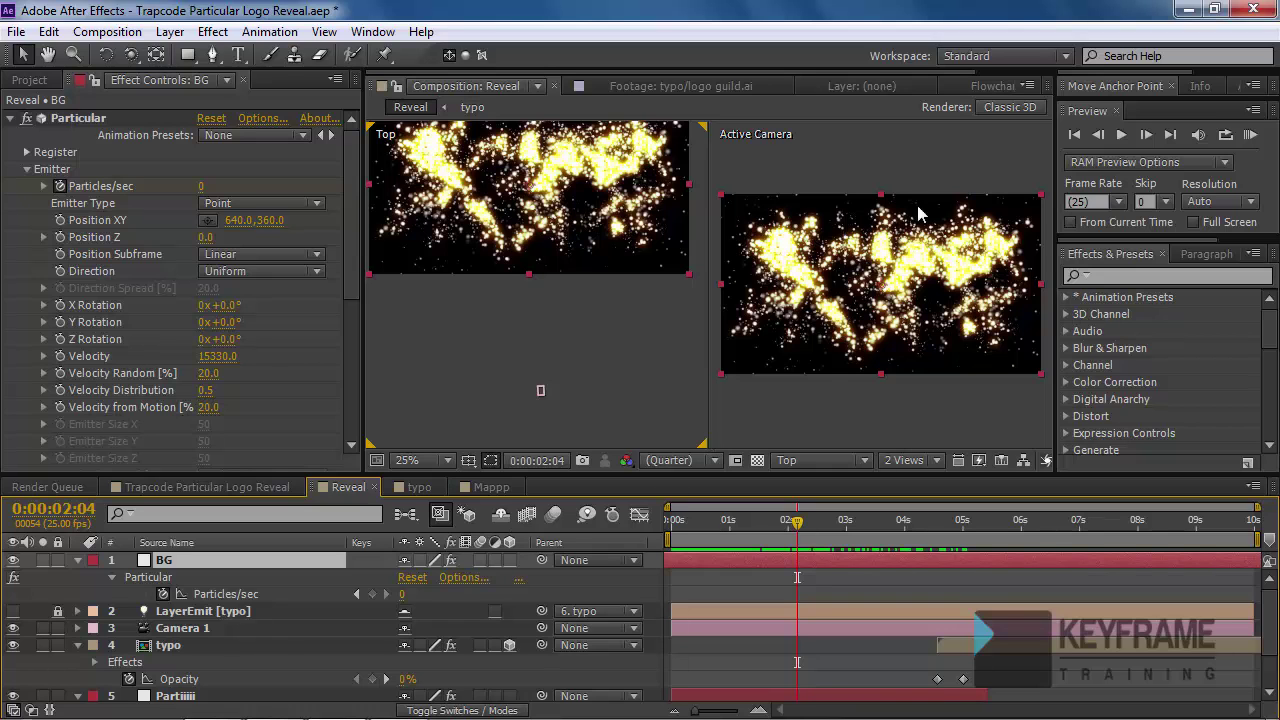
drag(797, 520, 722, 520)
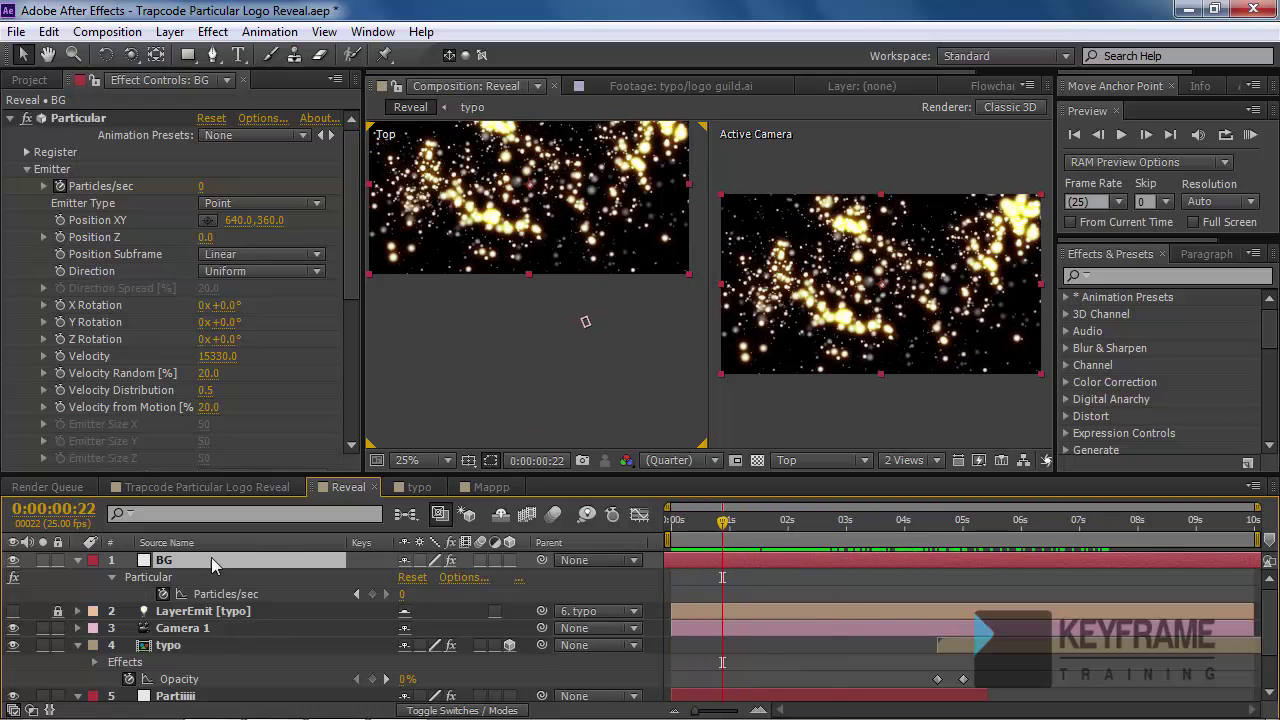
- Expand Camera 1's Camera Options and turn Depth of Field on
click(178, 628)
click(77, 628)
scroll(100, 640, down, 2)
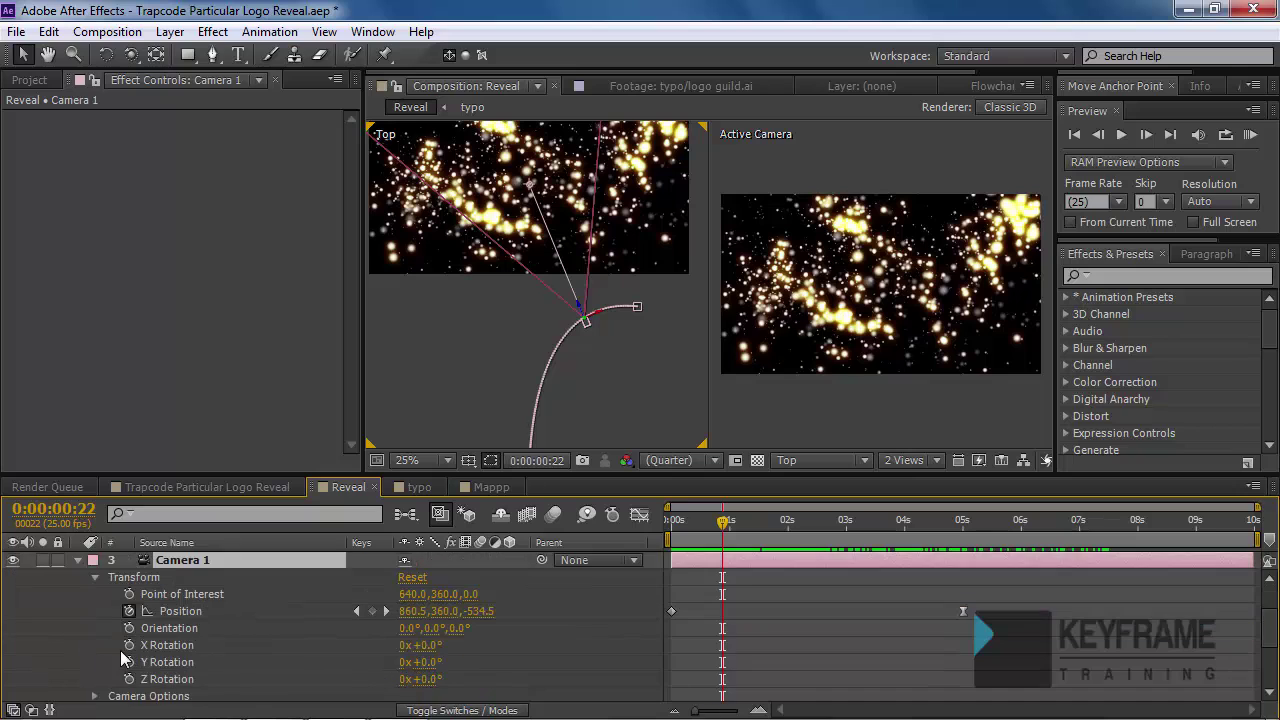
scroll(137, 666, down, 1)
click(146, 645)
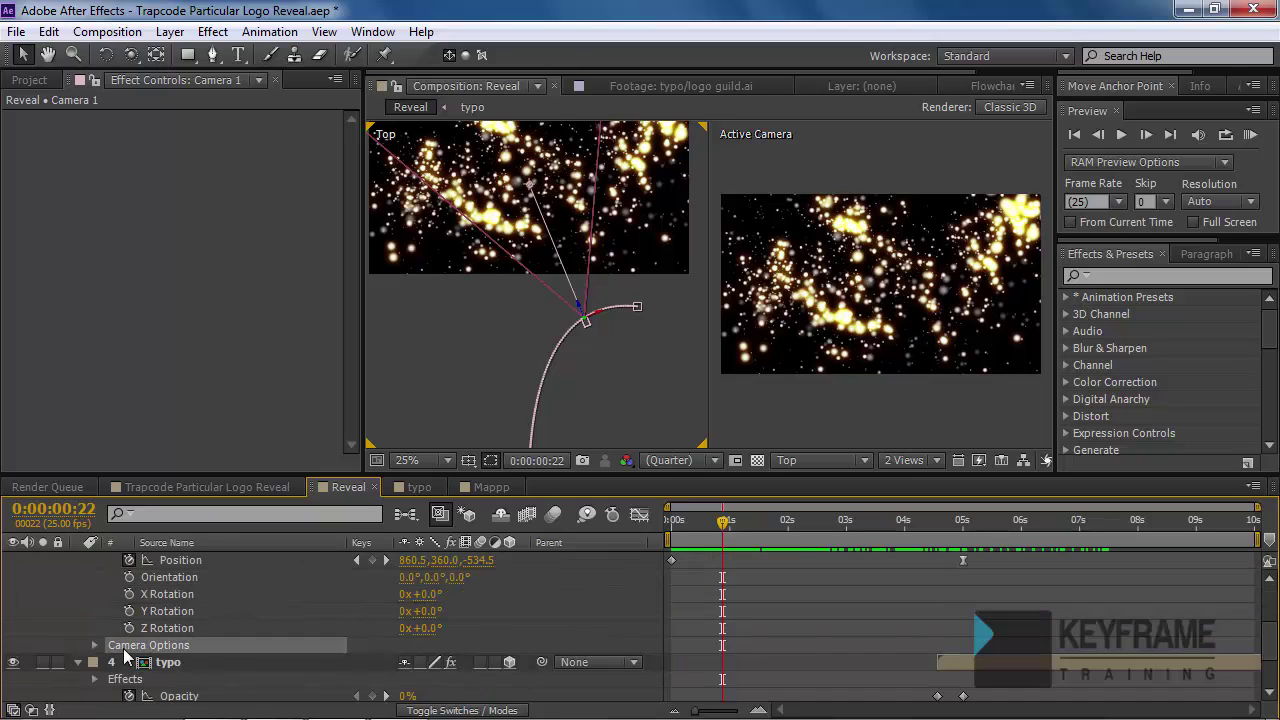
click(95, 645)
scroll(95, 644, down, 2)
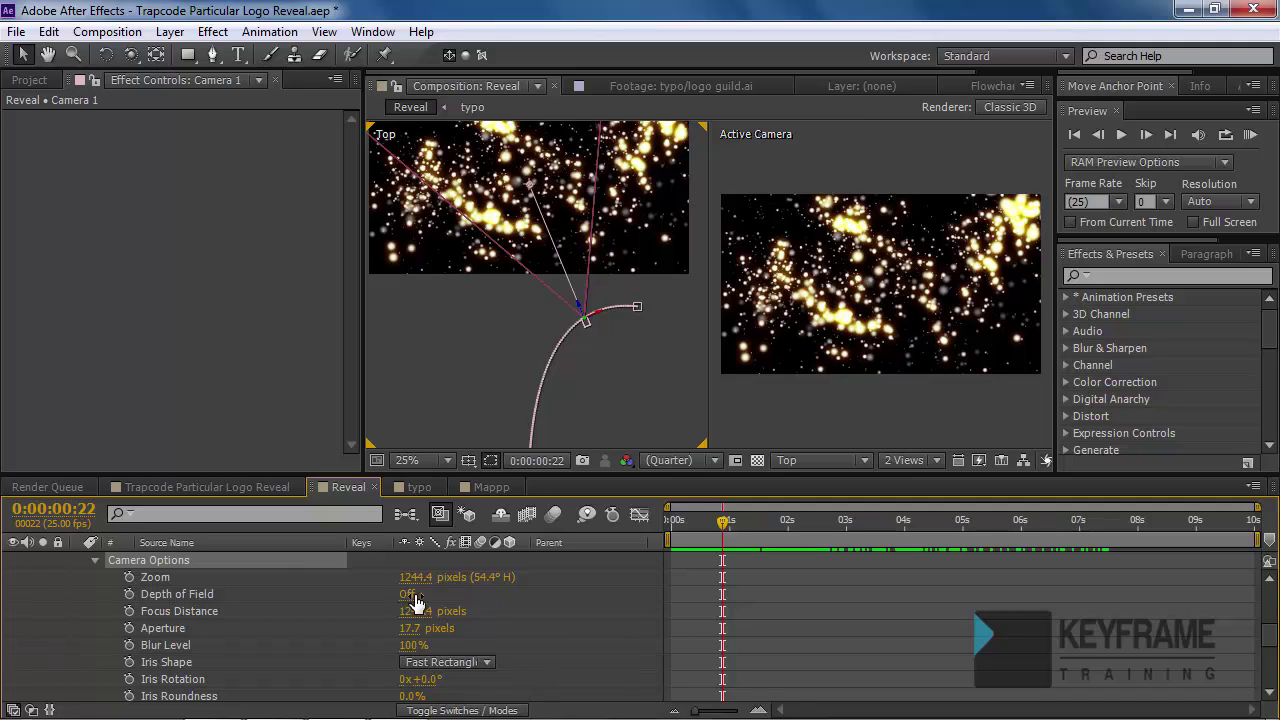
click(408, 595)
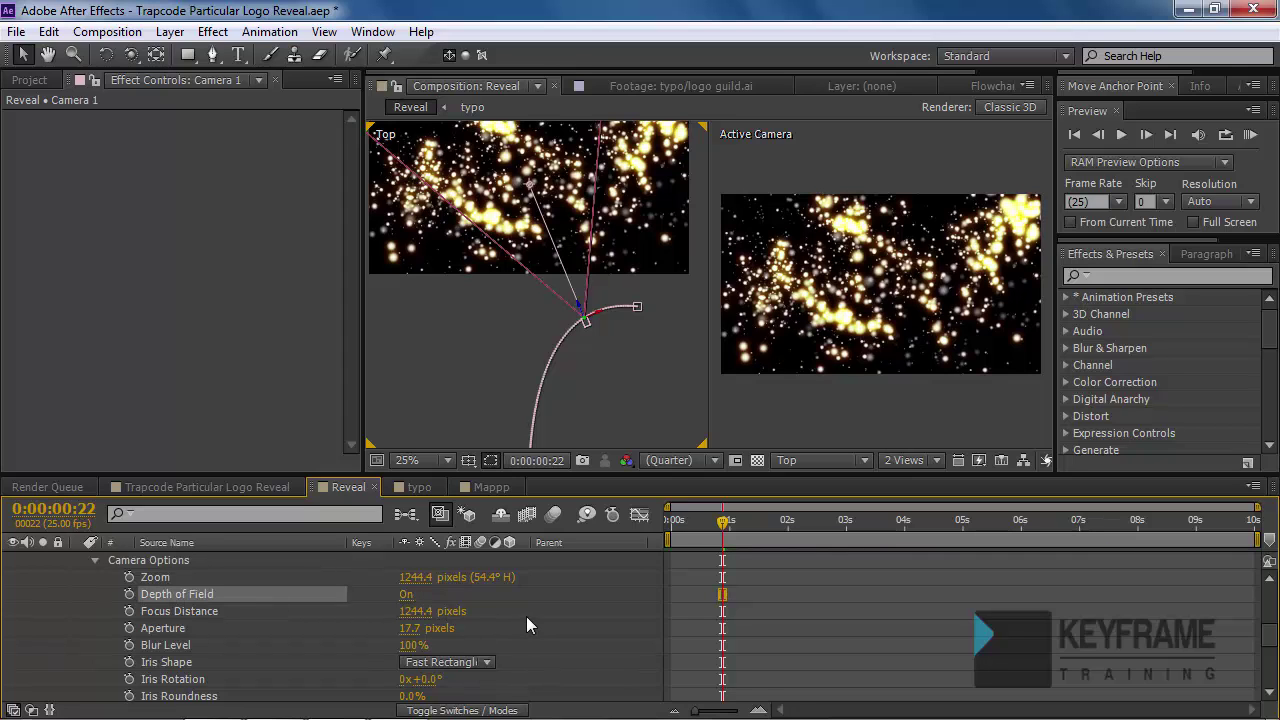
- Enlarge the composition view, recenter the Top view, and set Camera 1's Focus Distance to about 581.4 pixels
key(h)
drag(578, 230, 623, 335)
key(v)
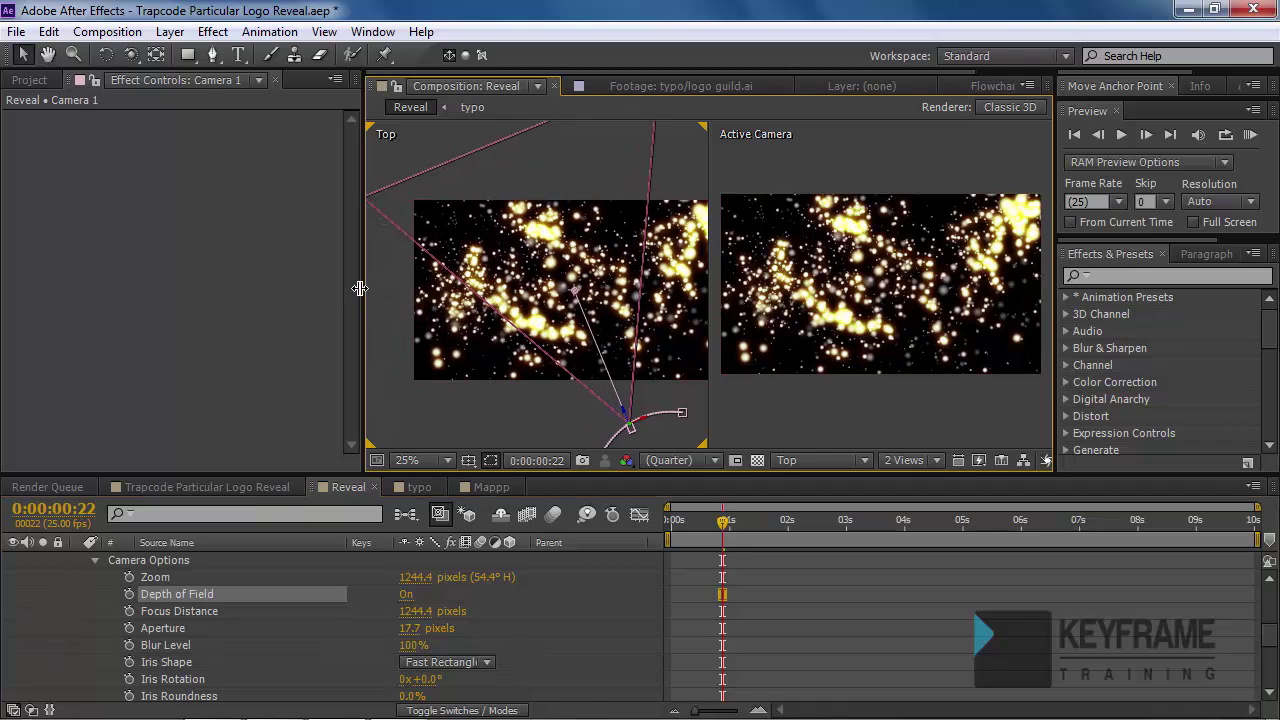
drag(359, 288, 279, 353)
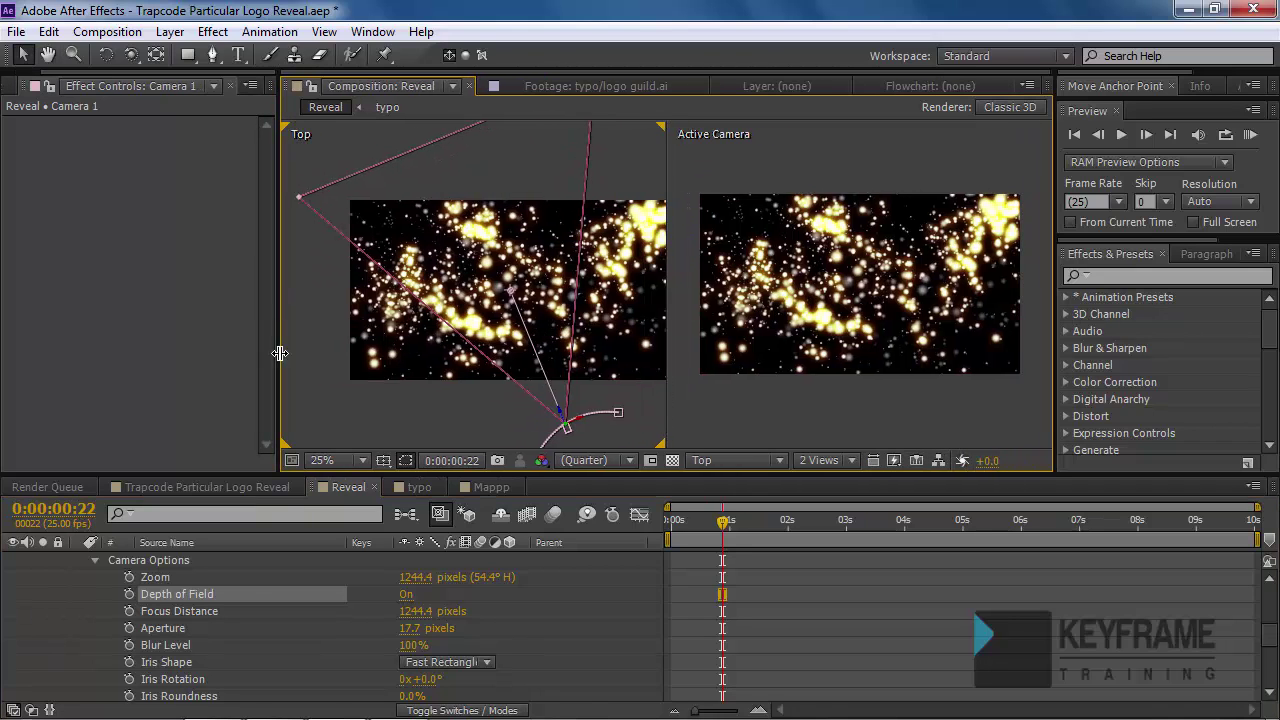
click(172, 614)
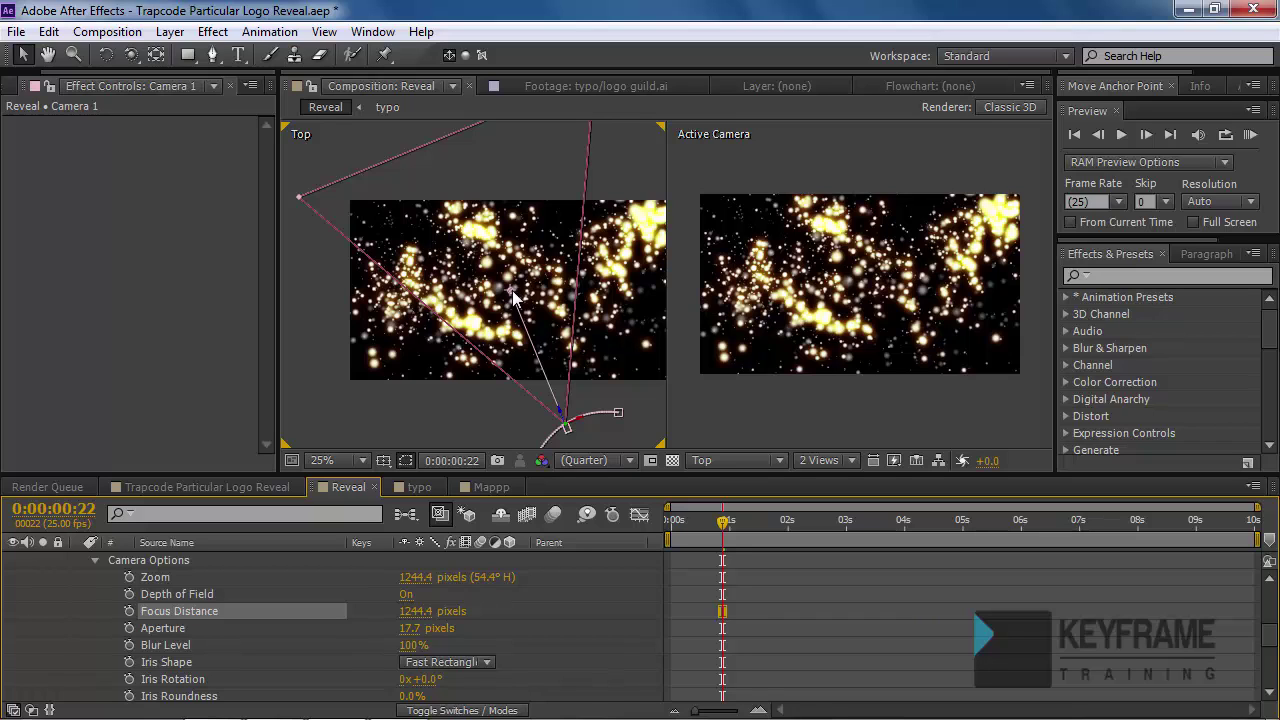
drag(420, 620, 65, 640)
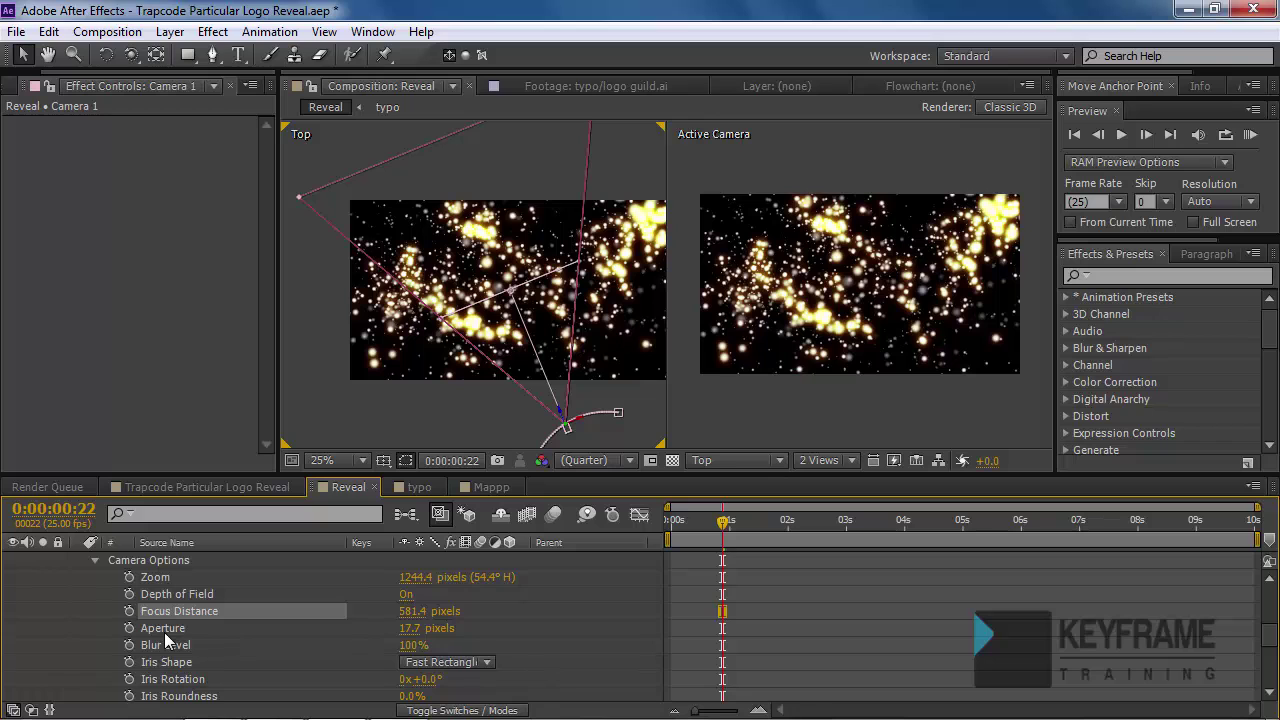
- Set Camera 1's Aperture to 62 pixels and Blur Level to 218%, toggling Depth of Field off and on to compare the blur
drag(410, 638, 457, 628)
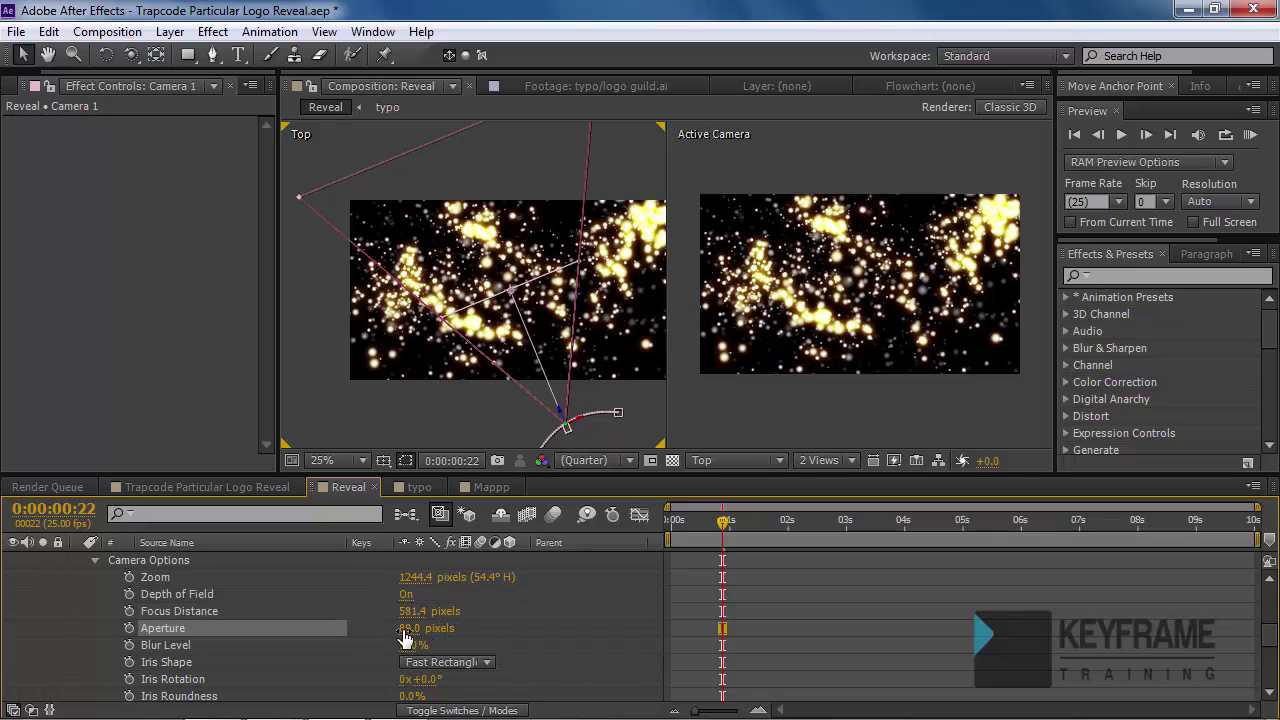
mouse_move(411, 628)
mouse_down()
mouse_move(1012, 582)
mouse_move(370, 622)
mouse_move(401, 627)
mouse_up()
scroll(884, 262, up, 3)
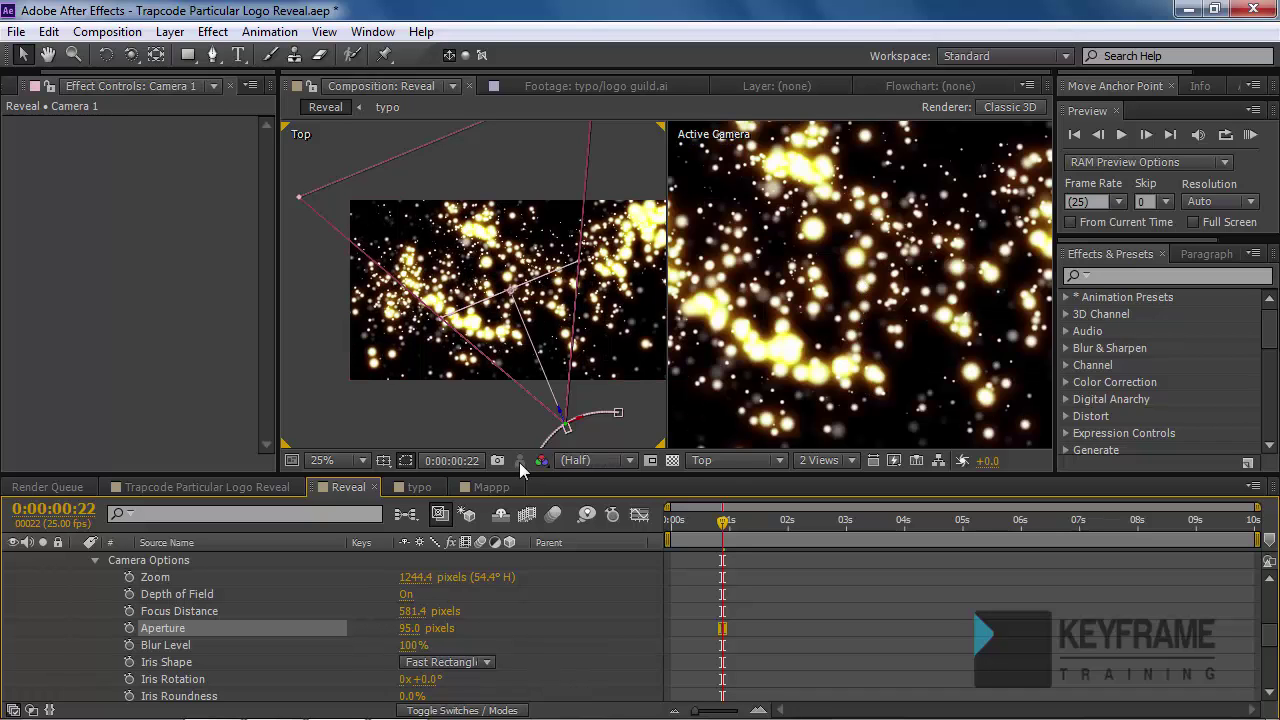
click(404, 594)
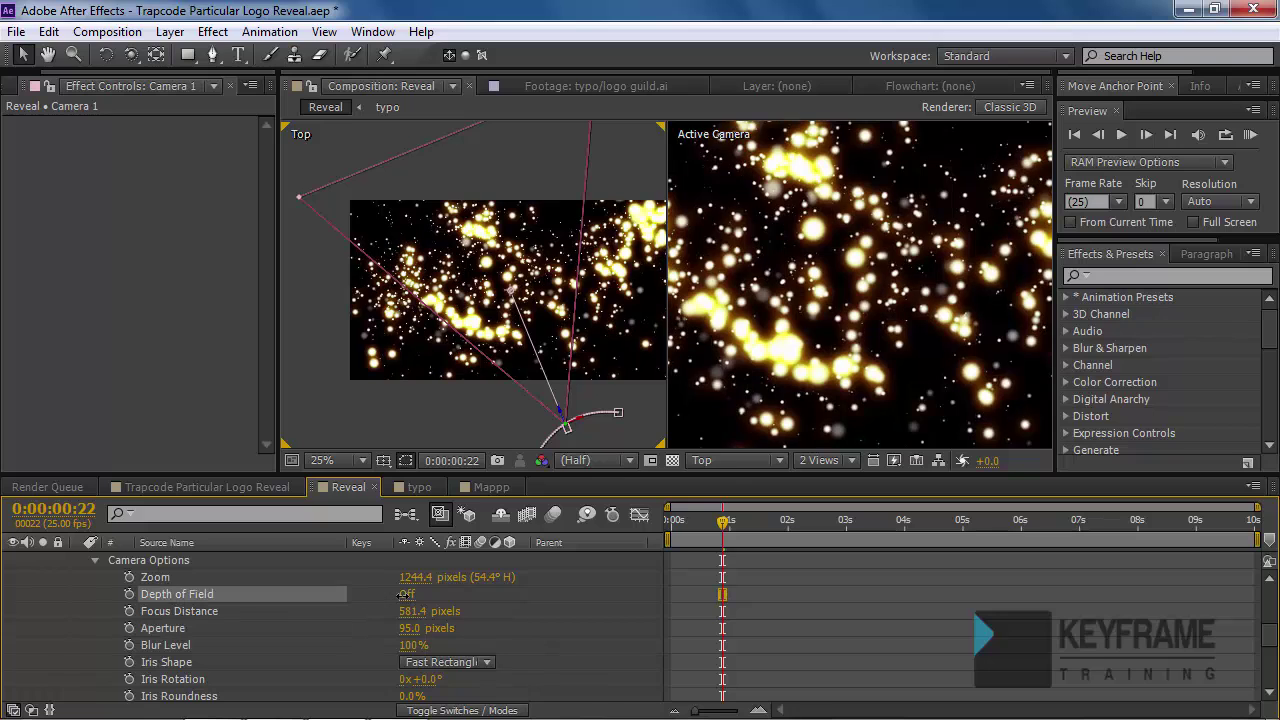
click(404, 594)
click(404, 594)
click(404, 594)
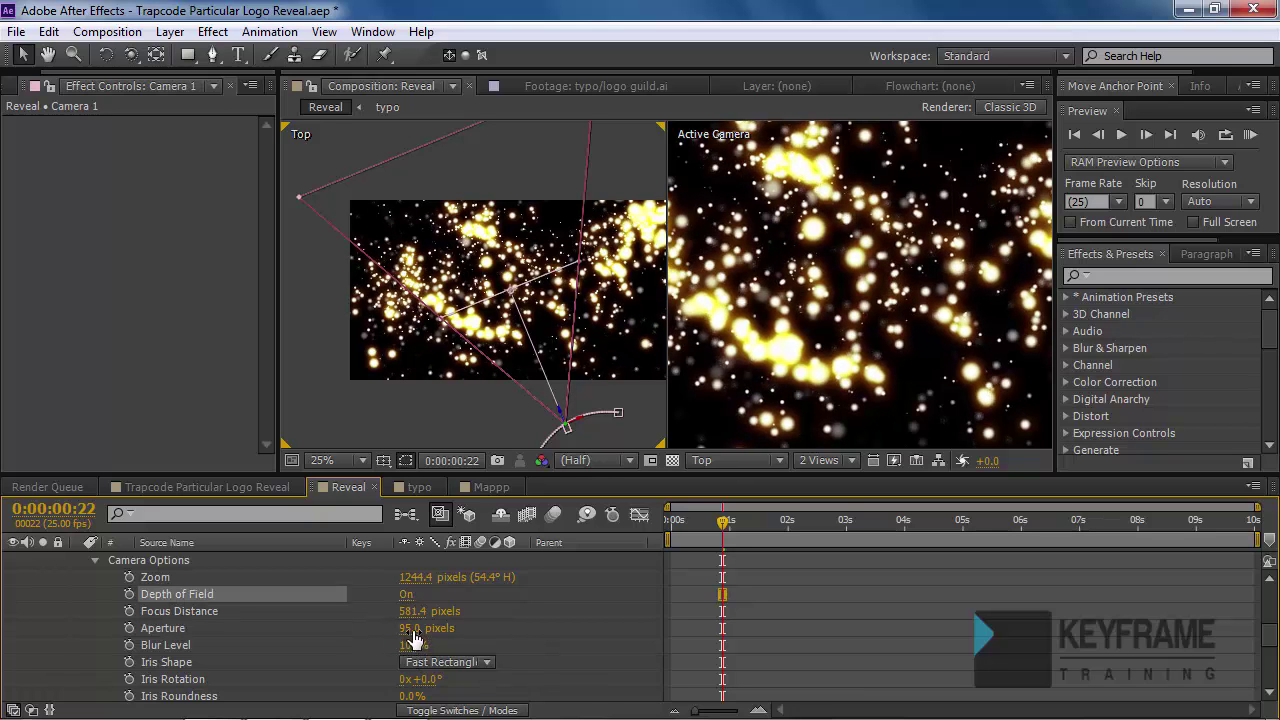
drag(410, 628, 378, 629)
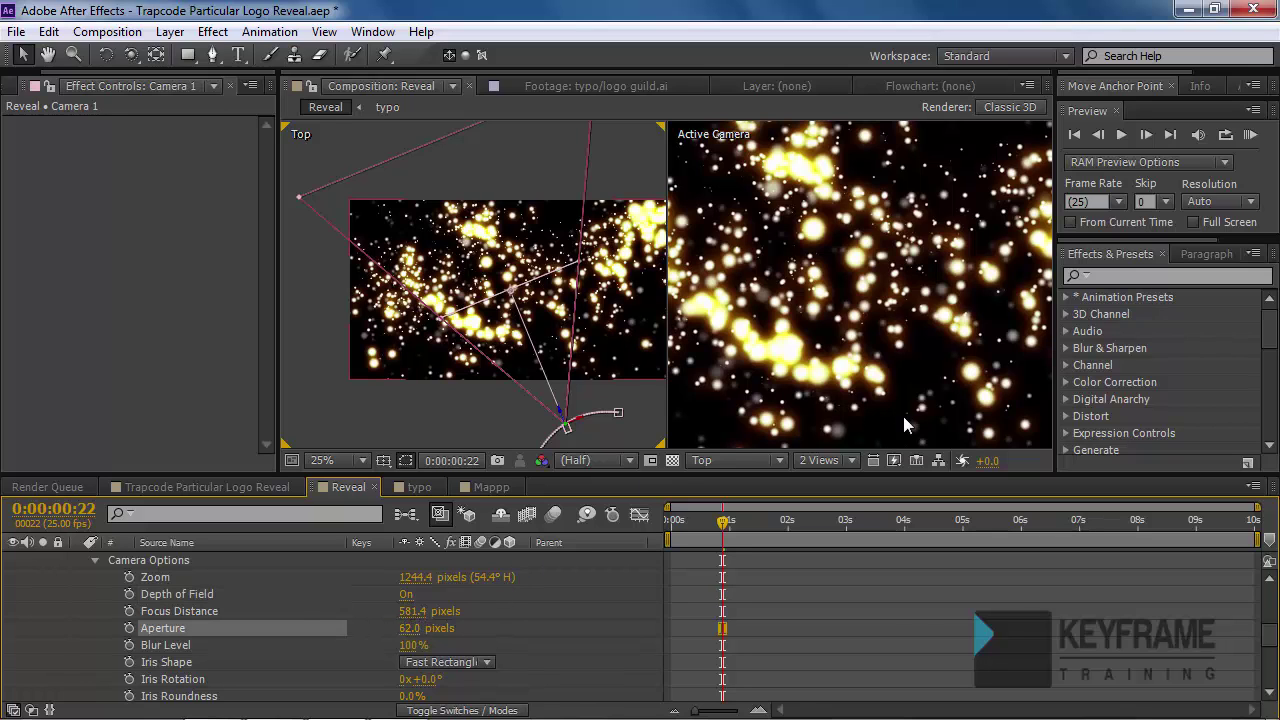
drag(413, 645, 536, 652)
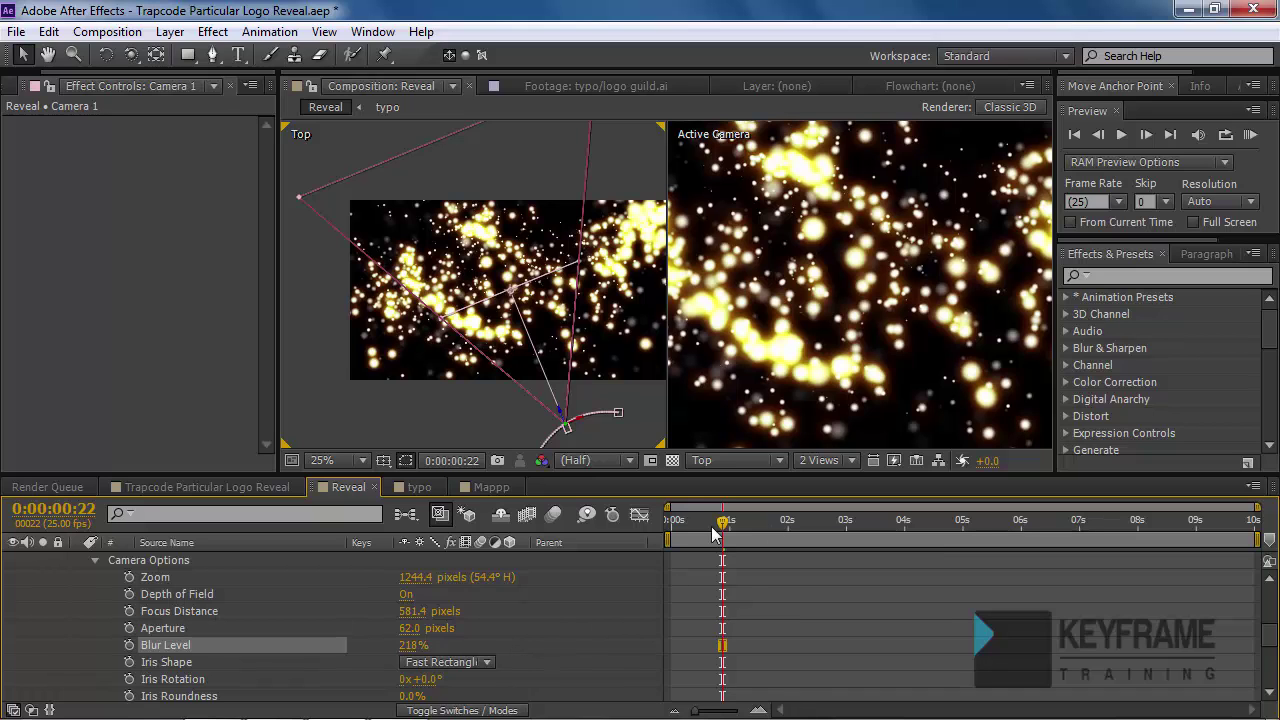
- Keyframe Camera 1's Focus Distance at 581.4 pixels on 0:00:00:22 and 807.4 pixels on 0:00:02:06 to keep the particles in focus
scroll(733, 610, up, 3)
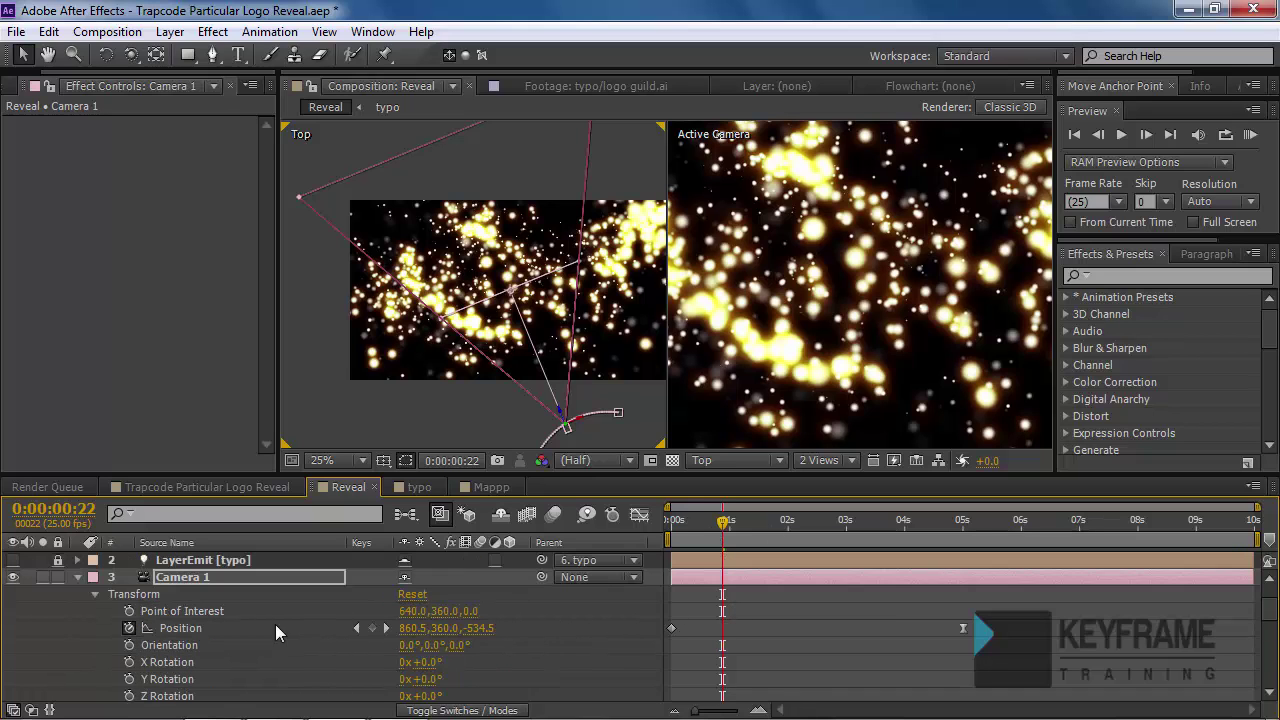
scroll(232, 642, down, 4)
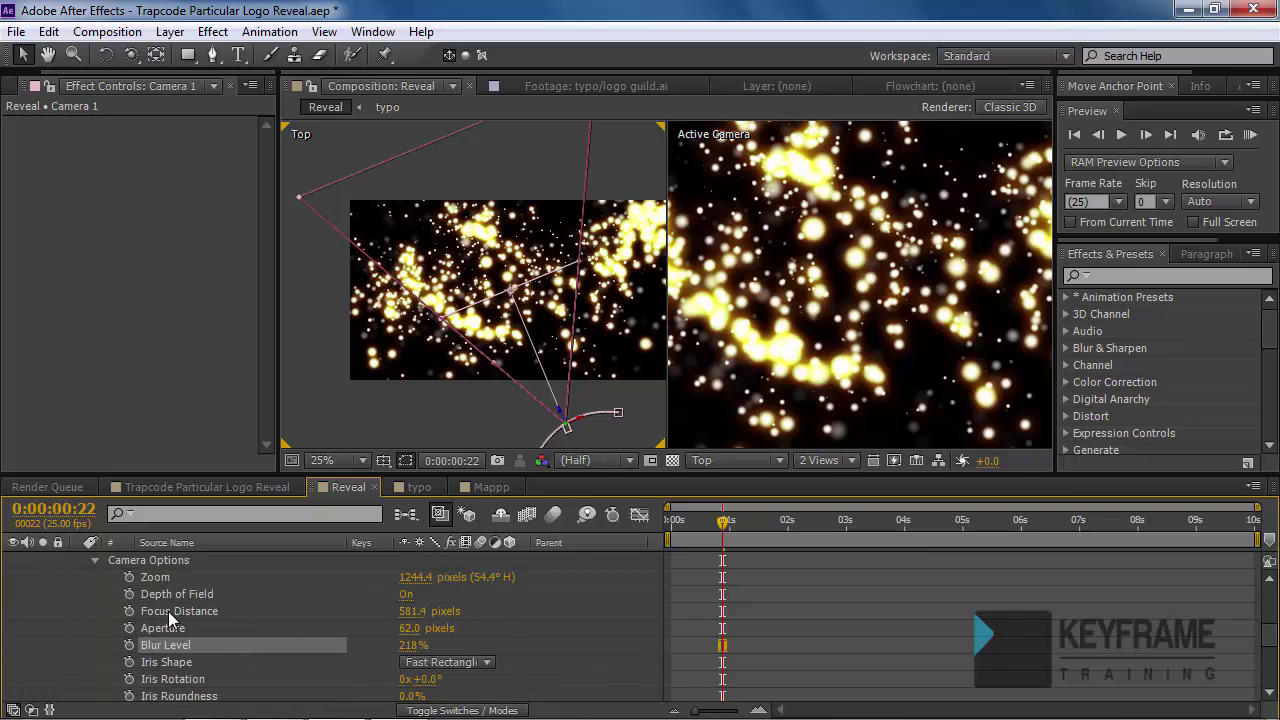
click(128, 611)
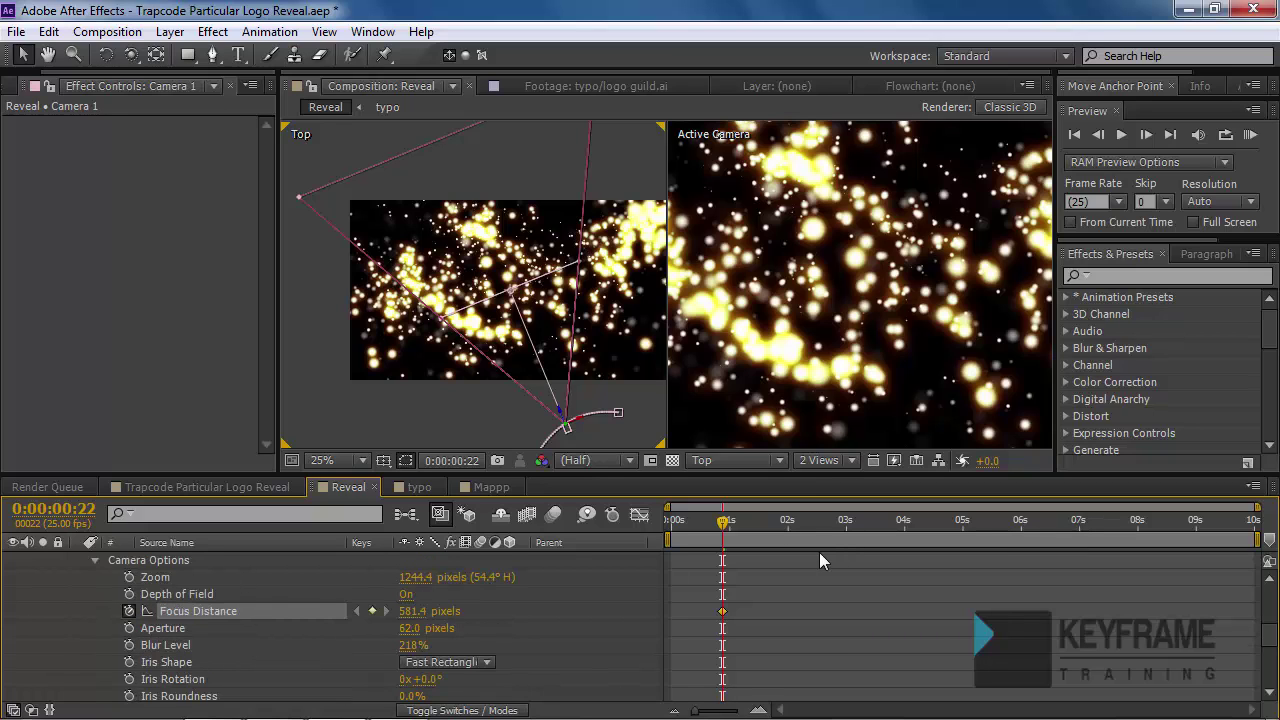
scroll(807, 593, up, 1)
drag(727, 524, 802, 524)
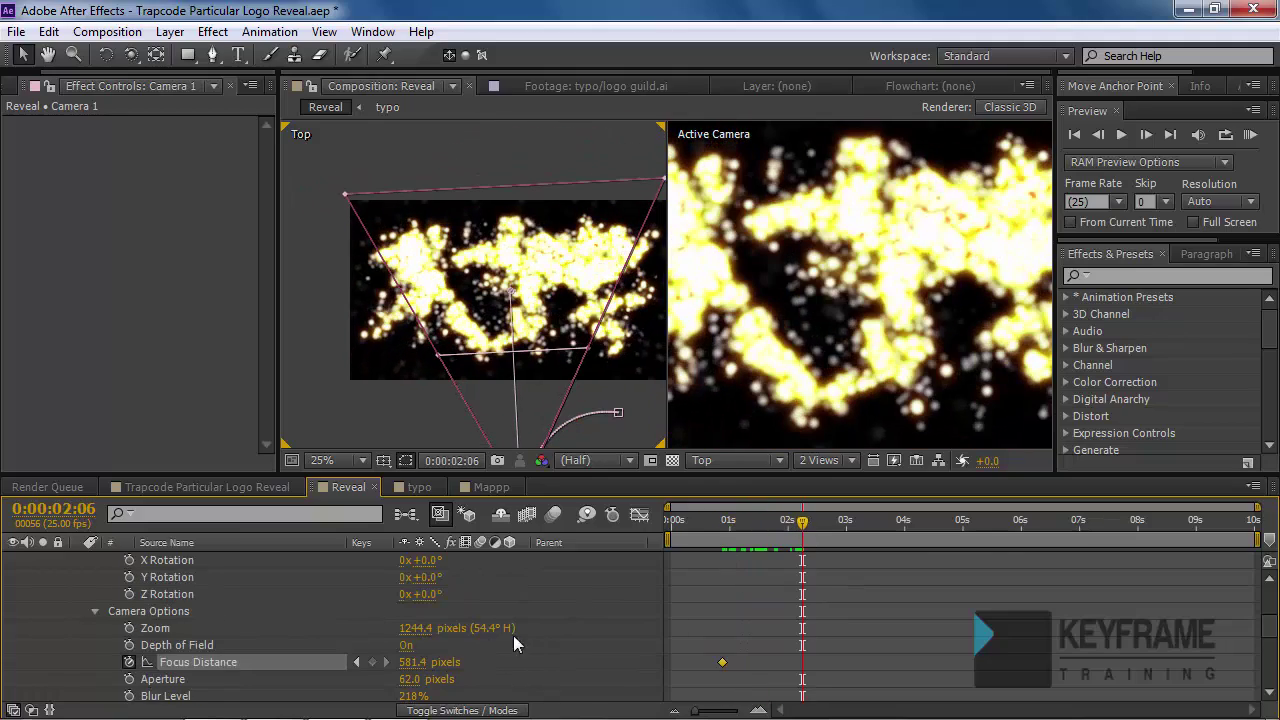
drag(408, 665, 617, 642)
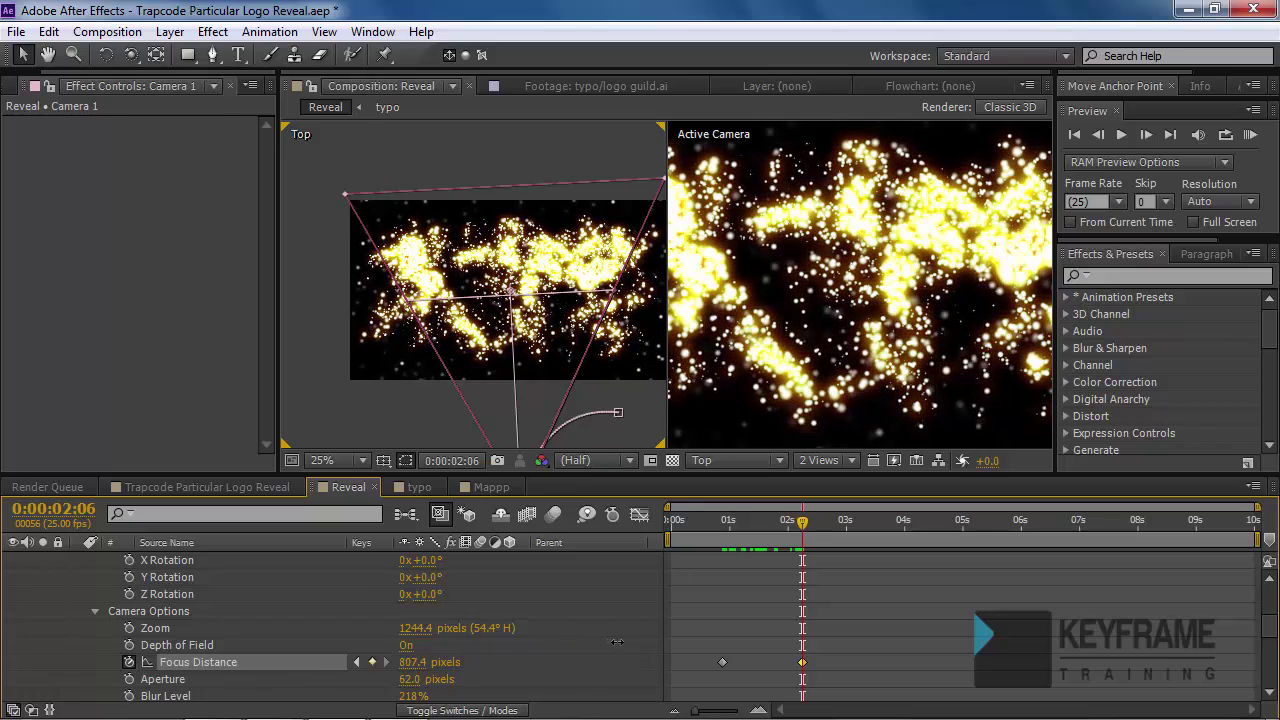
- Keyframe Camera 1's Focus Distance at 1111.4 pixels on 0:00:03:16 and 1238.4 pixels on 0:00:05:00
drag(811, 522, 887, 542)
drag(408, 665, 718, 662)
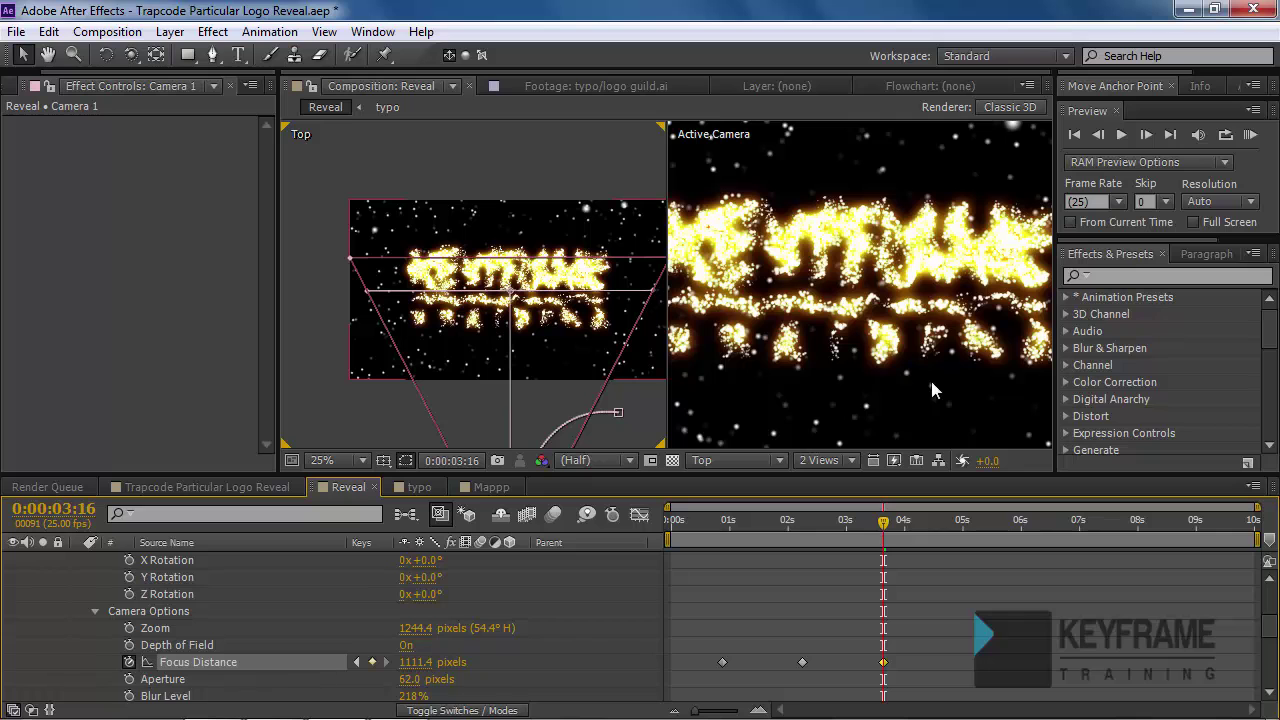
drag(884, 519, 940, 521)
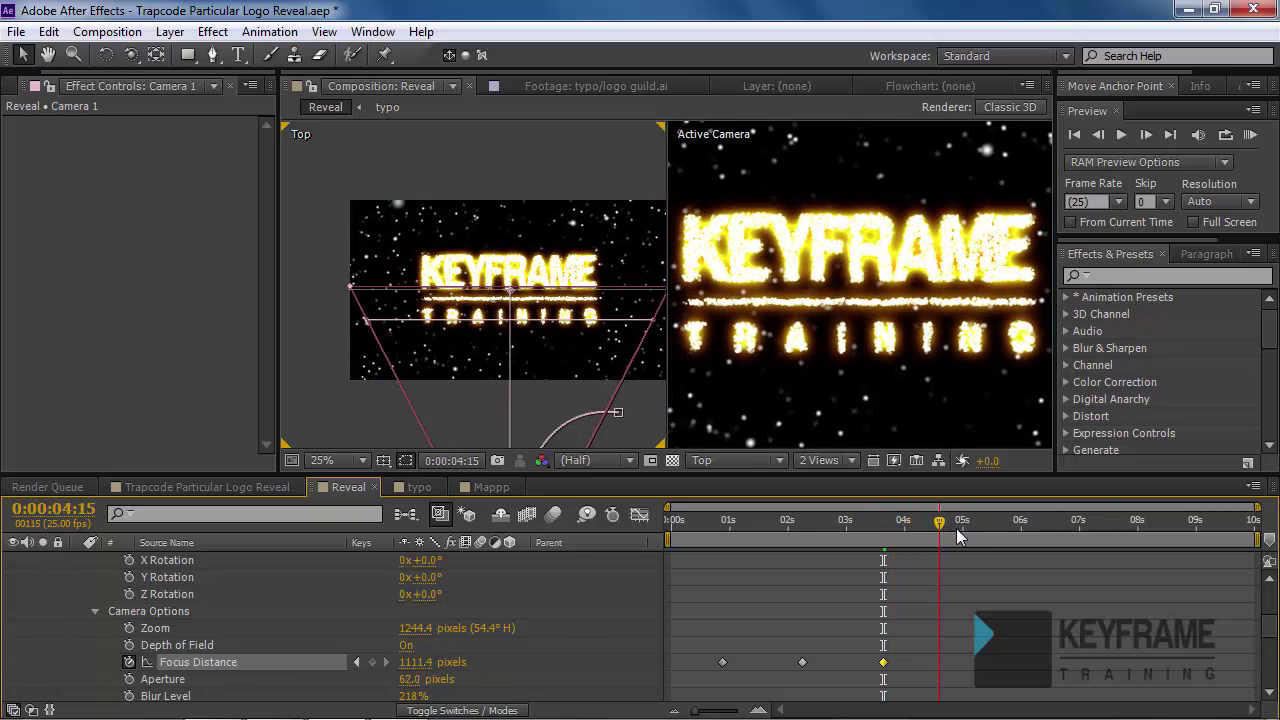
click(966, 536)
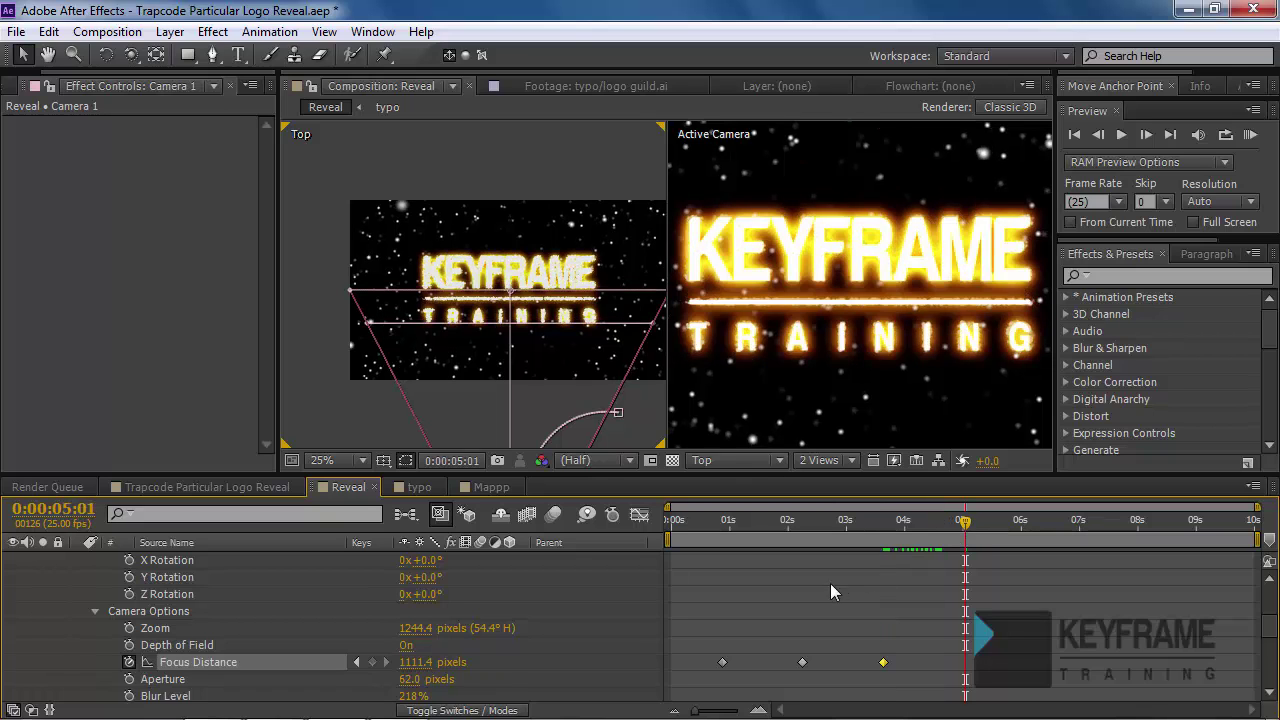
click(964, 530)
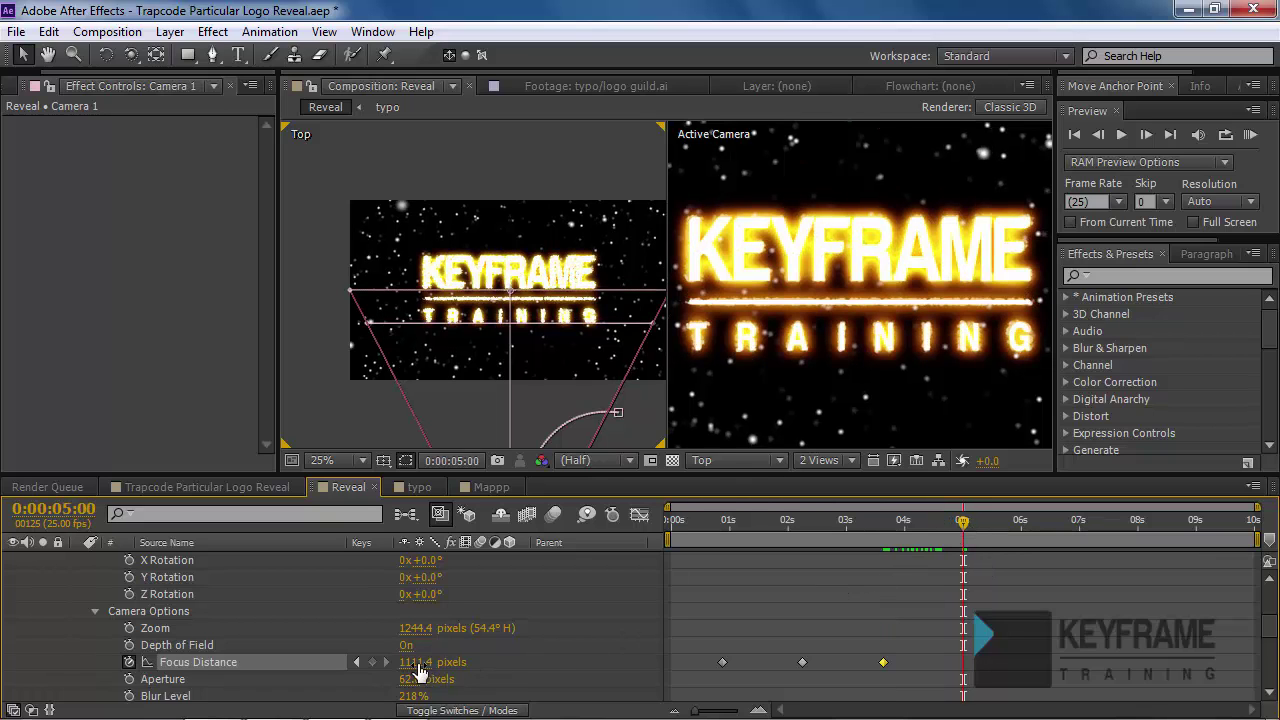
drag(455, 652, 535, 648)
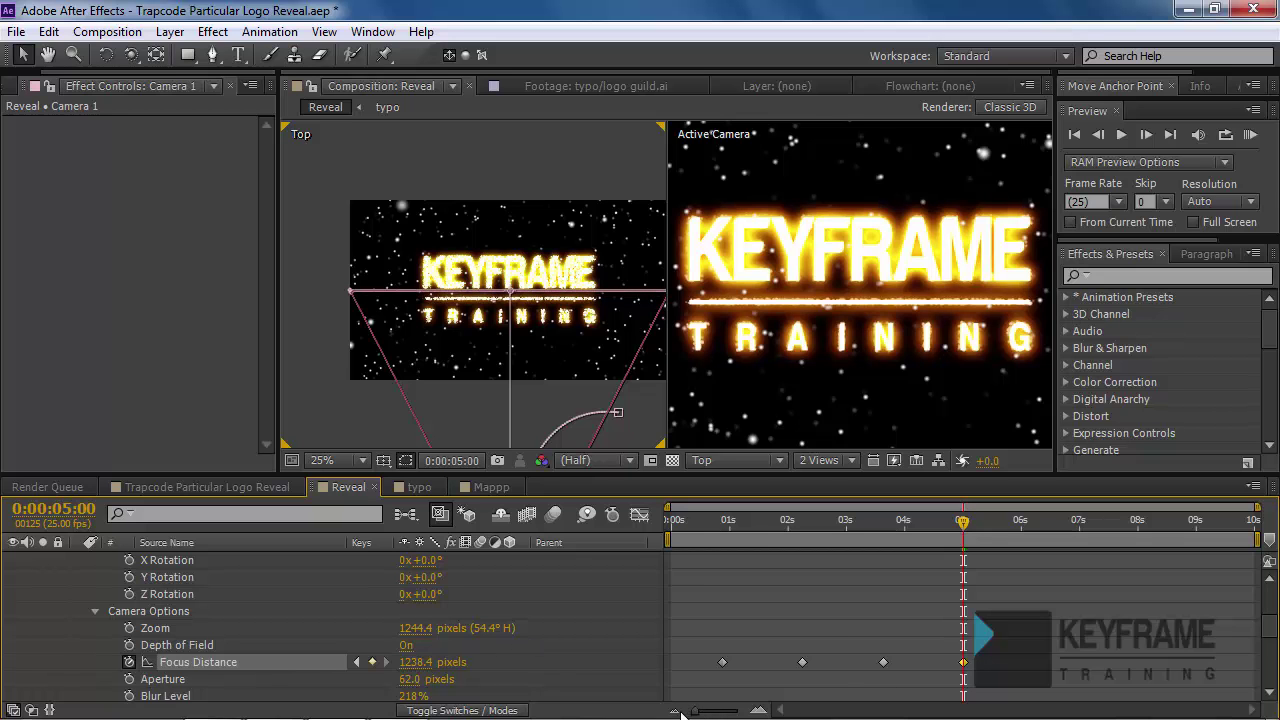
- Scrub through the camera move, then set Camera 1's Aperture to 85 pixels and Blur Level to 277%
drag(725, 527, 967, 580)
key(ctrl+shift+alt+j)
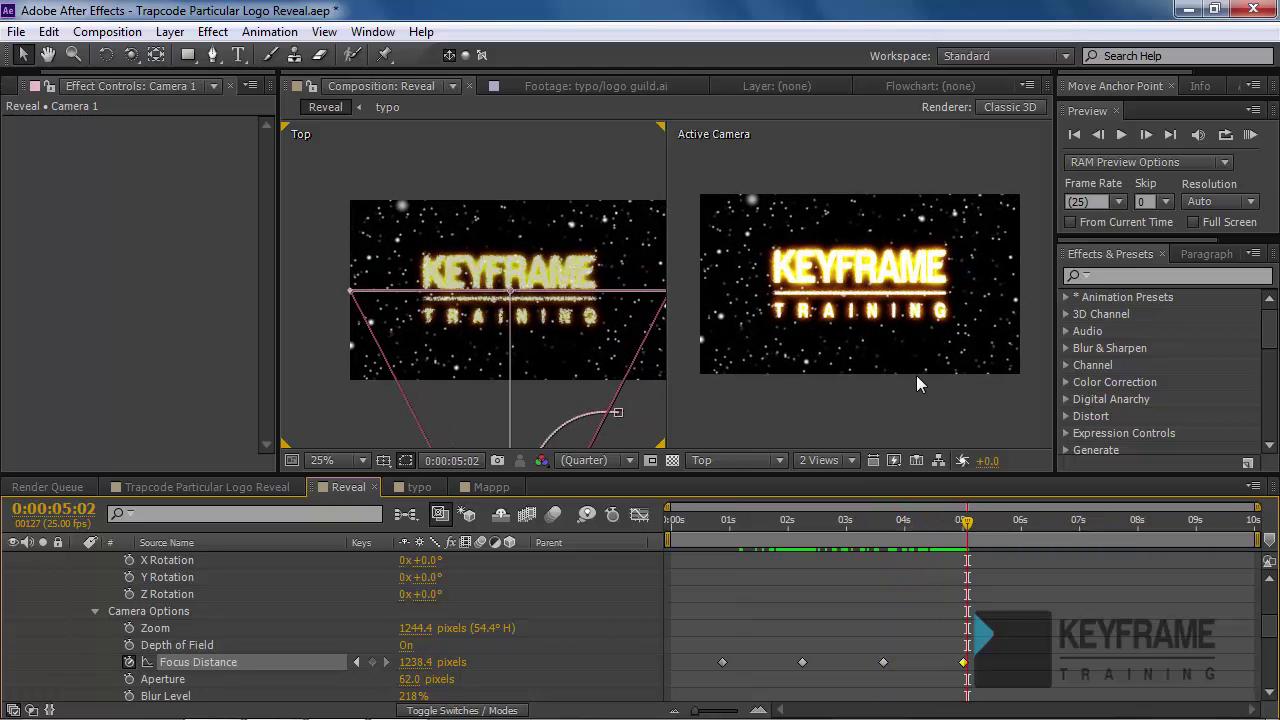
scroll(833, 322, up, 2)
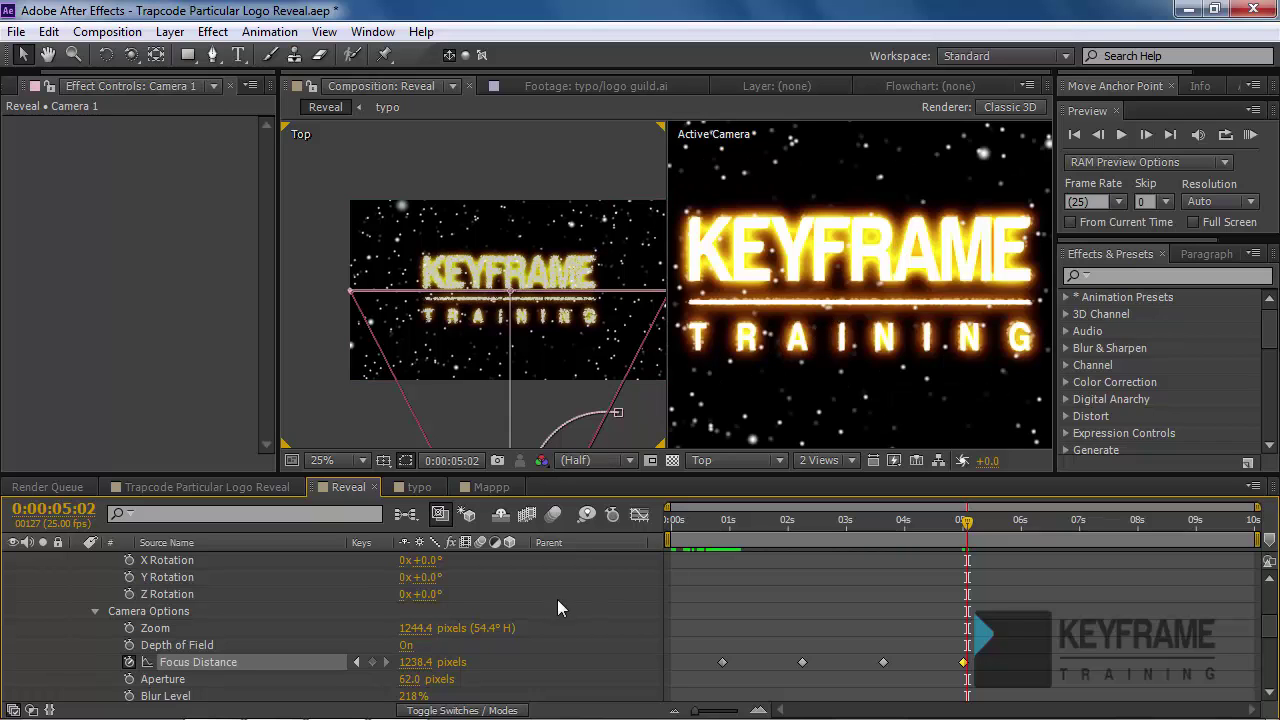
scroll(455, 680, down, 1)
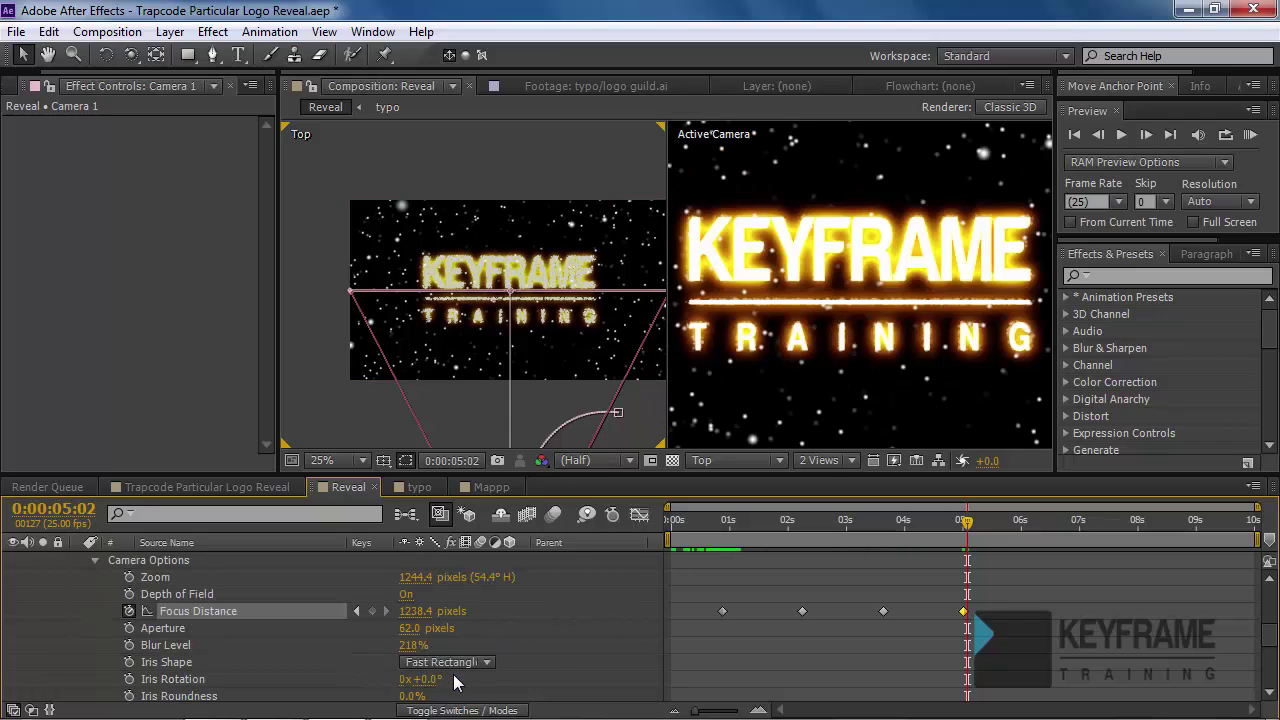
mouse_move(413, 646)
mouse_down()
mouse_move(476, 645)
mouse_move(416, 633)
mouse_move(440, 627)
mouse_up()
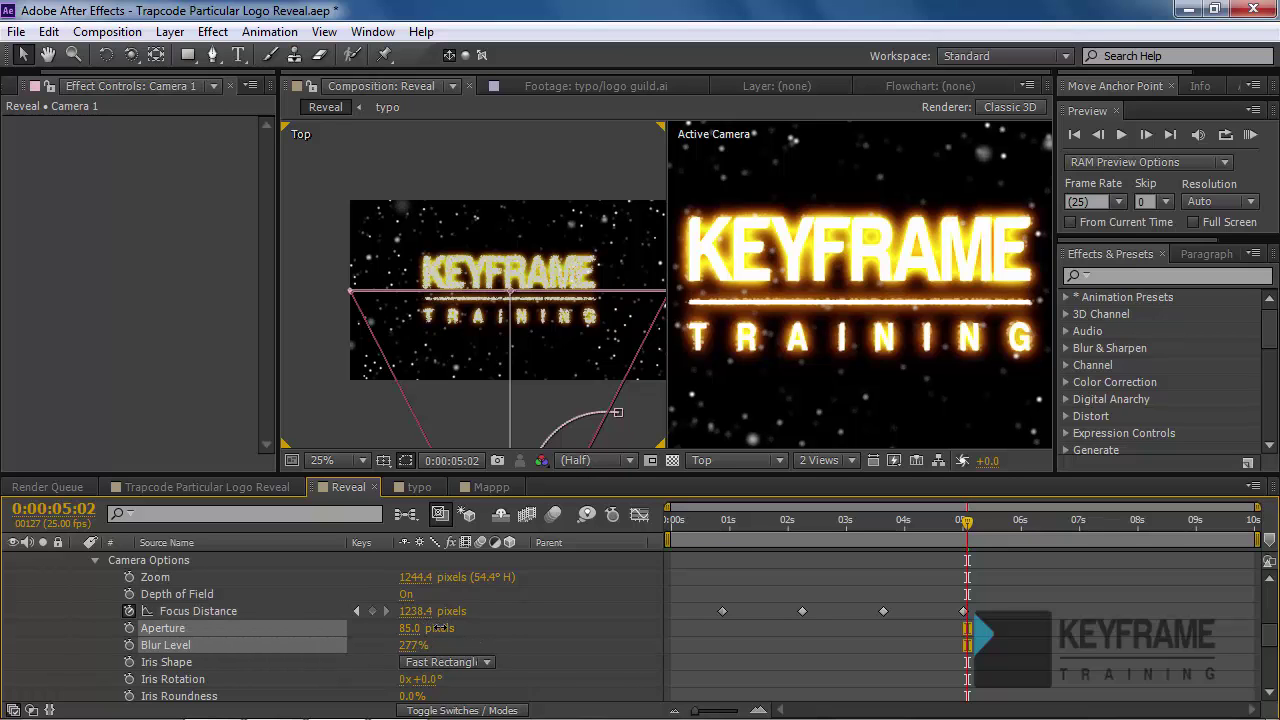
- Set the Particle Size of the BG layer's Particular effect to 8
scroll(206, 627, down, 4)
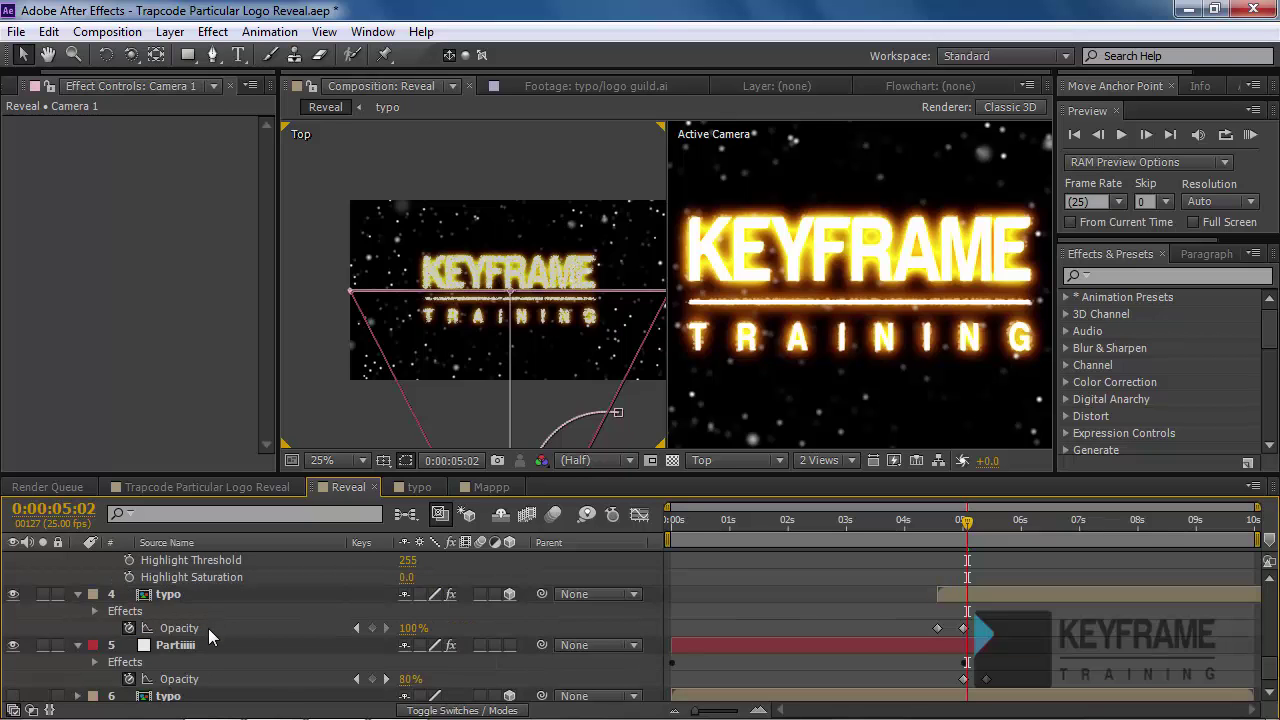
scroll(208, 628, up, 6)
click(172, 564)
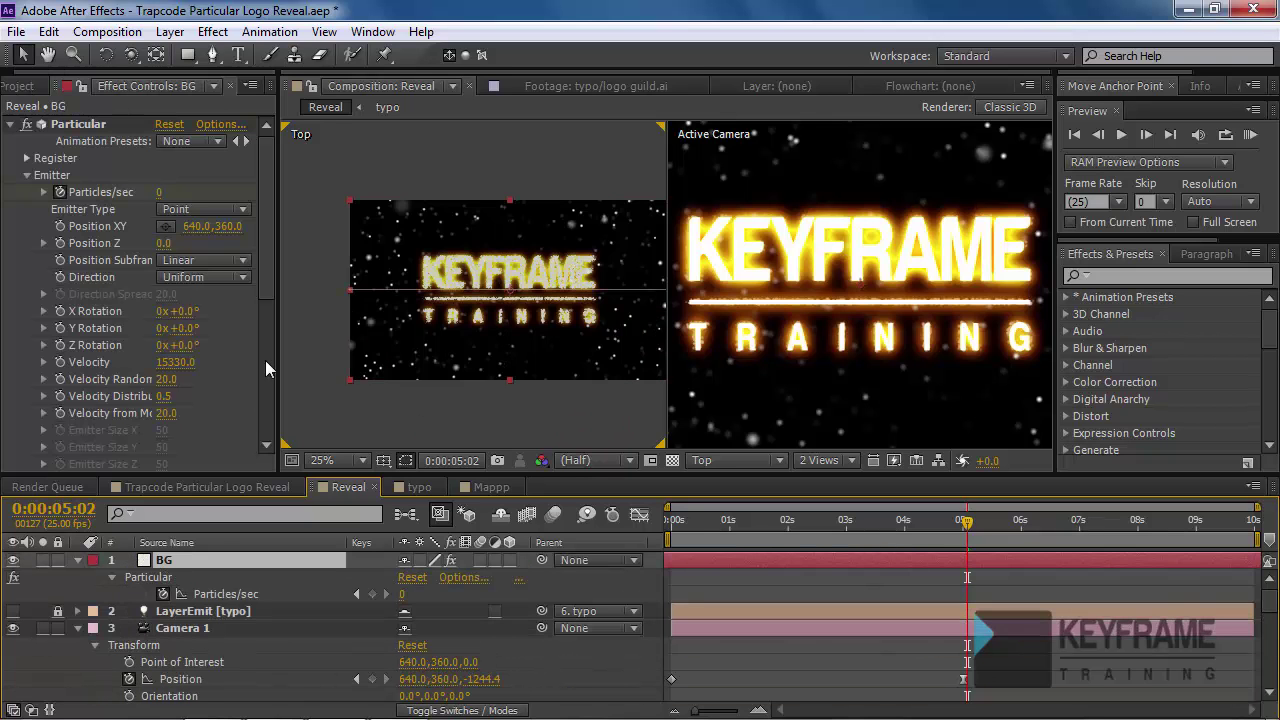
drag(270, 231, 268, 358)
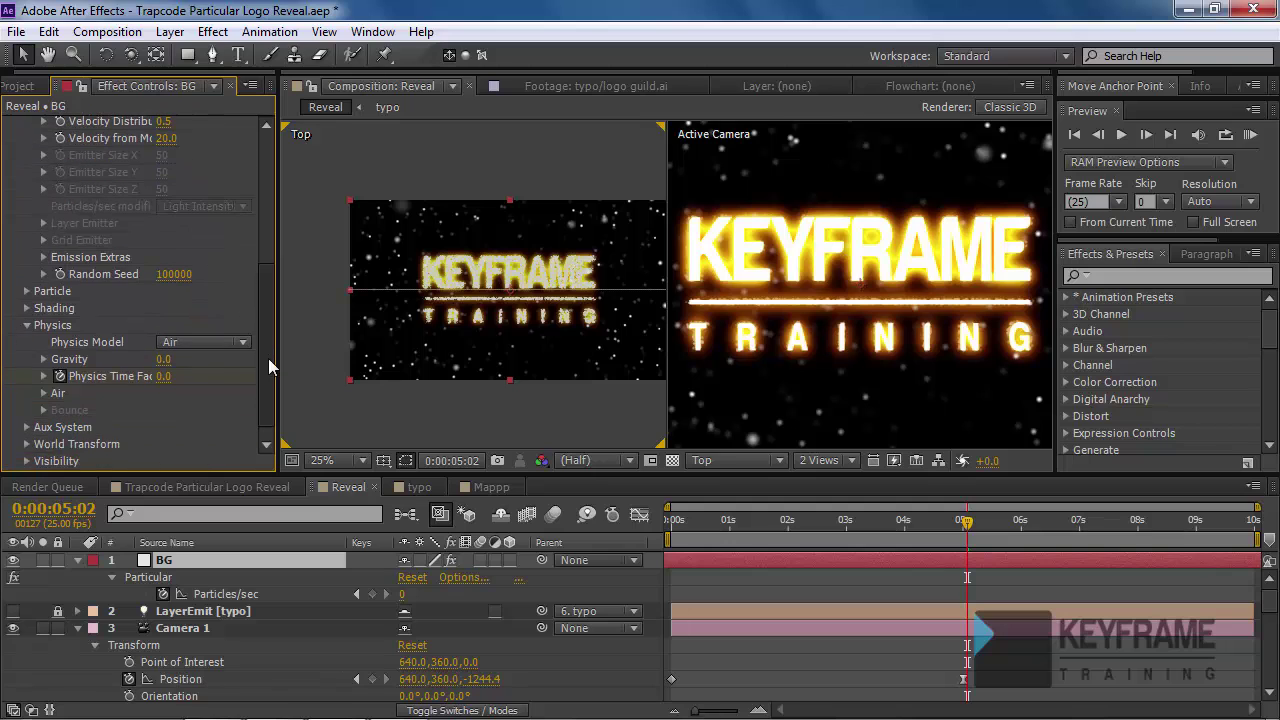
click(27, 291)
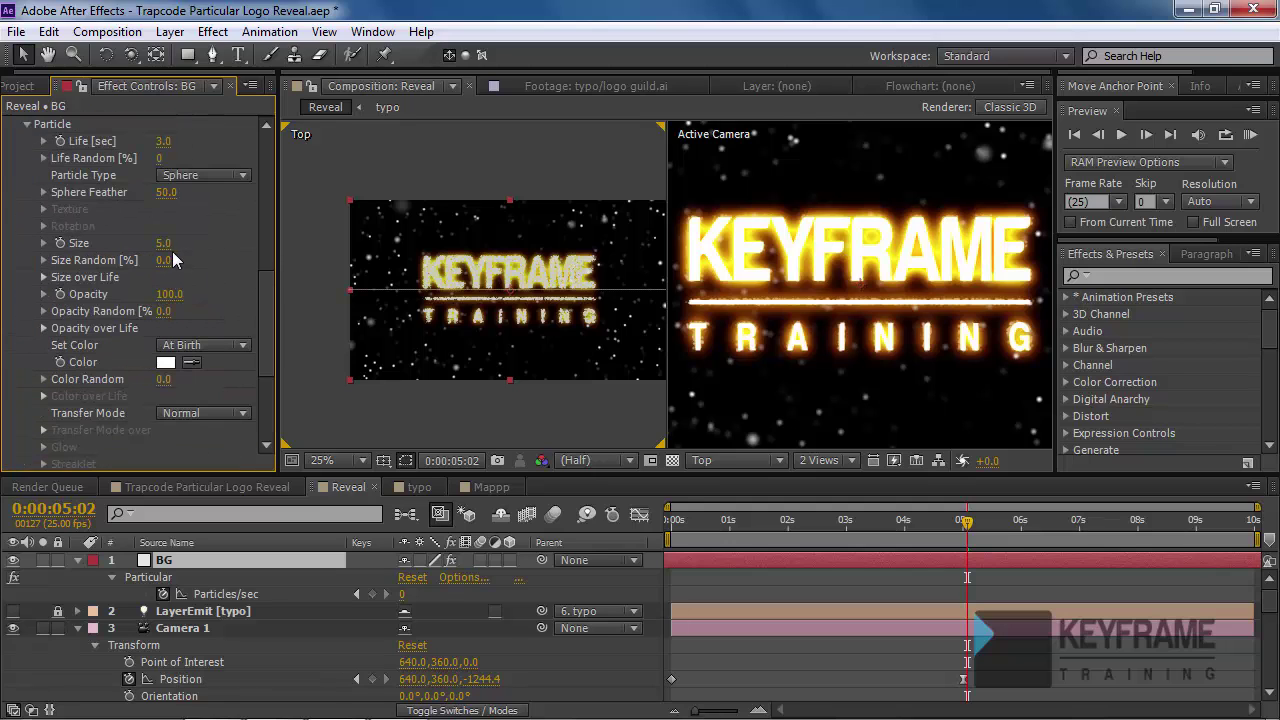
drag(167, 243, 175, 243)
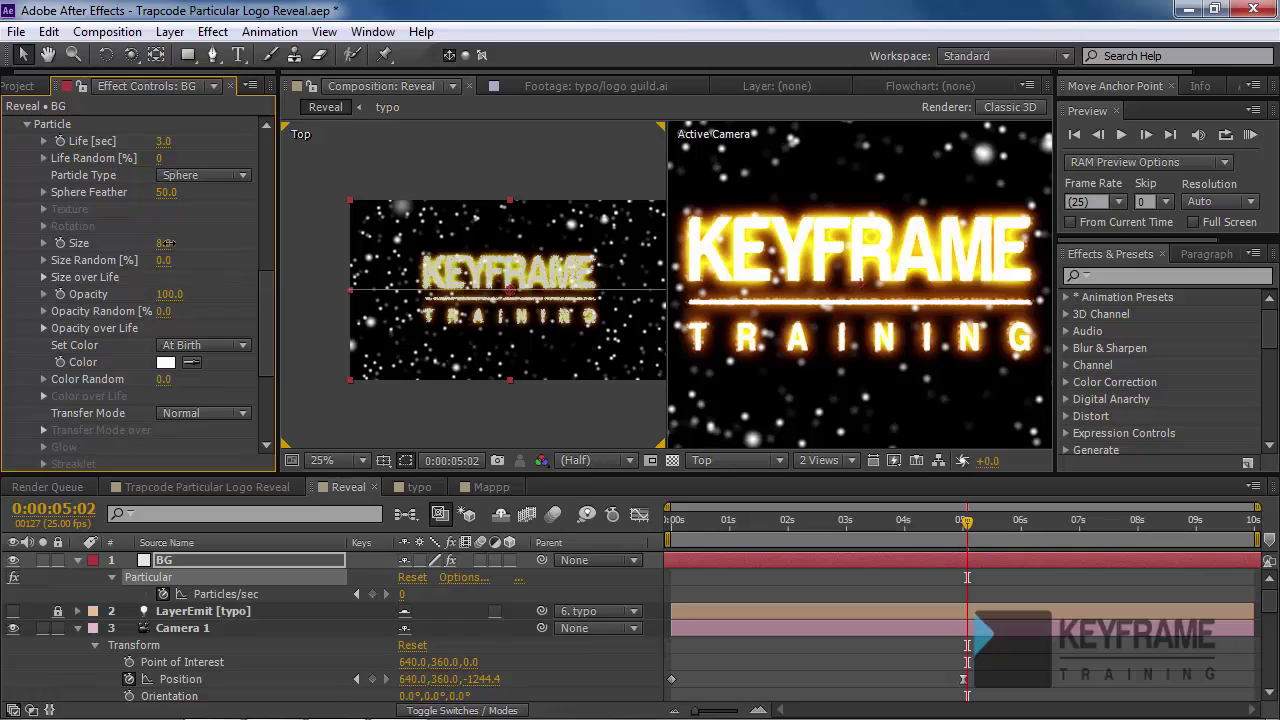
- Switch the composition to a single Active Camera view and scrub through the reveal to check the background particles
drag(686, 521, 863, 530)
click(829, 457)
click(849, 483)
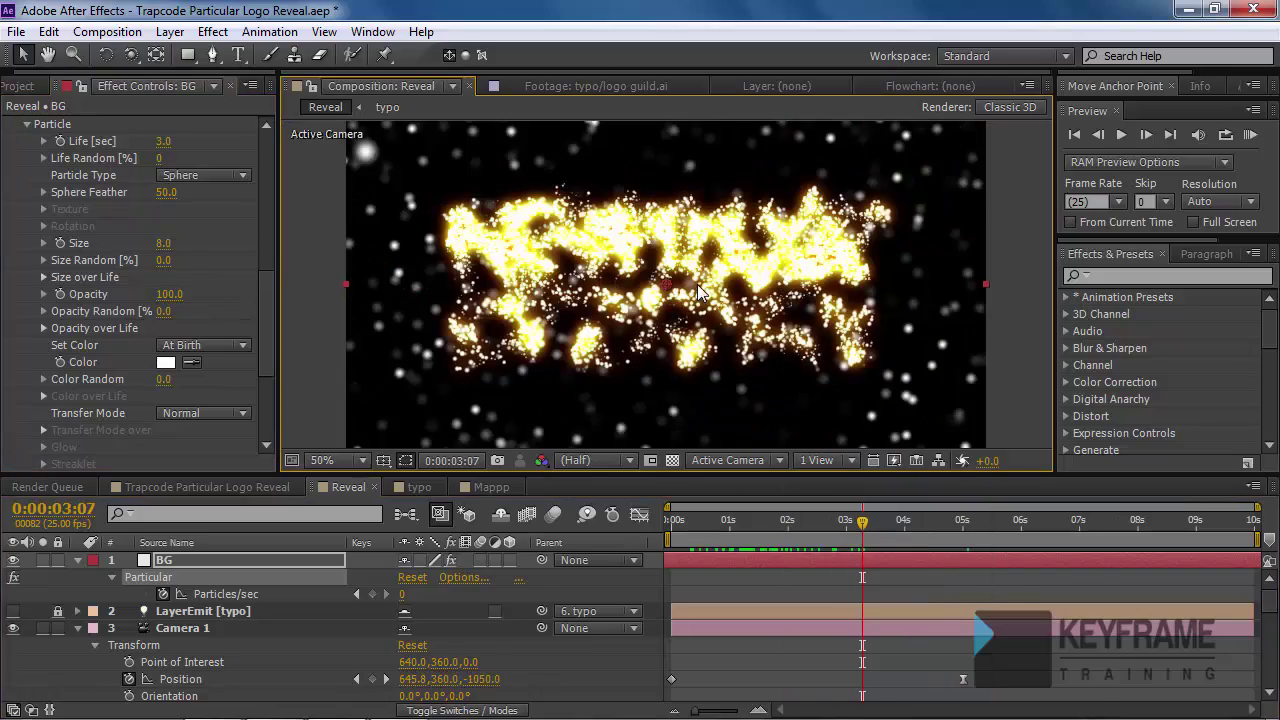
drag(812, 522, 878, 552)
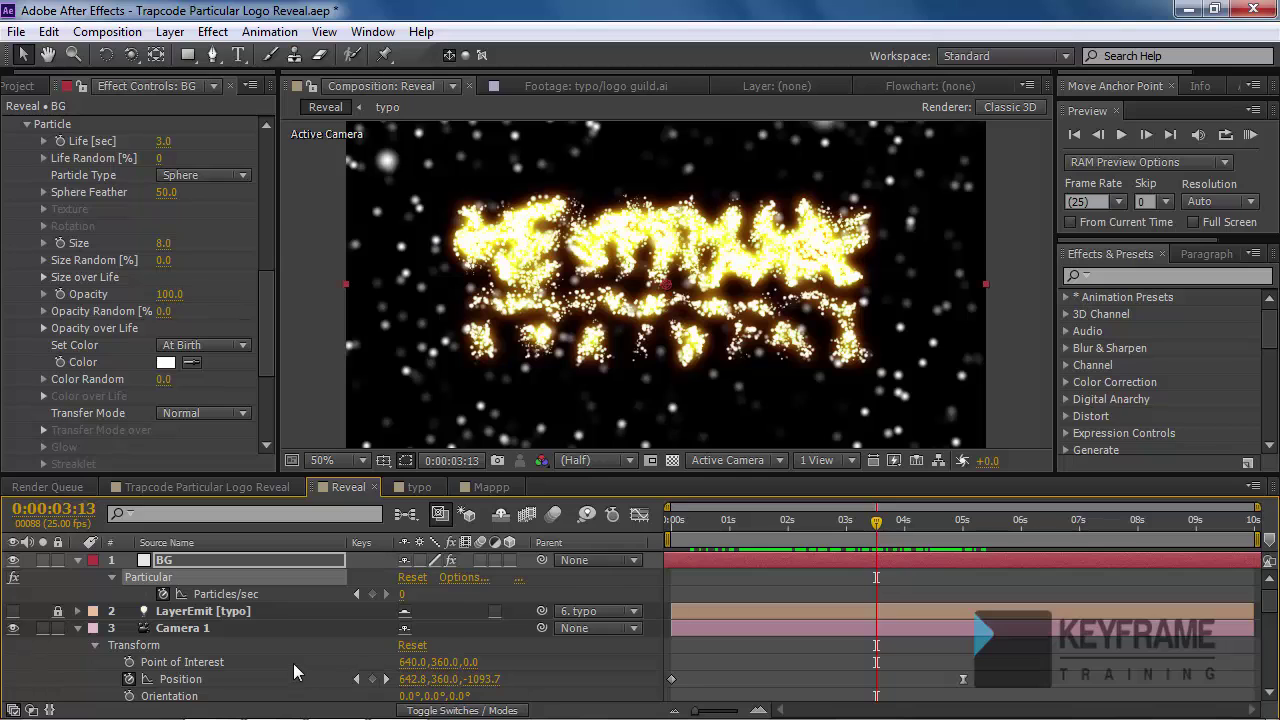
- Set Camera 1's Blur Level to 499%
scroll(293, 672, down, 5)
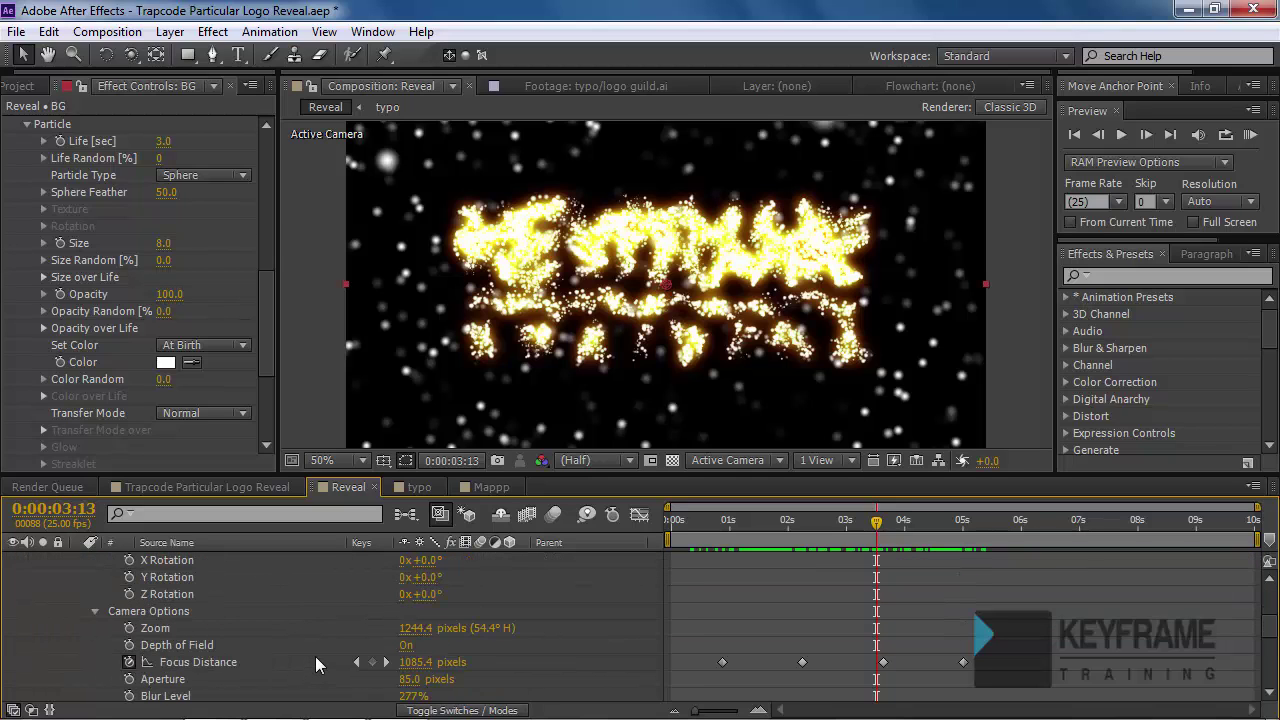
scroll(306, 662, down, 2)
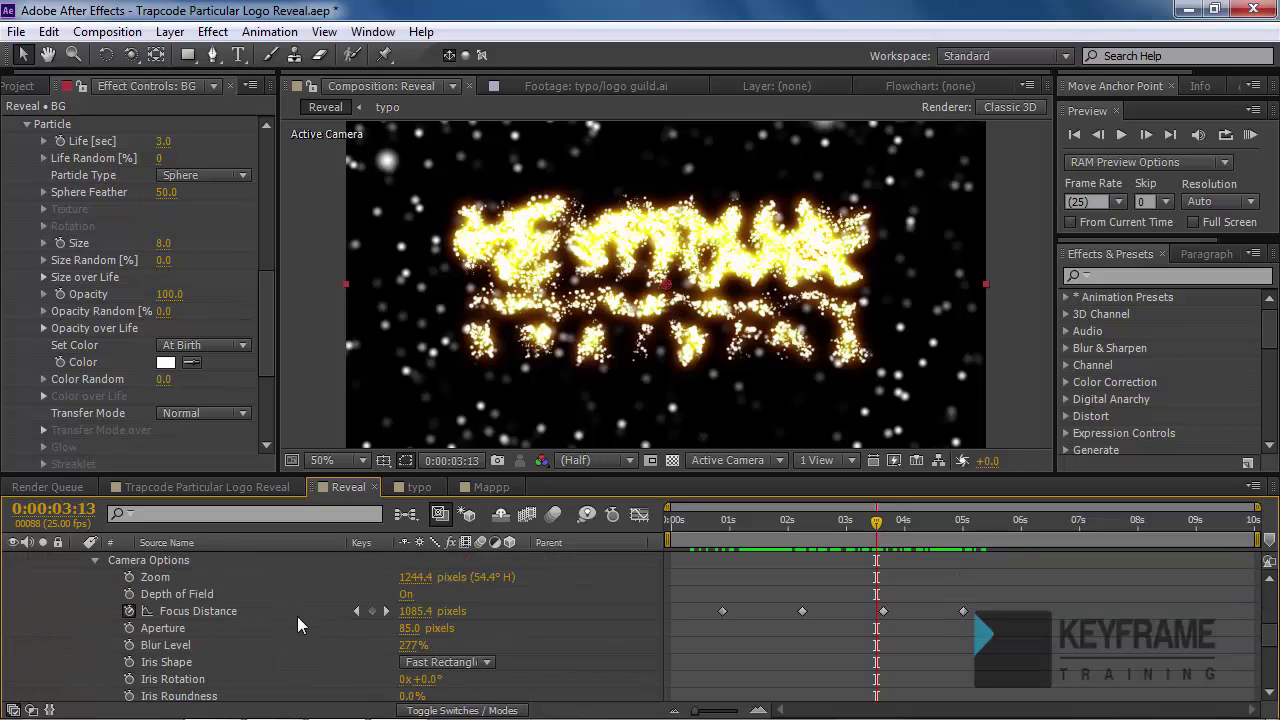
drag(413, 647, 673, 650)
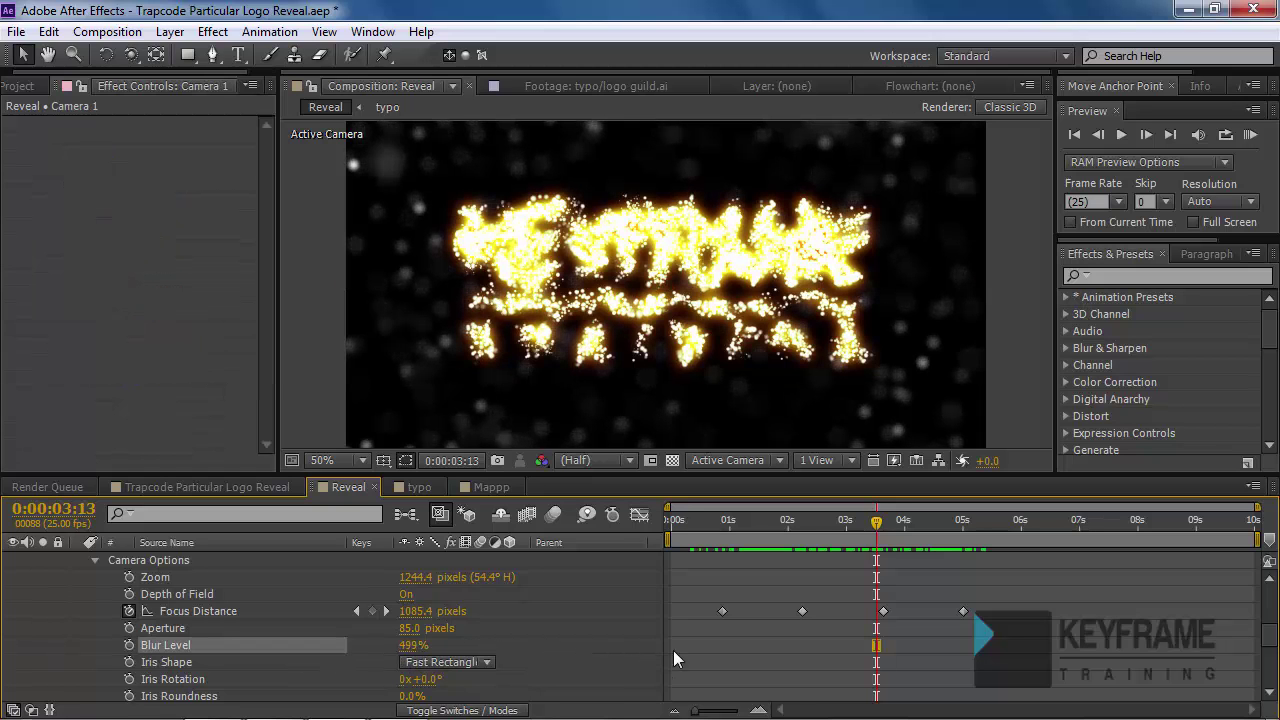
- Keyframe Camera 1's Blur Level at 259% on 0:00:00:22 and 499% on 0:00:03:16
drag(797, 522, 757, 540)
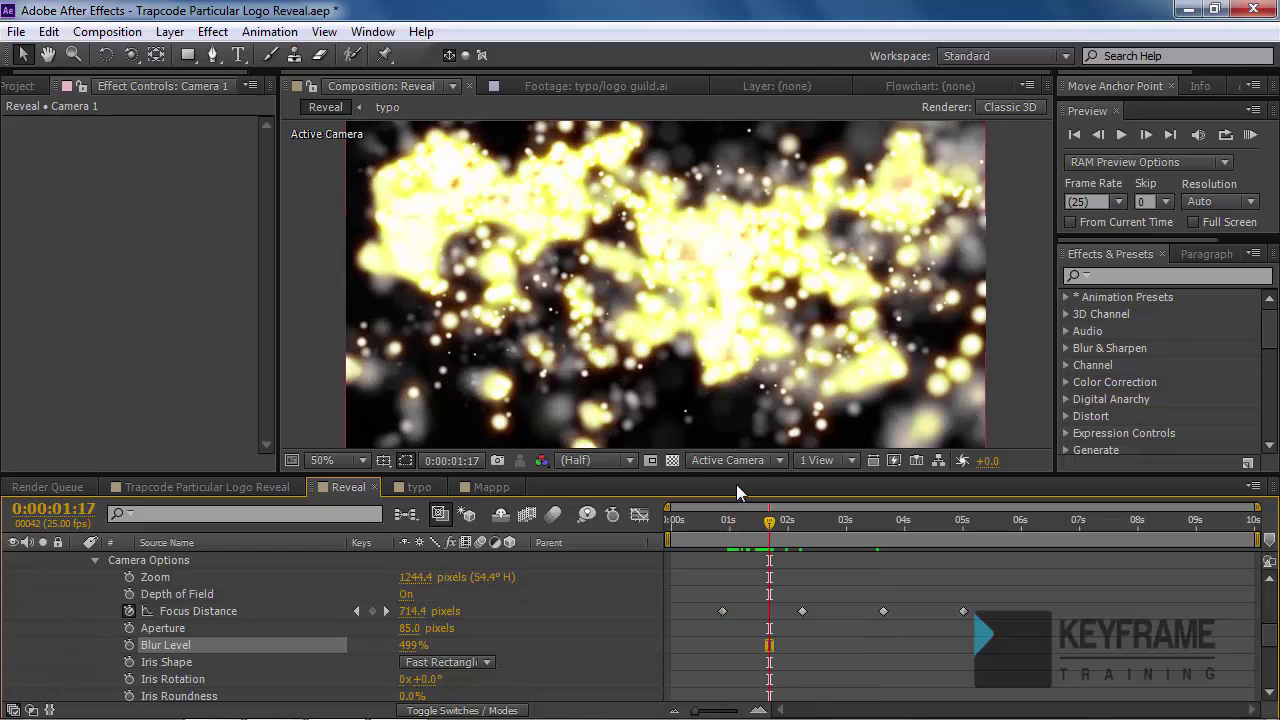
click(723, 521)
click(127, 644)
drag(800, 523, 883, 537)
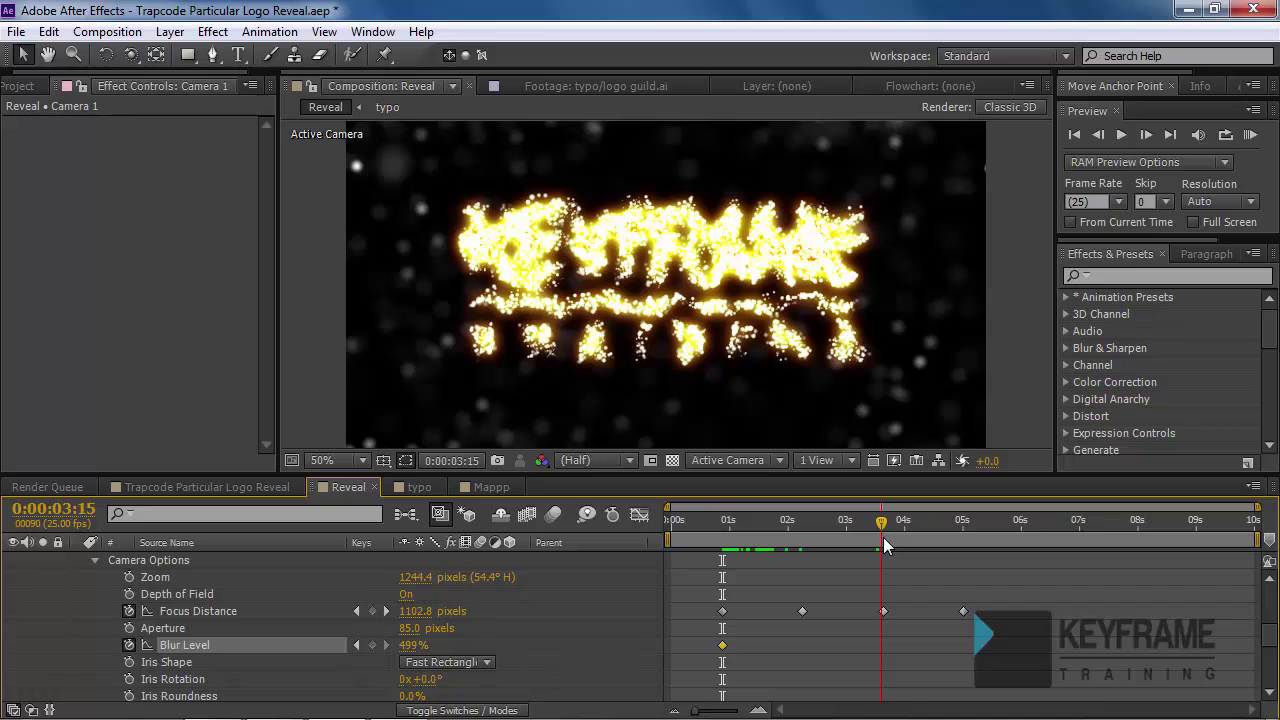
click(375, 644)
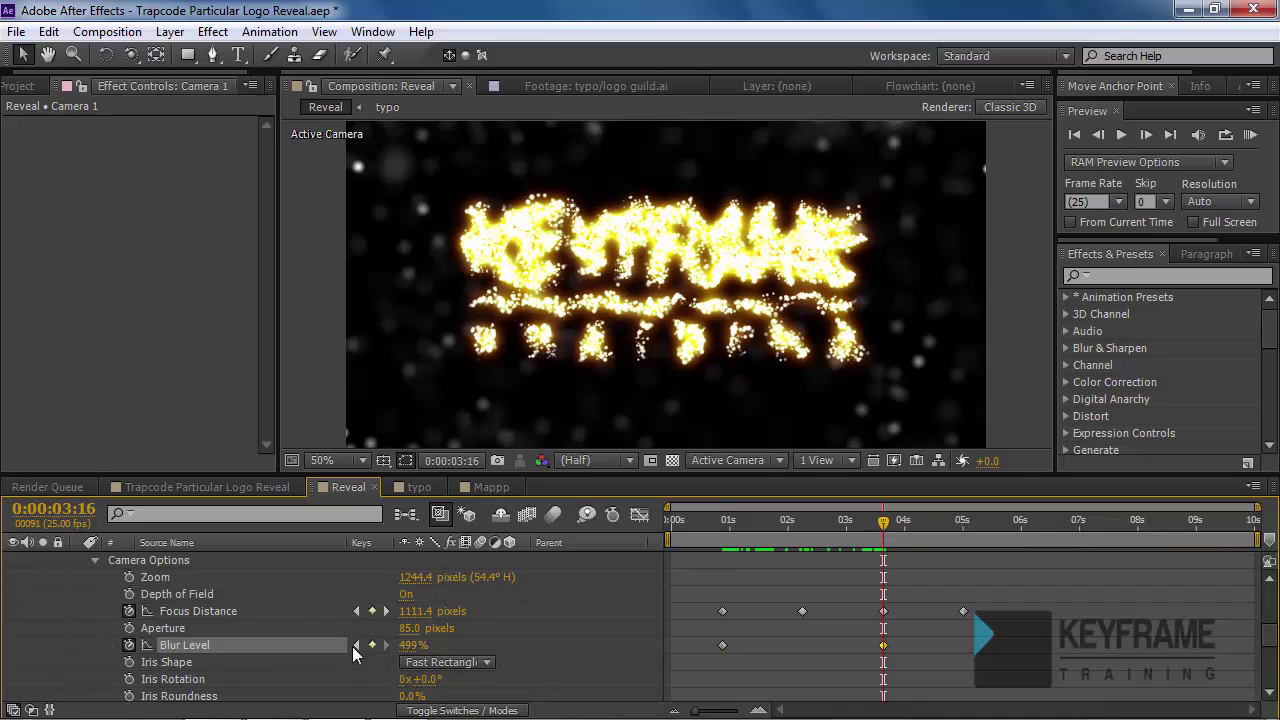
click(356, 645)
drag(227, 644, 150, 645)
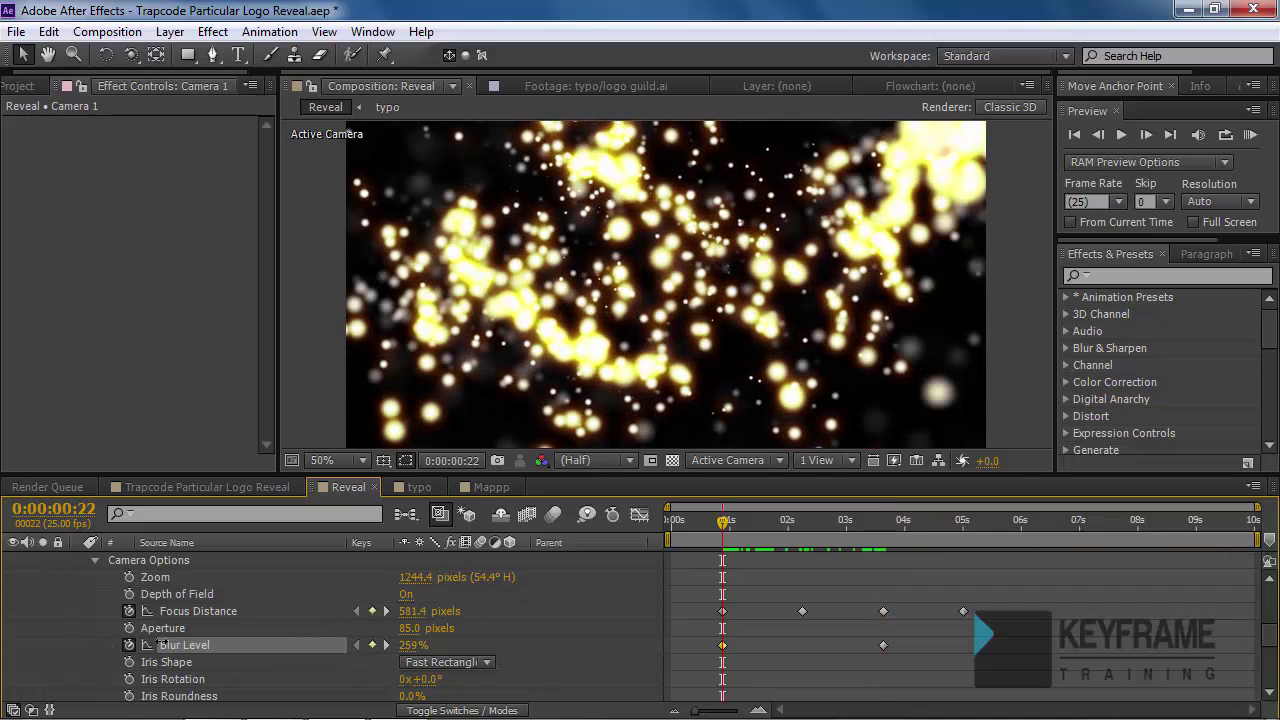
- Enlarge and recenter the composition view, and run a RAM preview of the reveal
drag(720, 521, 976, 569)
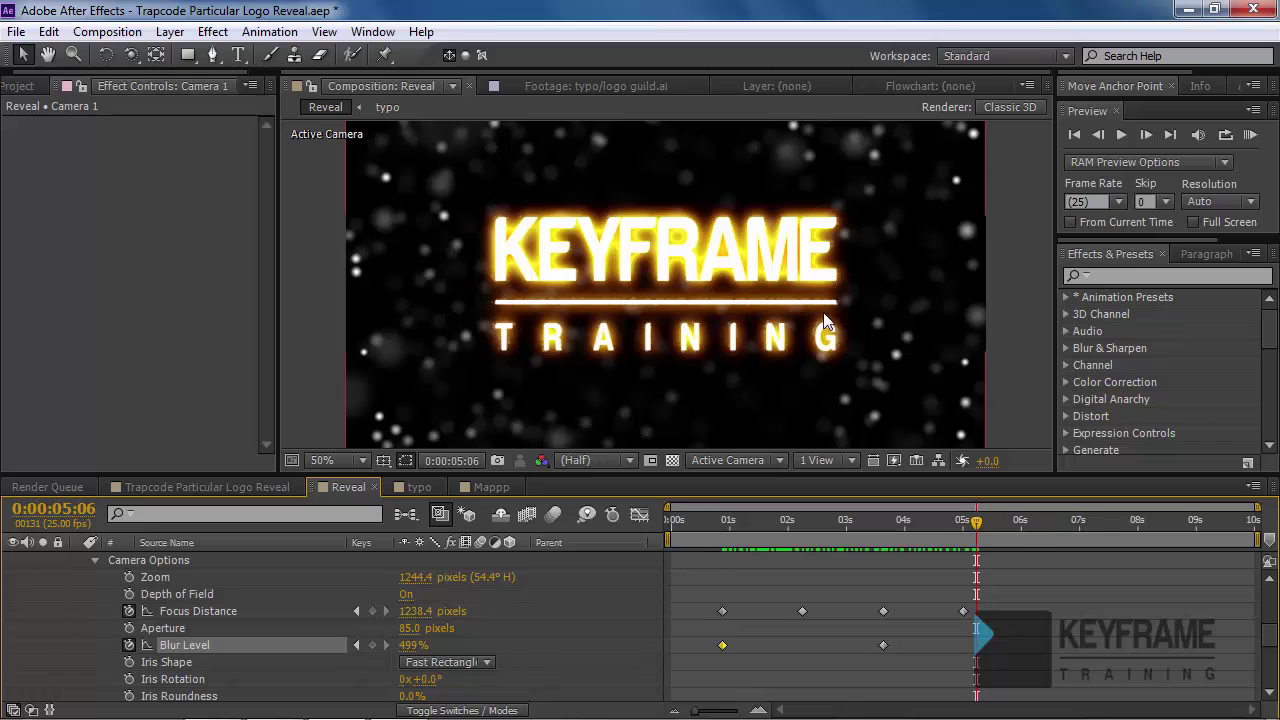
scroll(821, 309, down, 2)
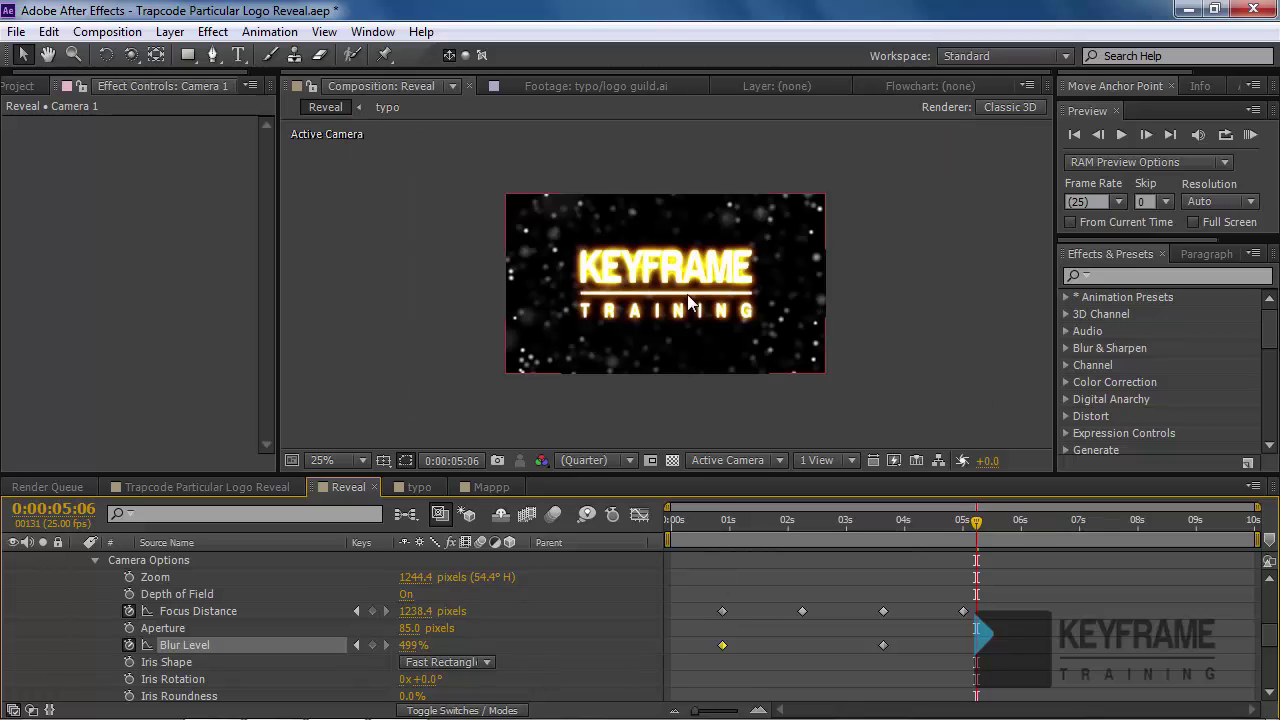
drag(652, 473, 652, 588)
scroll(624, 412, up, 2)
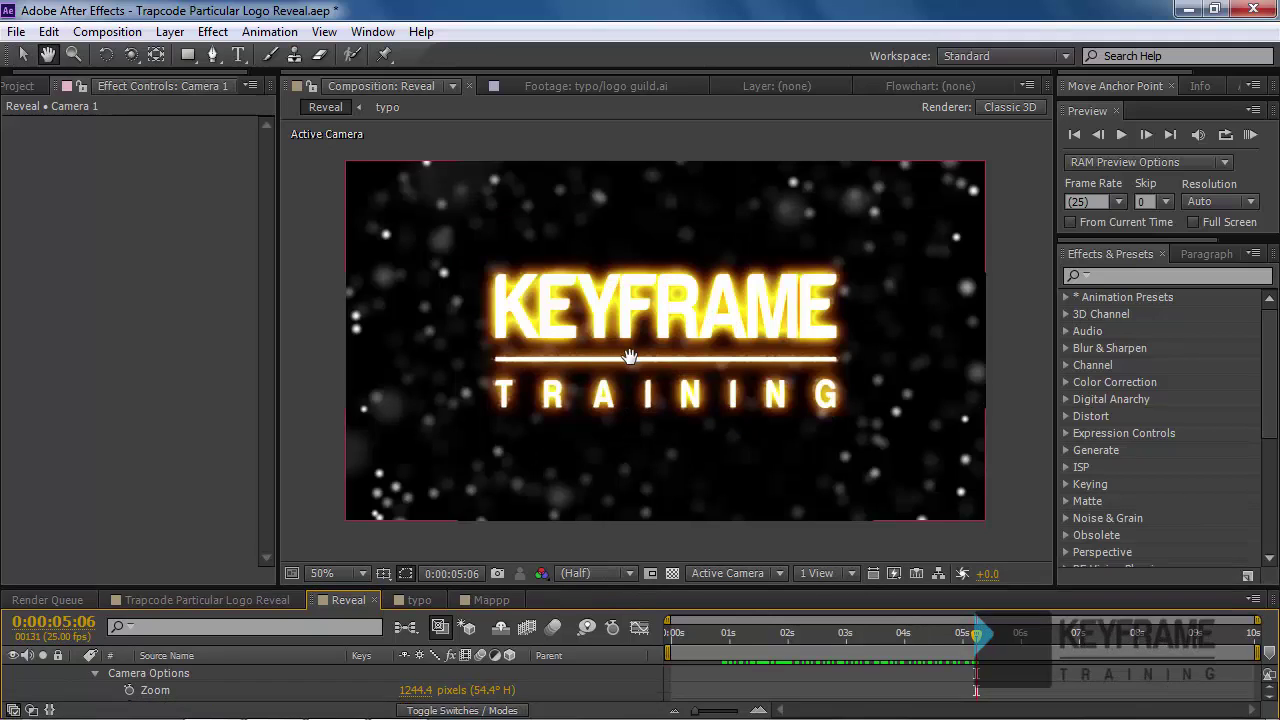
drag(630, 357, 641, 344)
click(1251, 135)
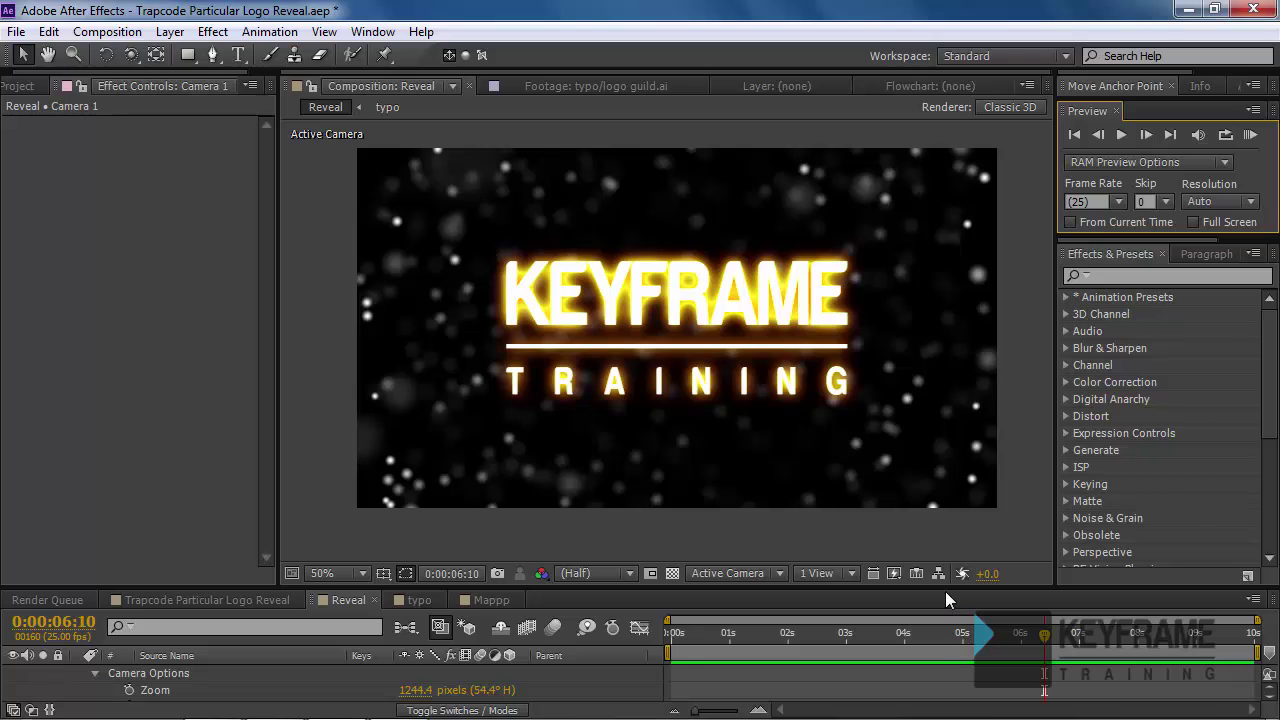
- Scrub through the end of the animation and add a new null object to the Reveal composition
drag(945, 591, 952, 544)
drag(985, 605, 1180, 600)
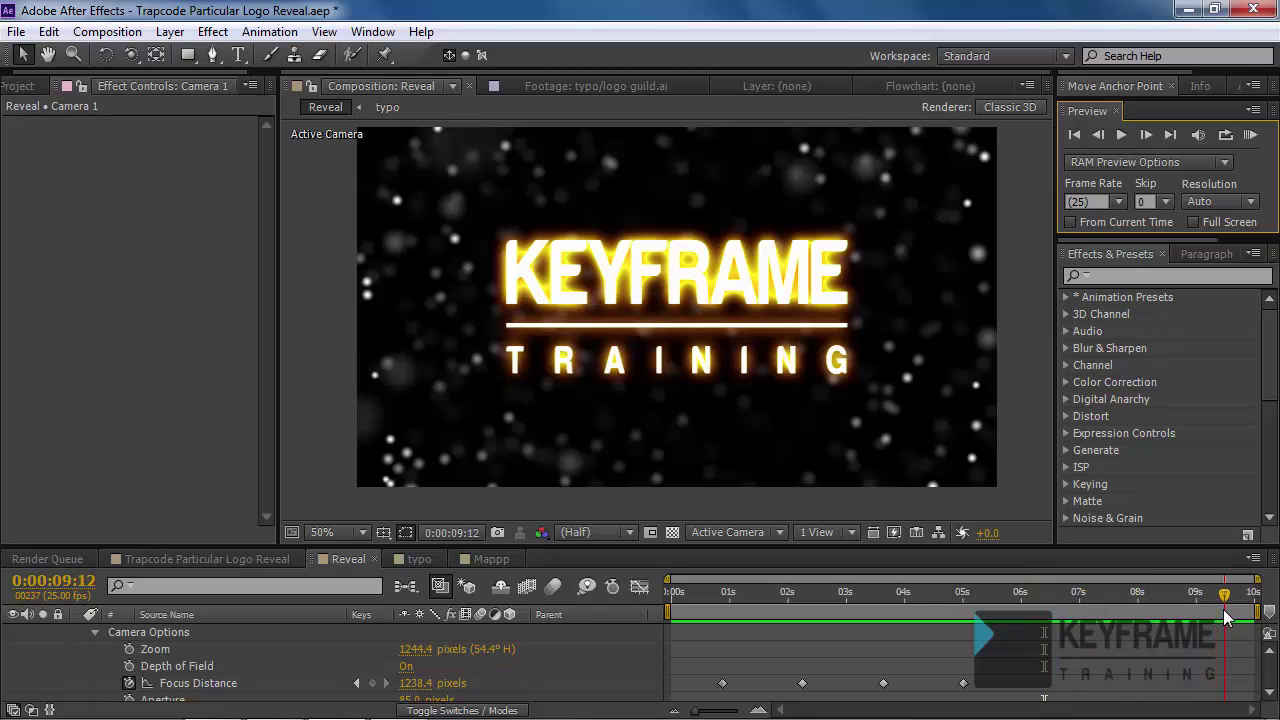
scroll(1223, 609, up, 2)
scroll(1148, 673, up, 5)
scroll(1148, 673, down, 2)
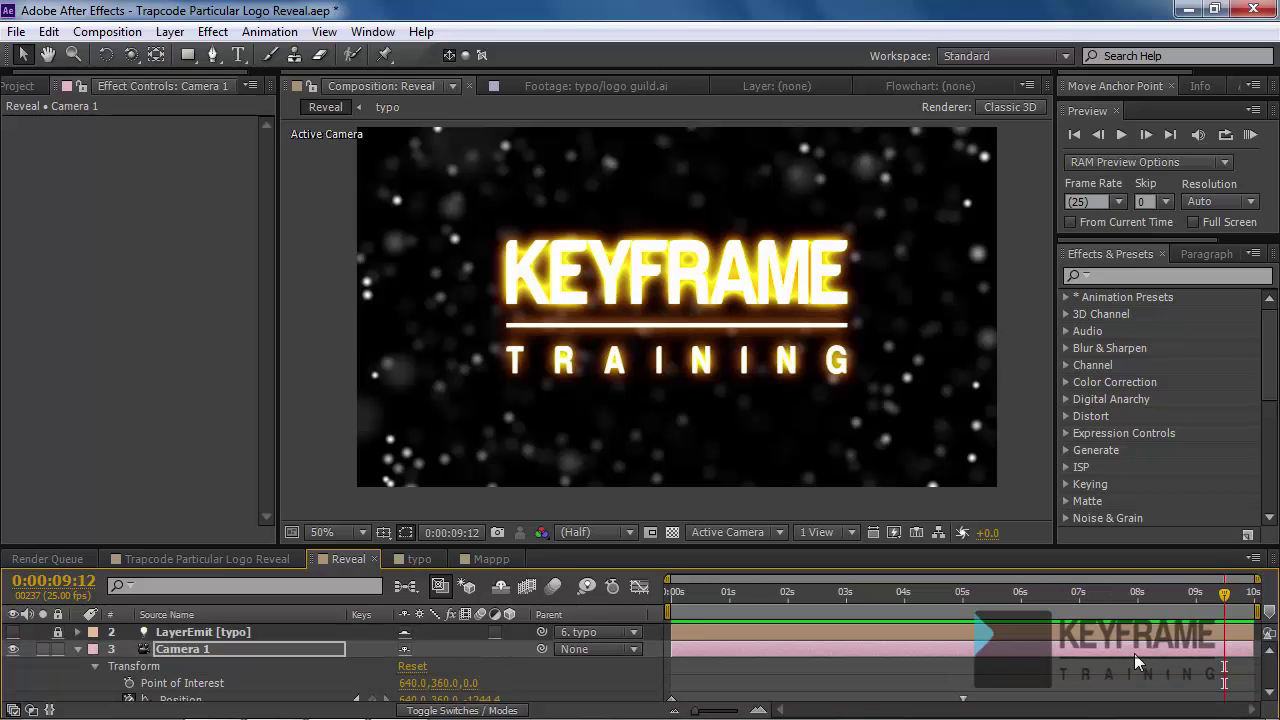
click(172, 31)
mouse_move(190, 52)
click(530, 142)
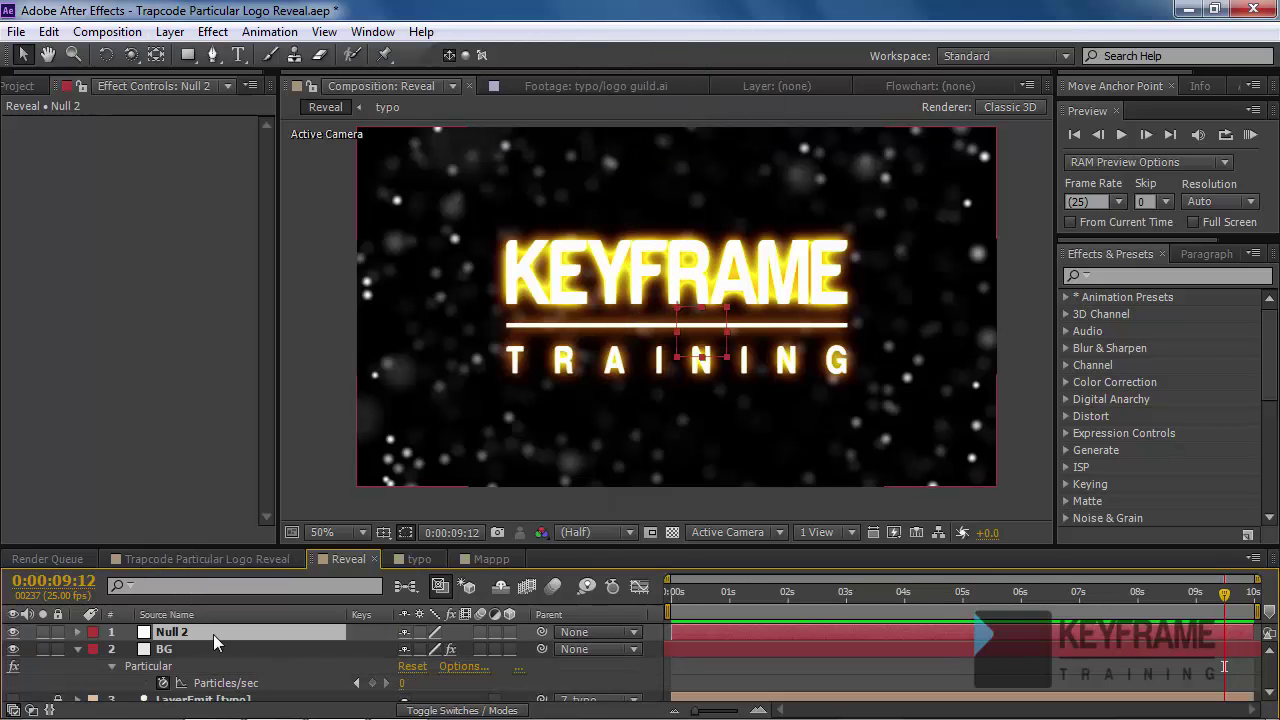
- Parent Camera 1 to the new null at 0:00:00:00 and reveal the null's Position property
click(670, 600)
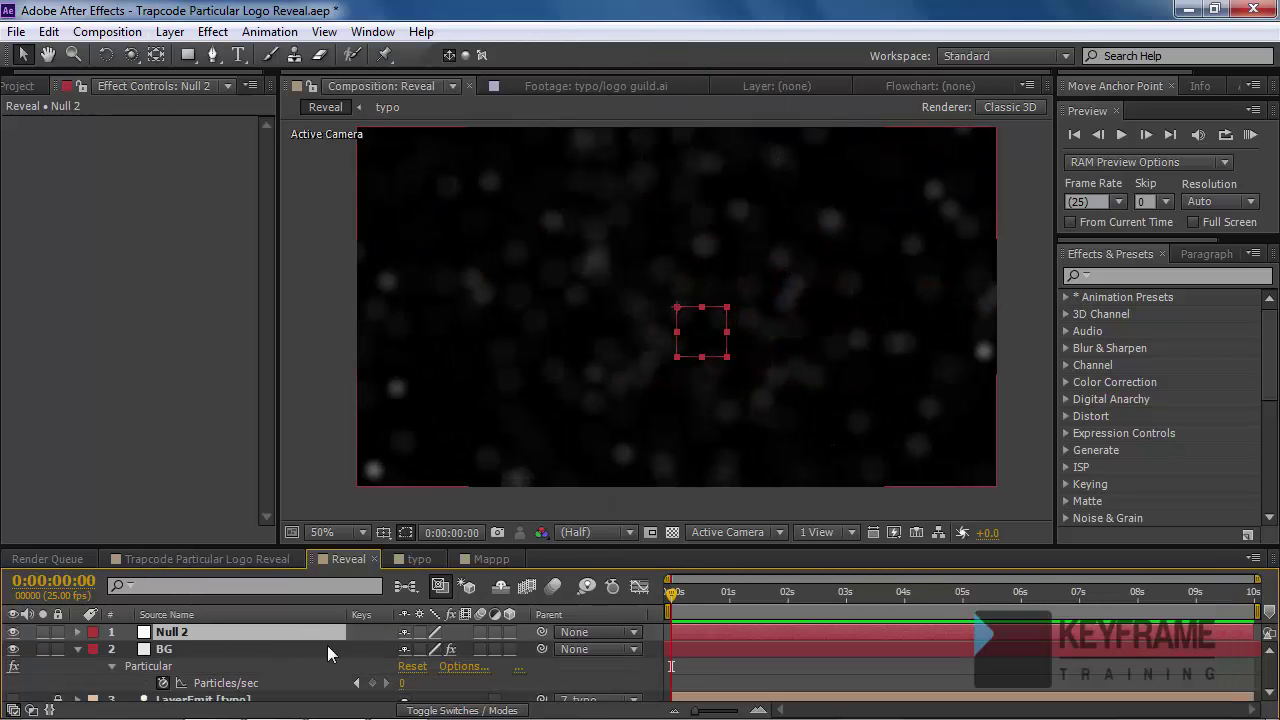
scroll(295, 648, down, 2)
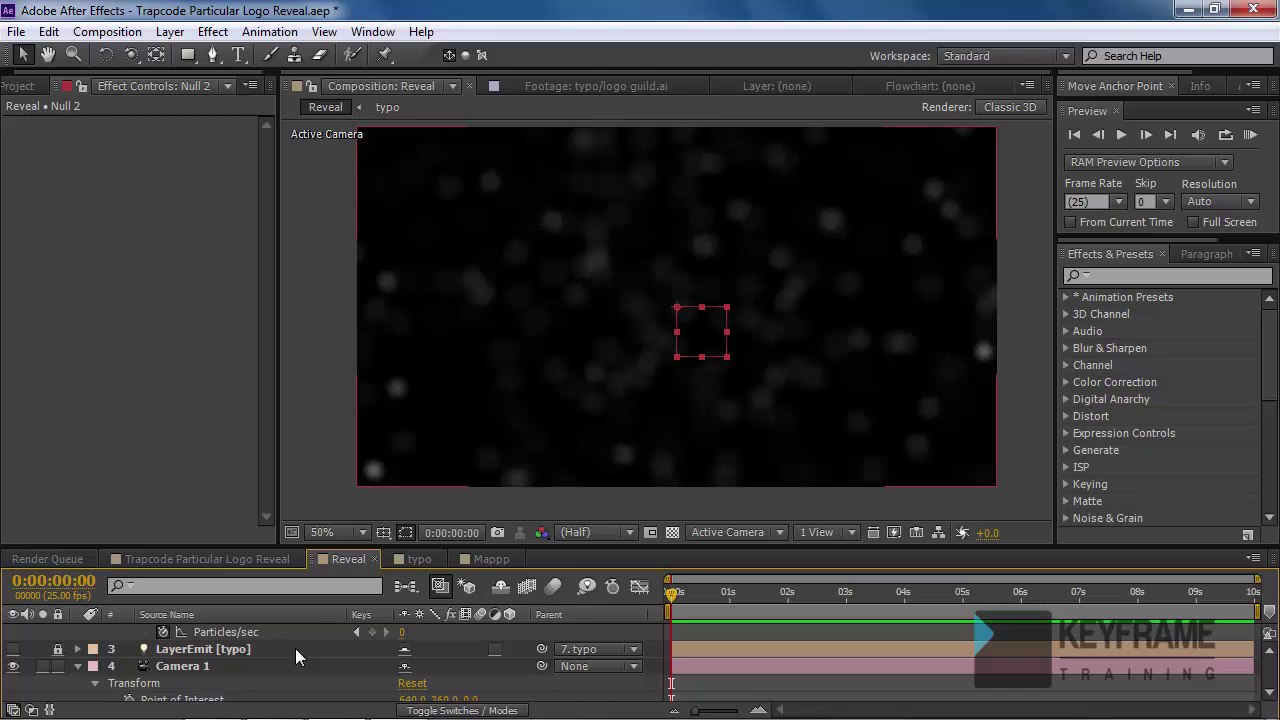
scroll(295, 648, up, 2)
drag(308, 550, 316, 449)
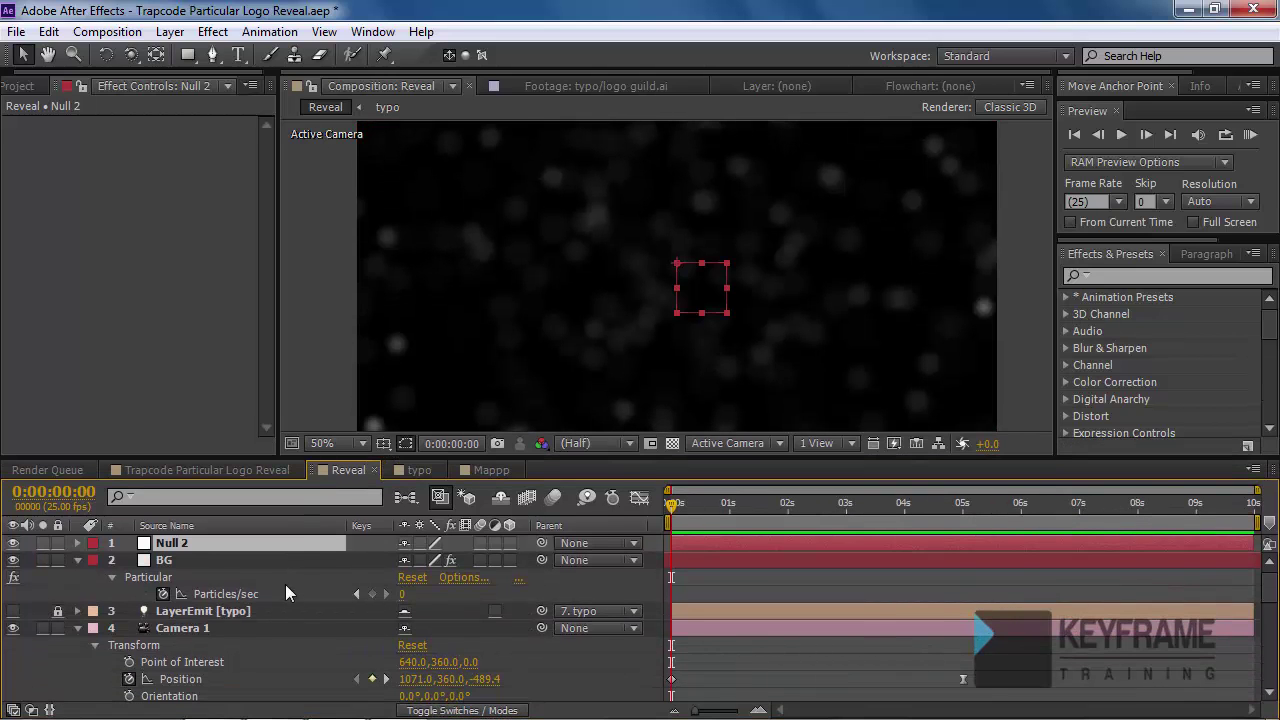
drag(541, 629, 231, 549)
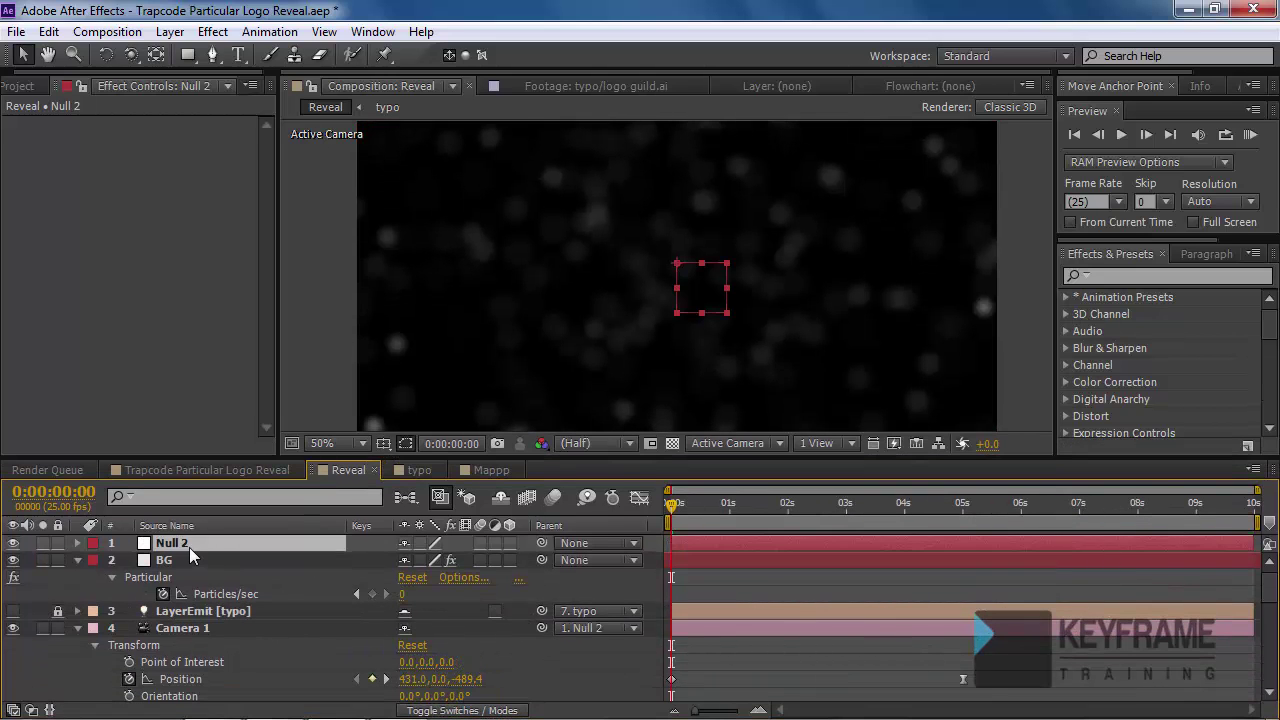
key(alt+shift+p)
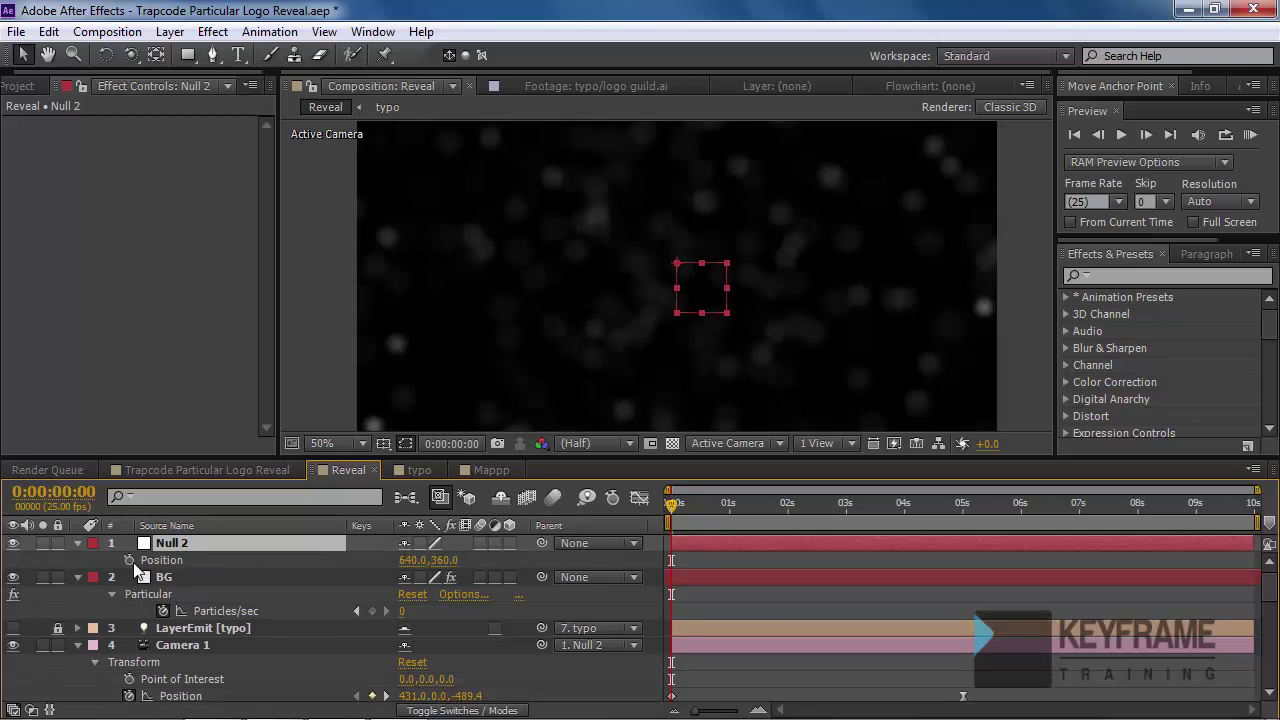
- Keyframe the null's Position at 0:00:00:00, make the null 3D, and set its Z position to -431 at 0:00:09:24
drag(863, 507, 1252, 507)
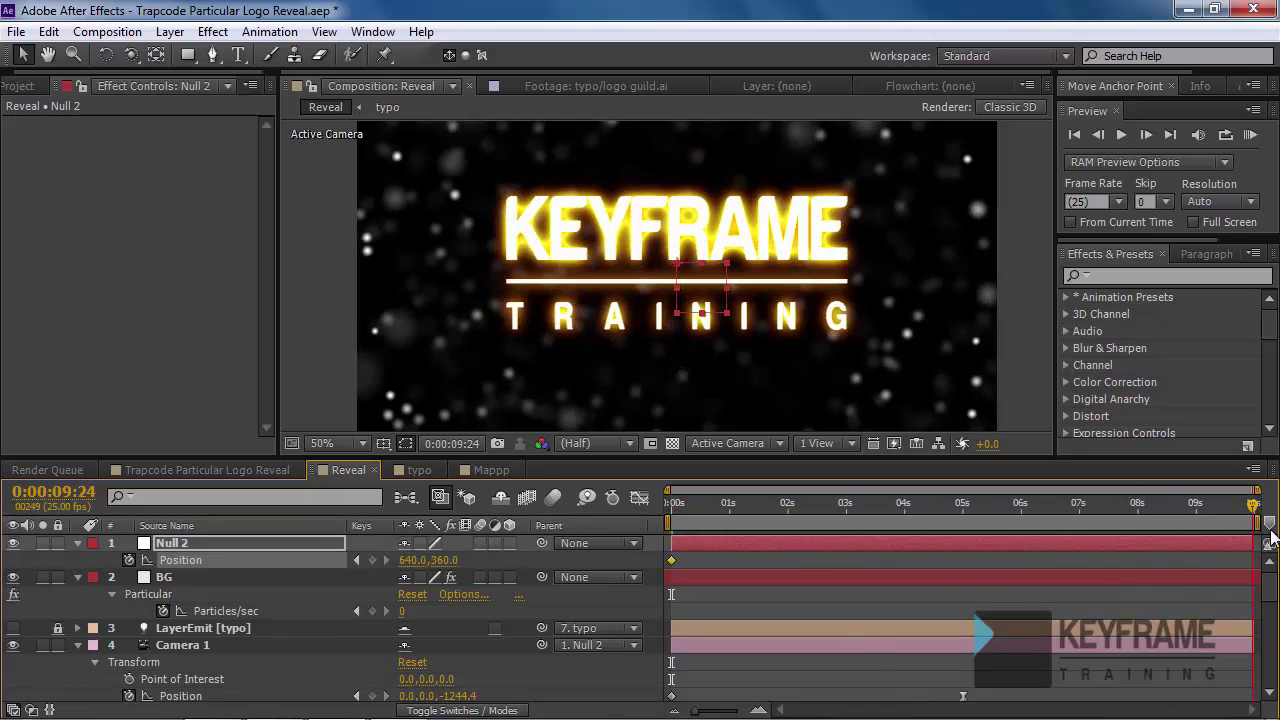
click(509, 543)
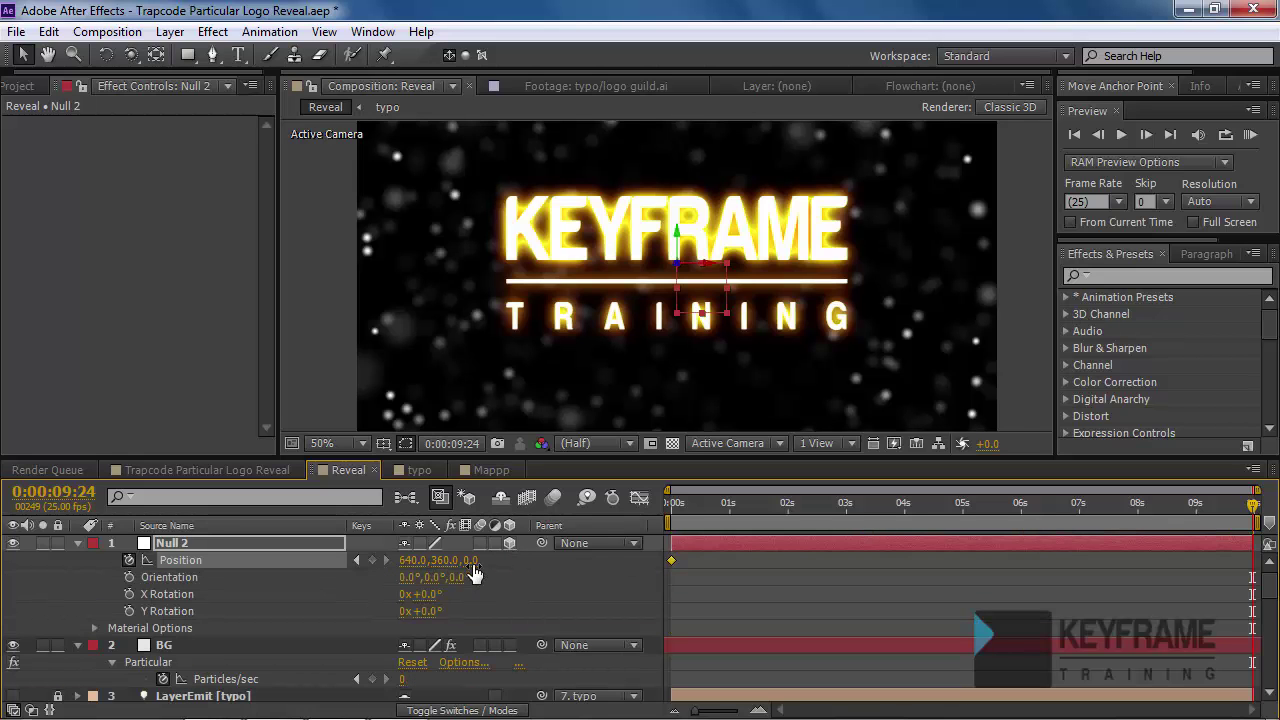
drag(472, 566, 82, 601)
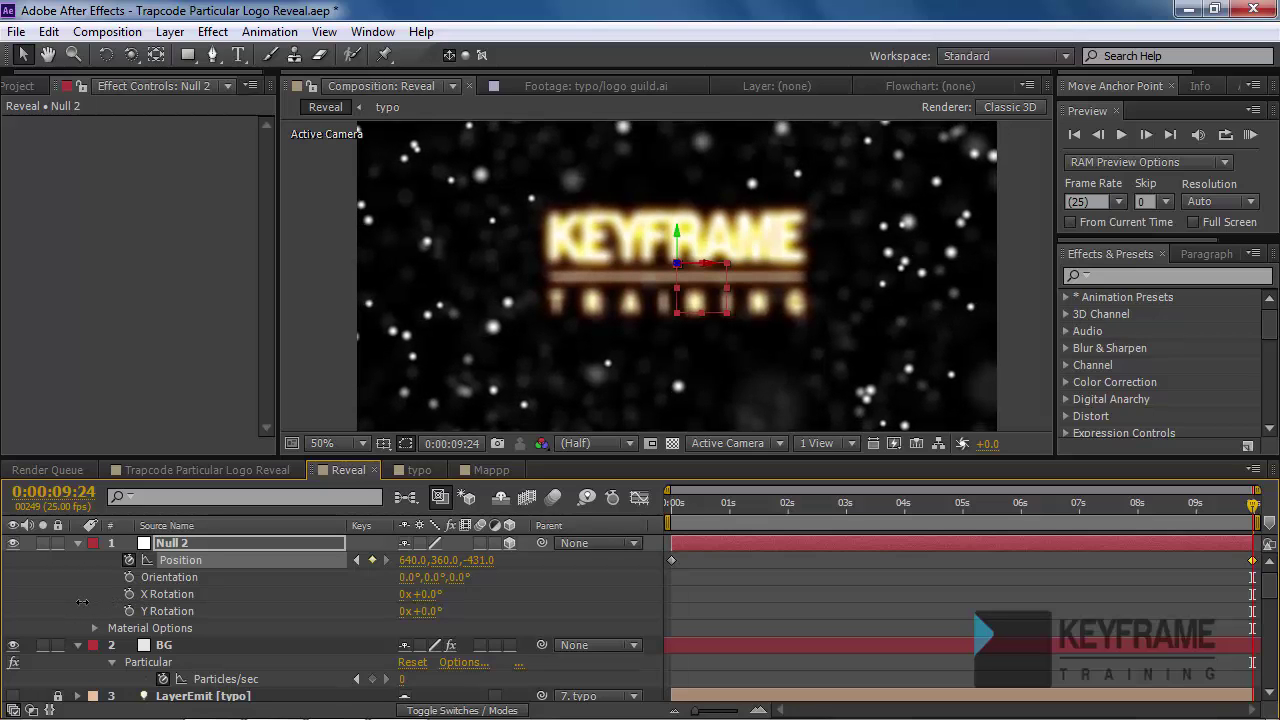
- Set Camera 1's Focus Distance to 1662.4 pixels at 0:00:09:24 so the final logo is sharp
drag(1215, 507, 1022, 580)
scroll(938, 620, down, 6)
drag(963, 504, 1272, 572)
scroll(450, 682, down, 1)
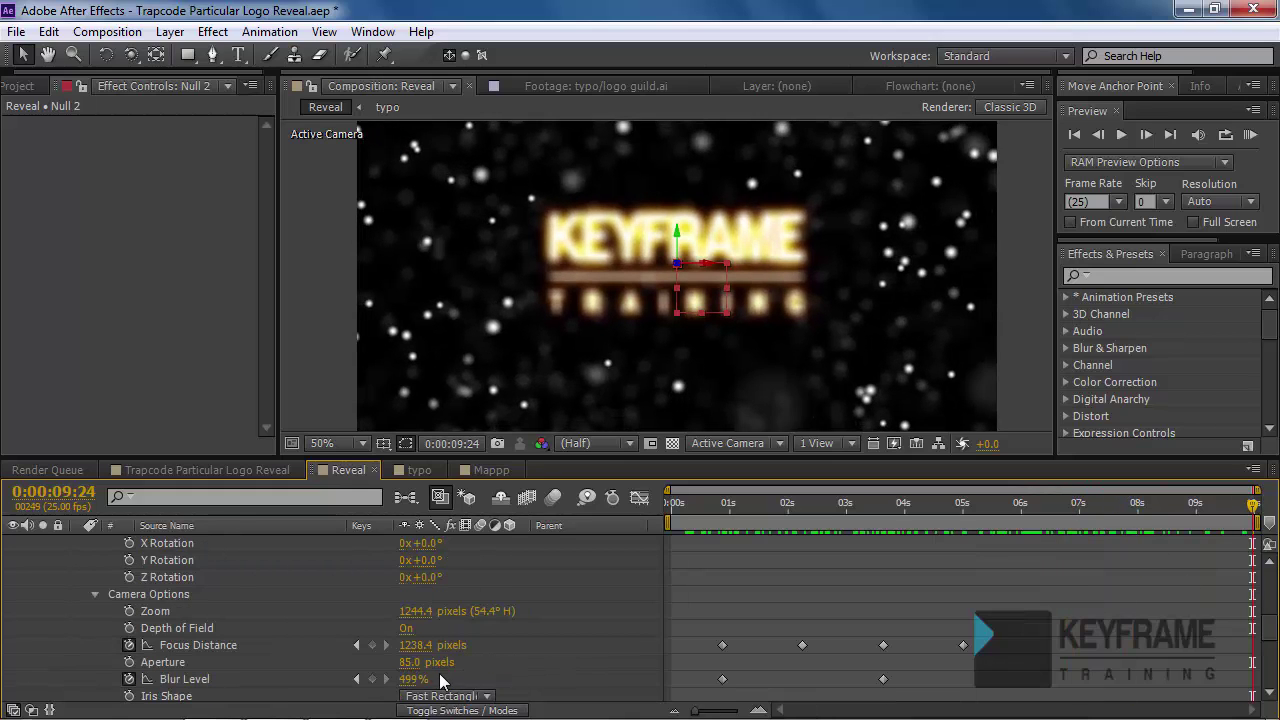
drag(413, 650, 854, 657)
- Check the focus plane at 0:00:07:24 in two horizontal views showing Top and Active Camera
drag(1248, 497, 1112, 505)
click(1136, 518)
click(849, 446)
click(855, 483)
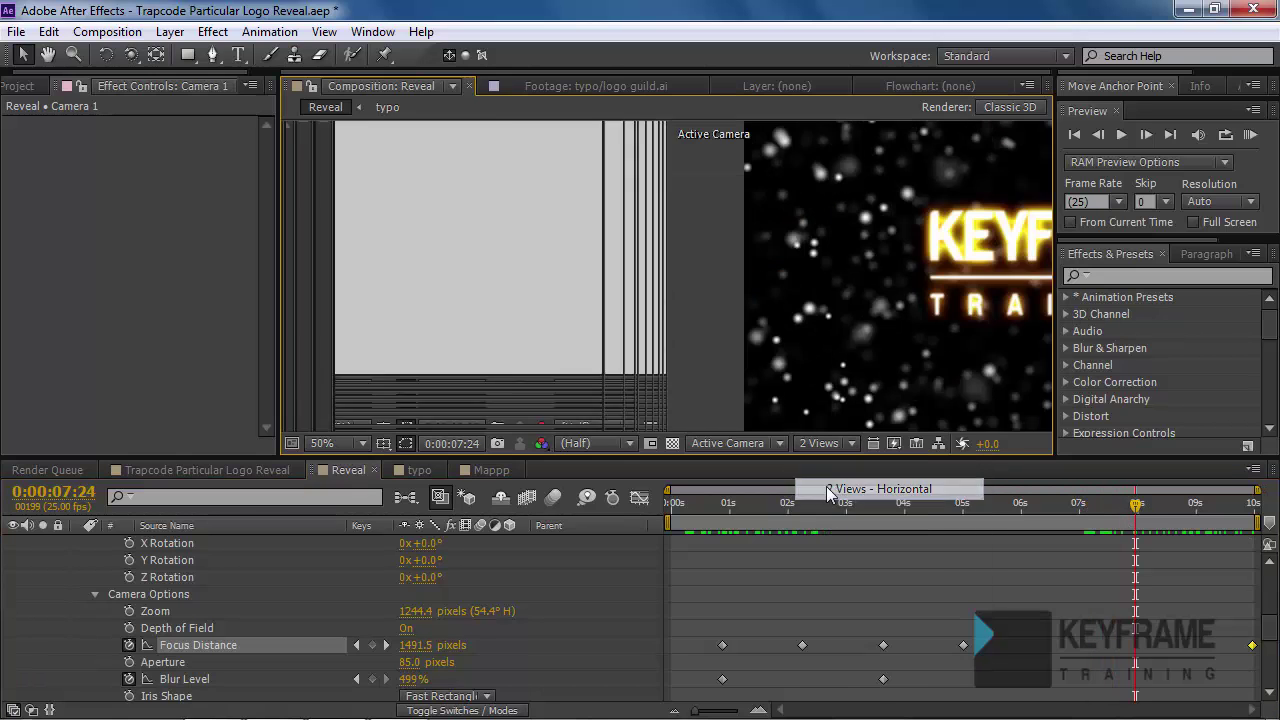
scroll(523, 322, down, 2)
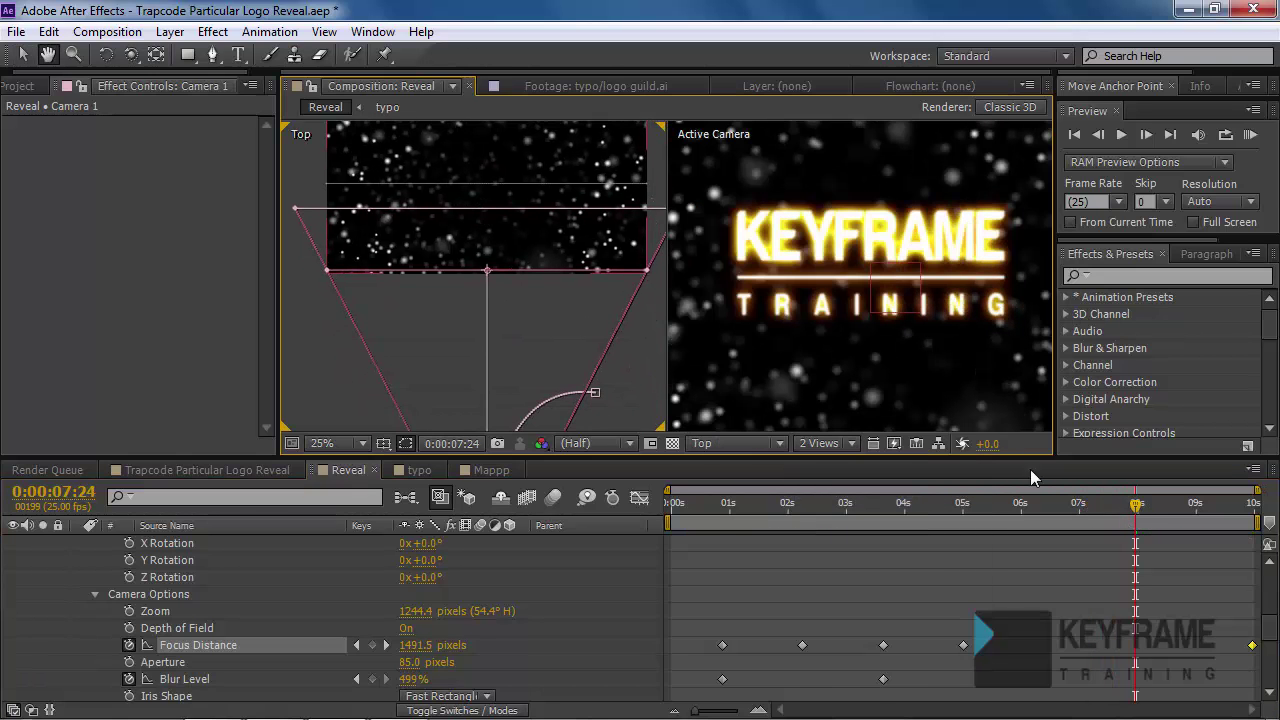
- Add Focus Distance keyframes to Camera 1 shortly after seven seconds and at 0:00:06:07, using 1512.1 pixels for the latter
click(1085, 516)
drag(1070, 519, 1090, 568)
drag(411, 652, 531, 652)
drag(1088, 510, 1040, 522)
drag(399, 648, 498, 644)
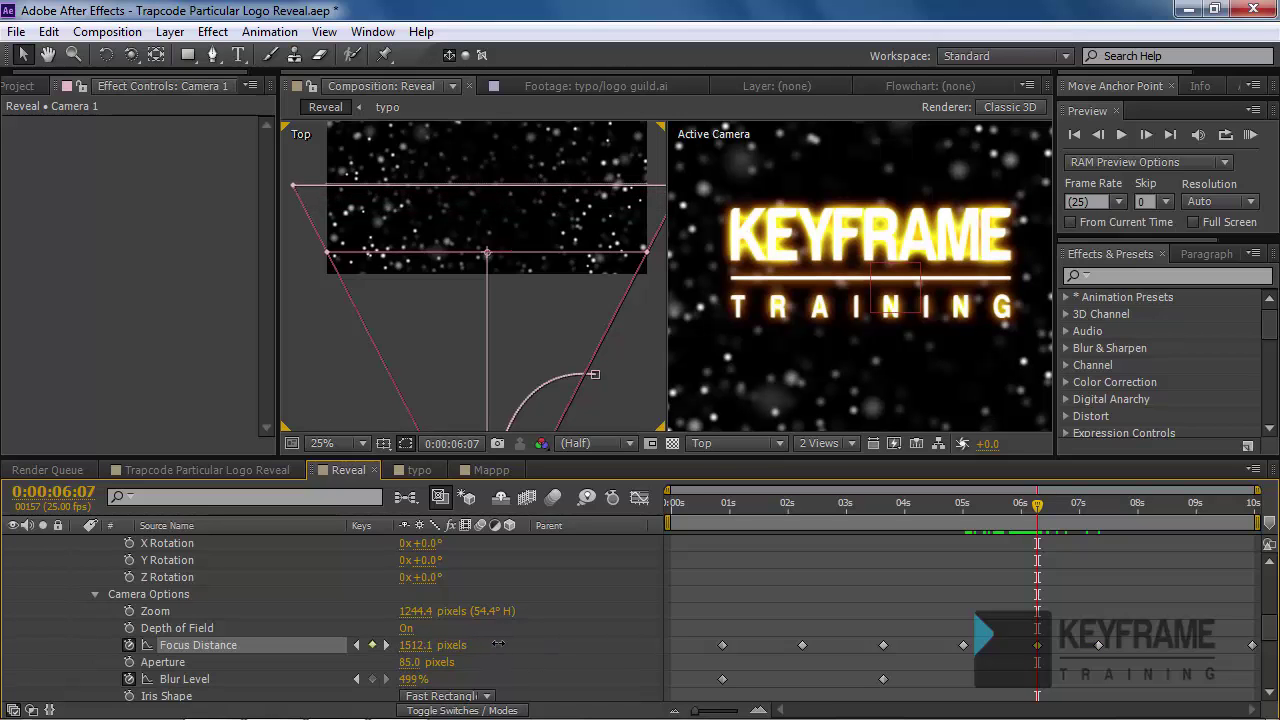
- Adjust Camera 1's Focus Distance keyframes to about 1425 pixels at 0:00:05:00 and 1241.4 pixels at 0:00:03:16
drag(1036, 505, 962, 541)
drag(416, 645, 600, 655)
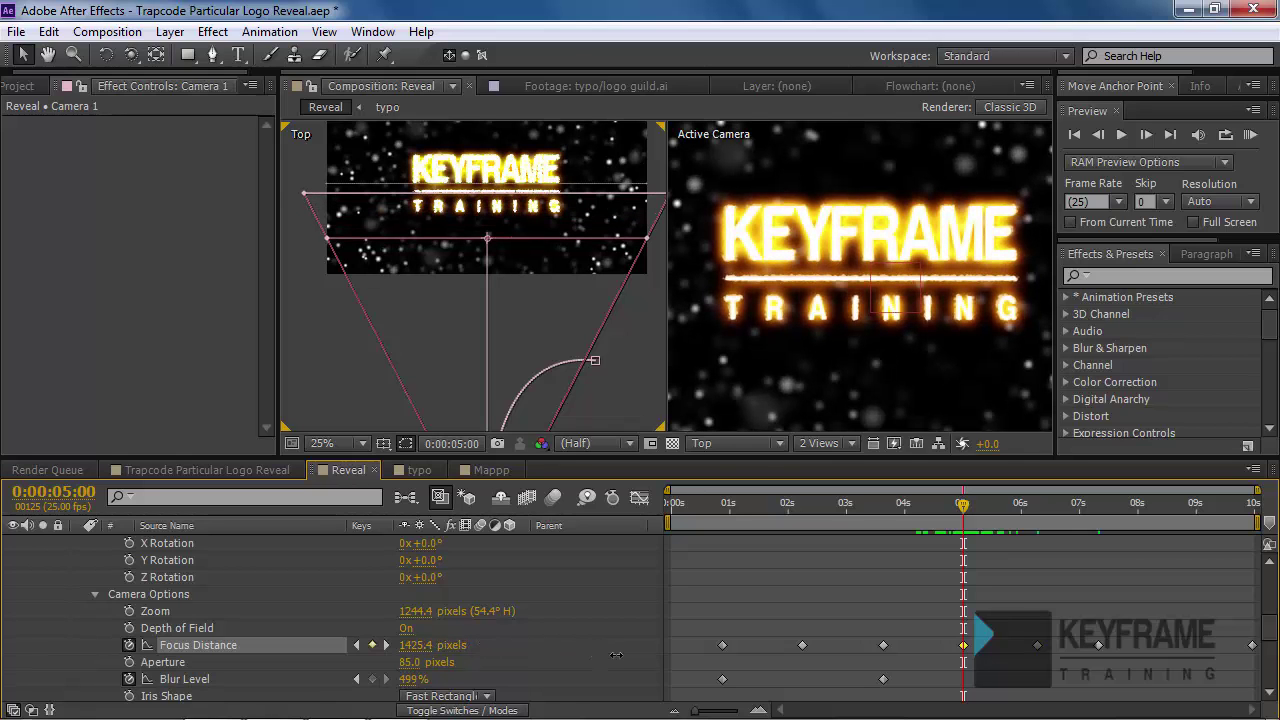
drag(936, 515, 883, 516)
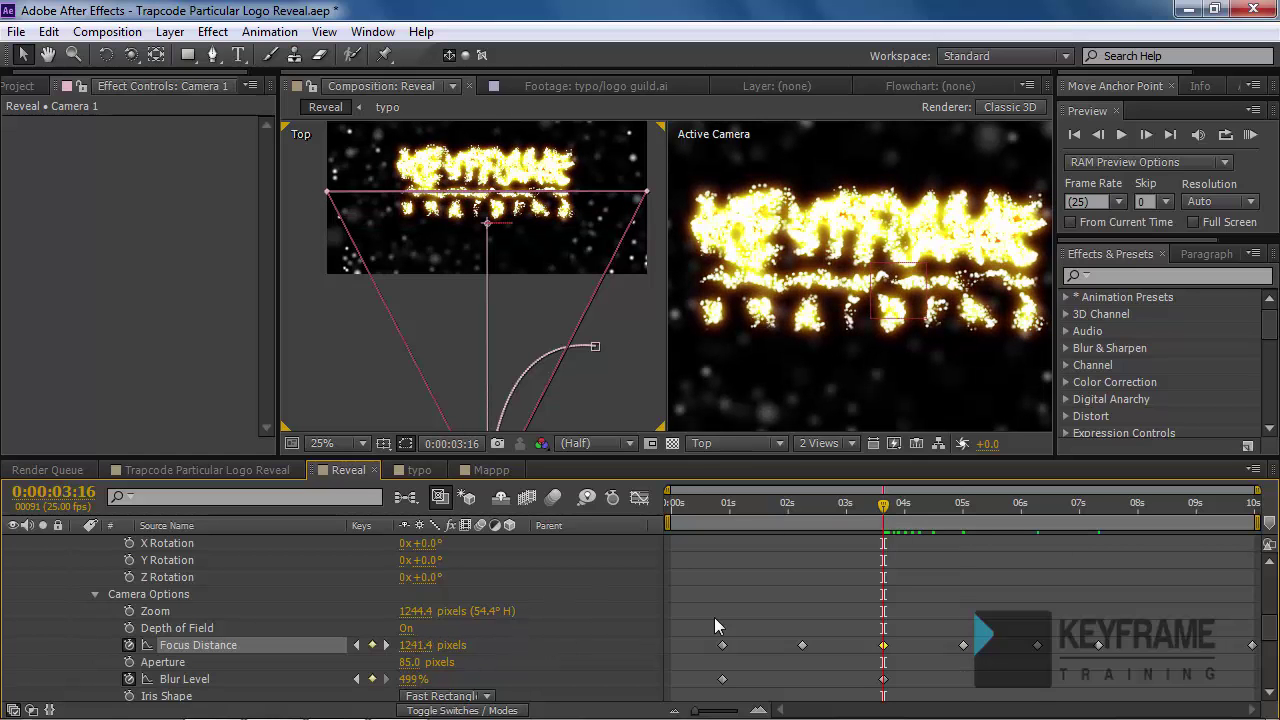
- Raise Camera 1's Focus Distance keyframe at 0:00:02:06 to bring the swirling particles into sharper focus
click(801, 506)
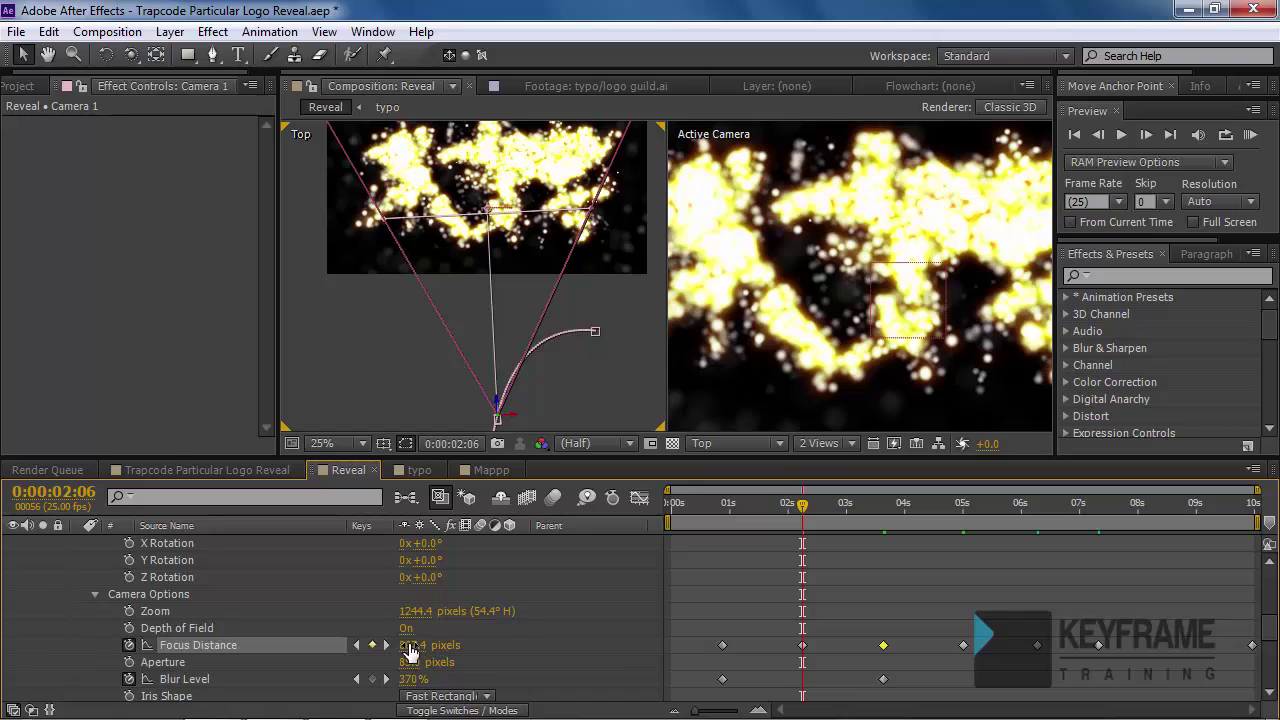
drag(450, 645, 469, 645)
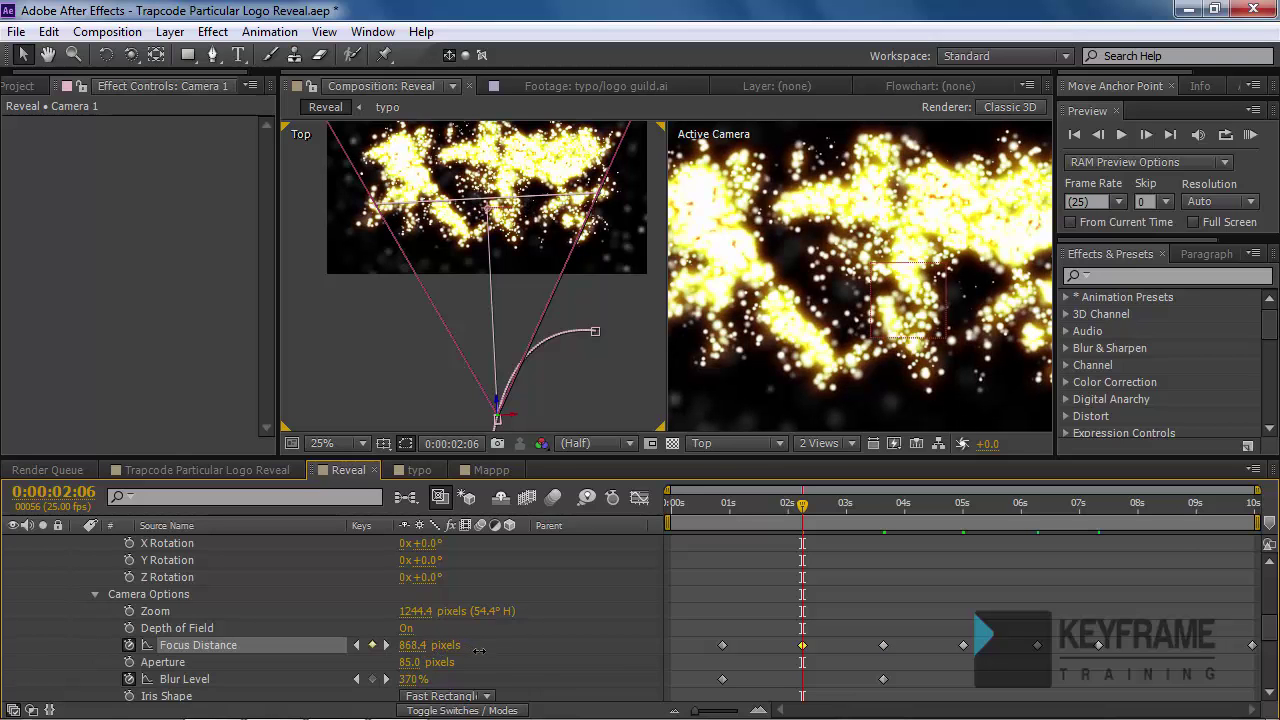
drag(463, 643, 540, 674)
- Scrub to the end of the animation, return to a single Active Camera view, and run a RAM preview of the Reveal composition
drag(821, 526, 1254, 597)
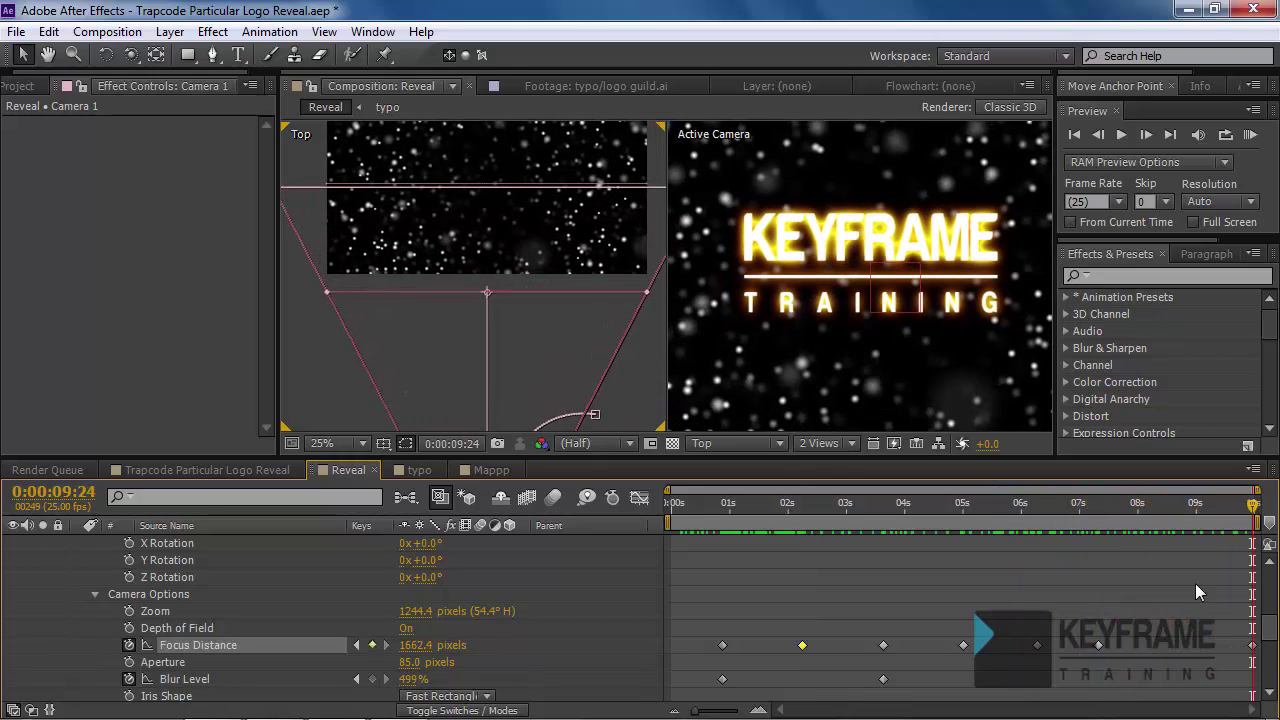
click(820, 444)
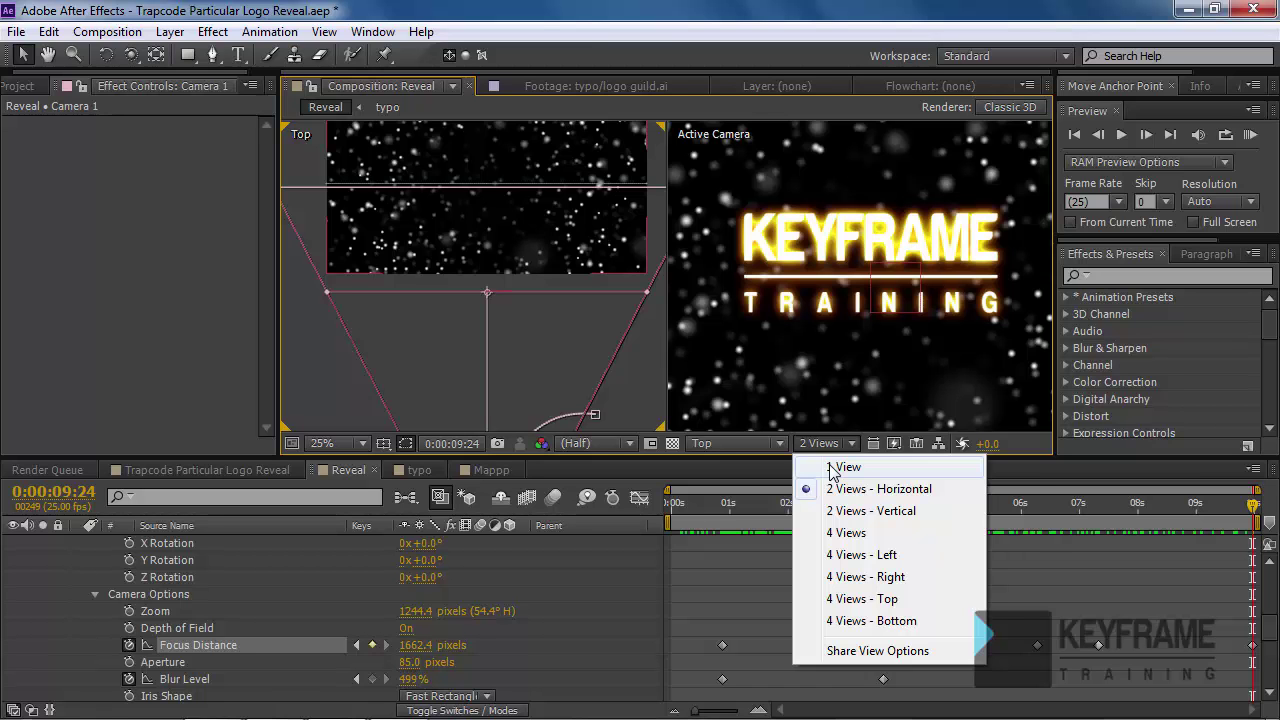
click(845, 467)
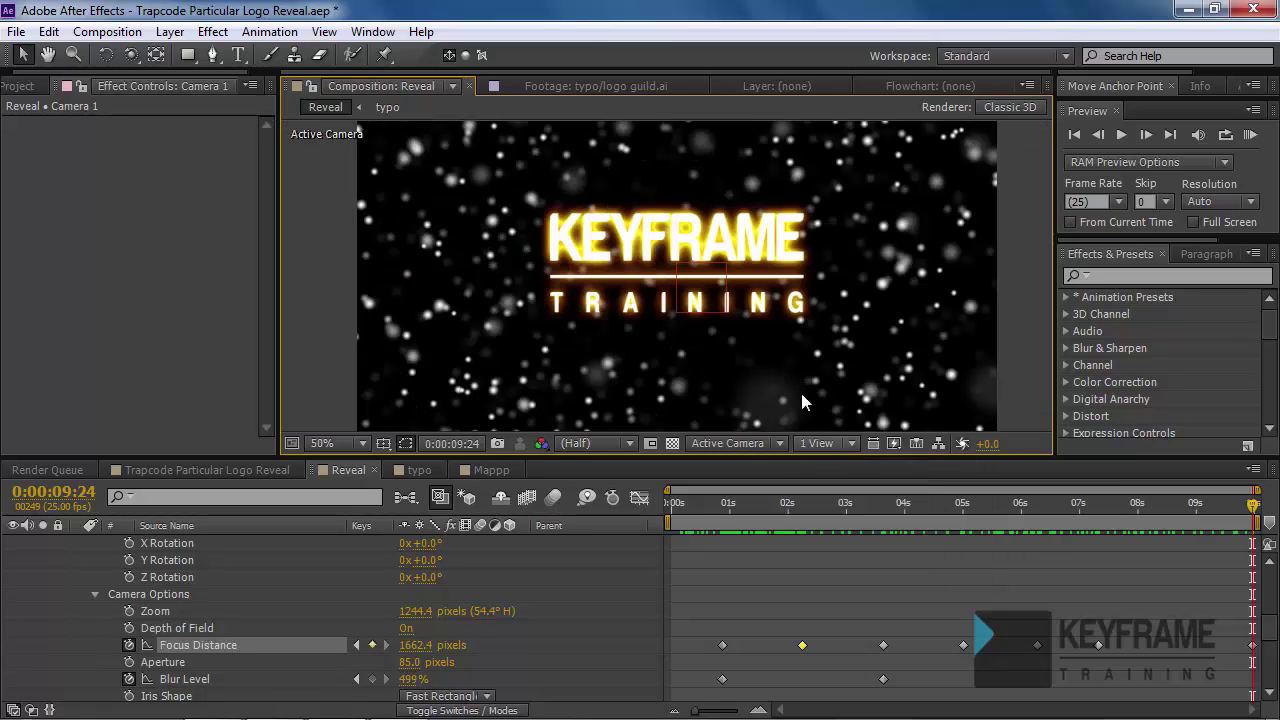
click(1250, 134)
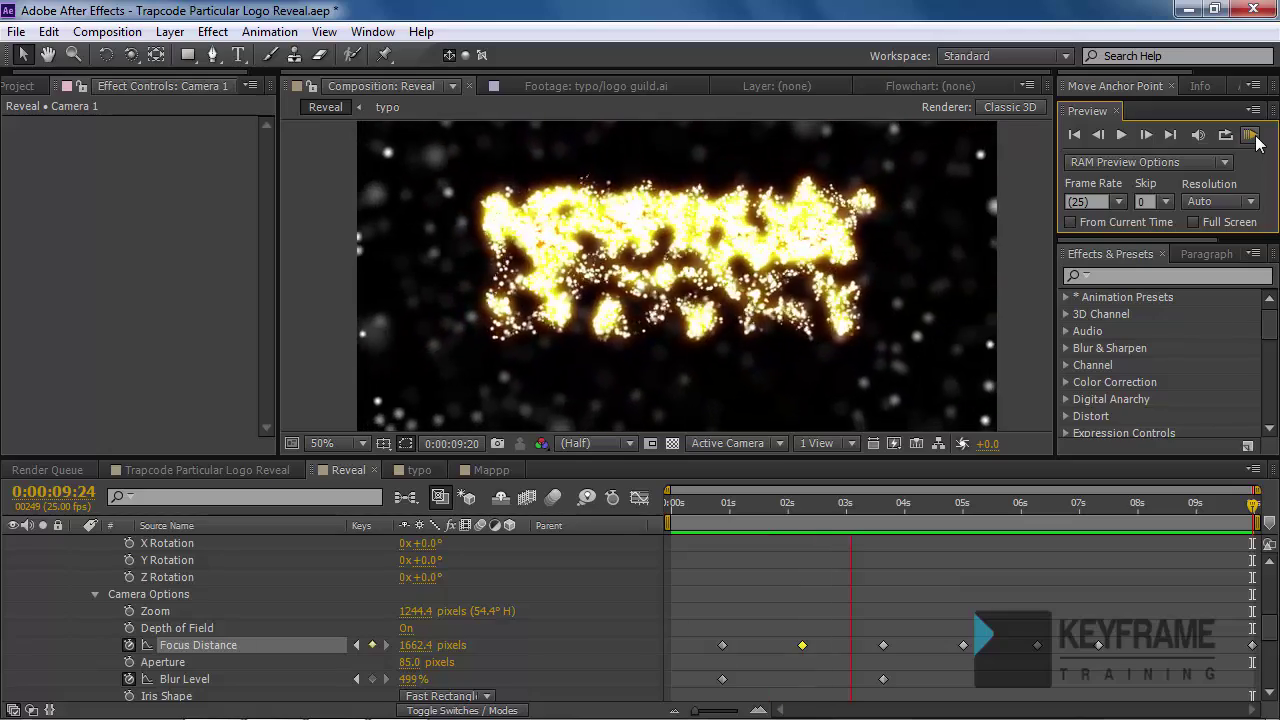
key(space)
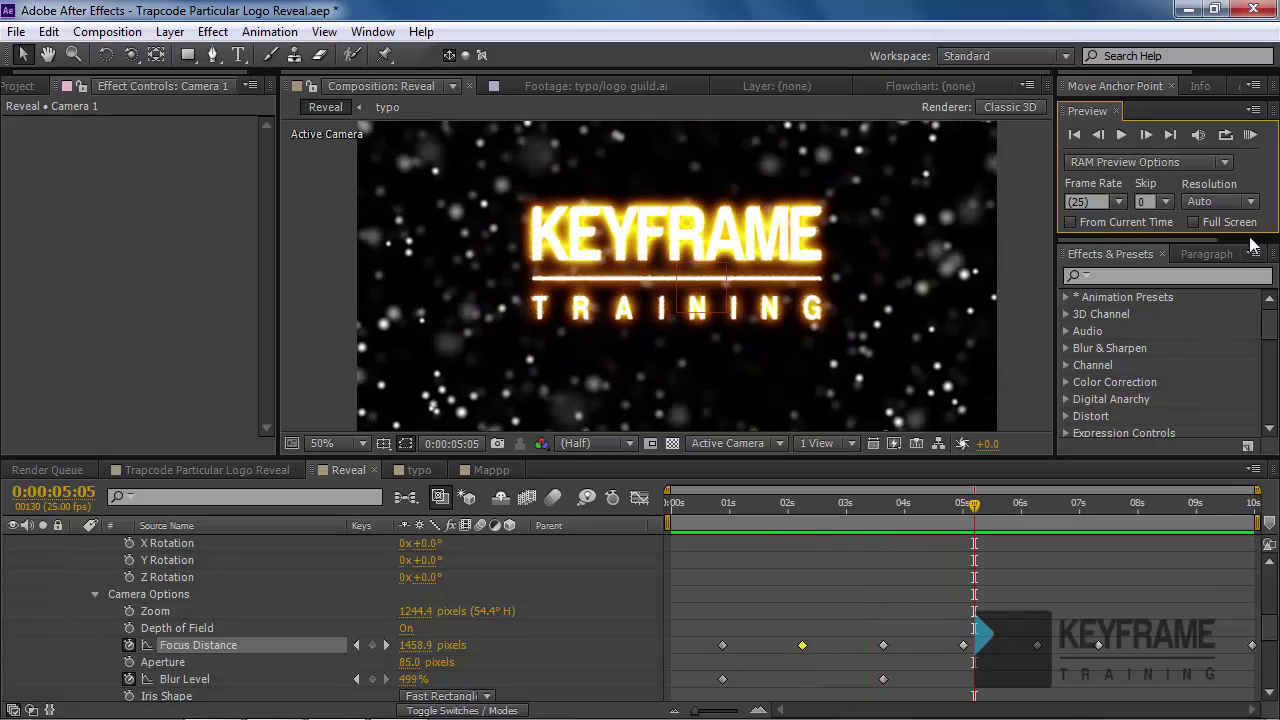
- Open the Trapcode Particular Logo Reveal composition and RAM preview the finished reference render
click(244, 470)
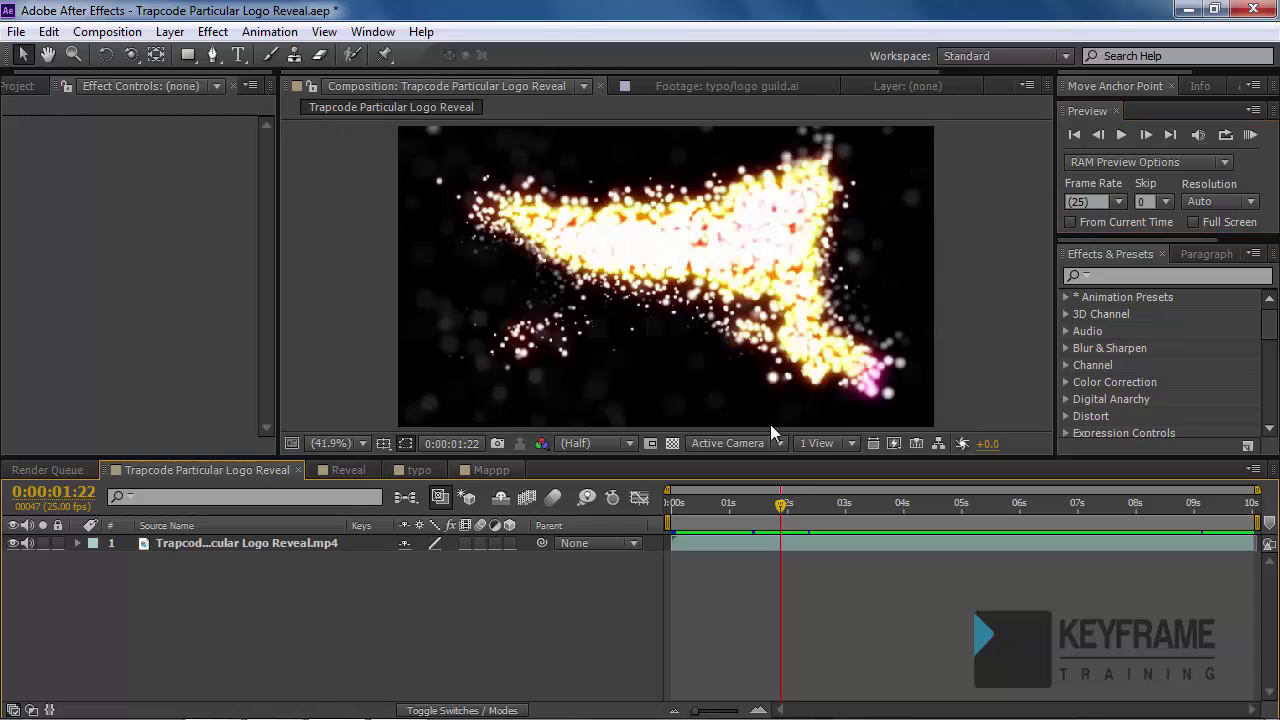
click(1251, 137)
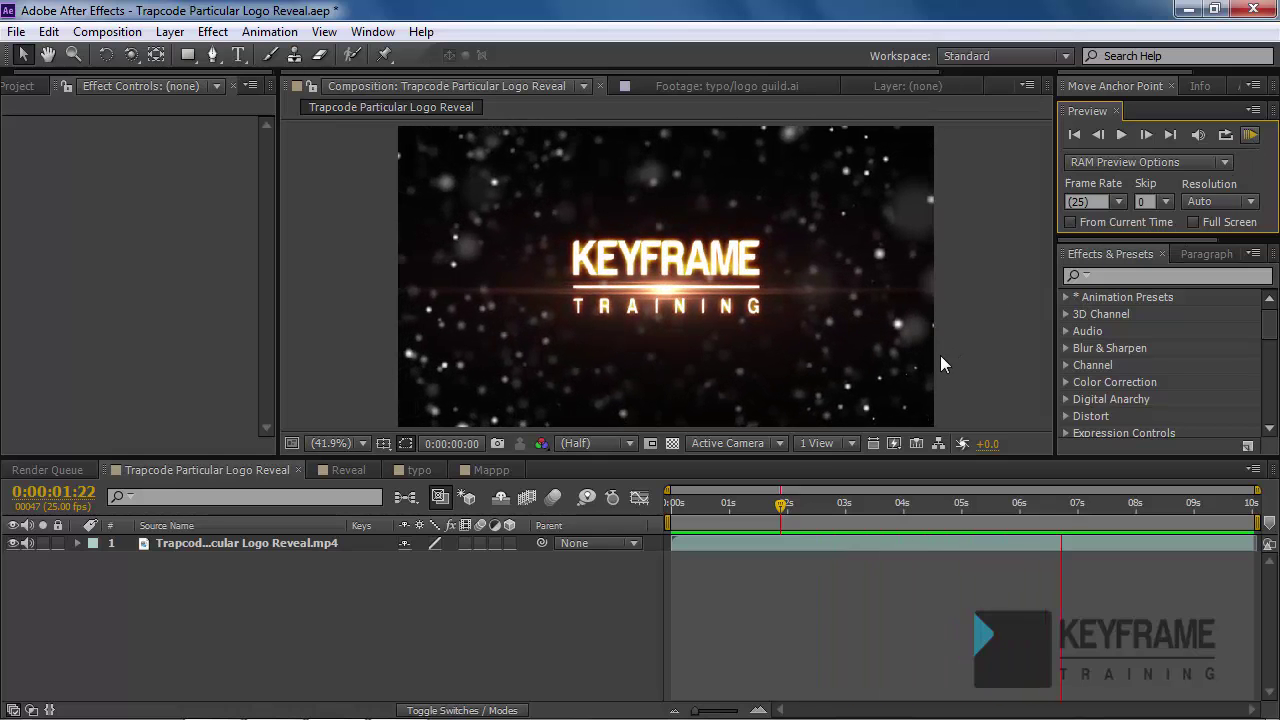
click(940, 355)
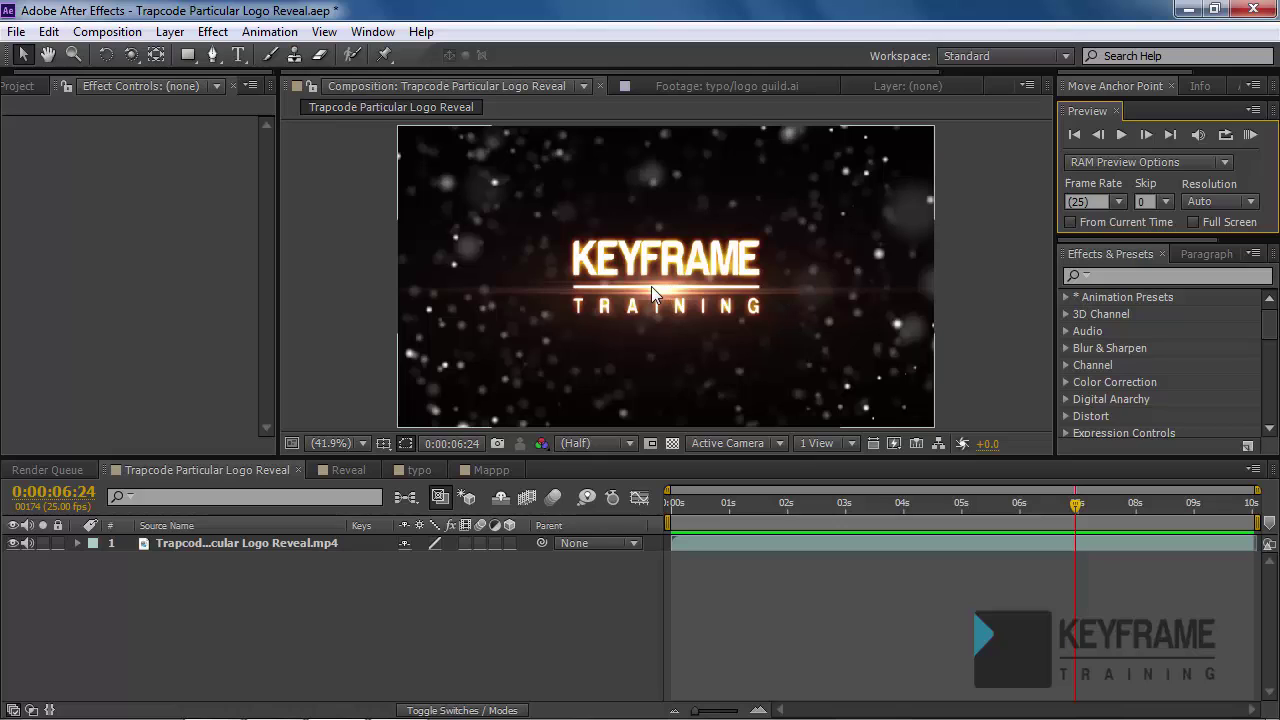